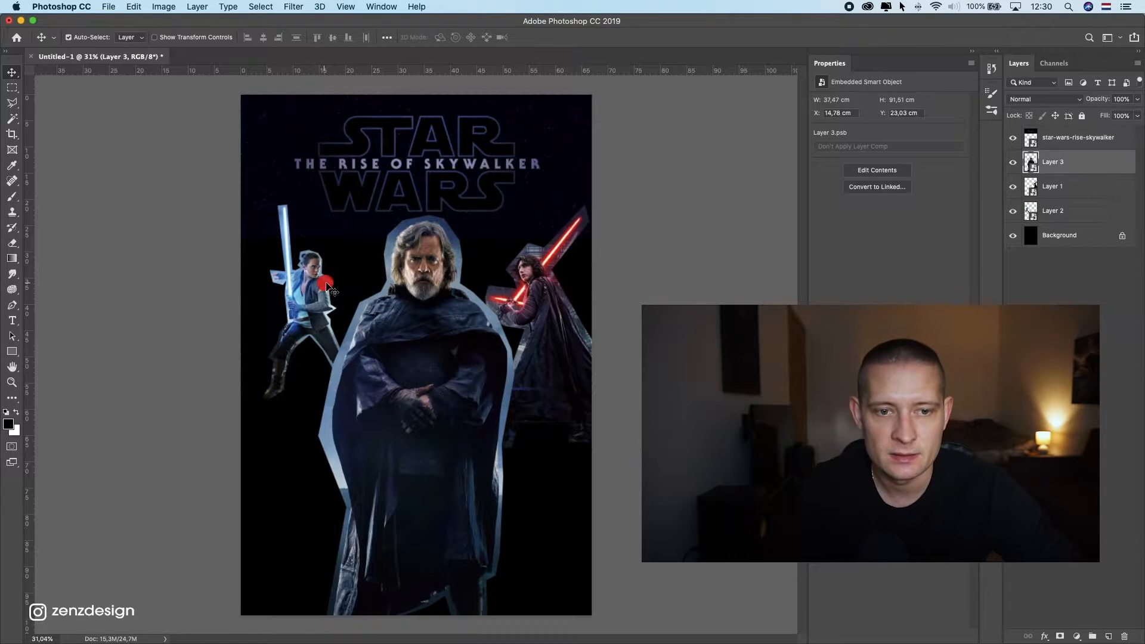
pyautogui.keyDown('super'); pyautogui.click(547, 276); pyautogui.keyUp('super')
pyautogui.keyDown('super'); pyautogui.click(450, 314); pyautogui.keyUp('super')
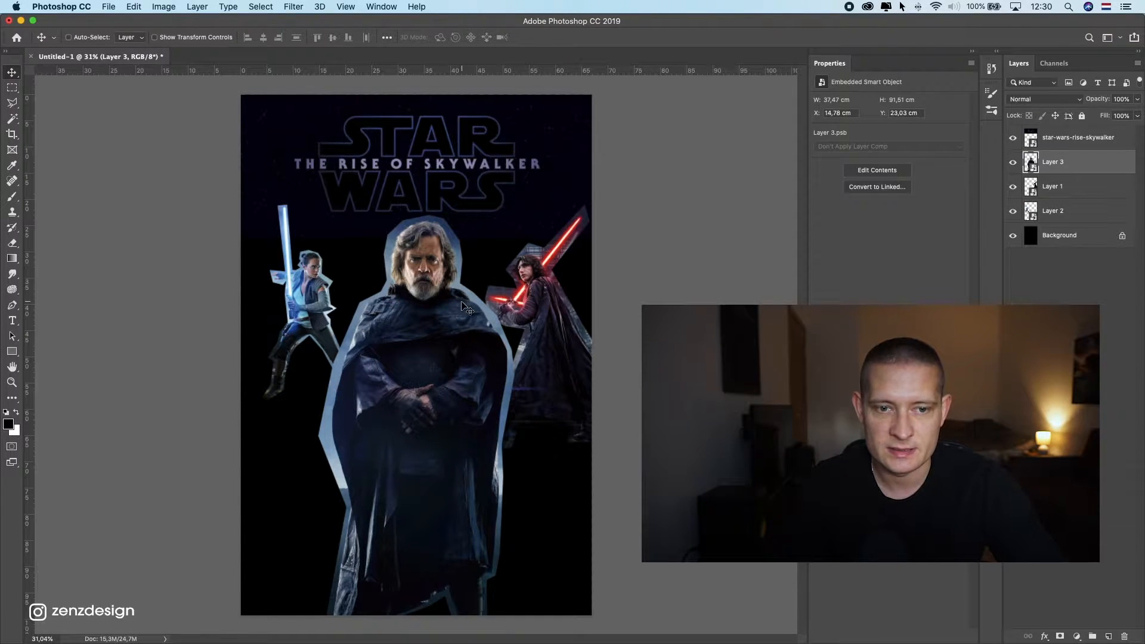
pyautogui.scroll(2, 431, 320)
pyautogui.scroll(7, 399, 336)
pyautogui.moveTo(358, 134); pyautogui.dragTo(427, 254)
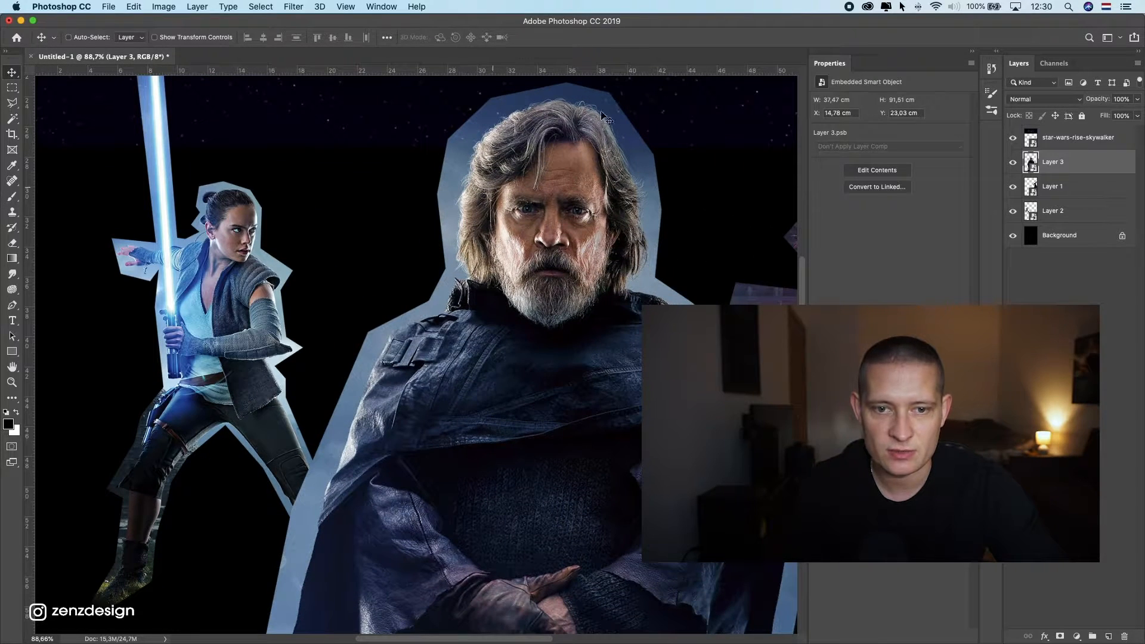
pyautogui.scroll(-7, 416, 368)
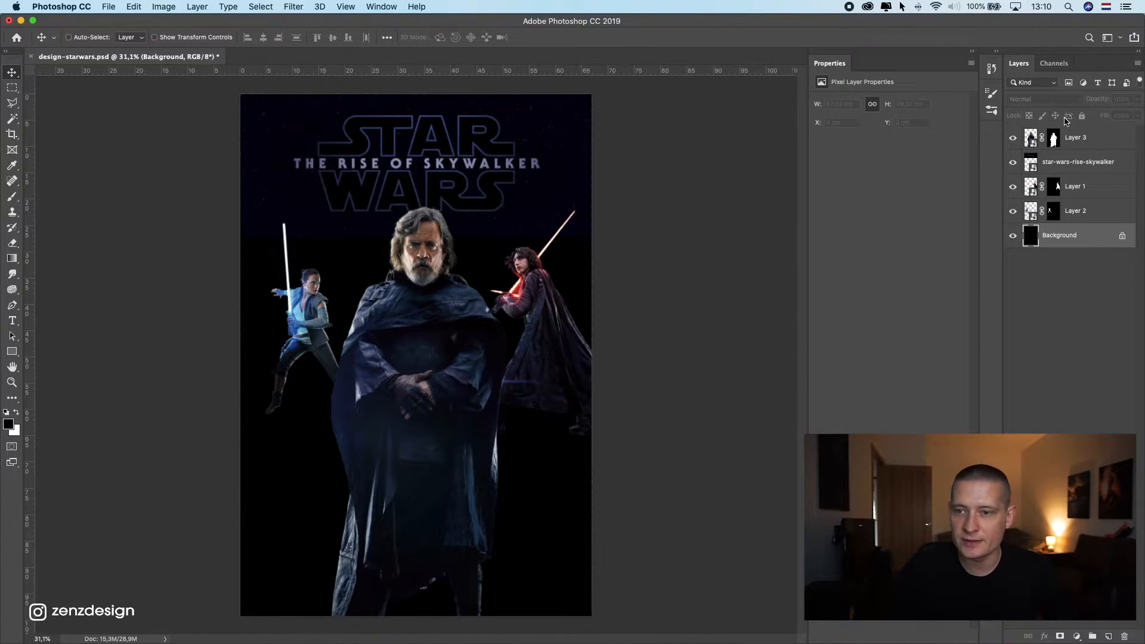
# - Hide Layer 3, which holds the large central figure, so only the two lightsaber fighters remain below the title
pyautogui.click(1066, 214)
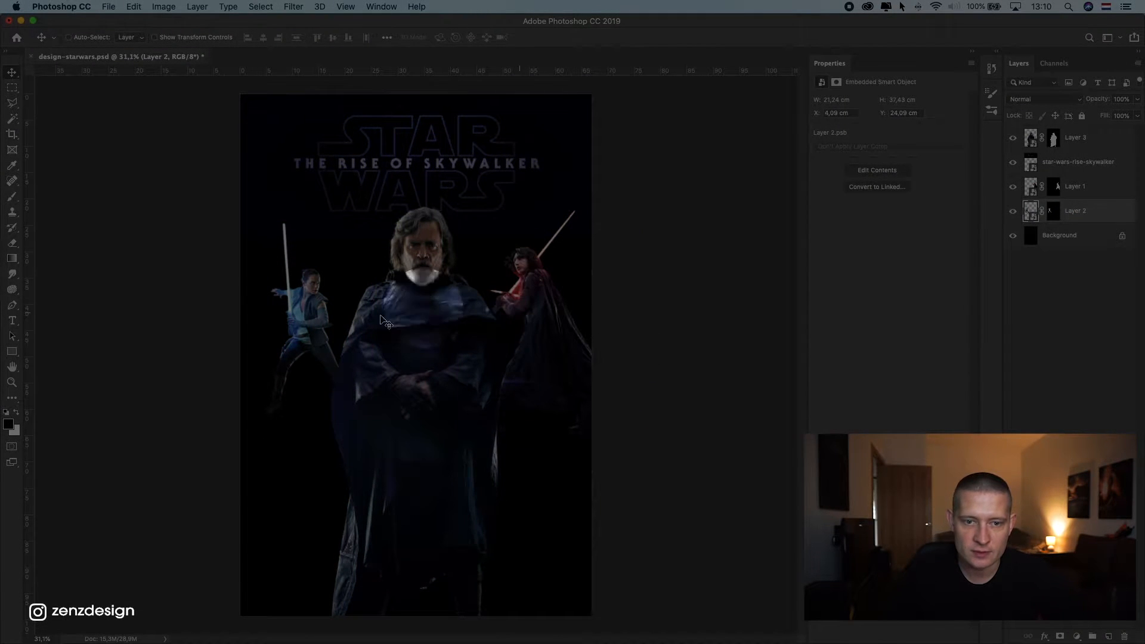
pyautogui.keyDown('super'); pyautogui.click(309, 270); pyautogui.keyUp('super')
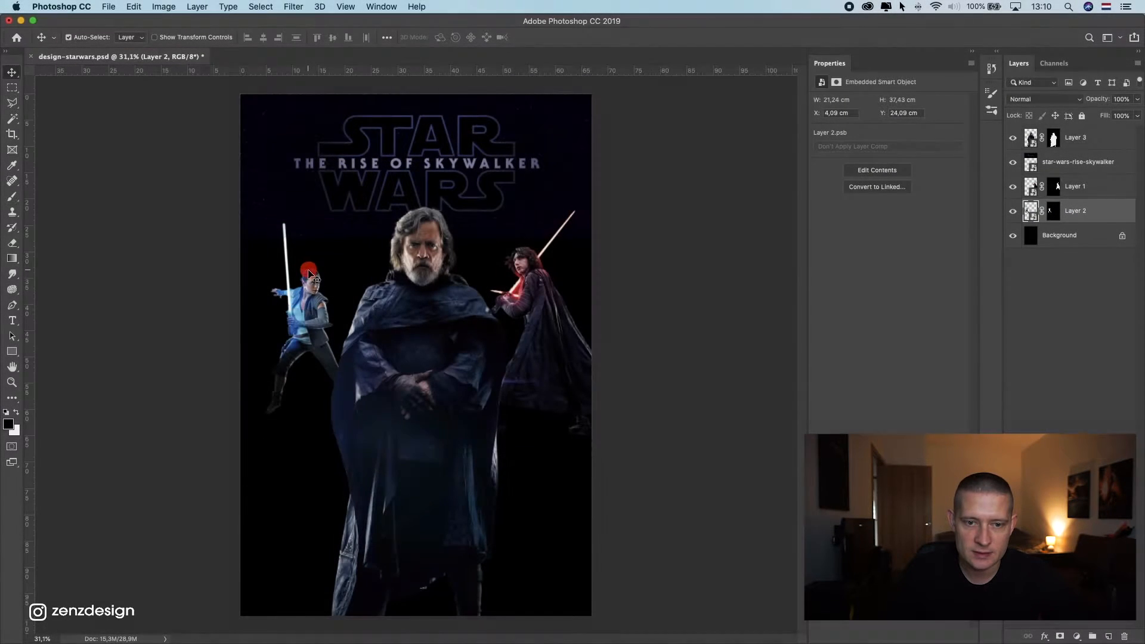
pyautogui.click(1014, 142)
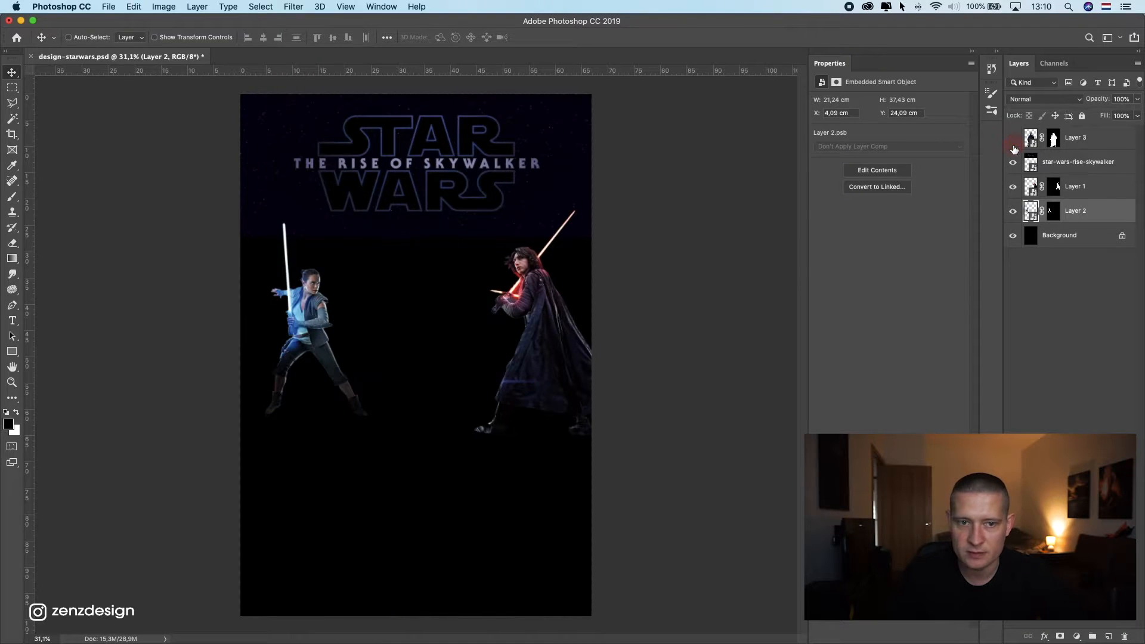
pyautogui.scroll(4, 540, 325)
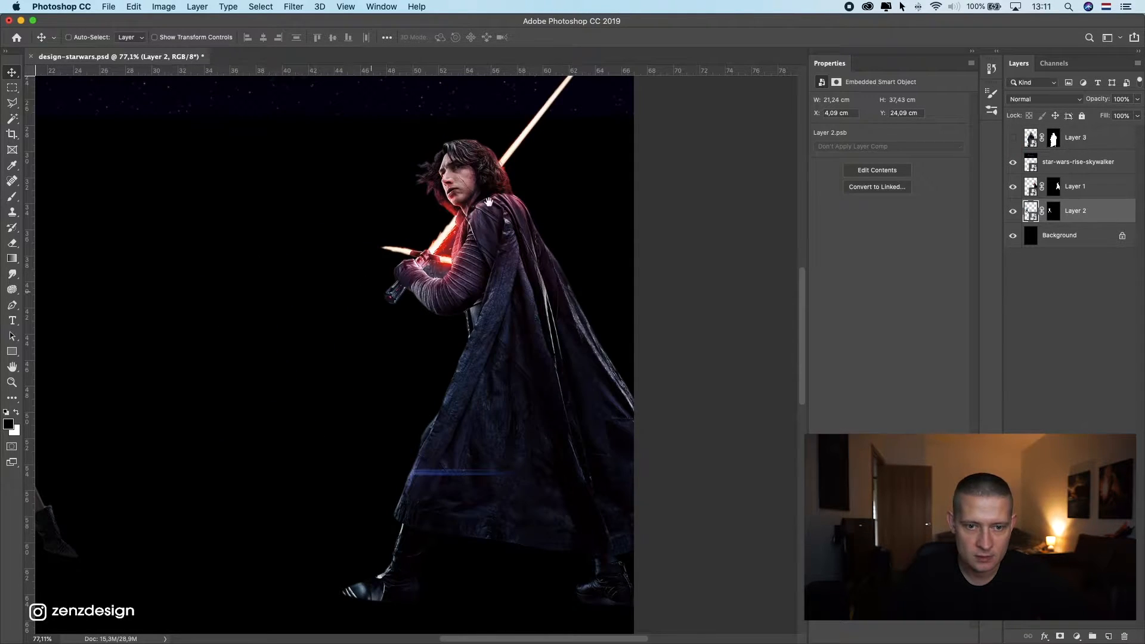
pyautogui.moveTo(531, 172); pyautogui.dragTo(667, 164)
pyautogui.moveTo(698, 250); pyautogui.dragTo(680, 169)
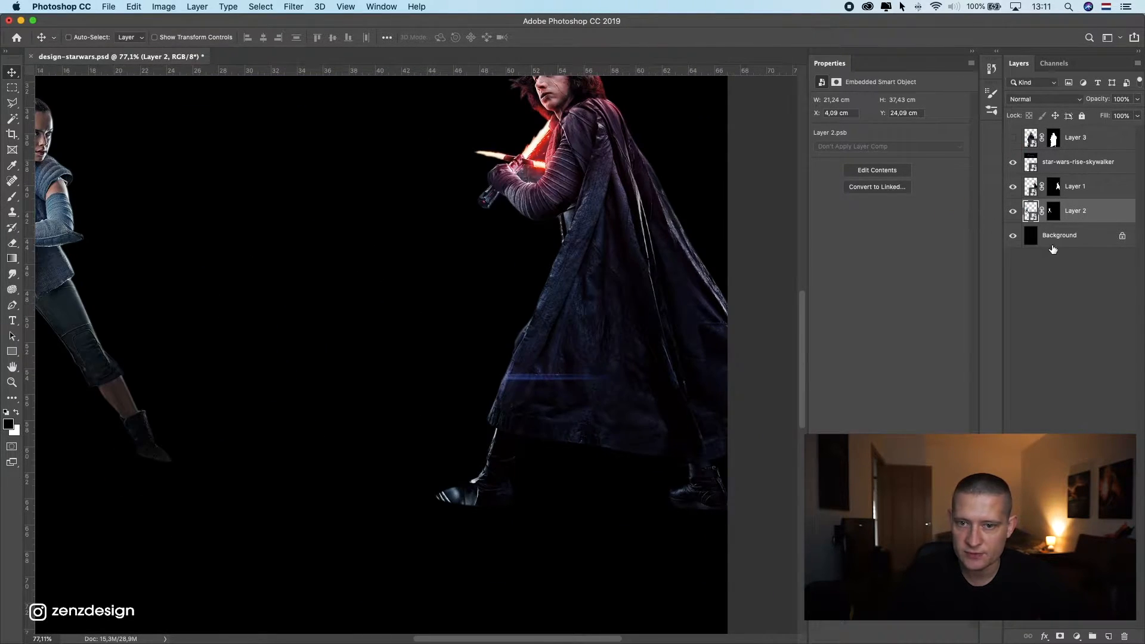
# - Add a layer directly above the background and fill an area of about 67 × 45 cm across the poster's lower half with white
pyautogui.click(1054, 245)
pyautogui.press('super+0')
pyautogui.click(12, 88)
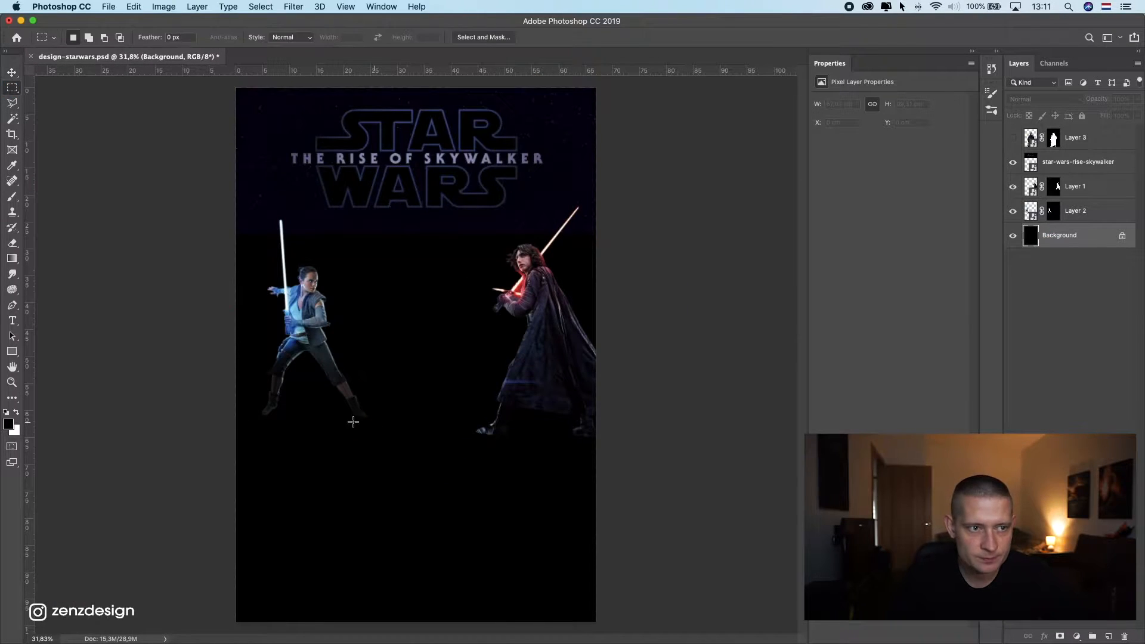
pyautogui.moveTo(227, 376); pyautogui.dragTo(750, 609)
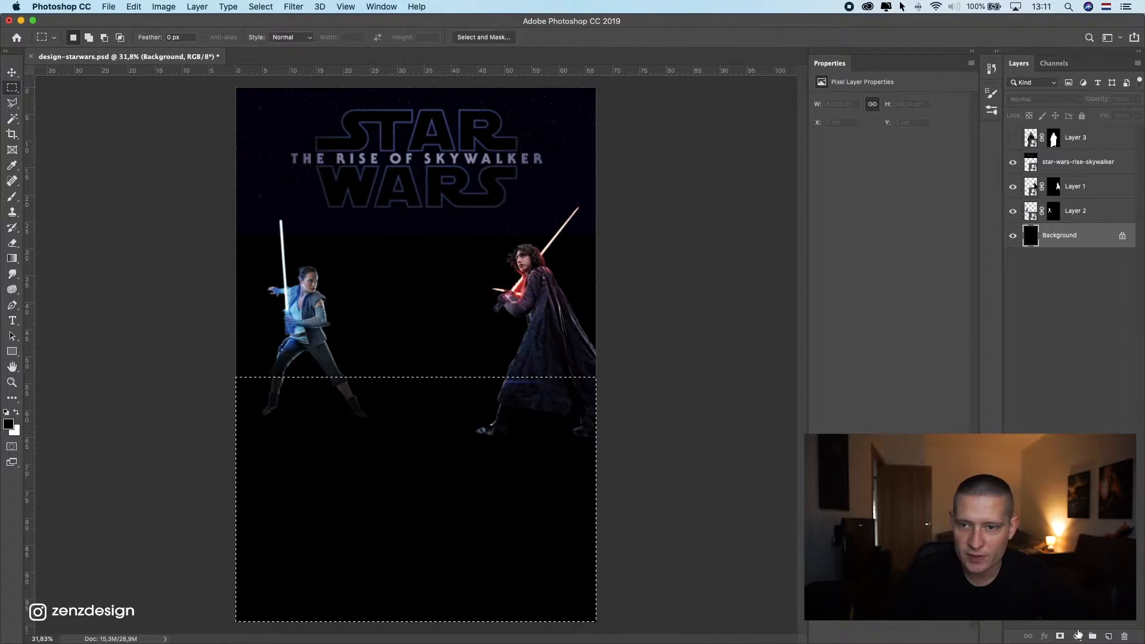
pyautogui.click(1108, 636)
pyautogui.press('super+BackSpace')
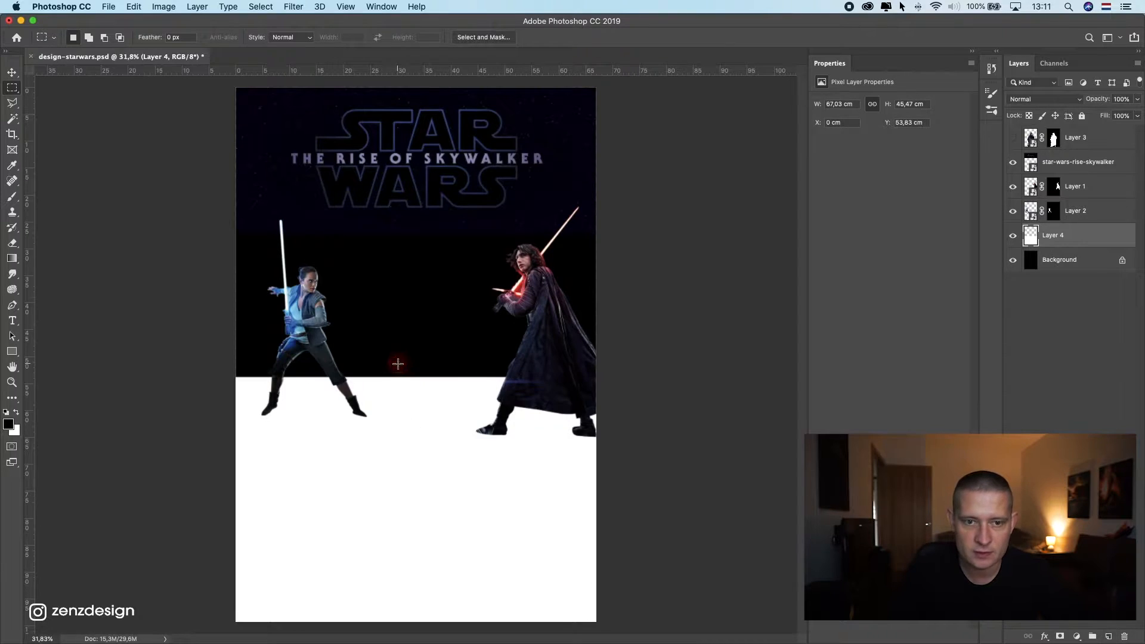
# - Set the opacity of the white floor layer to 39%
pyautogui.click(1137, 99)
pyautogui.moveTo(1138, 113); pyautogui.dragTo(1105, 115)
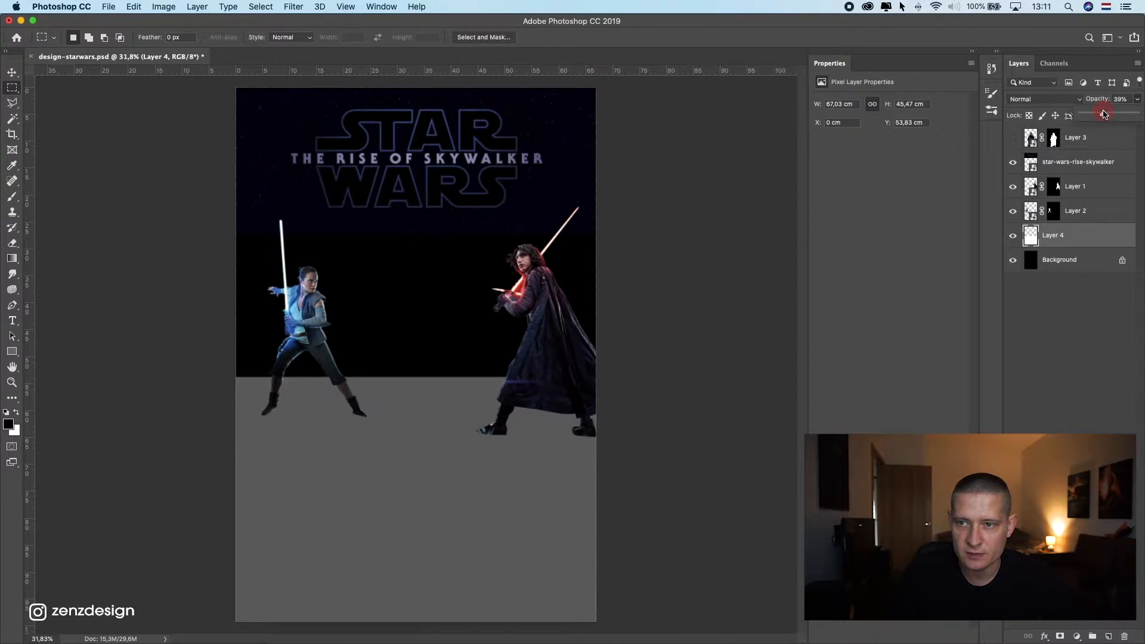
pyautogui.click(12, 69)
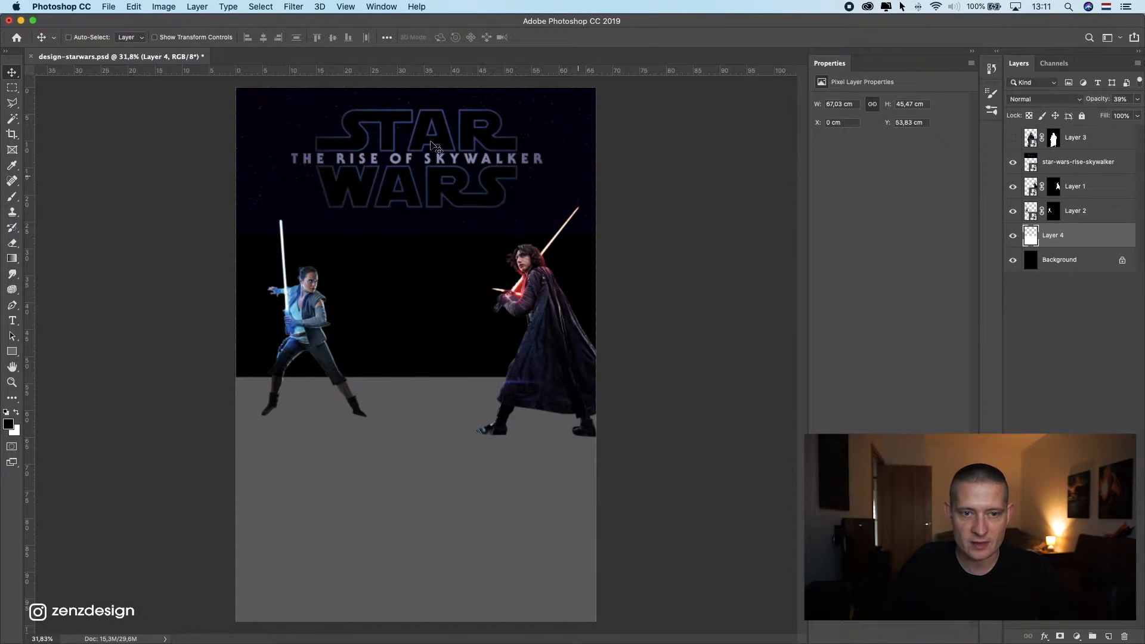
# - Compare the poster with and without the large central figure on Layer 3
pyautogui.scroll(6, 434, 288)
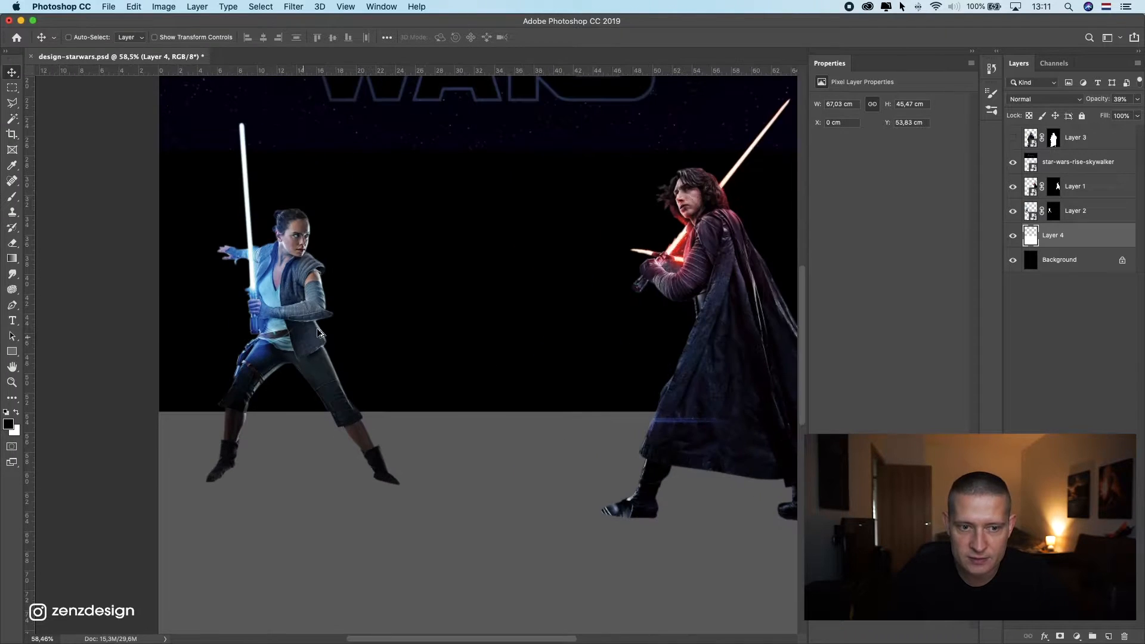
pyautogui.click(1084, 158)
pyautogui.click(1078, 138)
pyautogui.click(1012, 138)
pyautogui.click(1011, 138)
pyautogui.click(1011, 138)
pyautogui.click(1012, 138)
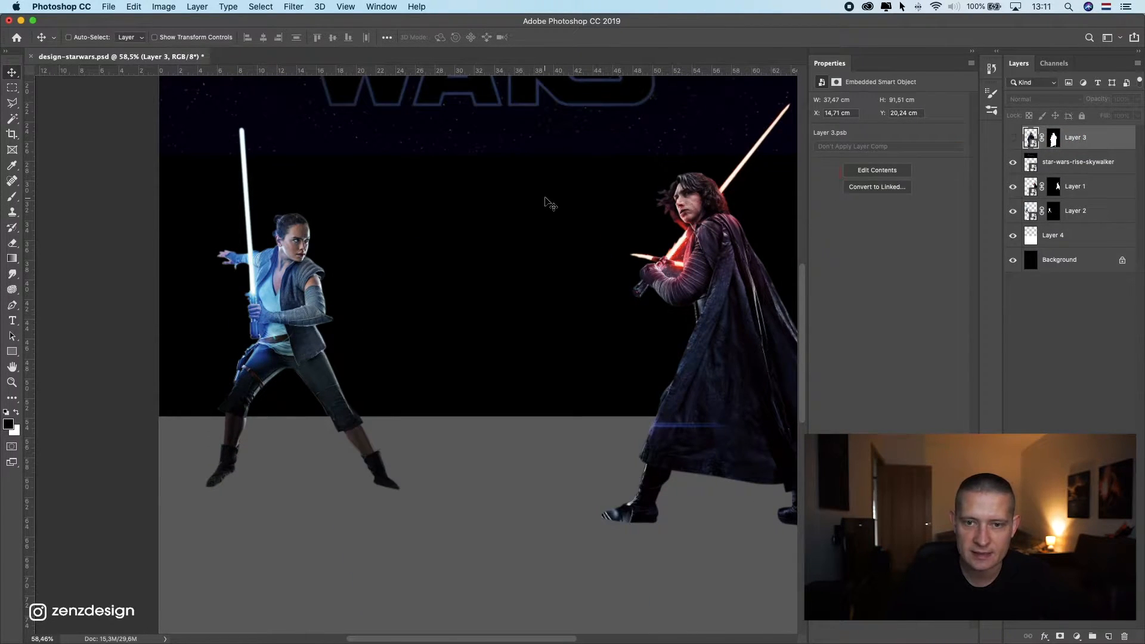
pyautogui.scroll(-7, 531, 222)
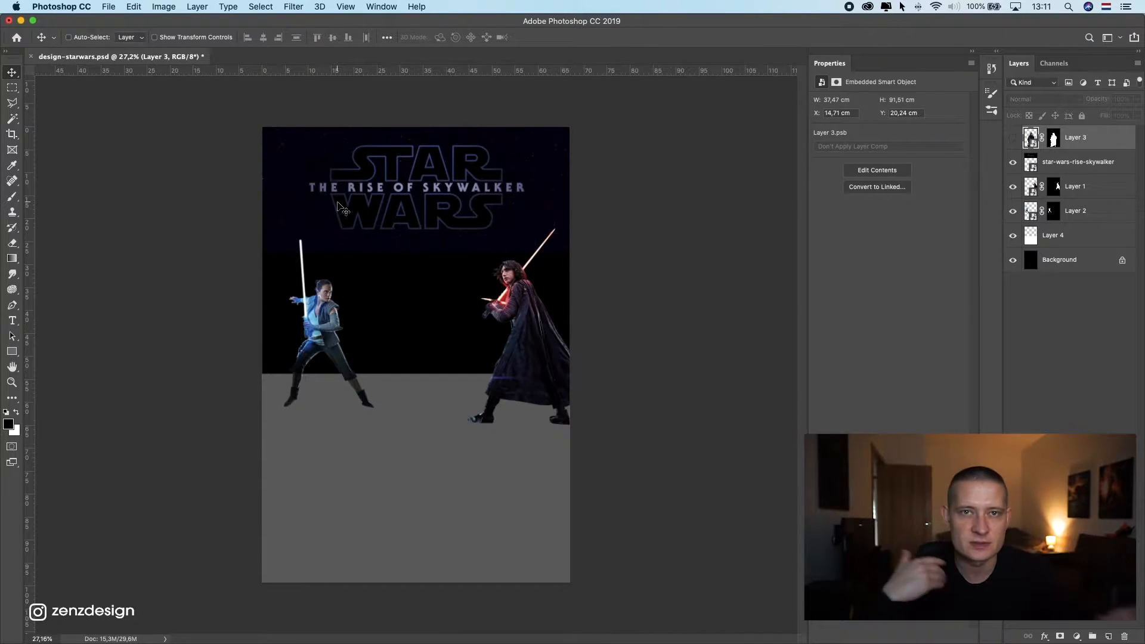
pyautogui.scroll(7, 373, 287)
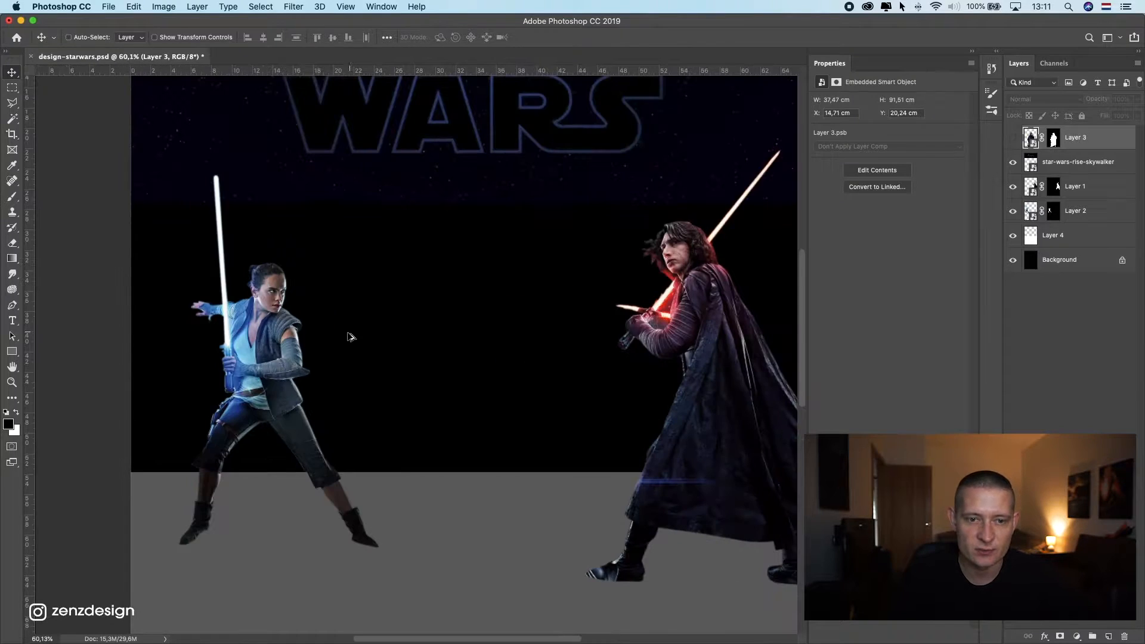
# - Put Layer 1, the figure with the red lightsaber, into a group of its own
pyautogui.keyDown('super'); pyautogui.click(261, 329); pyautogui.keyUp('super')
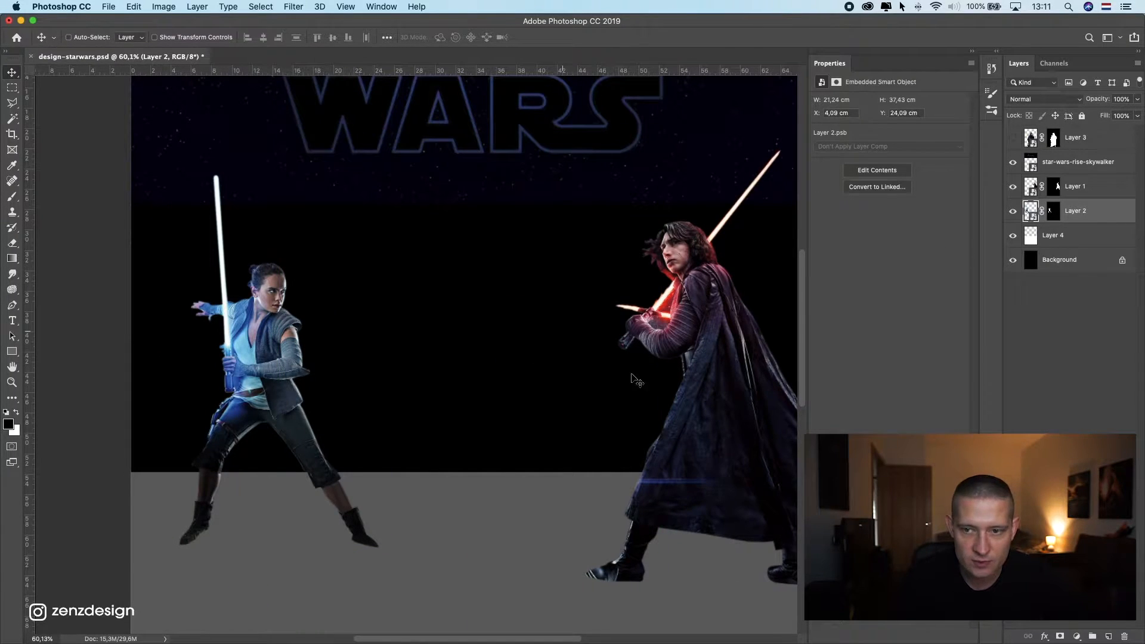
pyautogui.hscroll(5, 614, 373)
pyautogui.scroll(-2, 614, 373)
pyautogui.keyDown('super'); pyautogui.click(555, 220); pyautogui.keyUp('super')
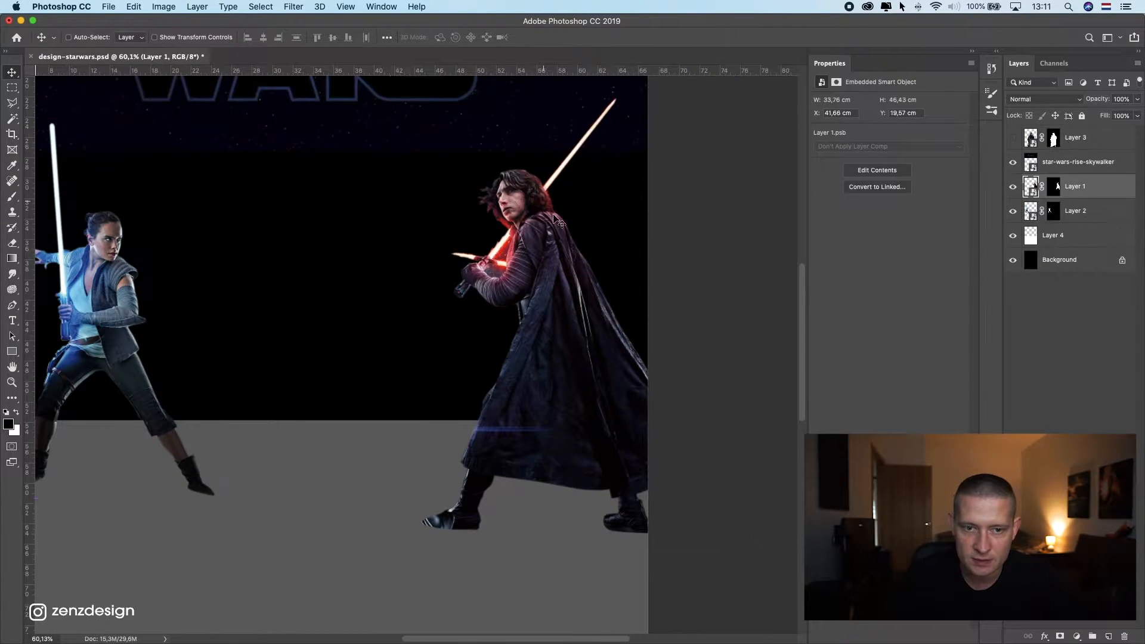
pyautogui.keyDown('shift'); pyautogui.click(1027, 210); pyautogui.keyUp('shift')
pyautogui.press('super+g')
pyautogui.moveTo(1077, 206)
pyautogui.mouseDown()
pyautogui.moveTo(1102, 196)
pyautogui.moveTo(1096, 185)
pyautogui.moveTo(1096, 209)
pyautogui.mouseUp()
# - Add an empty layer above the red-lightsaber figure in its group and sample red e4241b from its glow as the foreground colour
pyautogui.moveTo(524, 158); pyautogui.dragTo(509, 241)
pyautogui.scroll(5, 509, 241)
pyautogui.press('super+r')
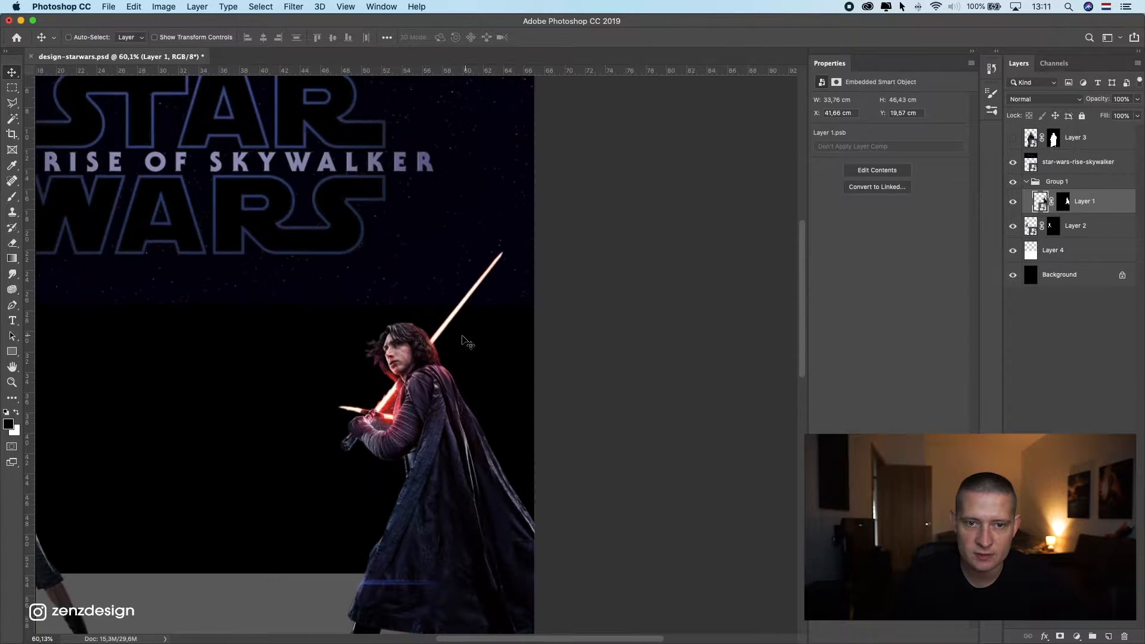
pyautogui.press('b')
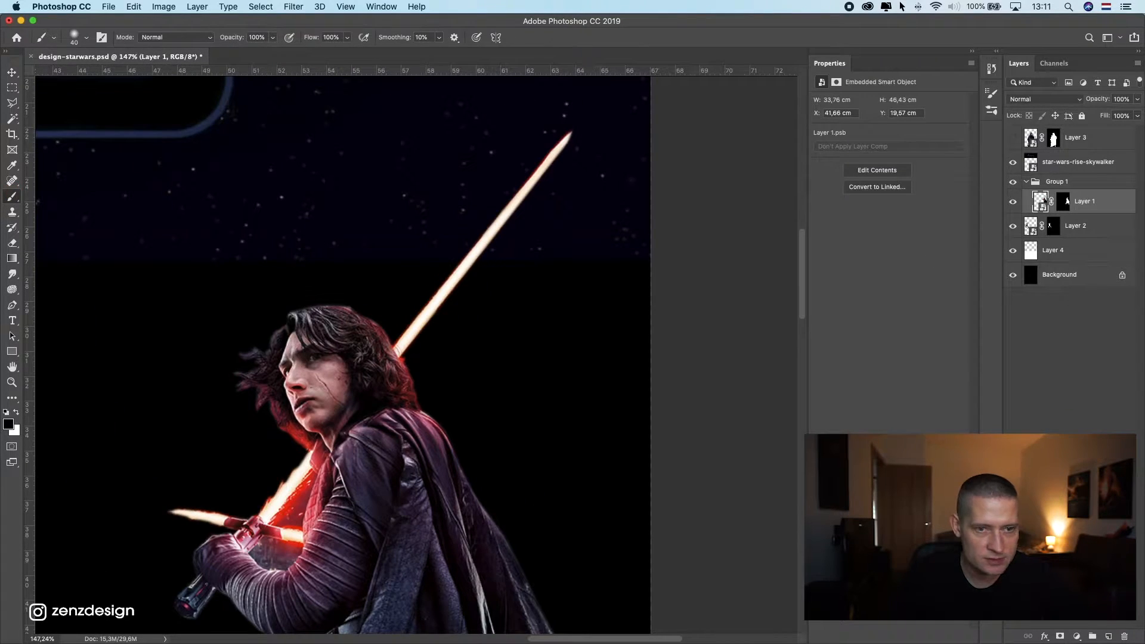
pyautogui.click(1110, 636)
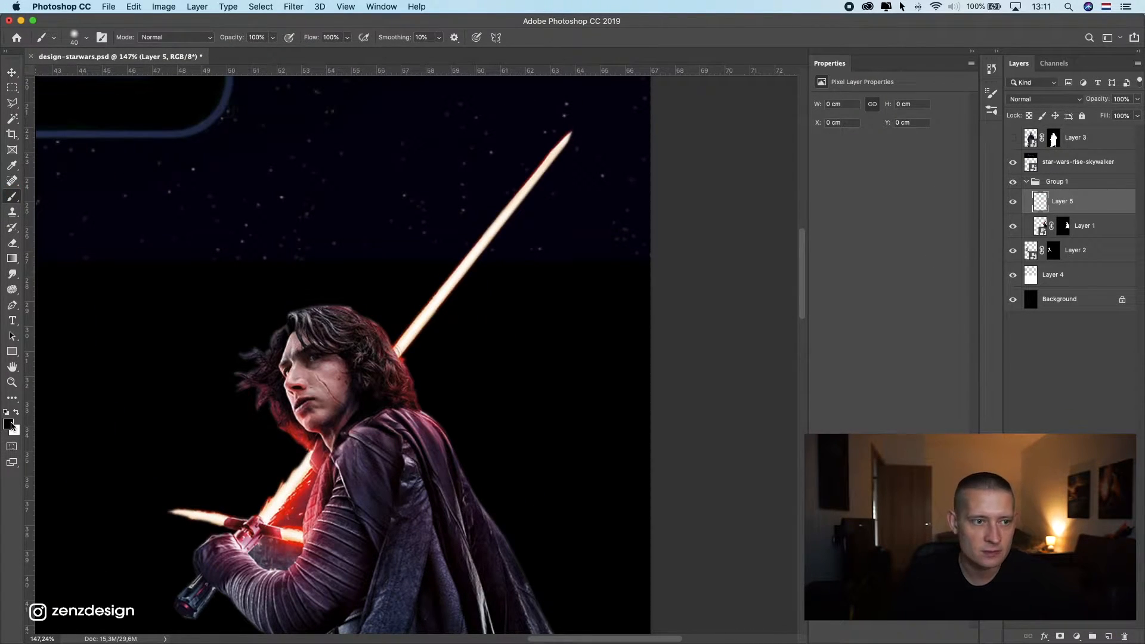
pyautogui.click(12, 426)
pyautogui.click(304, 484)
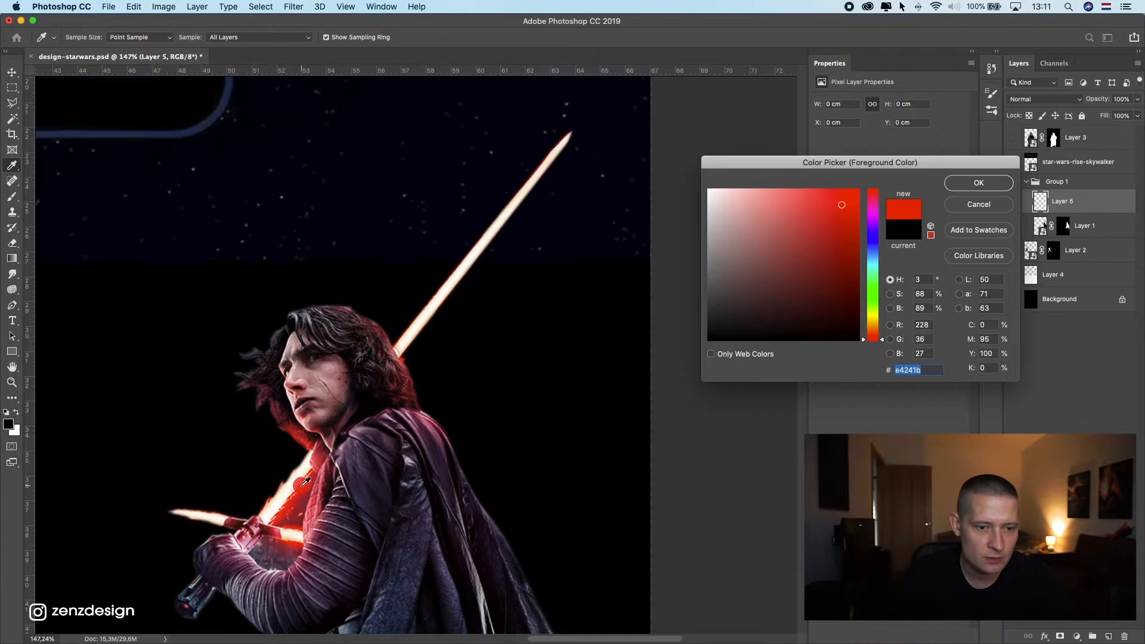
pyautogui.click(972, 182)
pyautogui.moveTo(301, 259); pyautogui.dragTo(522, 261)
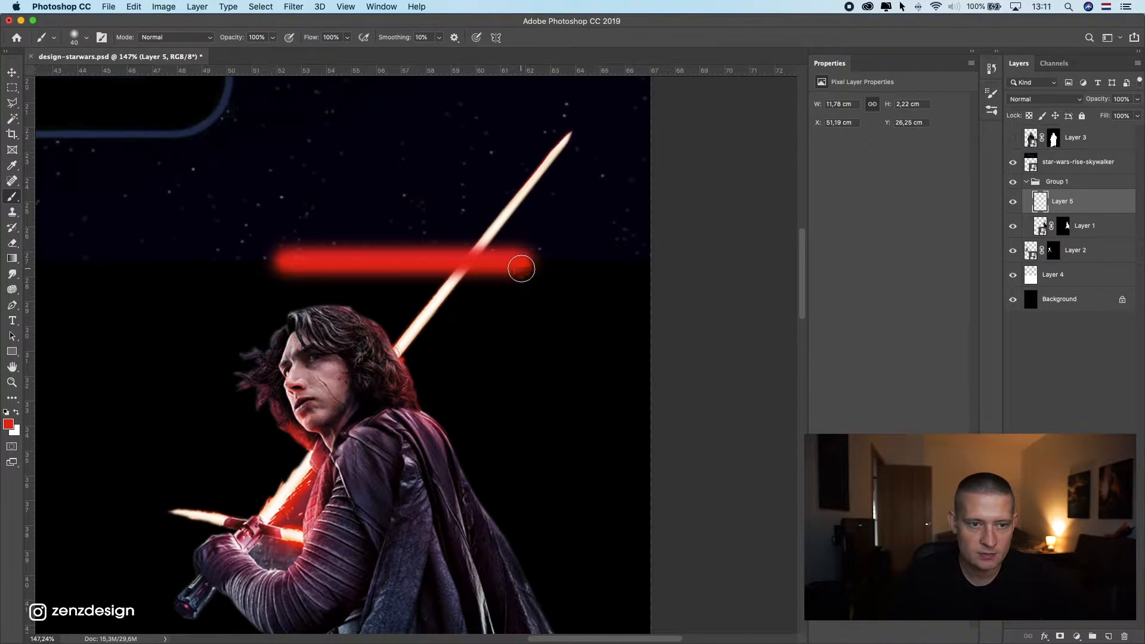
pyautogui.press('super+z')
pyautogui.moveTo(136, 245)
pyautogui.mouseDown()
pyautogui.moveTo(498, 251)
pyautogui.moveTo(231, 235)
pyautogui.moveTo(135, 243)
pyautogui.mouseUp()
pyautogui.press('super+z')
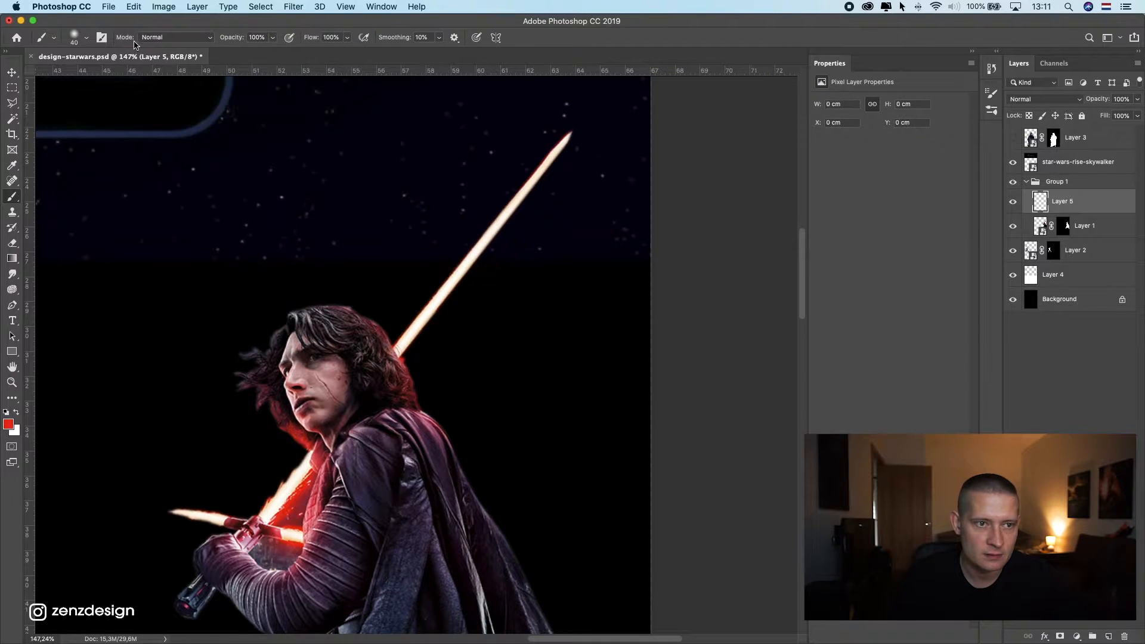
# - Paint a straight horizontal red stroke about 21 cm long above the figure's head with a soft 40-pixel brush
pyautogui.click(75, 37)
pyautogui.write('40')
pyautogui.press('Return')
pyautogui.moveTo(213, 278)
pyautogui.mouseDown()
pyautogui.moveTo(565, 299)
pyautogui.moveTo(256, 279)
pyautogui.moveTo(92, 292)
pyautogui.moveTo(222, 277)
pyautogui.mouseUp()
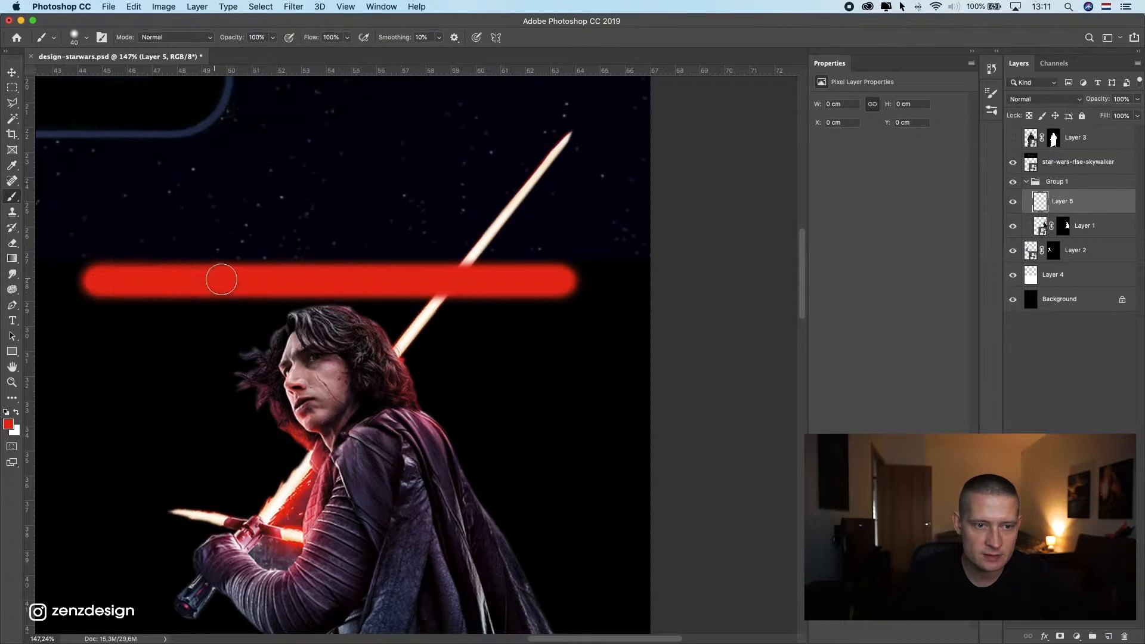
# - Rotate the red stroke about -50° with Free Transform and lay it along the blade of the red lightsaber
pyautogui.click(12, 73)
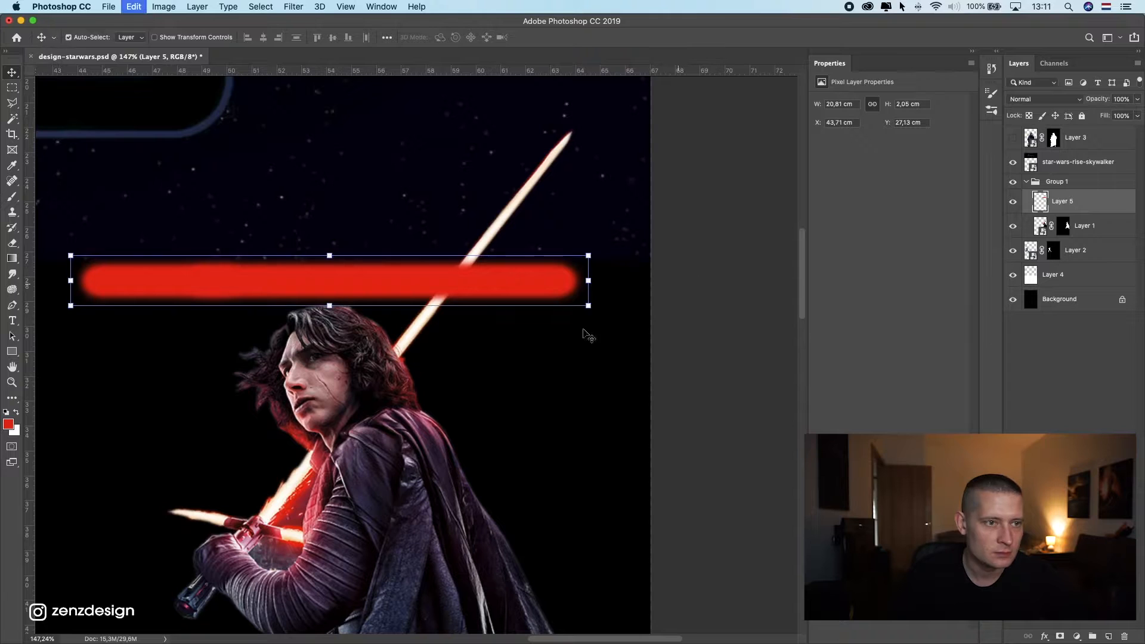
pyautogui.hotkey('ctrl', 't')
pyautogui.moveTo(590, 251); pyautogui.dragTo(567, 144)
pyautogui.moveTo(506, 167)
pyautogui.mouseDown()
pyautogui.moveTo(532, 173)
pyautogui.moveTo(521, 192)
pyautogui.mouseUp()
pyautogui.moveTo(600, 180); pyautogui.dragTo(586, 154)
pyautogui.moveTo(506, 198); pyautogui.dragTo(524, 218)
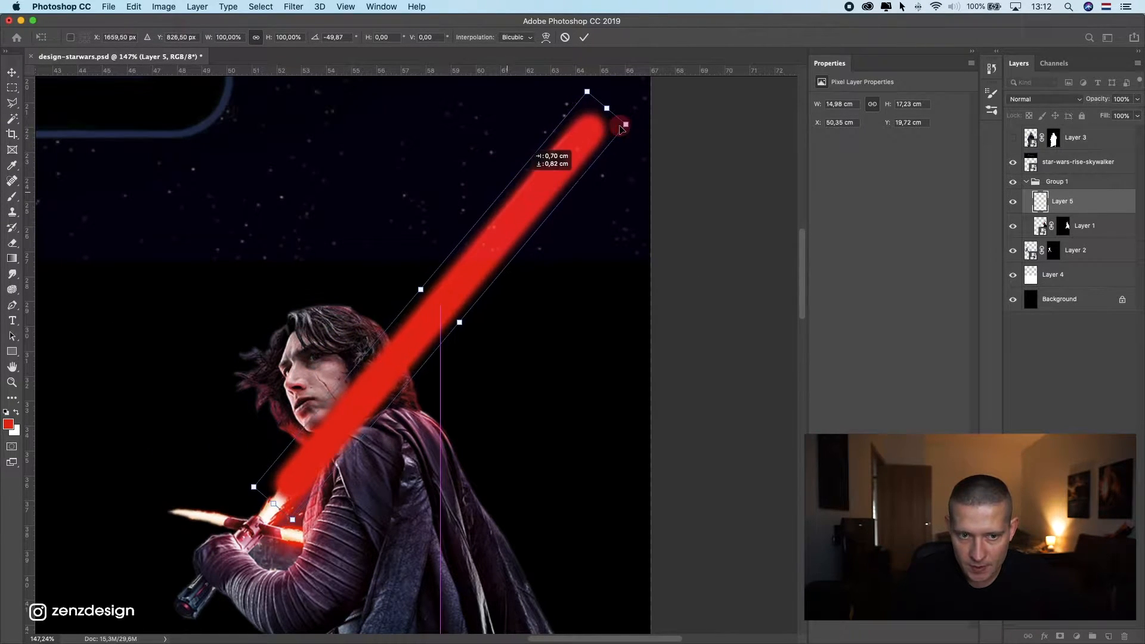
pyautogui.moveTo(626, 125)
pyautogui.mouseDown()
pyautogui.moveTo(529, 203)
pyautogui.moveTo(546, 140)
pyautogui.mouseUp()
pyautogui.press('Return')
# - Lower the red stroke layer's opacity to 32% and refit the stroke over the blade at about 10.6 × 12.8 cm
pyautogui.click(1139, 100)
pyautogui.click(1100, 116)
pyautogui.moveTo(557, 270)
pyautogui.mouseDown()
pyautogui.moveTo(574, 255)
pyautogui.moveTo(584, 168)
pyautogui.moveTo(643, 156)
pyautogui.mouseUp()
pyautogui.press('super+t')
pyautogui.moveTo(556, 158)
pyautogui.mouseDown()
pyautogui.moveTo(538, 167)
pyautogui.moveTo(544, 175)
pyautogui.mouseUp()
pyautogui.press('Return')
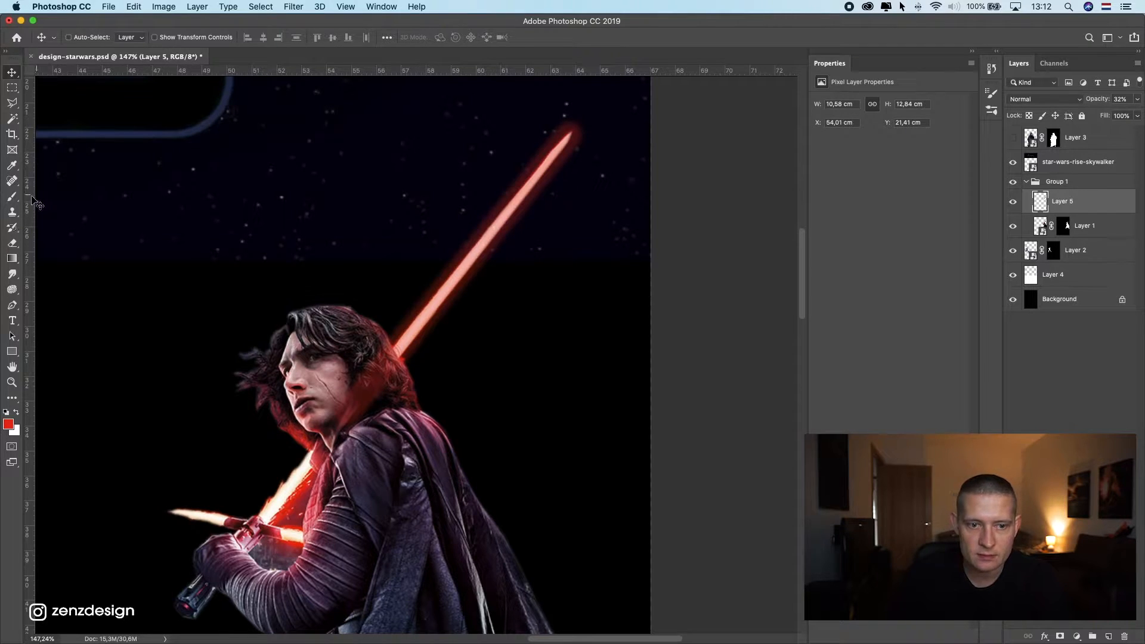
# - Erase the lower end of the red stroke where it overlaps the figure's hair and shoulder, reducing the eraser size to 80 pixels
pyautogui.click(12, 199)
pyautogui.click(12, 228)
pyautogui.click(12, 243)
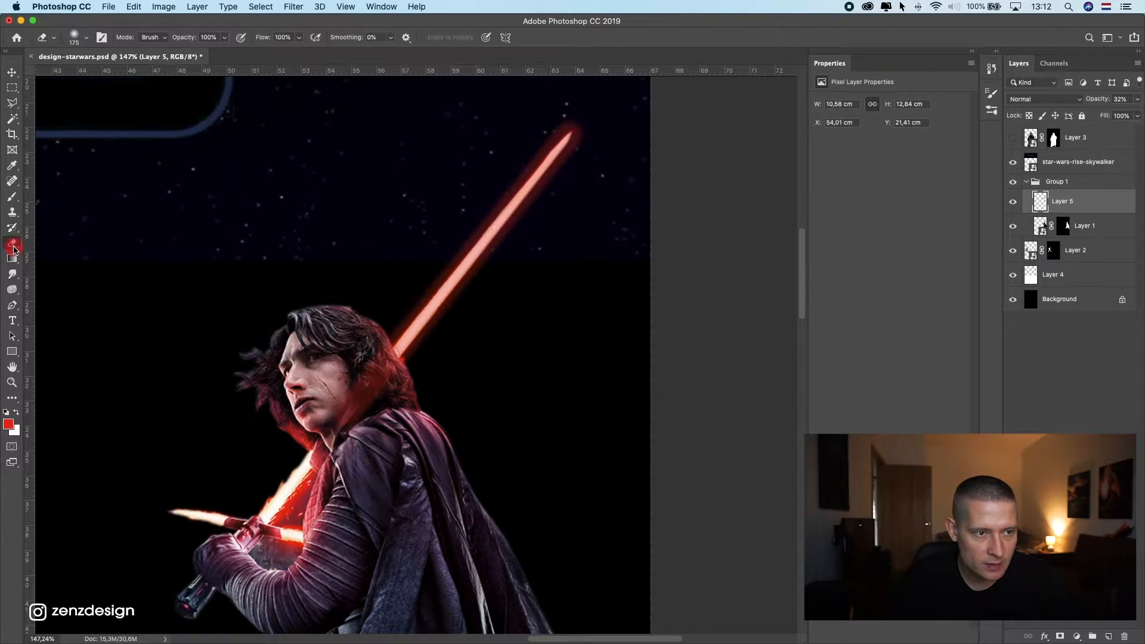
pyautogui.moveTo(352, 423)
pyautogui.mouseDown()
pyautogui.moveTo(302, 469)
pyautogui.moveTo(349, 428)
pyautogui.moveTo(394, 357)
pyautogui.moveTo(341, 378)
pyautogui.moveTo(381, 411)
pyautogui.mouseUp()
pyautogui.press('[')
pyautogui.press('[')
pyautogui.press('[')
pyautogui.press('[')
pyautogui.press('[')
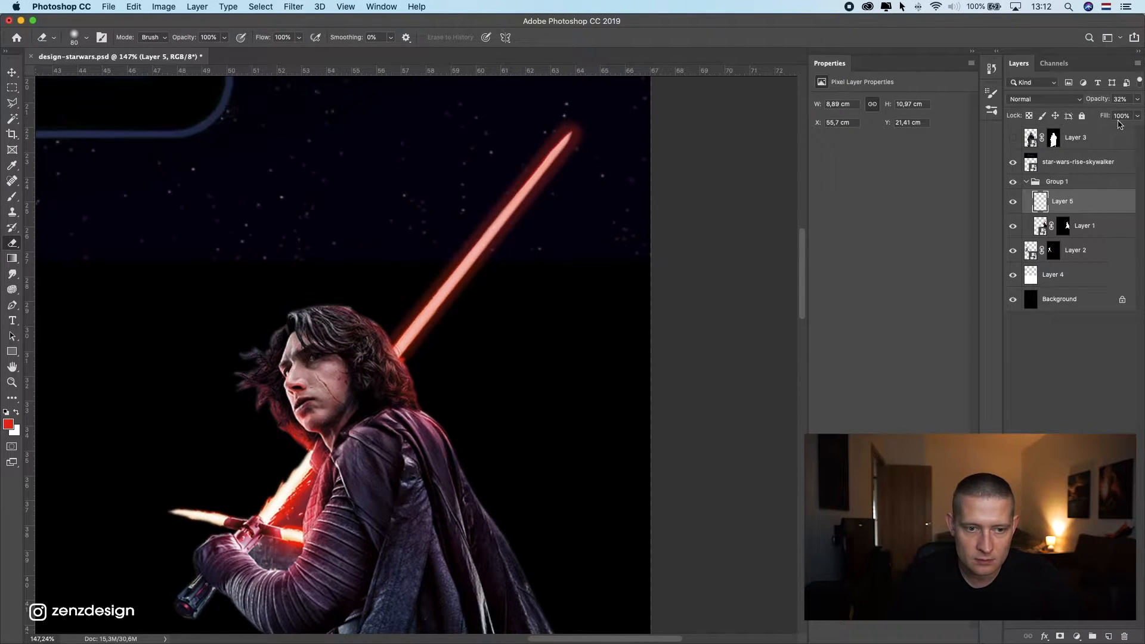
# - Set the red stroke layer's opacity to 100%
pyautogui.click(1137, 99)
pyautogui.click(1137, 115)
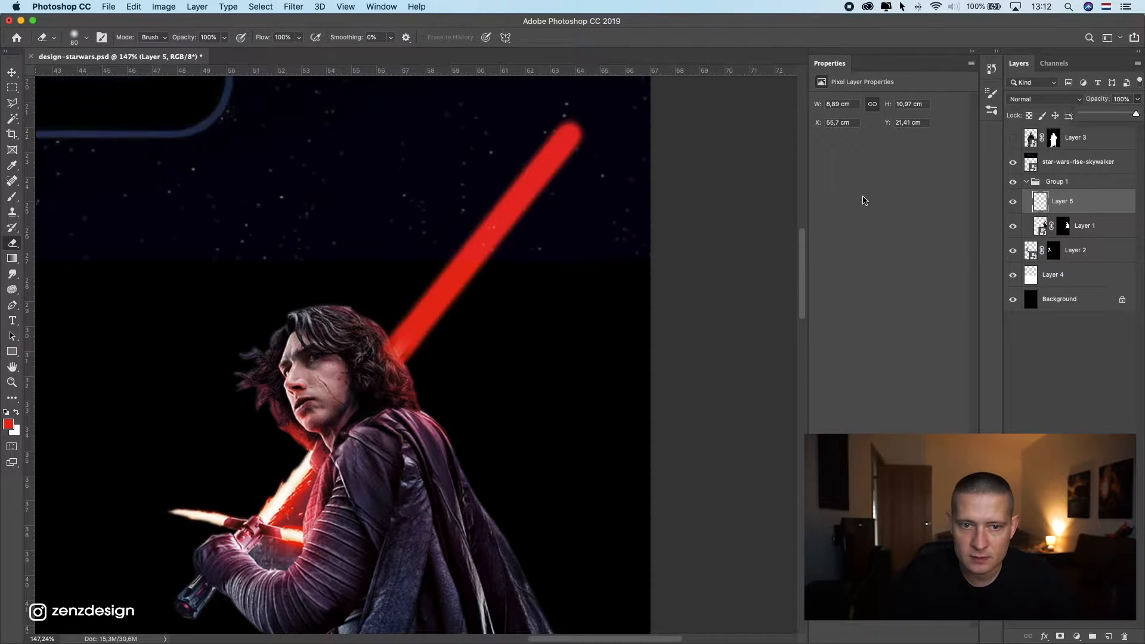
pyautogui.click(293, 7)
pyautogui.click(555, 187)
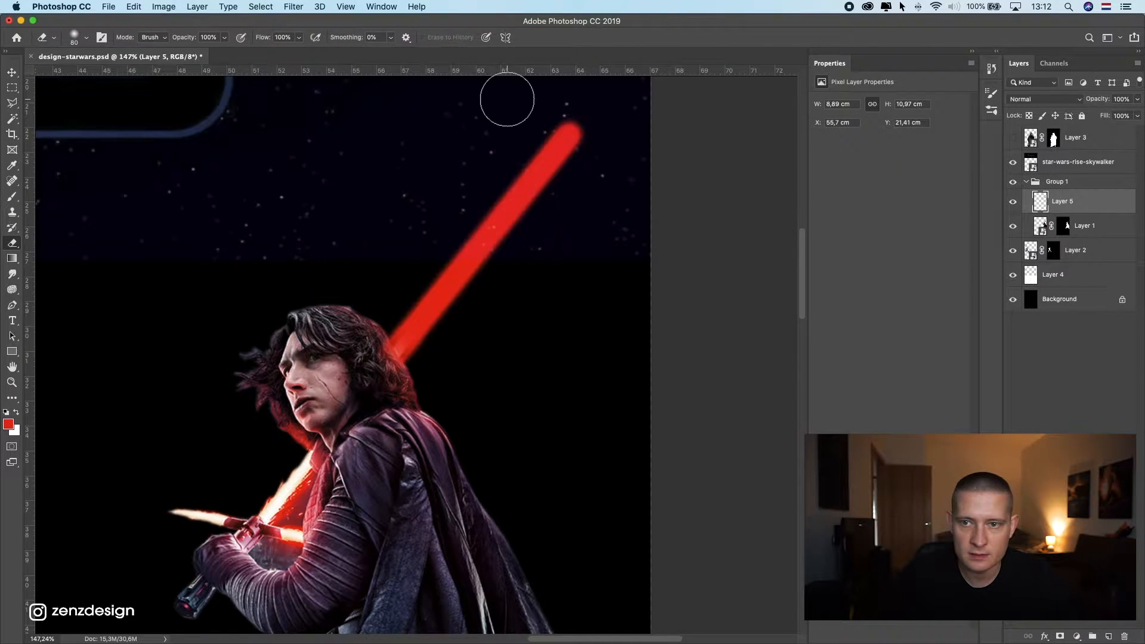
# - Apply a Gaussian Blur with a radius of 8.9 pixels to the red stroke over the lightsaber
pyautogui.click(300, 9)
pyautogui.moveTo(369, 149)
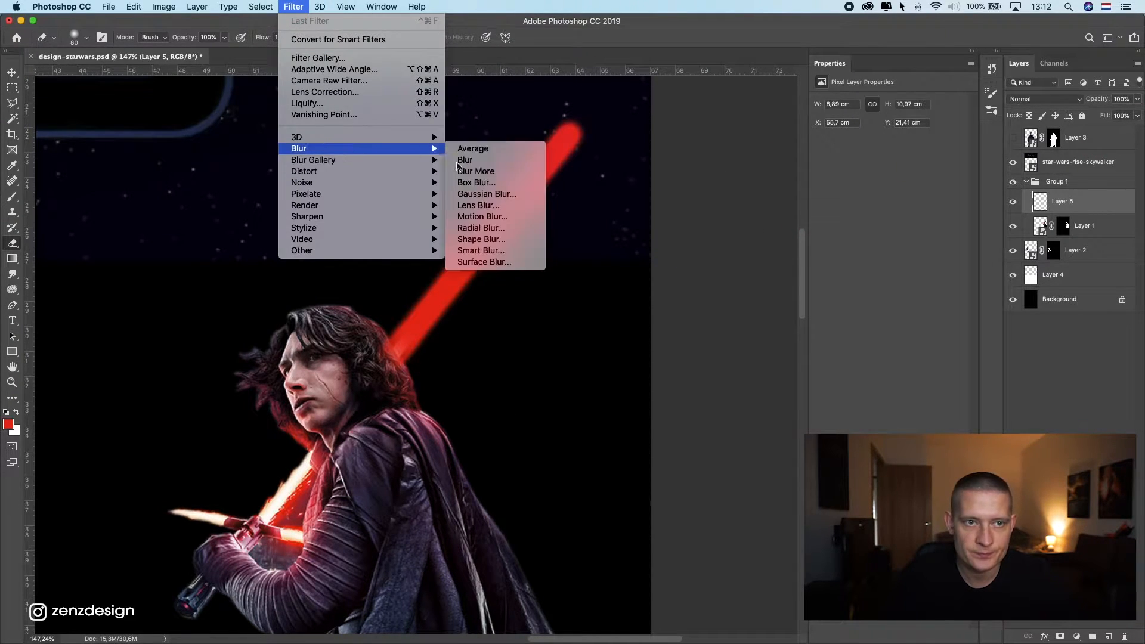
pyautogui.click(517, 196)
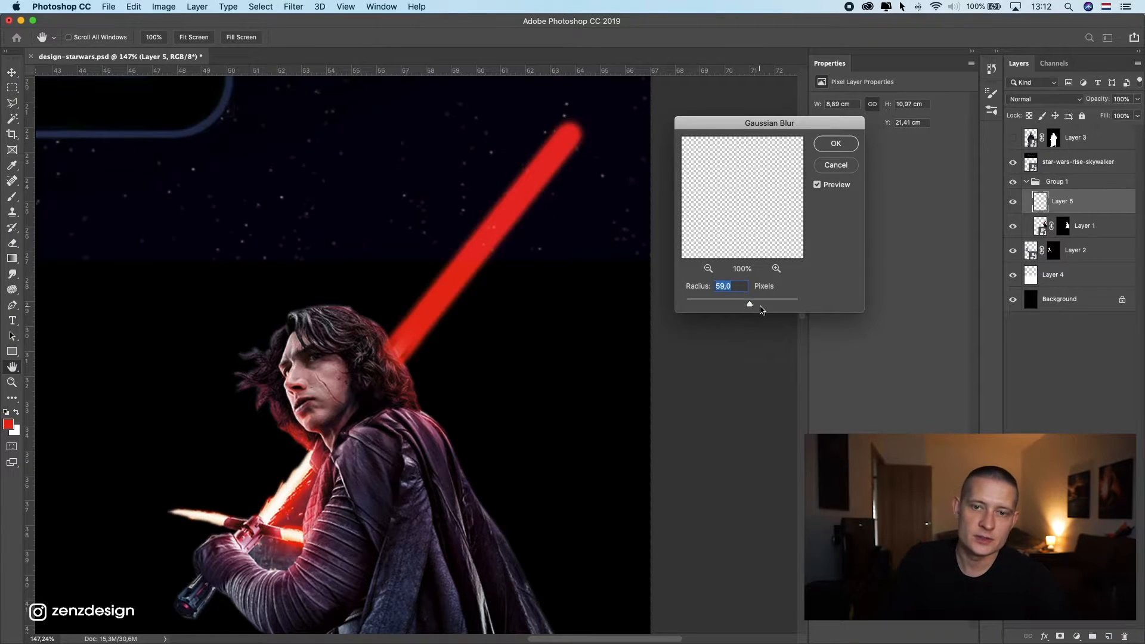
pyautogui.moveTo(761, 307); pyautogui.dragTo(728, 305)
pyautogui.click(836, 143)
pyautogui.press('e')
# - Set the blend mode of the blurred red stroke layer to Screen
pyautogui.scroll(-5, 460, 321)
pyautogui.scroll(5, 460, 321)
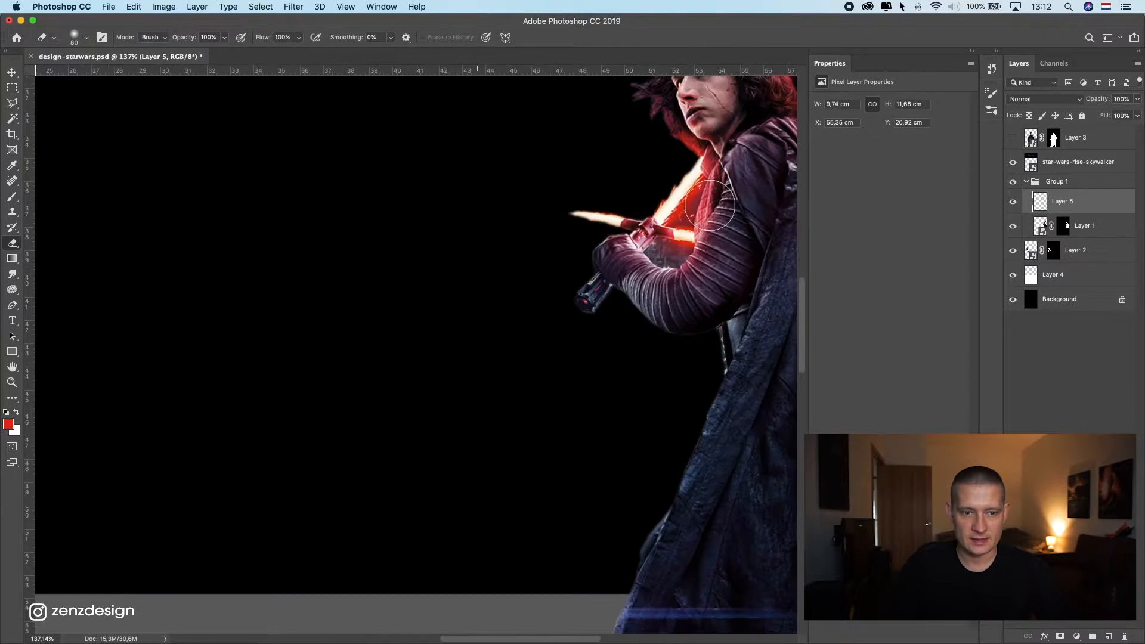
pyautogui.moveTo(359, 393); pyautogui.dragTo(179, 513)
pyautogui.click(1044, 99)
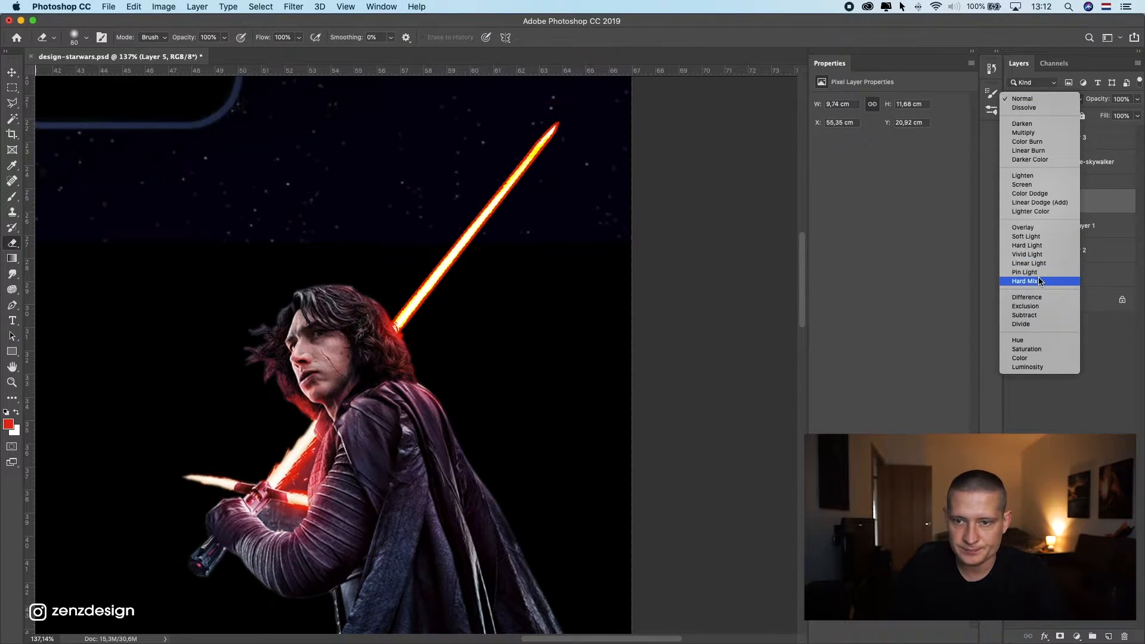
pyautogui.click(1038, 185)
# - Nudge the red glow slightly to the right so it centres on the lightsaber blade
pyautogui.scroll(-3, 335, 356)
pyautogui.scroll(-2, 335, 357)
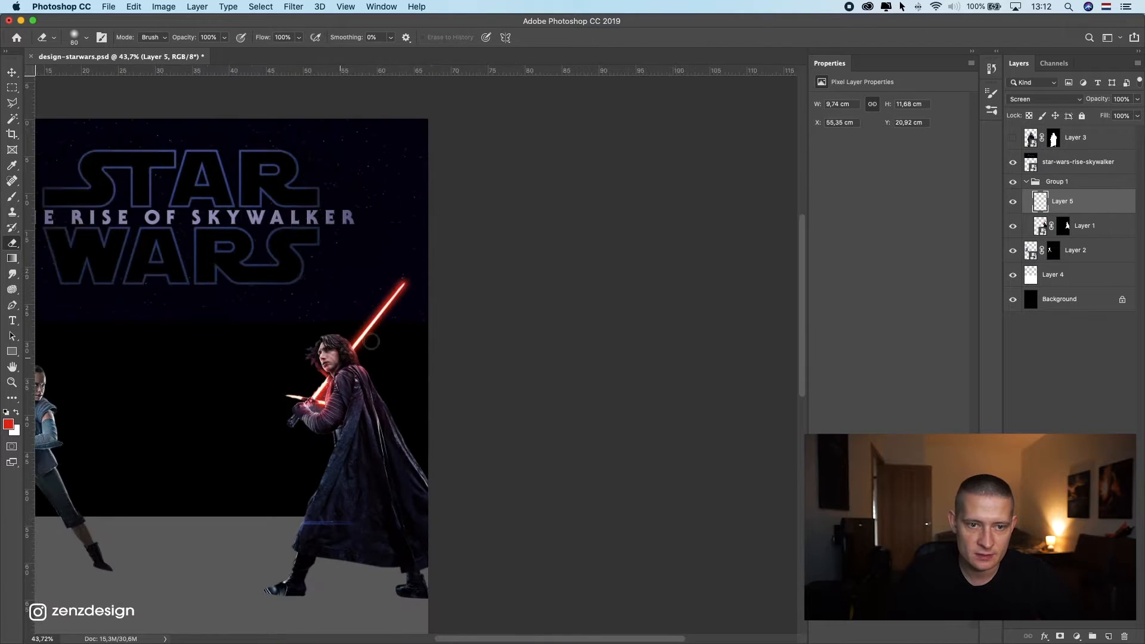
pyautogui.scroll(4, 365, 337)
pyautogui.press('super+Right')
pyautogui.press('super+Right')
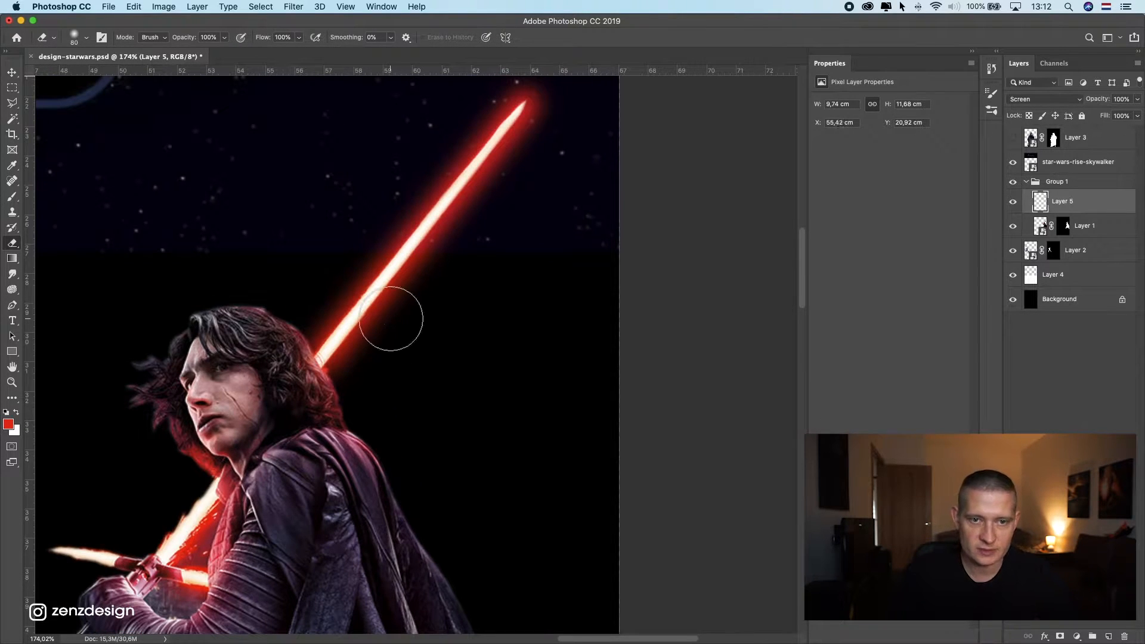
pyautogui.press('super+Left')
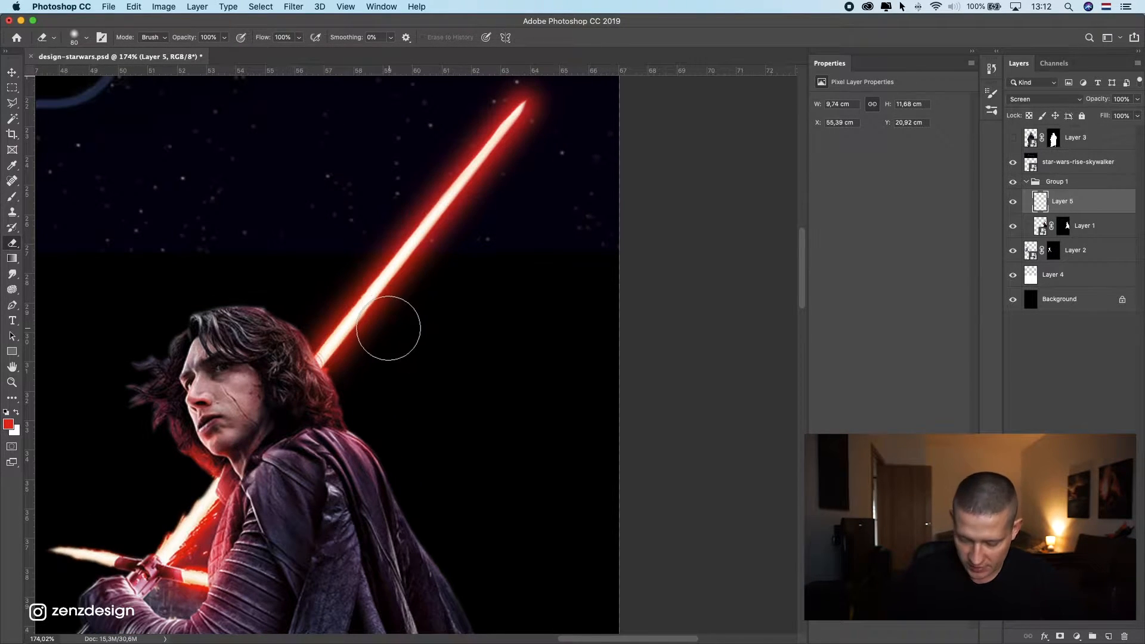
# - Collapse Group 1 and put the layer of the figure with the blue lightsaber into a new group
pyautogui.scroll(-2, 382, 325)
pyautogui.scroll(-2, 224, 230)
pyautogui.moveTo(316, 191); pyautogui.dragTo(425, 175)
pyautogui.moveTo(253, 223); pyautogui.dragTo(539, 211)
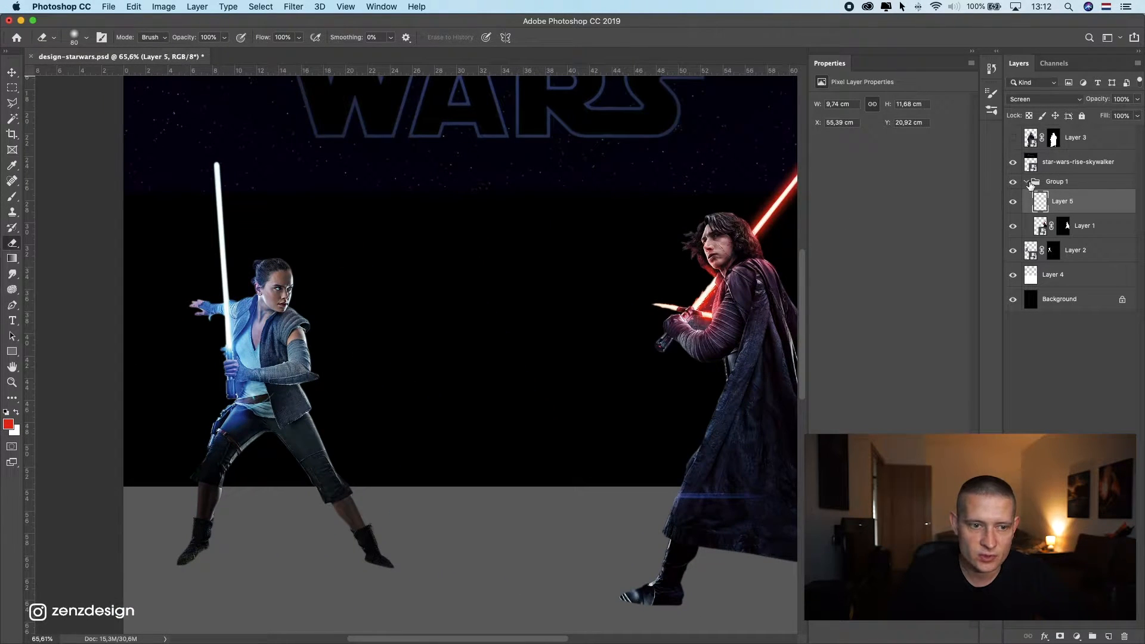
pyautogui.click(1027, 182)
pyautogui.click(1059, 212)
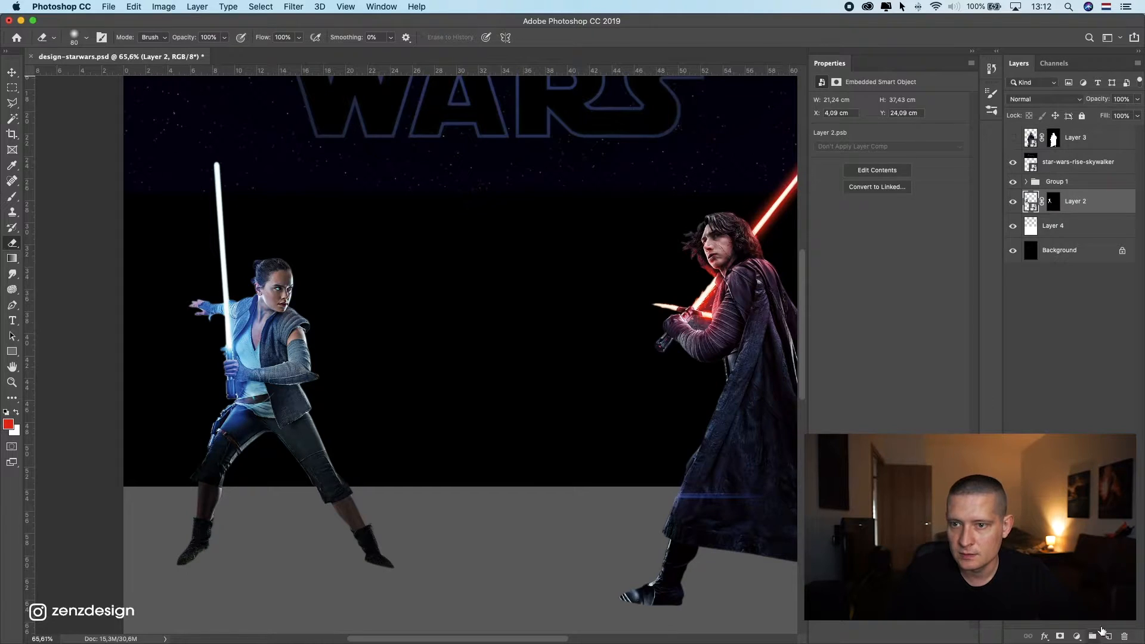
pyautogui.click(1095, 637)
pyautogui.doubleClick(1095, 214)
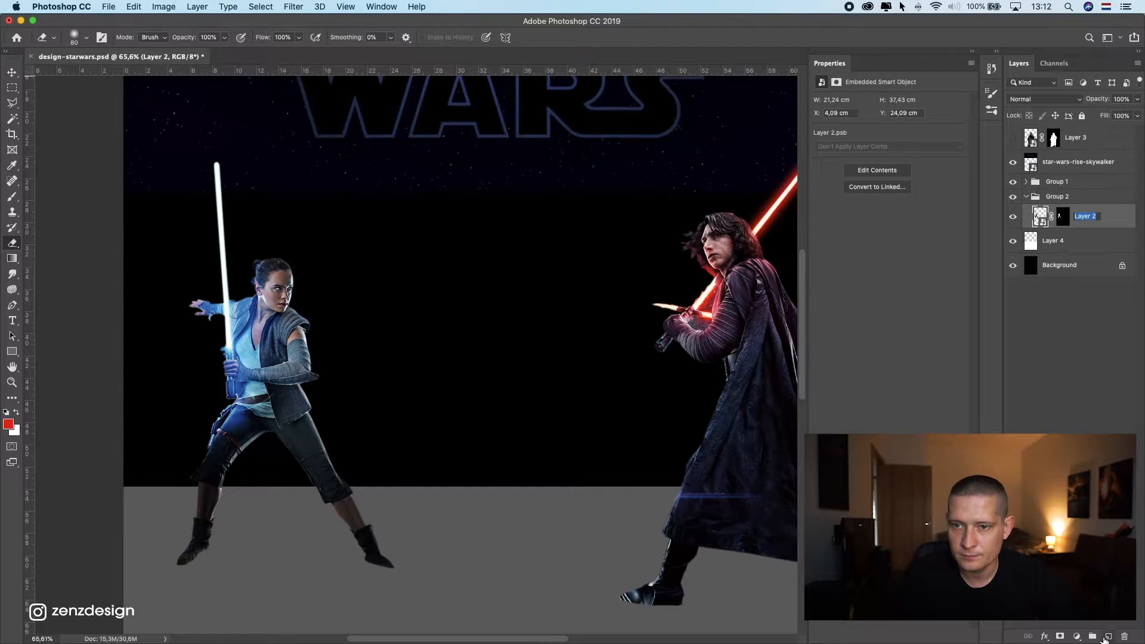
# - Set the foreground colour to light blue 57beef, sampled from the glow beside the blue lightsaber's hilt
pyautogui.click(9, 427)
pyautogui.scroll(5, 226, 352)
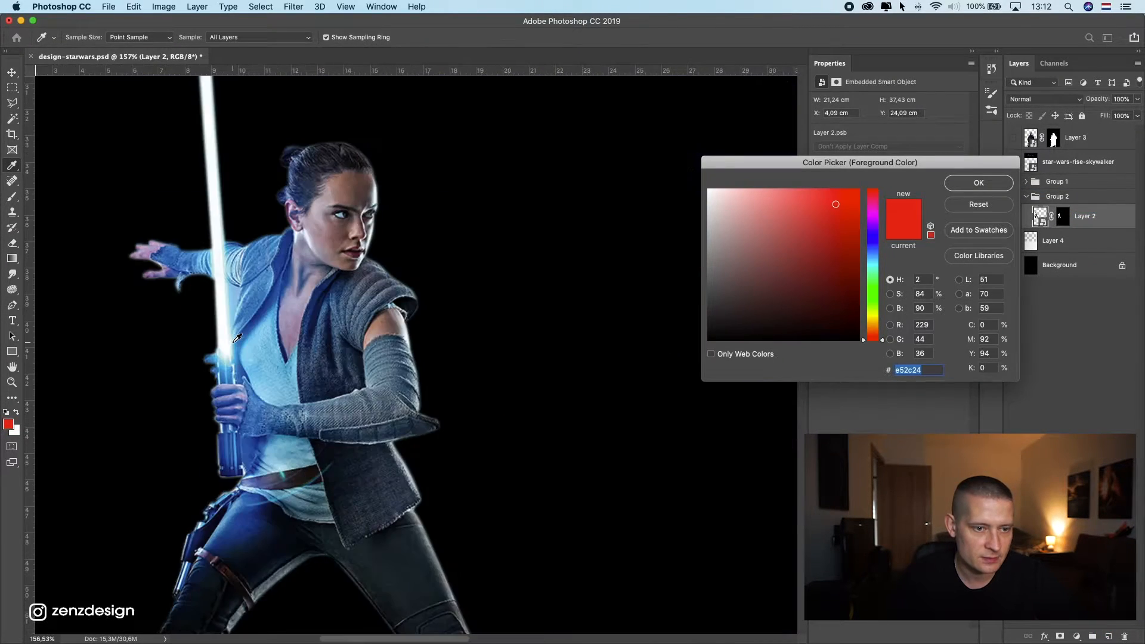
pyautogui.click(241, 348)
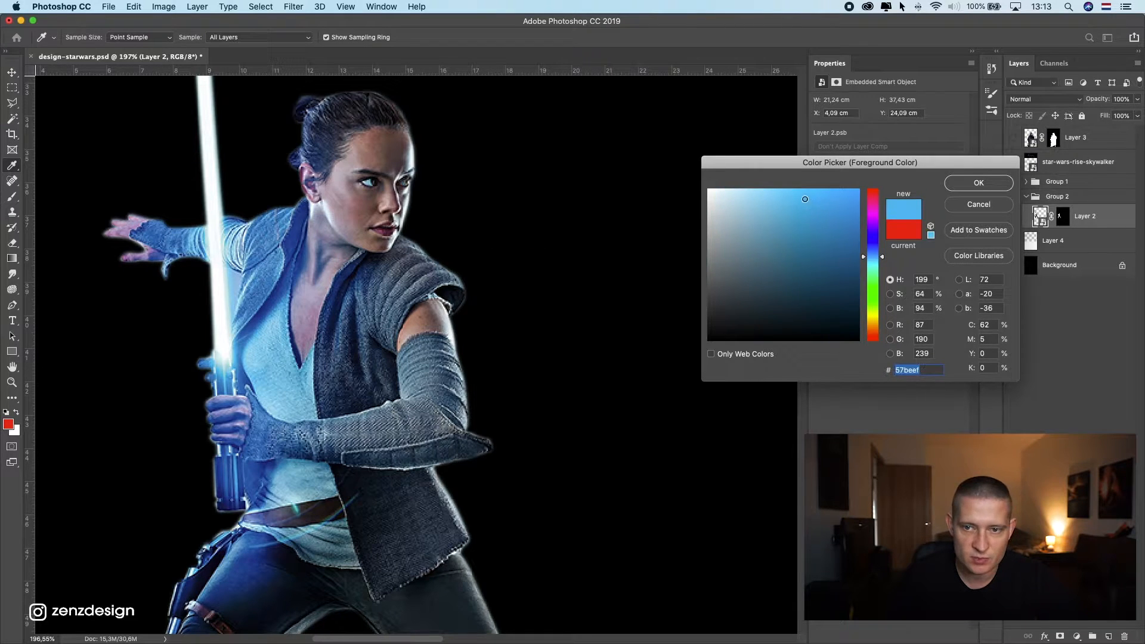
pyautogui.press('Return')
pyautogui.press('e')
pyautogui.scroll(-5, 222, 217)
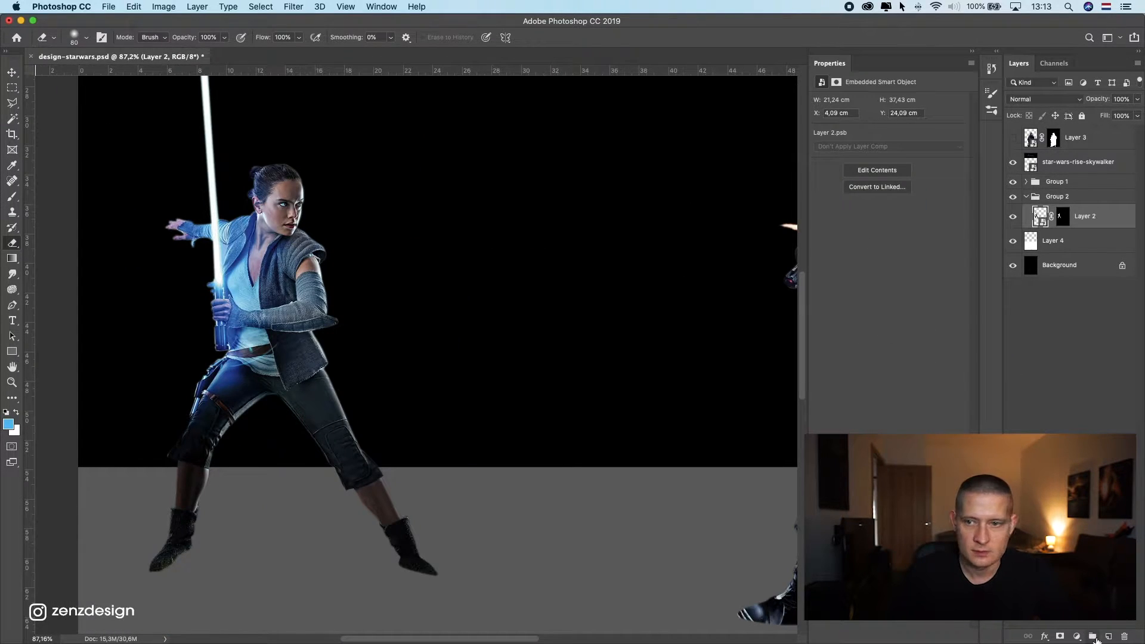
# - Add an empty layer above the blue-lightsaber figure inside Group 2 and switch to the Brush tool
pyautogui.click(1108, 637)
pyautogui.scroll(4, 631, 371)
pyautogui.hscroll(-6, 631, 371)
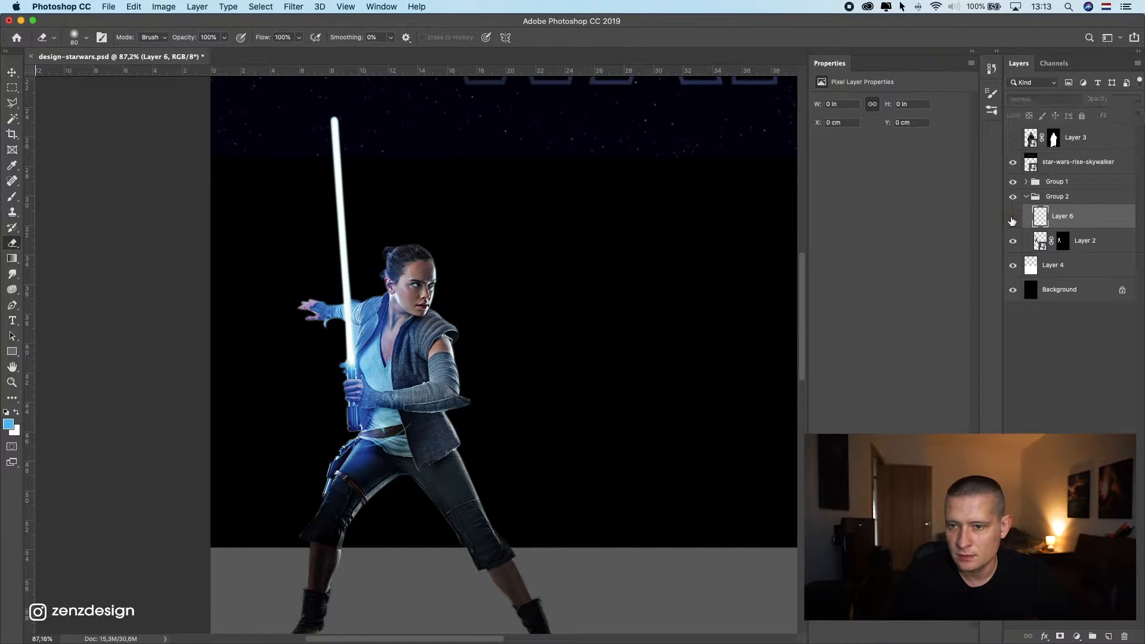
pyautogui.click(14, 197)
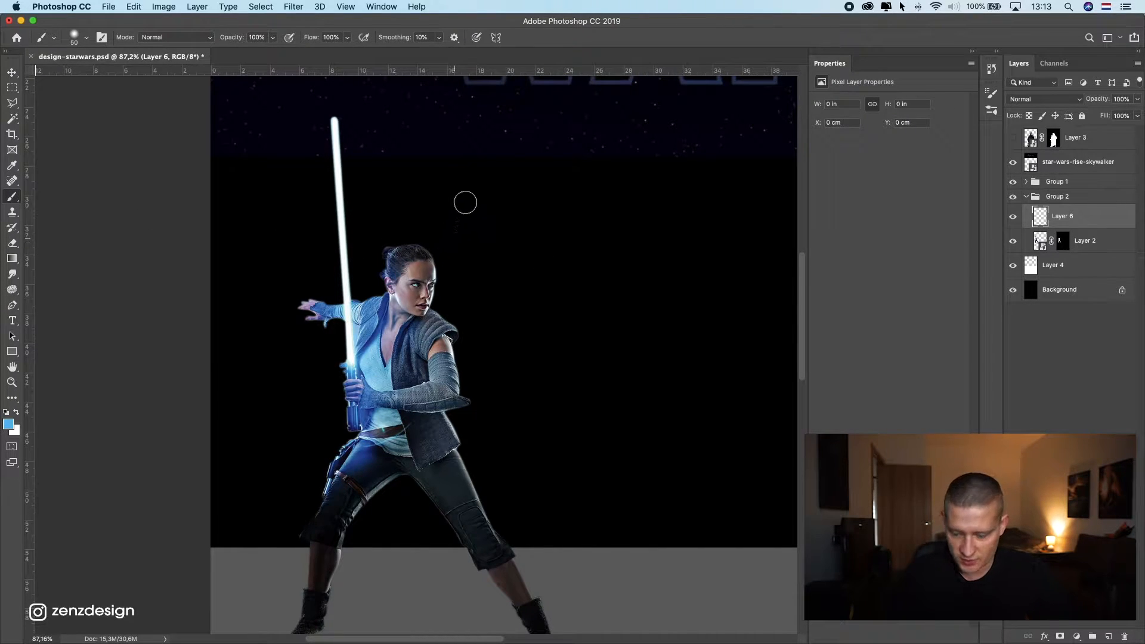
pyautogui.click(440, 180)
pyautogui.keyDown('shift'); pyautogui.click(439, 421); pyautogui.keyUp('shift')
pyautogui.keyDown('shift'); pyautogui.click(436, 176); pyautogui.keyUp('shift')
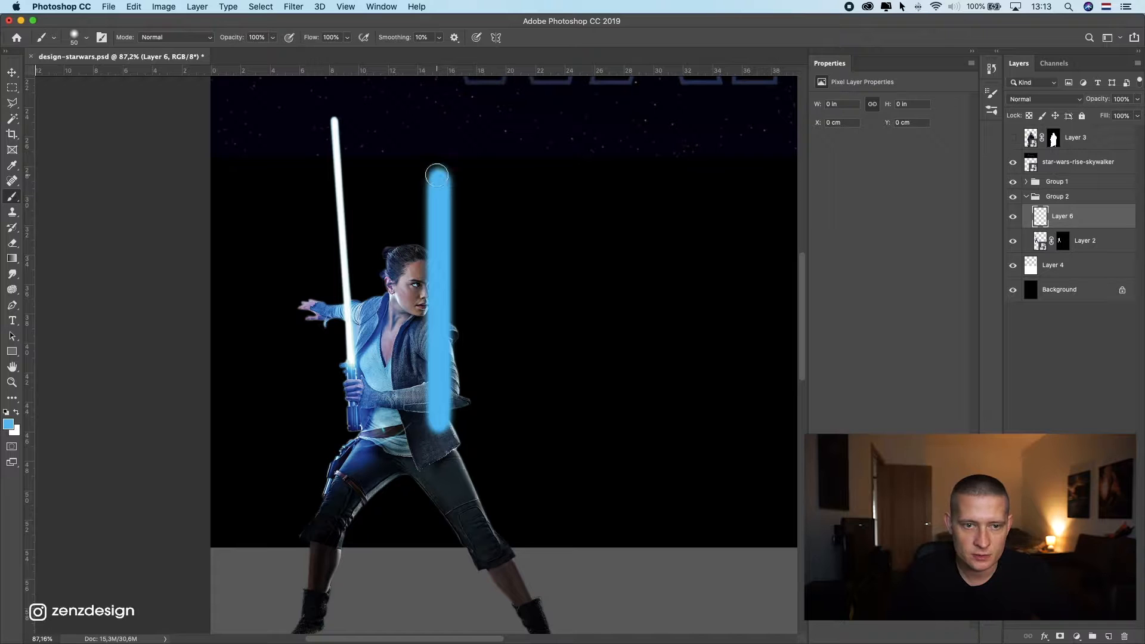
pyautogui.press('super+z')
# - Paint a straight vertical blue stroke about 2.5 × 25.7 cm and move it over the blue lightsaber's blade
pyautogui.moveTo(434, 163)
pyautogui.mouseDown()
pyautogui.moveTo(434, 499)
pyautogui.moveTo(411, 178)
pyautogui.mouseUp()
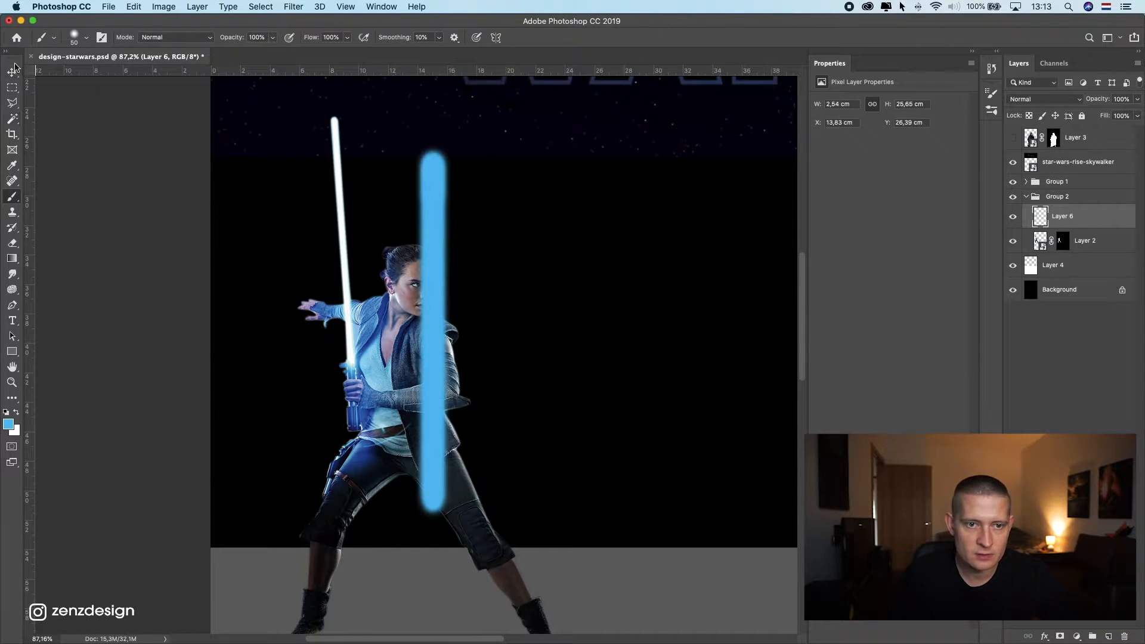
pyautogui.scroll(3, 355, 184)
pyautogui.press('v')
pyautogui.moveTo(470, 251)
pyautogui.mouseDown()
pyautogui.moveTo(356, 204)
pyautogui.moveTo(369, 209)
pyautogui.mouseUp()
# - Lower the blue stroke layer's opacity to 60% and tilt and shorten the stroke along the blade to about 3.6 × 21 cm
pyautogui.click(1137, 99)
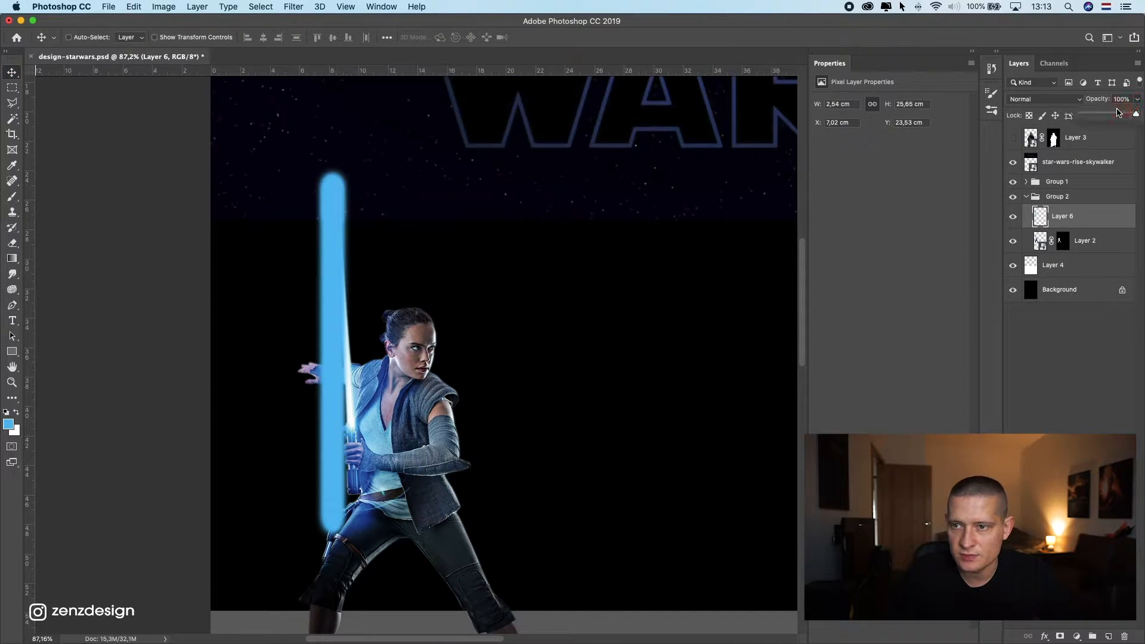
pyautogui.moveTo(1122, 118); pyautogui.dragTo(1110, 118)
pyautogui.hotkey('ctrl', 't')
pyautogui.moveTo(397, 240); pyautogui.dragTo(393, 226)
pyautogui.moveTo(328, 239); pyautogui.dragTo(340, 237)
pyautogui.moveTo(349, 163); pyautogui.dragTo(347, 225)
pyautogui.moveTo(333, 279); pyautogui.dragTo(337, 220)
pyautogui.moveTo(406, 266); pyautogui.dragTo(602, 280)
pyautogui.moveTo(258, 218); pyautogui.dragTo(257, 231)
pyautogui.press('Return')
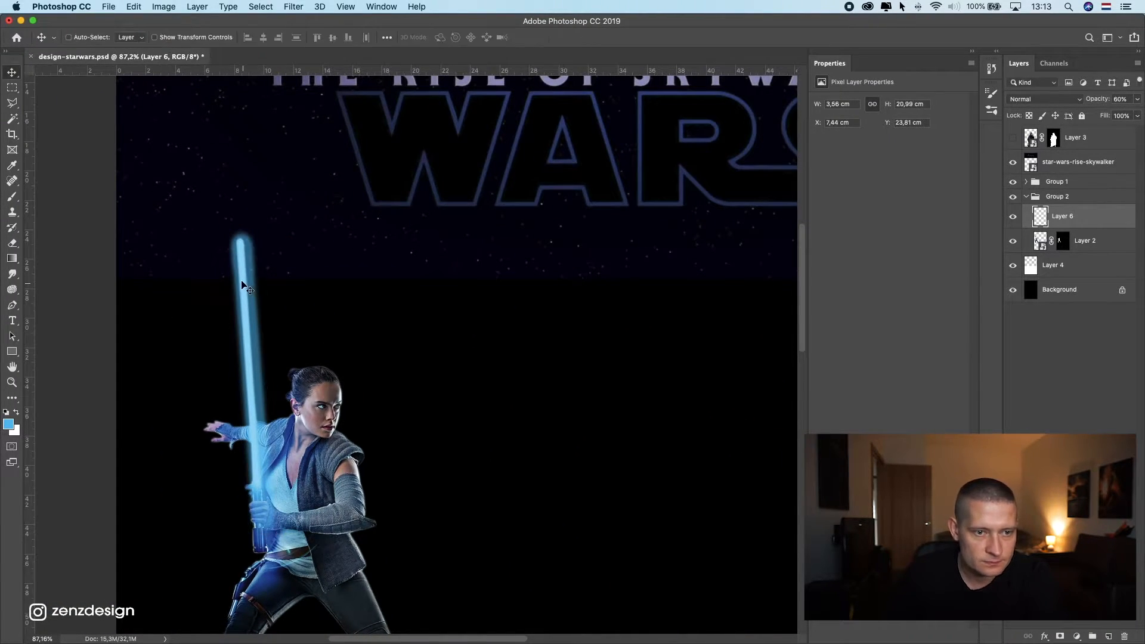
# - Refine the blue stroke's transform to about 3.4 × 21 cm and nudge it left until it centres on the blade
pyautogui.press('super+t')
pyautogui.moveTo(304, 296); pyautogui.dragTo(253, 293)
pyautogui.press('Return')
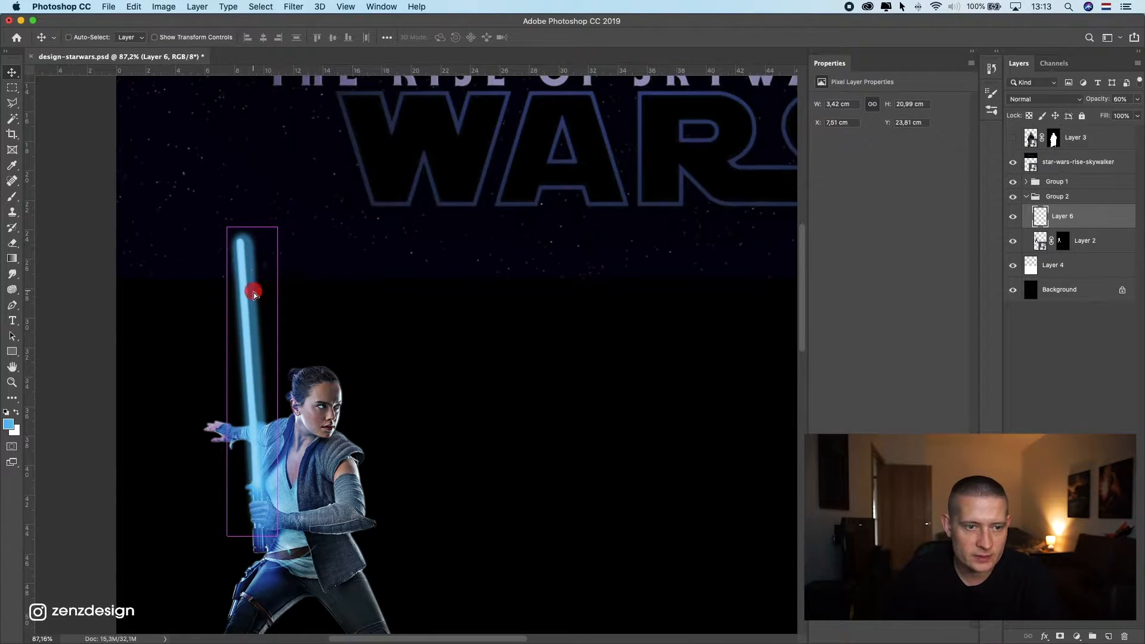
pyautogui.press('Left')
pyautogui.press('Left')
pyautogui.press('Left')
pyautogui.press('Left')
pyautogui.press('Left')
pyautogui.press('Left')
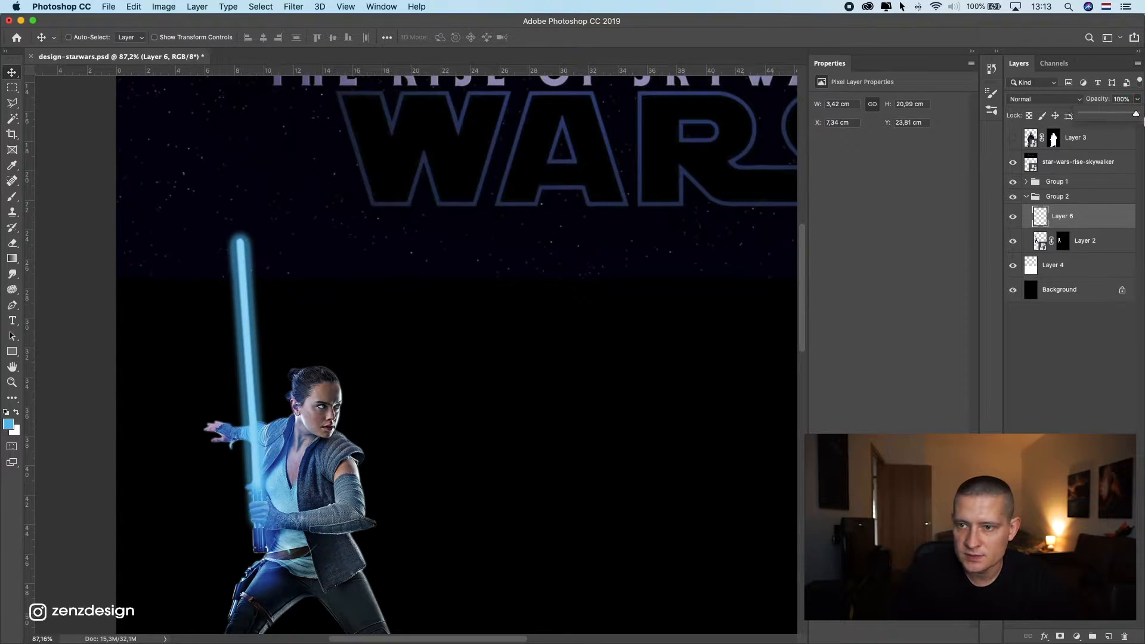
# - Set the blue stroke layer's opacity to 100% and apply a Gaussian Blur with a radius of 8.9 pixels
pyautogui.click(292, 7)
pyautogui.moveTo(358, 148)
pyautogui.click(487, 193)
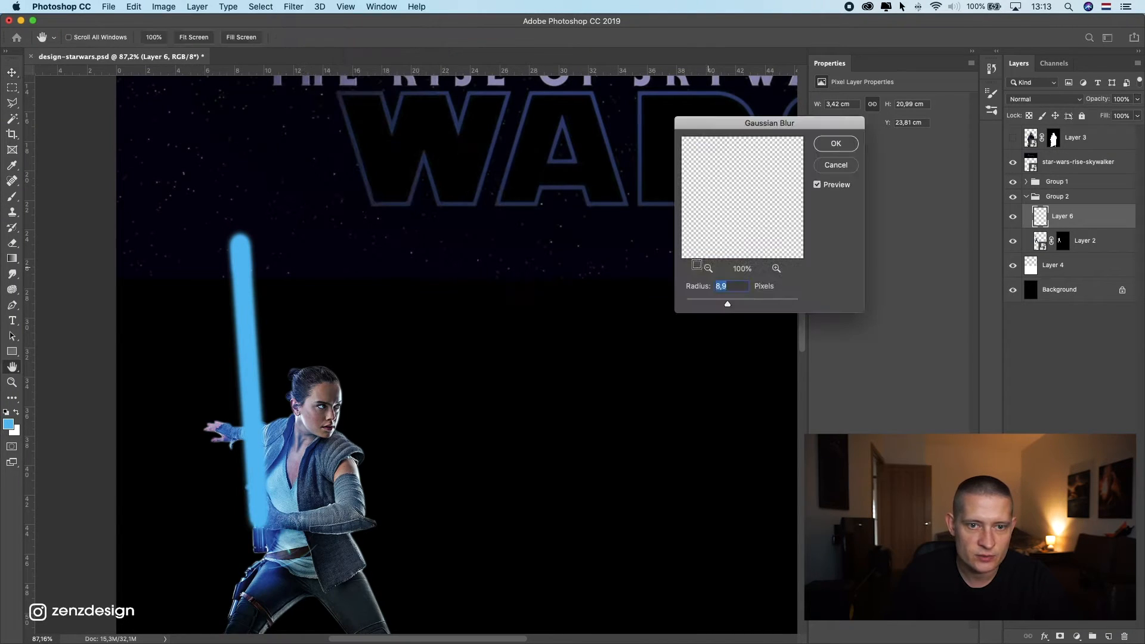
pyautogui.click(835, 143)
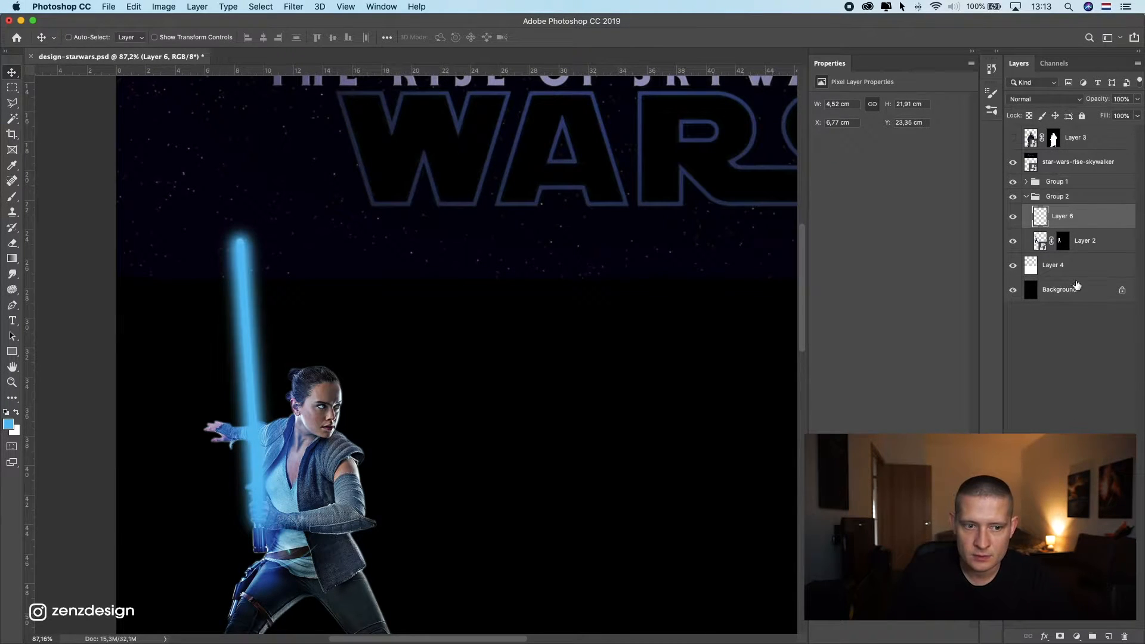
# - Check the red glow layer's blend mode in Group 1 and set the blue stroke layer to Screen as well
pyautogui.click(1024, 181)
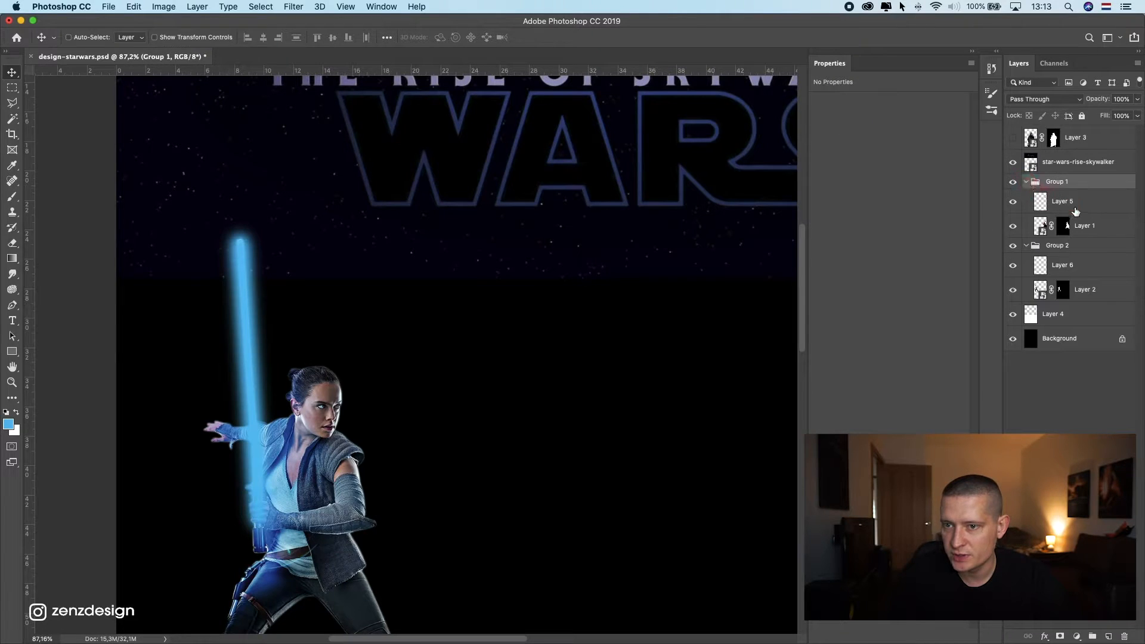
pyautogui.click(1062, 201)
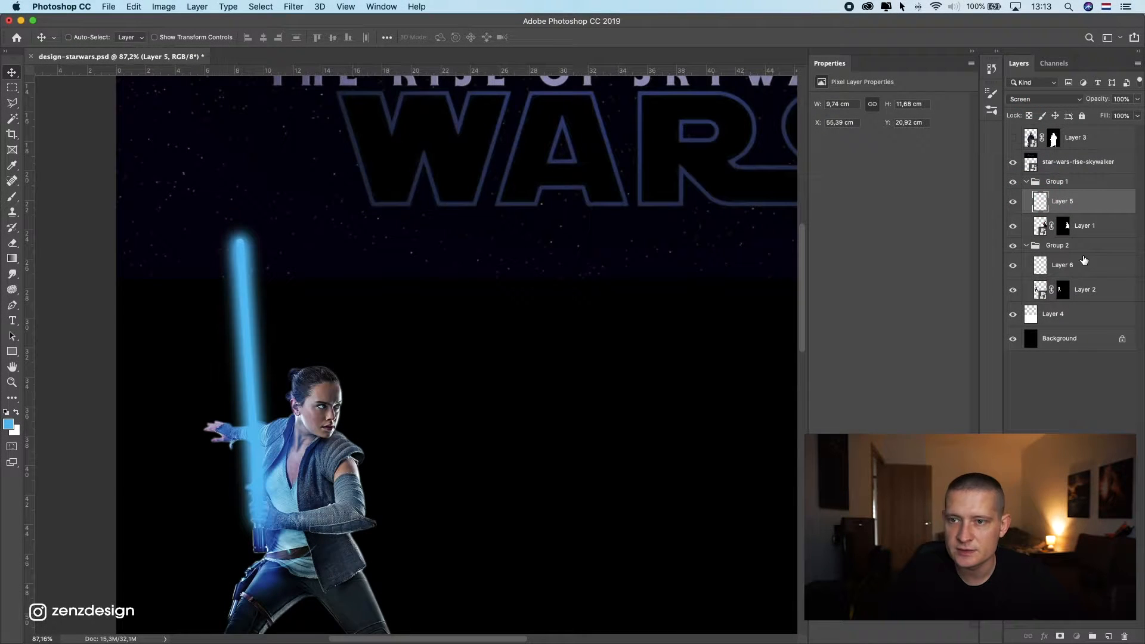
pyautogui.click(1084, 264)
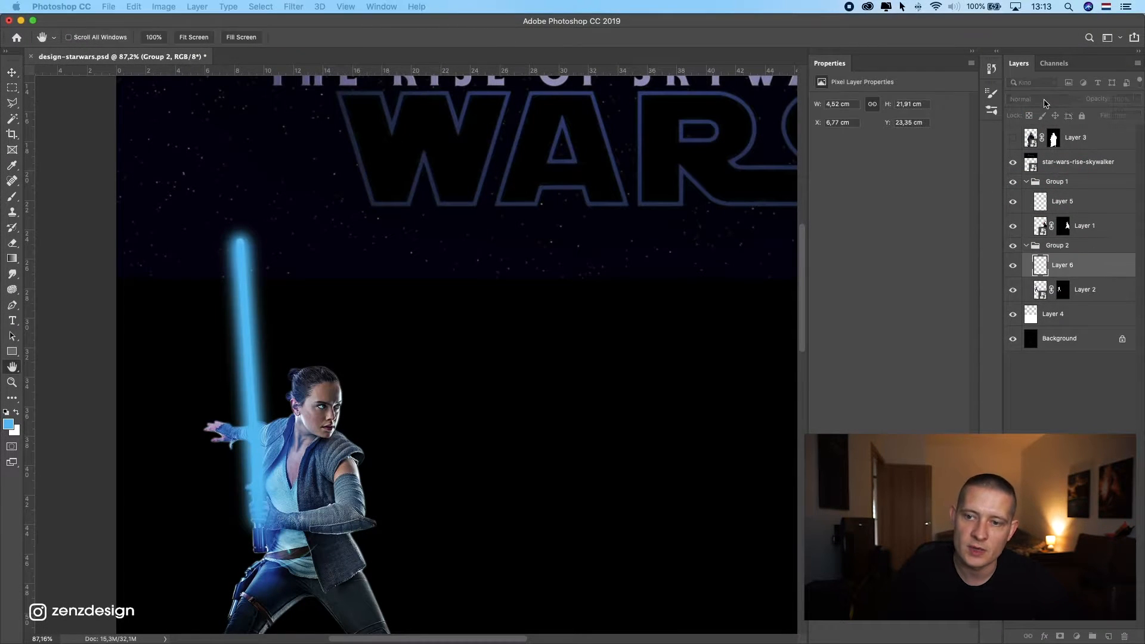
pyautogui.click(1049, 98)
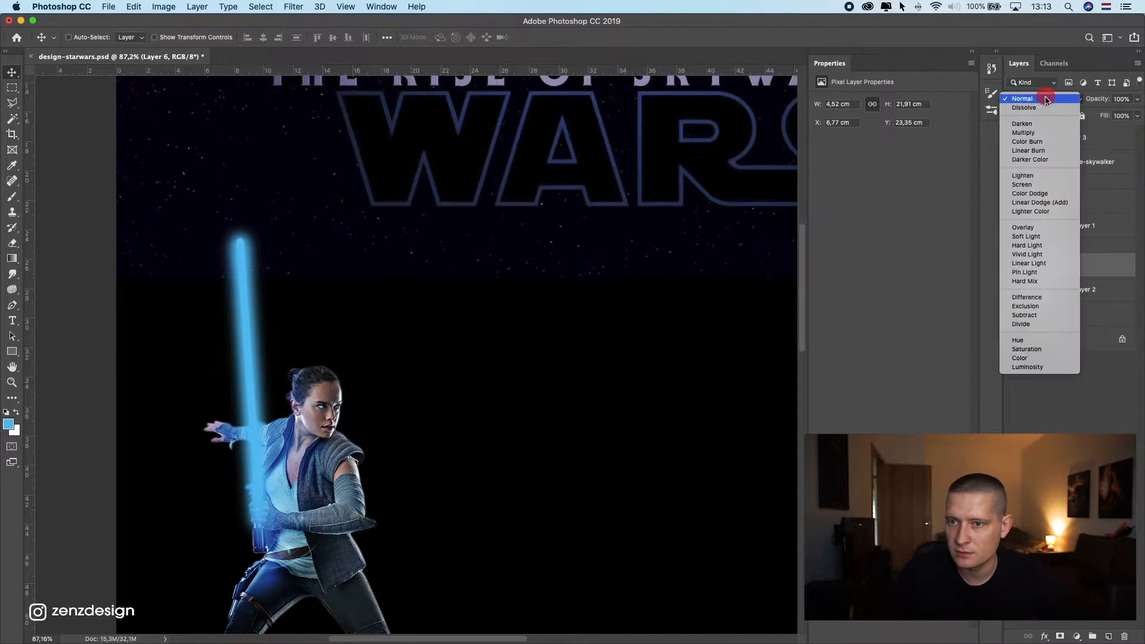
pyautogui.click(1042, 184)
# - Erase the blue glow over the figure's hand and hilt with the 80-pixel eraser and nudge the glow slightly right
pyautogui.moveTo(507, 241); pyautogui.dragTo(634, 140)
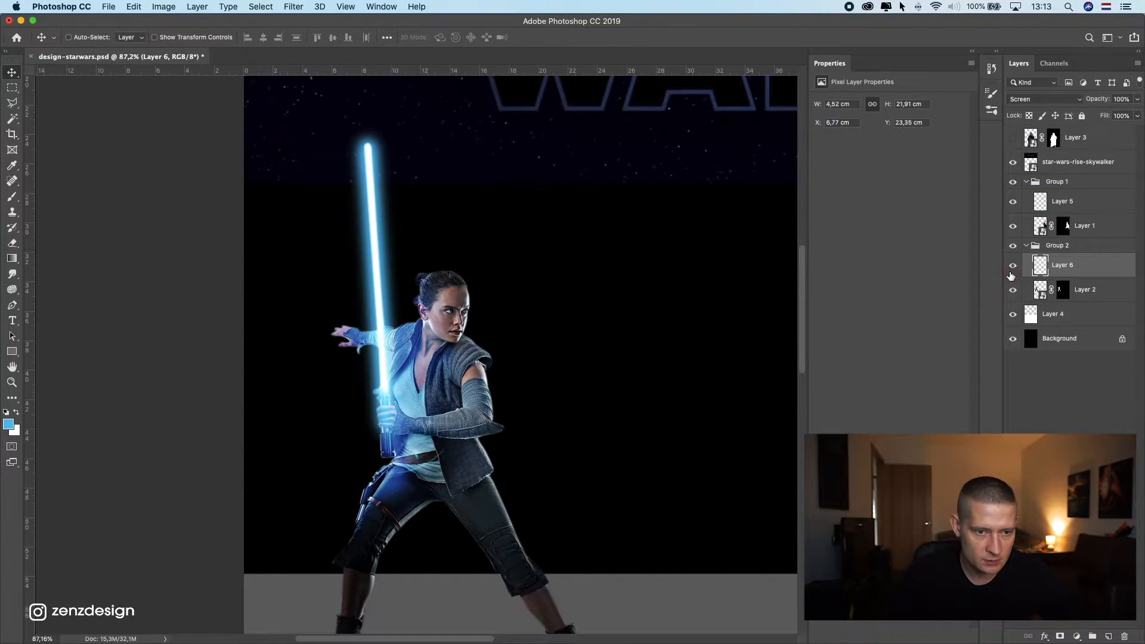
pyautogui.click(12, 243)
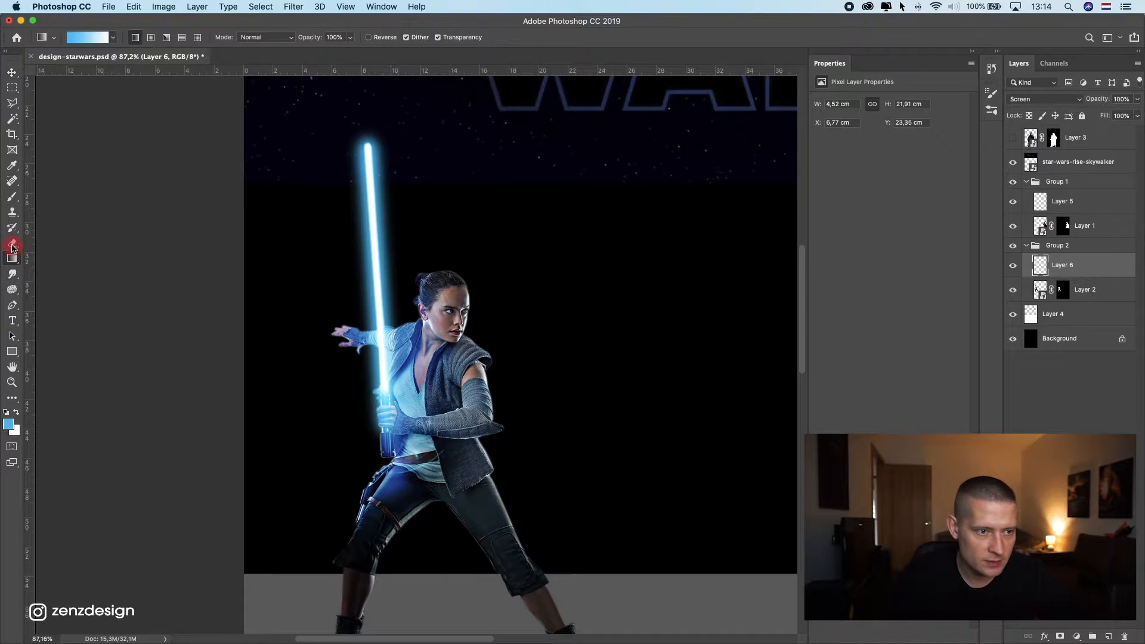
pyautogui.moveTo(395, 432)
pyautogui.mouseDown()
pyautogui.moveTo(391, 375)
pyautogui.moveTo(418, 370)
pyautogui.moveTo(378, 422)
pyautogui.moveTo(384, 411)
pyautogui.mouseUp()
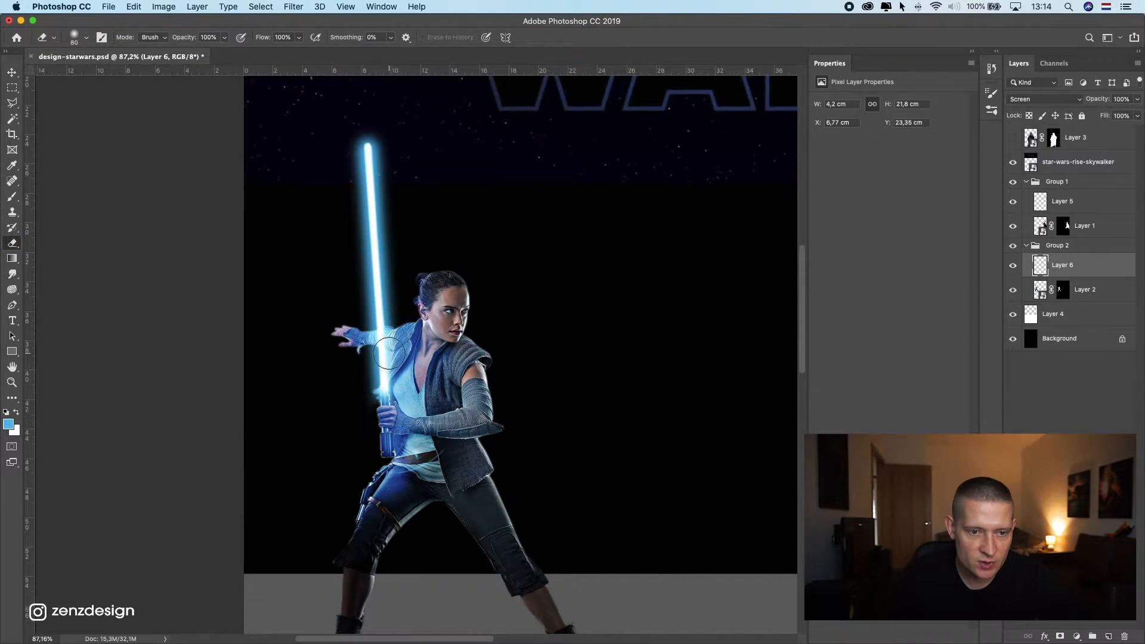
pyautogui.moveTo(418, 368)
pyautogui.mouseDown()
pyautogui.moveTo(415, 439)
pyautogui.moveTo(364, 406)
pyautogui.mouseUp()
pyautogui.press('super+Right')
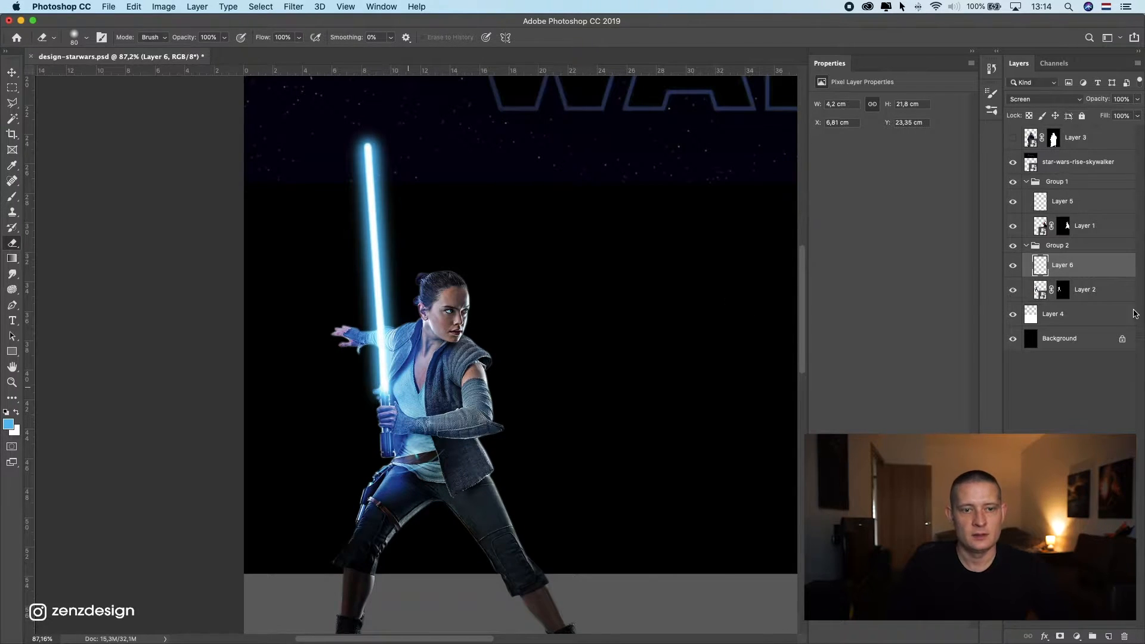
# - Lower the blue glow layer's opacity to 82% and select its group, Group 2
pyautogui.scroll(-5, 565, 391)
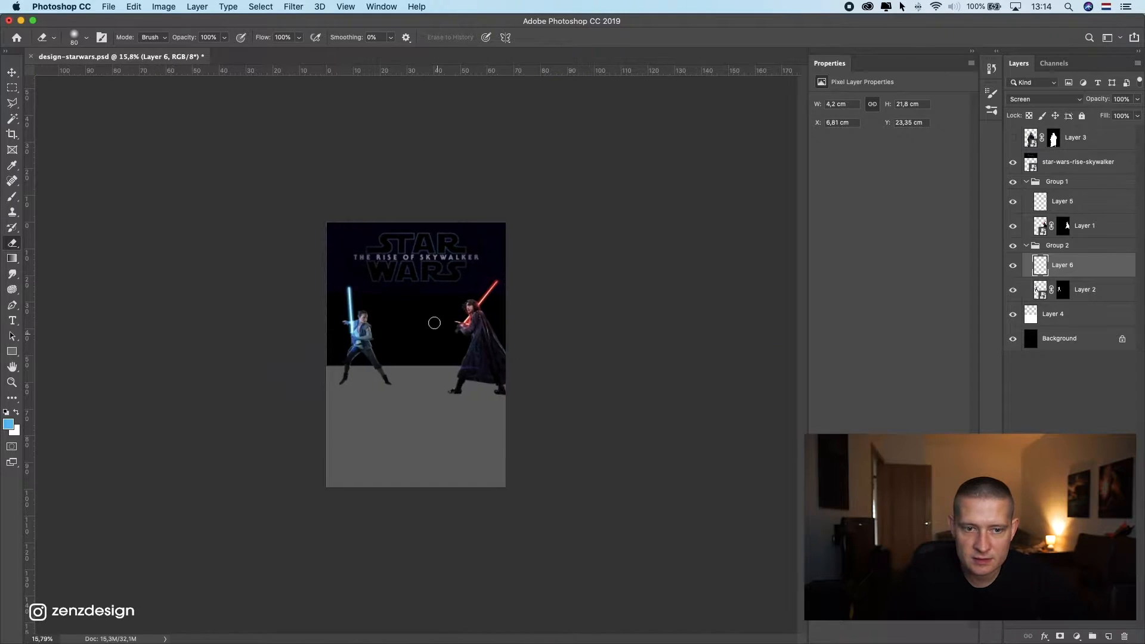
pyautogui.moveTo(1137, 99); pyautogui.dragTo(1127, 114)
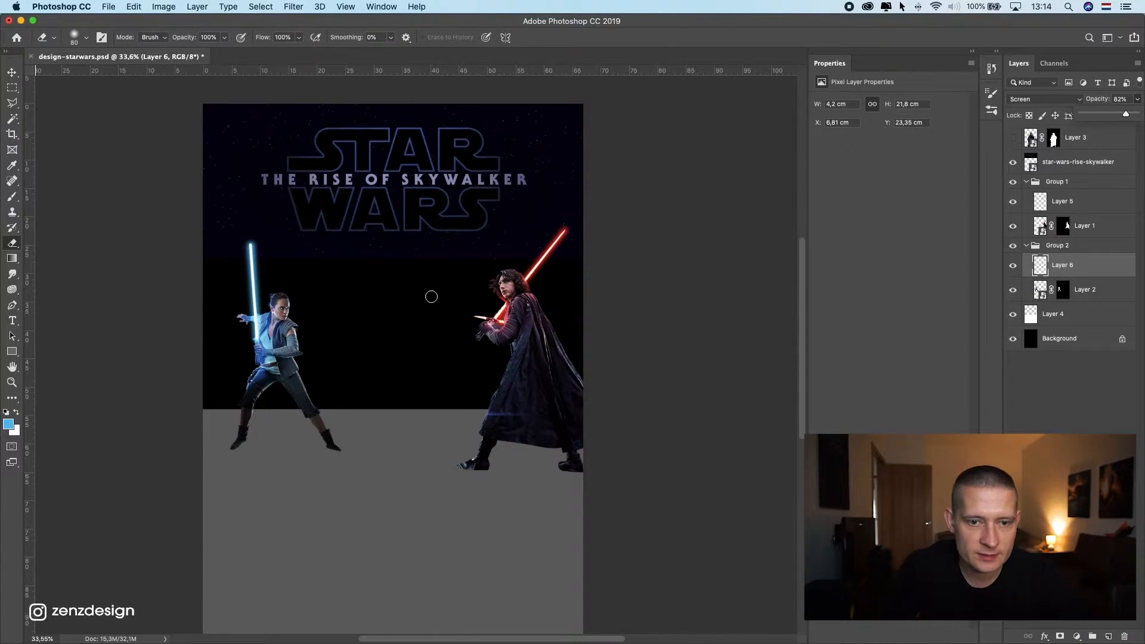
pyautogui.scroll(5, 429, 296)
pyautogui.scroll(-5, 414, 397)
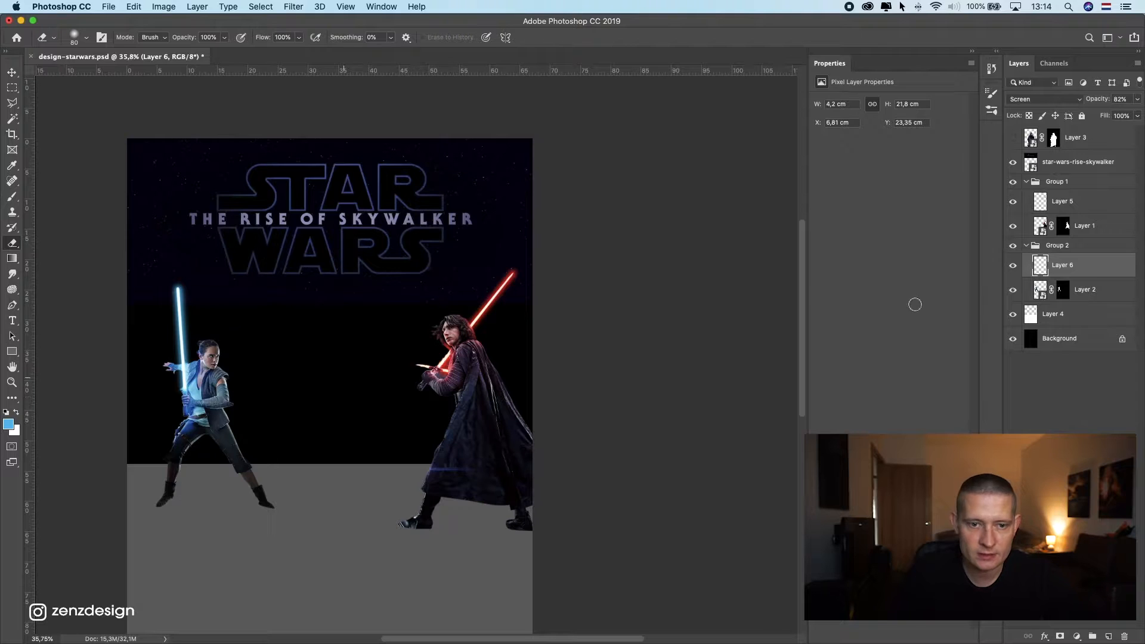
pyautogui.click(1064, 245)
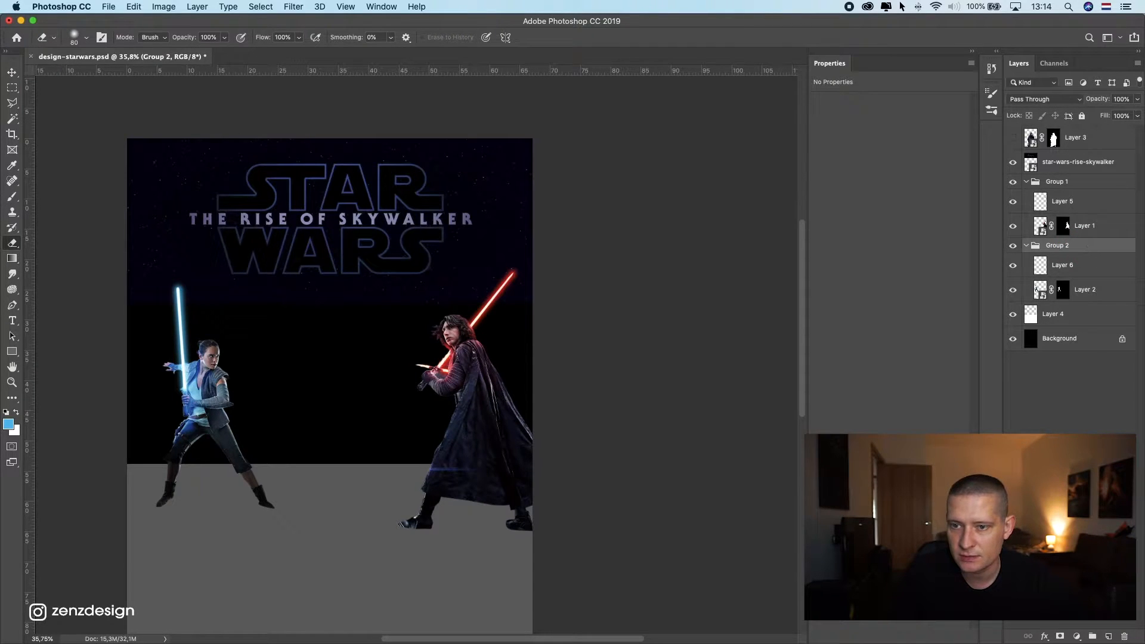
# - Add a new empty layer directly above Group 2, beneath the red-lightsaber figure's layer in Group 1
pyautogui.click(1109, 636)
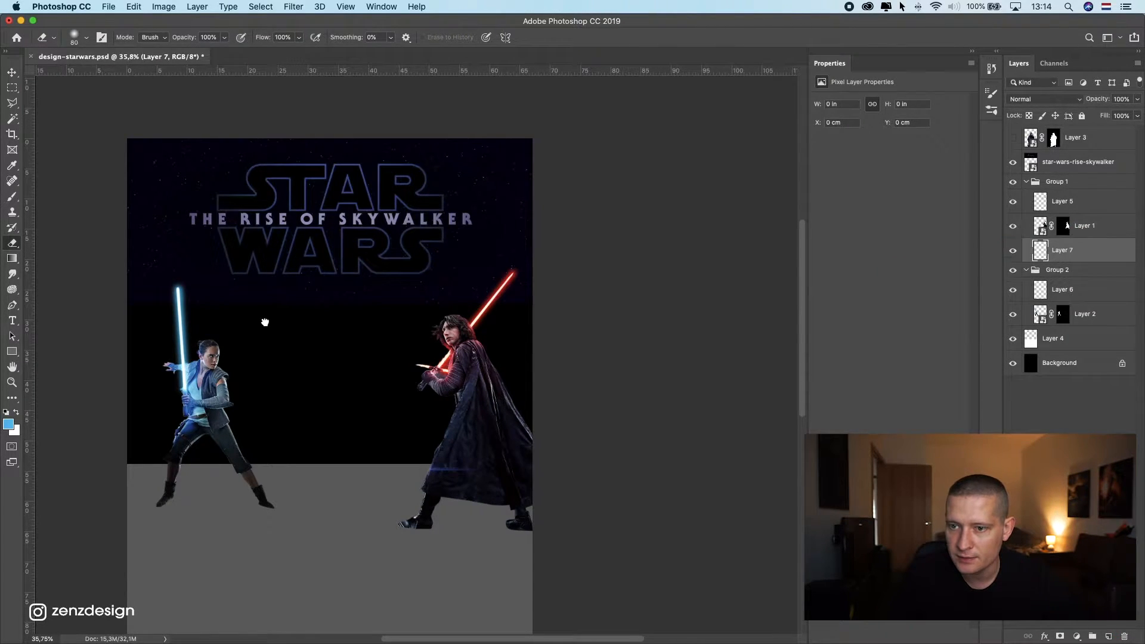
pyautogui.scroll(1, 221, 455)
pyautogui.scroll(4, 222, 455)
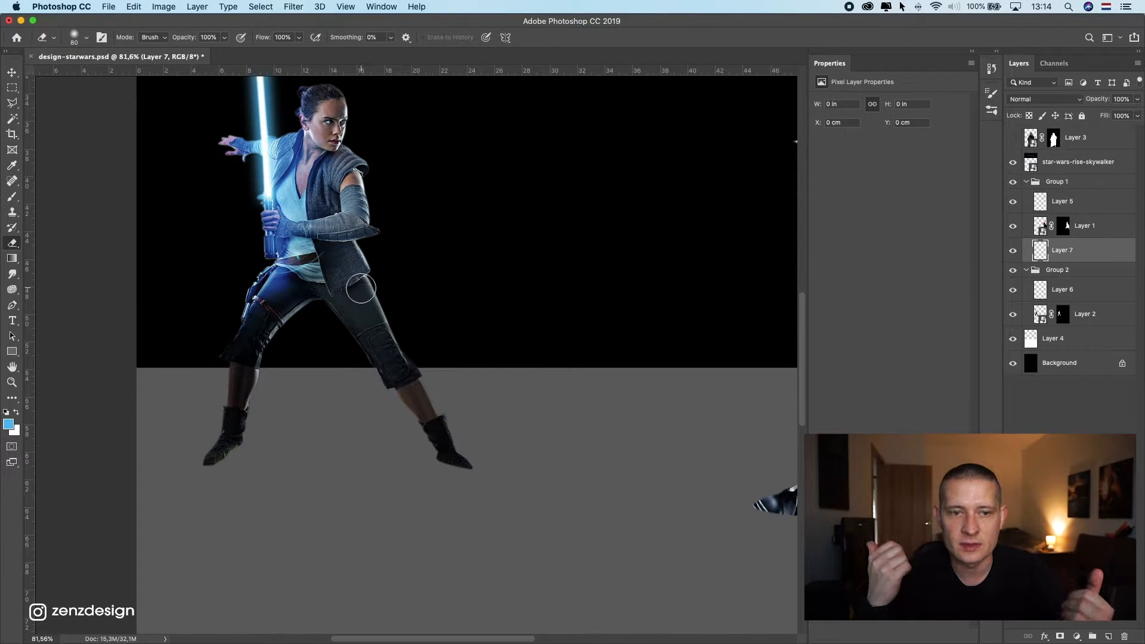
pyautogui.scroll(-6, 345, 340)
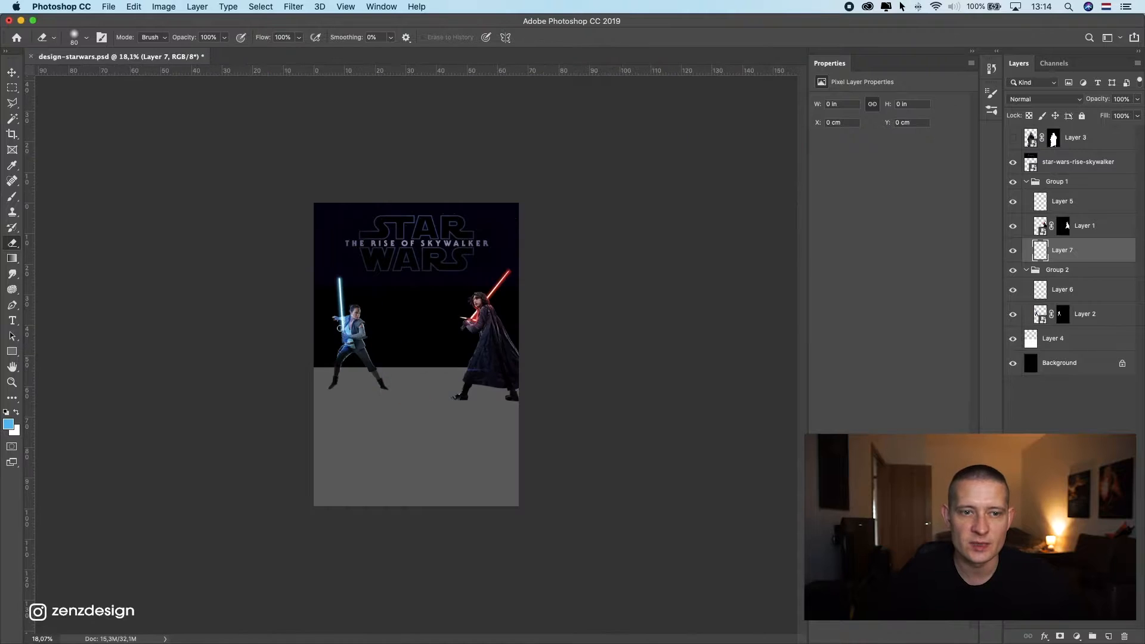
pyautogui.scroll(3, 362, 328)
pyautogui.scroll(5, 362, 327)
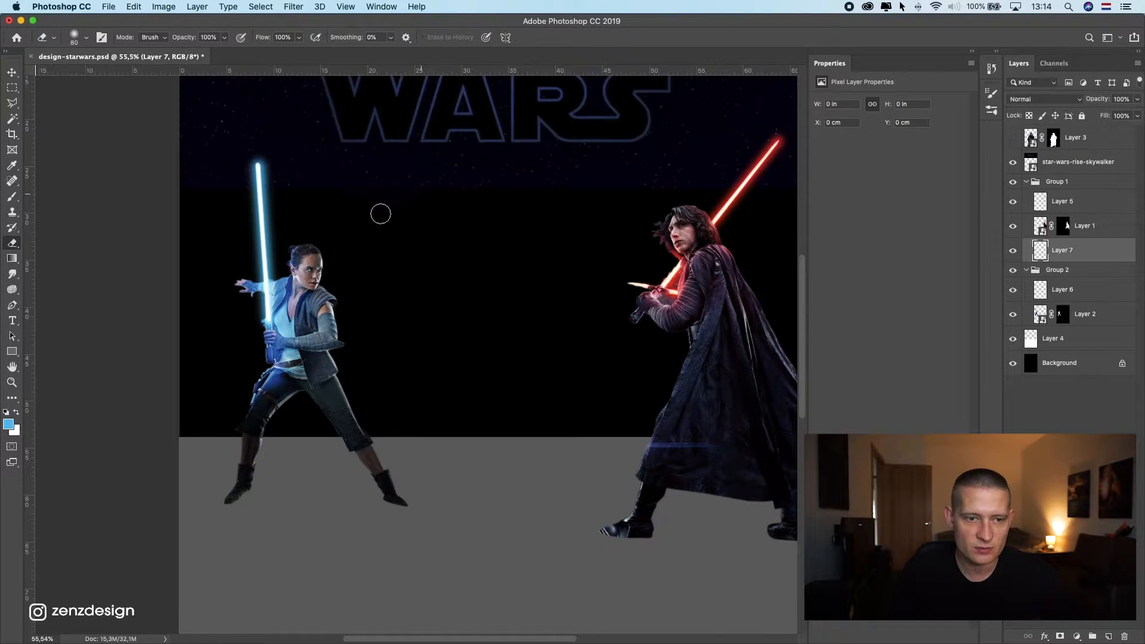
# - Show the large central figure on Layer 3 to check the composition, and hide it again
pyautogui.click(1013, 140)
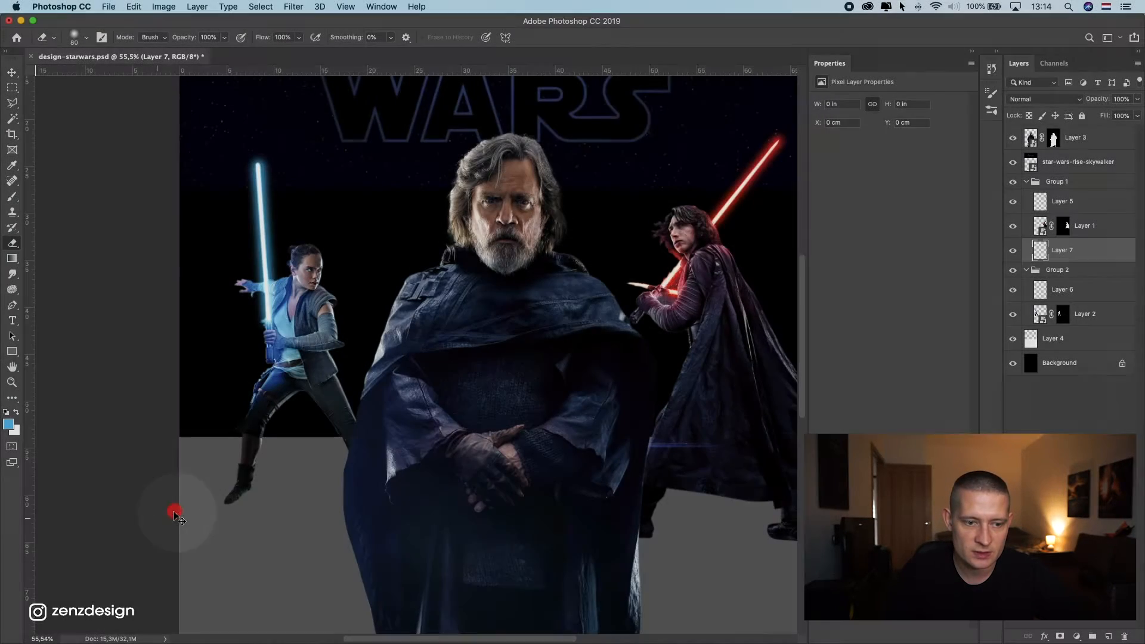
pyautogui.moveTo(608, 439); pyautogui.dragTo(404, 369)
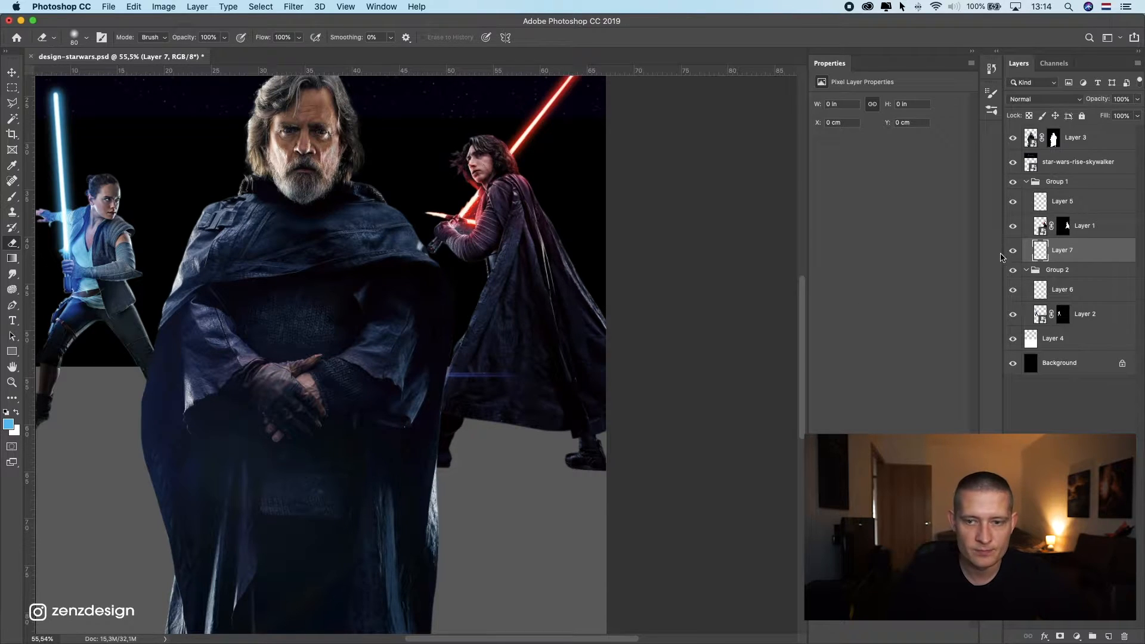
pyautogui.click(1013, 138)
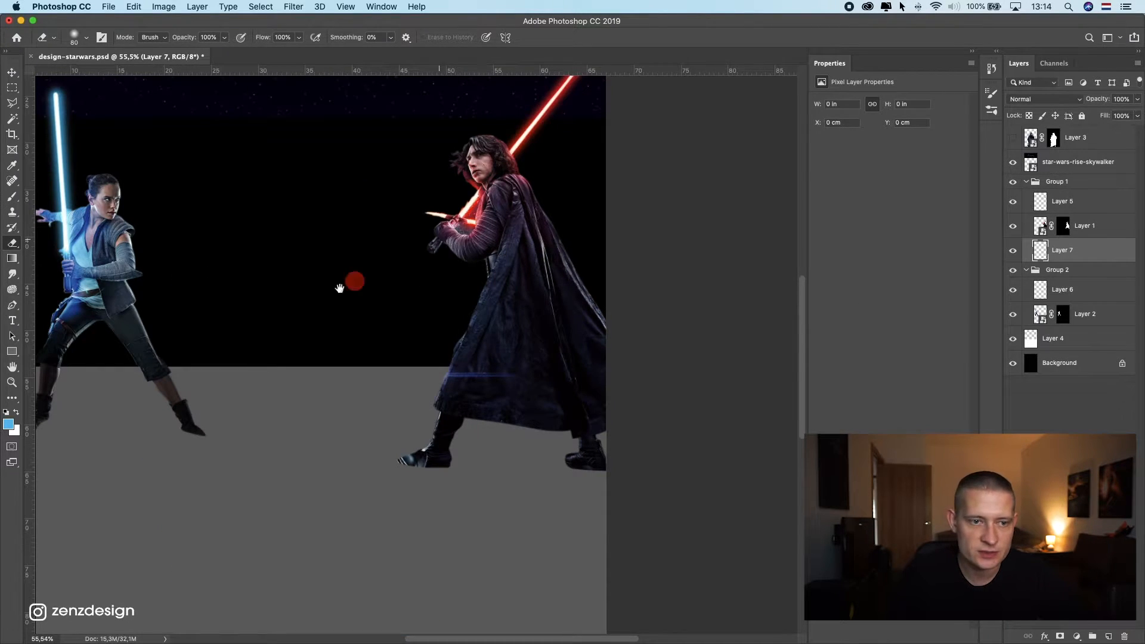
# - Select the Soft Round brush from the default brushes and keep black as the foreground color
pyautogui.press('b')
pyautogui.scroll(-3, 355, 281)
pyautogui.hscroll(-4, 355, 280)
pyautogui.click(80, 37)
pyautogui.click(89, 182)
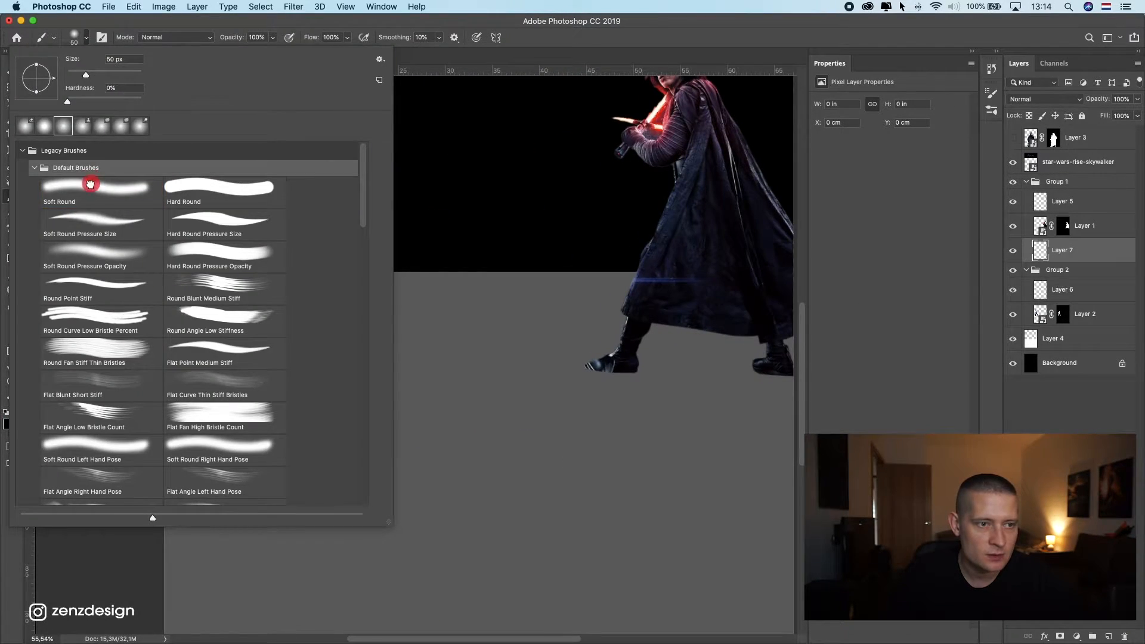
pyautogui.click(111, 28)
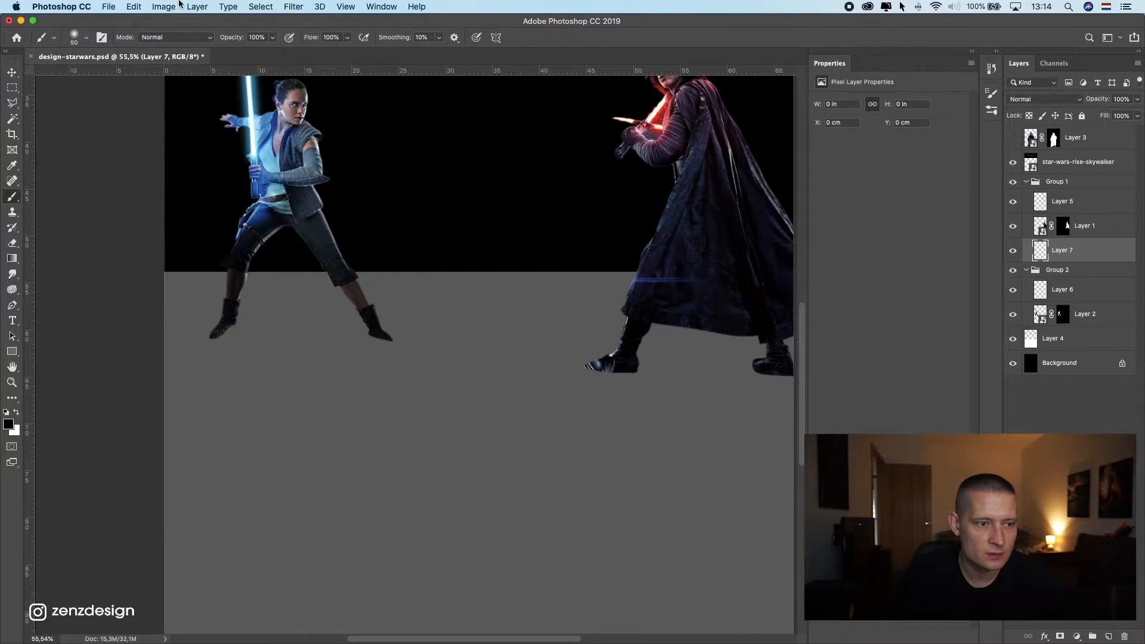
pyautogui.click(8, 424)
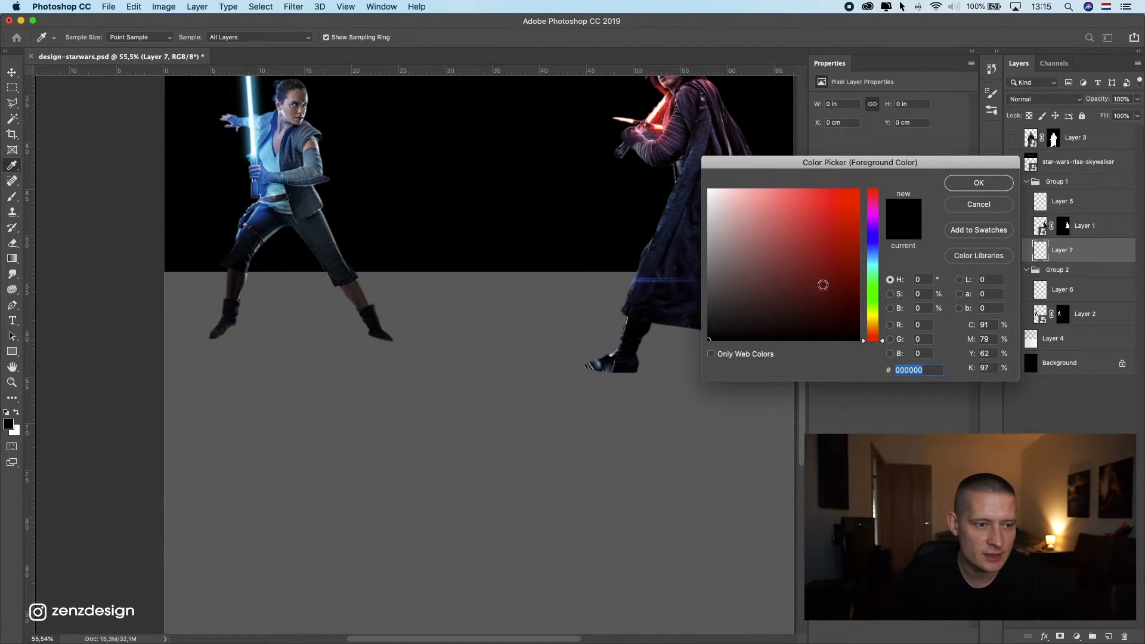
pyautogui.press('Return')
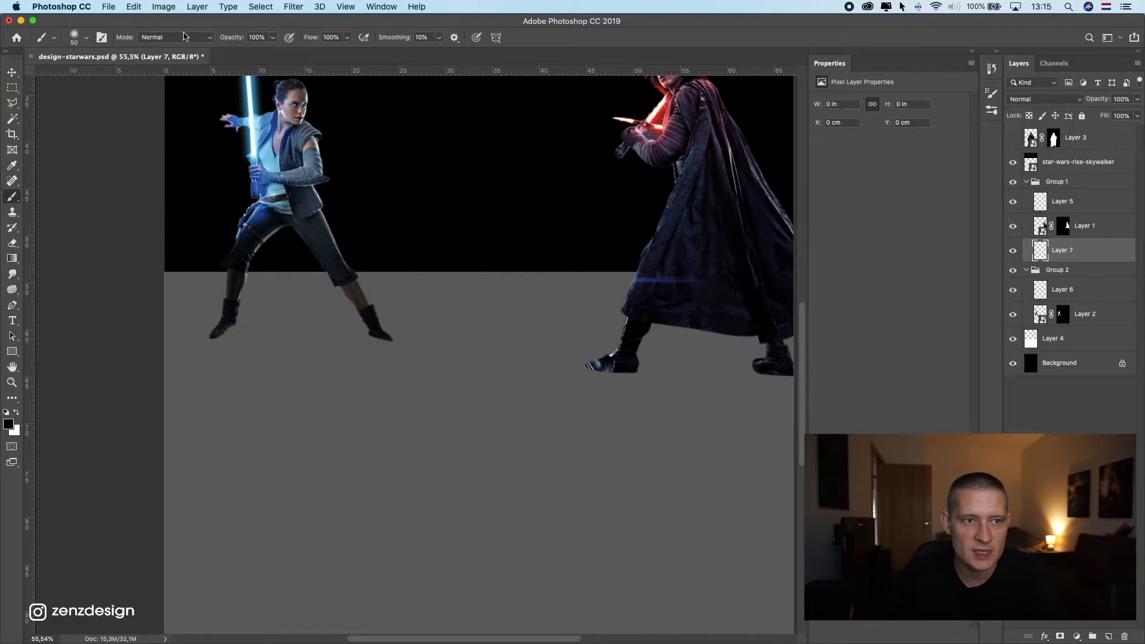
# - Set the brush opacity to 18% and its flow to 14%
pyautogui.click(78, 38)
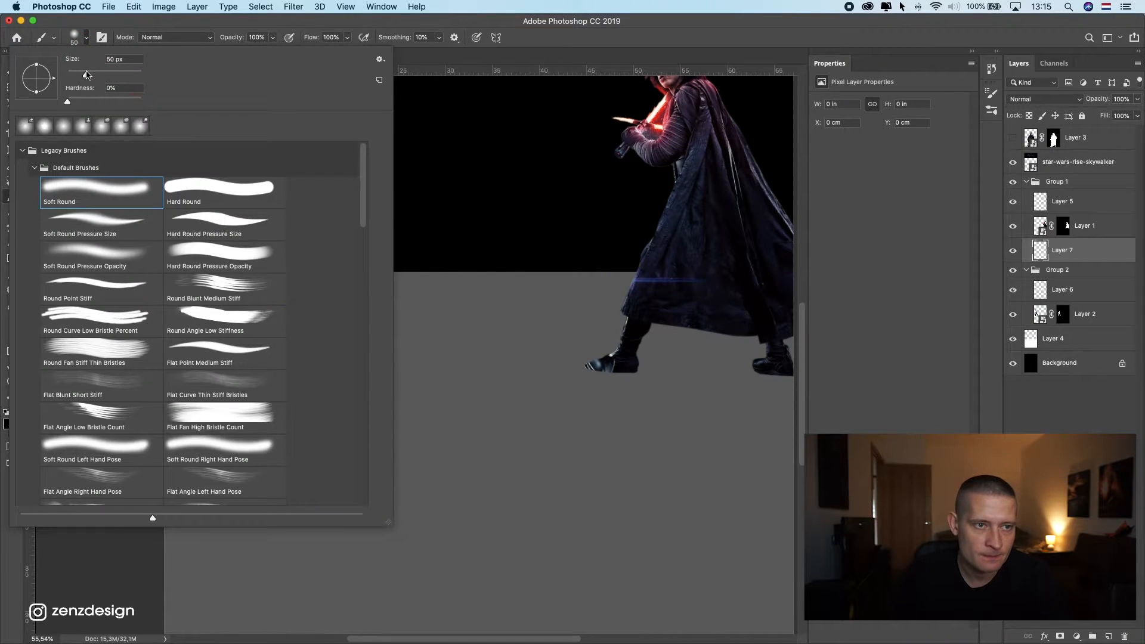
pyautogui.click(273, 37)
pyautogui.click(273, 37)
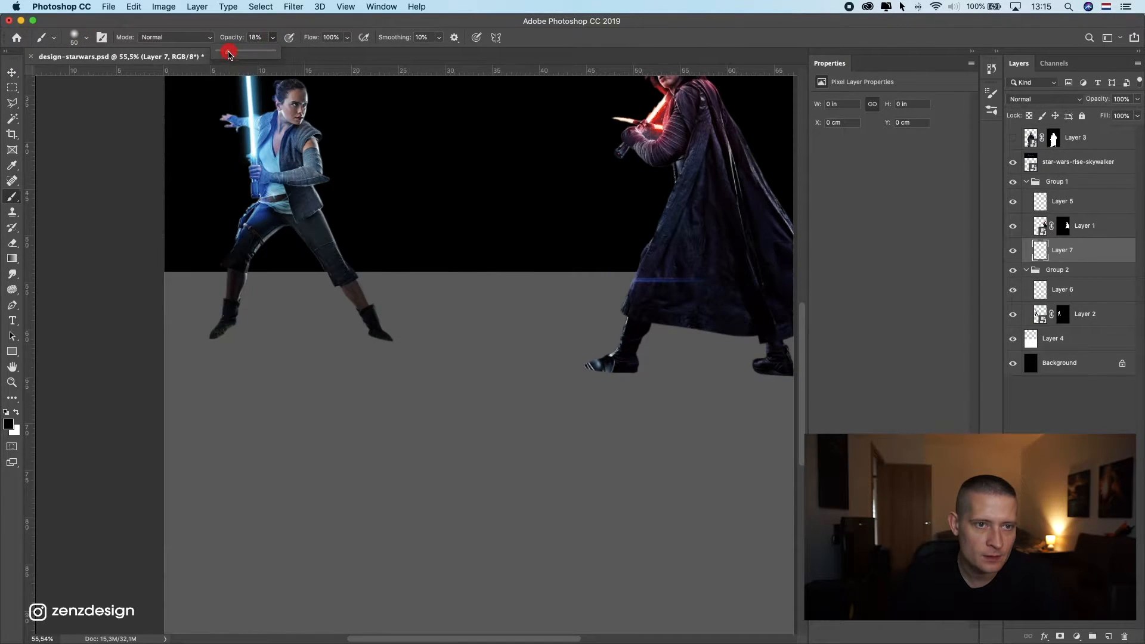
pyautogui.click(347, 37)
pyautogui.click(347, 37)
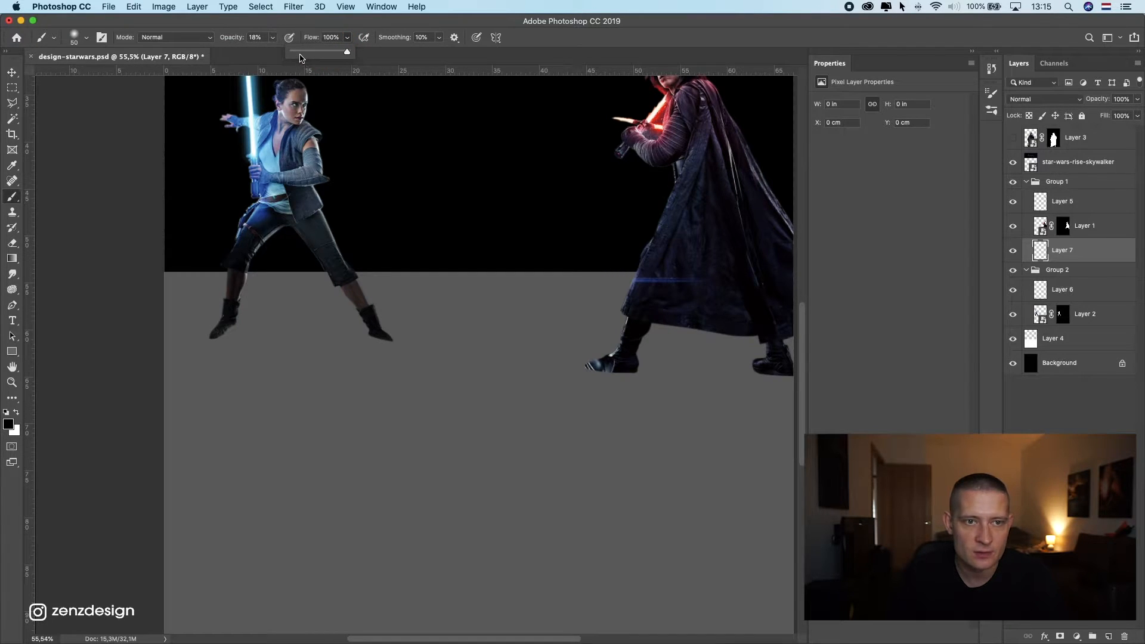
# - Paint a soft shadow on the floor from the blue-lightsaber figure's outer boot toward the canvas edge
pyautogui.scroll(5, 266, 297)
pyautogui.moveTo(348, 267); pyautogui.dragTo(472, 213)
pyautogui.moveTo(306, 321)
pyautogui.mouseDown()
pyautogui.moveTo(290, 315)
pyautogui.moveTo(255, 332)
pyautogui.moveTo(271, 332)
pyautogui.moveTo(303, 318)
pyautogui.moveTo(211, 326)
pyautogui.mouseUp()
pyautogui.scroll(-2, 297, 318)
pyautogui.press('super+z')
pyautogui.scroll(-2, 325, 319)
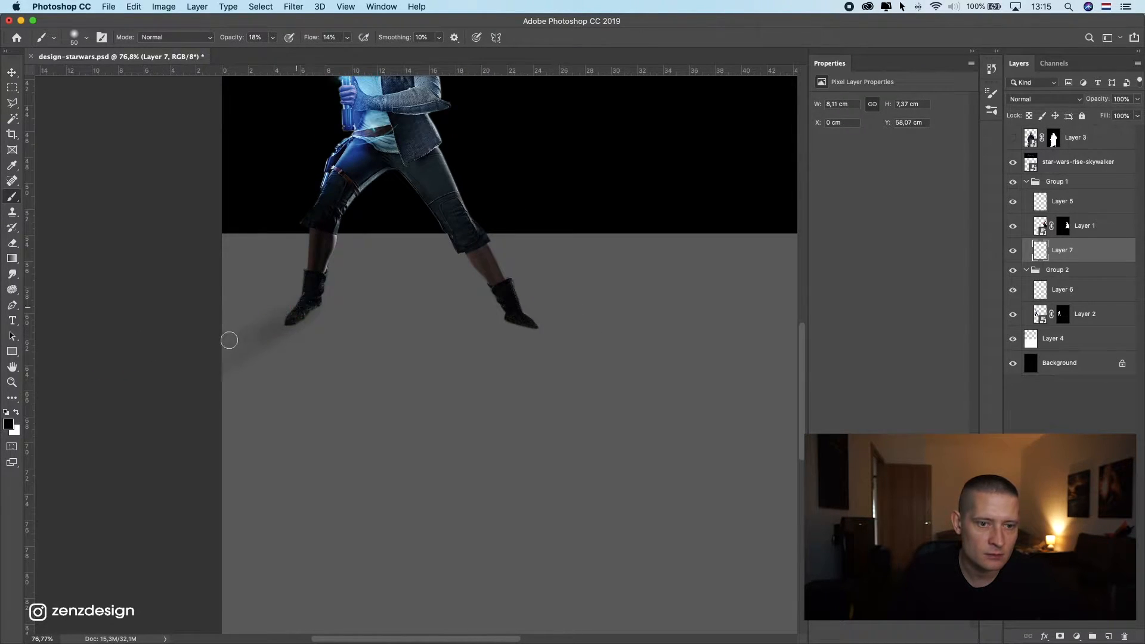
pyautogui.scroll(-5, 356, 298)
pyautogui.scroll(5, 346, 330)
pyautogui.moveTo(318, 390); pyautogui.dragTo(347, 325)
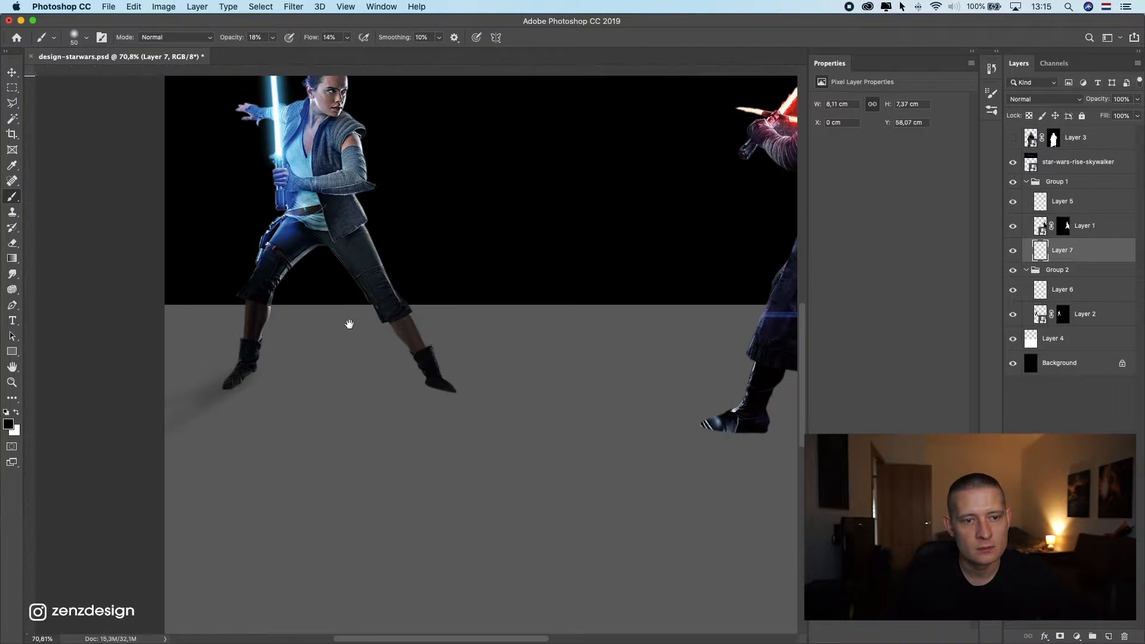
pyautogui.moveTo(183, 401); pyautogui.dragTo(247, 370)
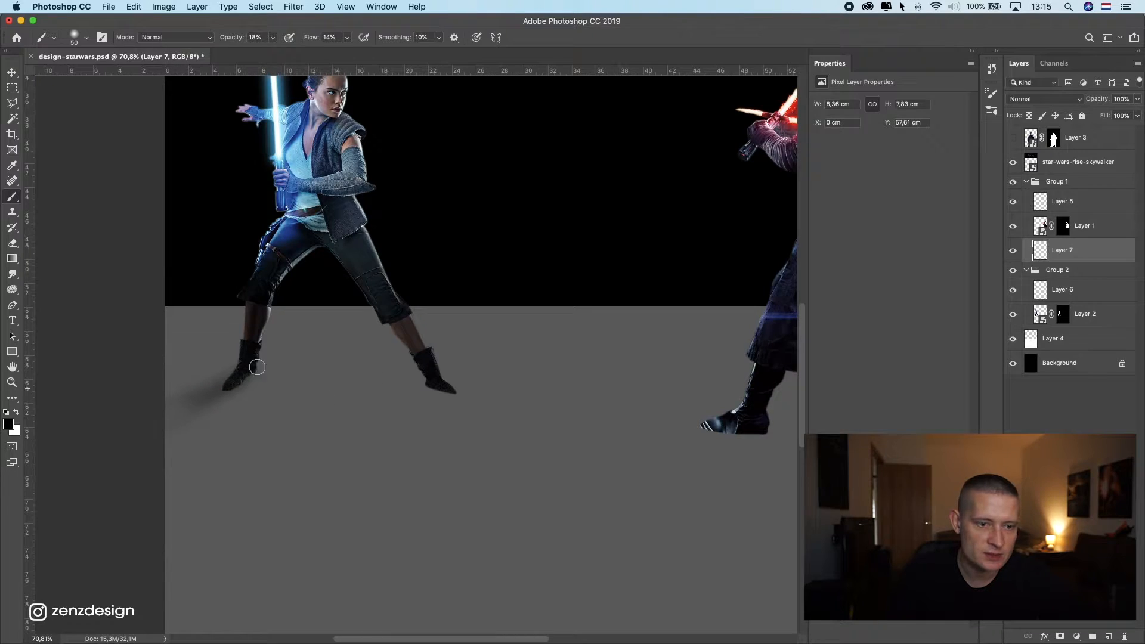
# - Paint a matching soft shadow trailing diagonally from the blue-lightsaber figure's other boot, undoing unwanted strokes
pyautogui.moveTo(436, 387); pyautogui.dragTo(382, 426)
pyautogui.press('super+z')
pyautogui.press('super+z')
pyautogui.scroll(-4, 409, 404)
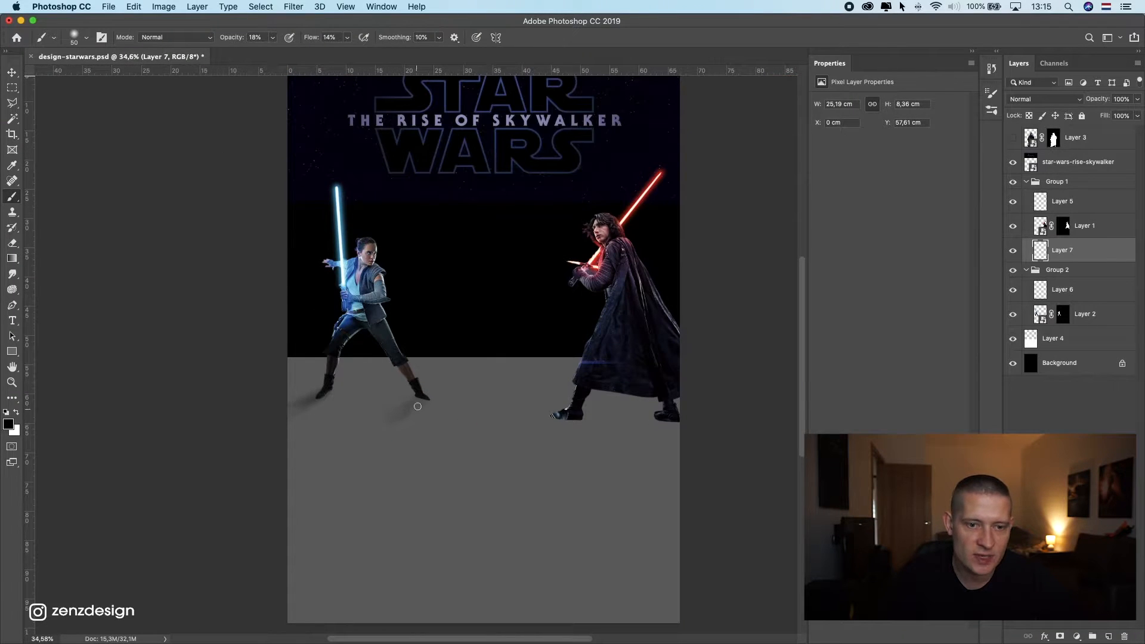
pyautogui.moveTo(423, 392); pyautogui.dragTo(394, 409)
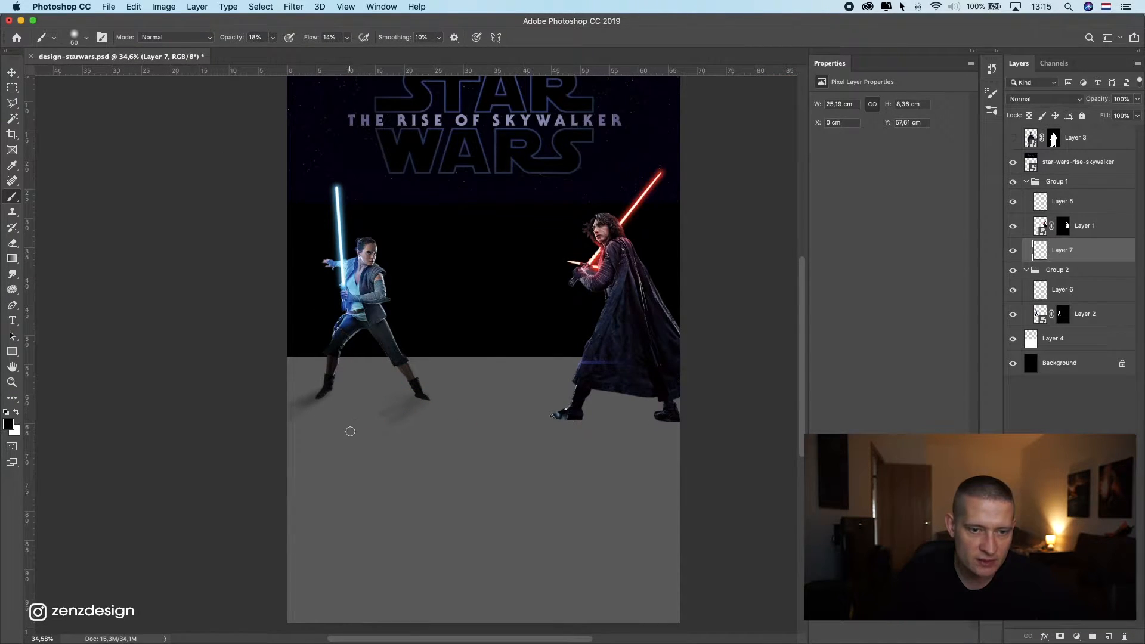
# - Enlarge the brush to 250 pixels and paint a broad soft shadow on the floor below the blue-lightsaber figure
pyautogui.press(']')
pyautogui.press(']')
pyautogui.press(']')
pyautogui.press(']')
pyautogui.press(']')
pyautogui.press(']')
pyautogui.press(']')
pyautogui.moveTo(439, 413)
pyautogui.mouseDown()
pyautogui.moveTo(412, 405)
pyautogui.moveTo(258, 423)
pyautogui.moveTo(229, 444)
pyautogui.mouseUp()
pyautogui.moveTo(313, 405); pyautogui.dragTo(242, 470)
pyautogui.moveTo(292, 428)
pyautogui.mouseDown()
pyautogui.moveTo(189, 487)
pyautogui.moveTo(162, 523)
pyautogui.mouseUp()
pyautogui.moveTo(211, 490)
pyautogui.mouseDown()
pyautogui.moveTo(305, 439)
pyautogui.moveTo(258, 436)
pyautogui.moveTo(295, 433)
pyautogui.moveTo(319, 453)
pyautogui.moveTo(466, 393)
pyautogui.moveTo(352, 422)
pyautogui.moveTo(266, 426)
pyautogui.moveTo(207, 455)
pyautogui.moveTo(341, 413)
pyautogui.moveTo(238, 446)
pyautogui.mouseUp()
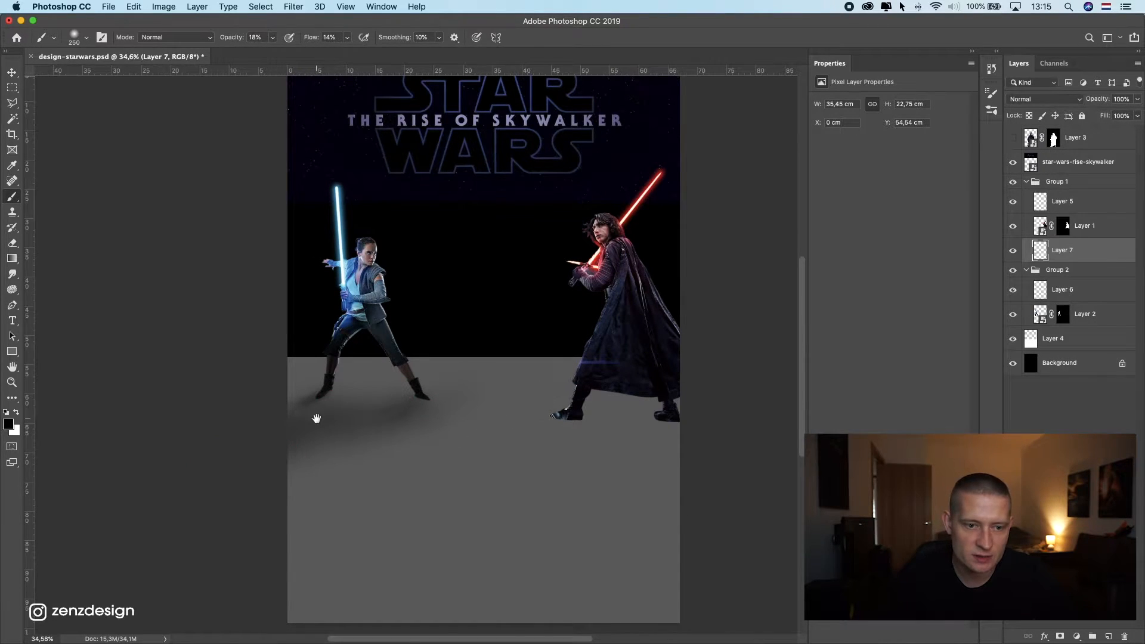
# - Reduce the brush size and paint a thin shadow trailing from the red-lightsaber figure's front boot toward the nearby canvas edge
pyautogui.moveTo(611, 431); pyautogui.dragTo(378, 452)
pyautogui.scroll(1, 377, 453)
pyautogui.press('[')
pyautogui.press('[')
pyautogui.press('[')
pyautogui.press('[')
pyautogui.press('[')
pyautogui.press('[')
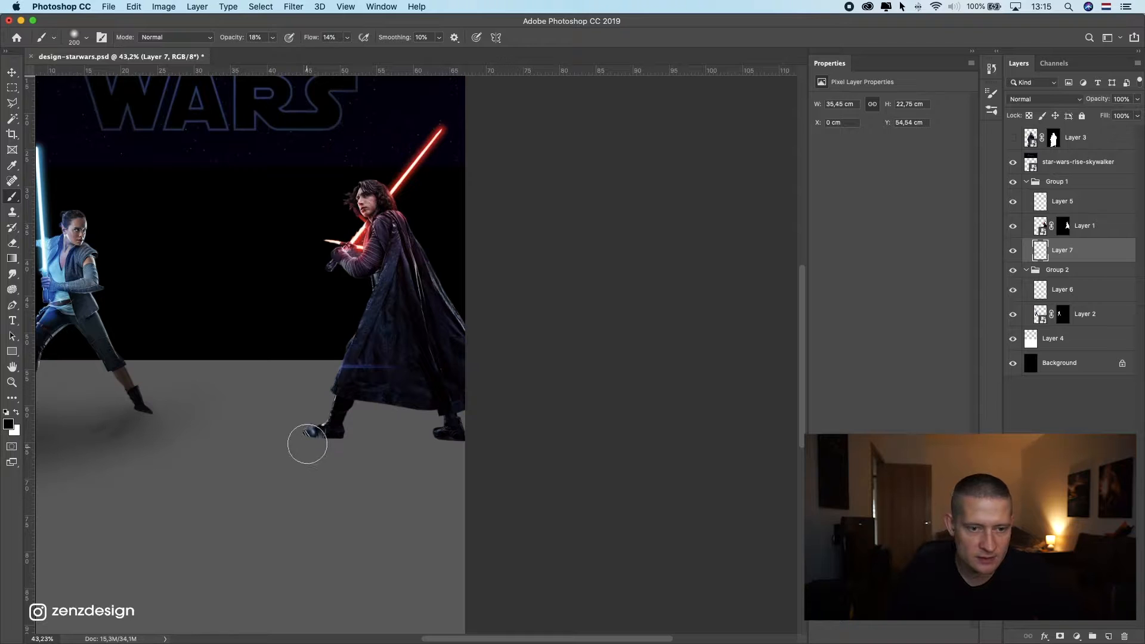
pyautogui.press('[')
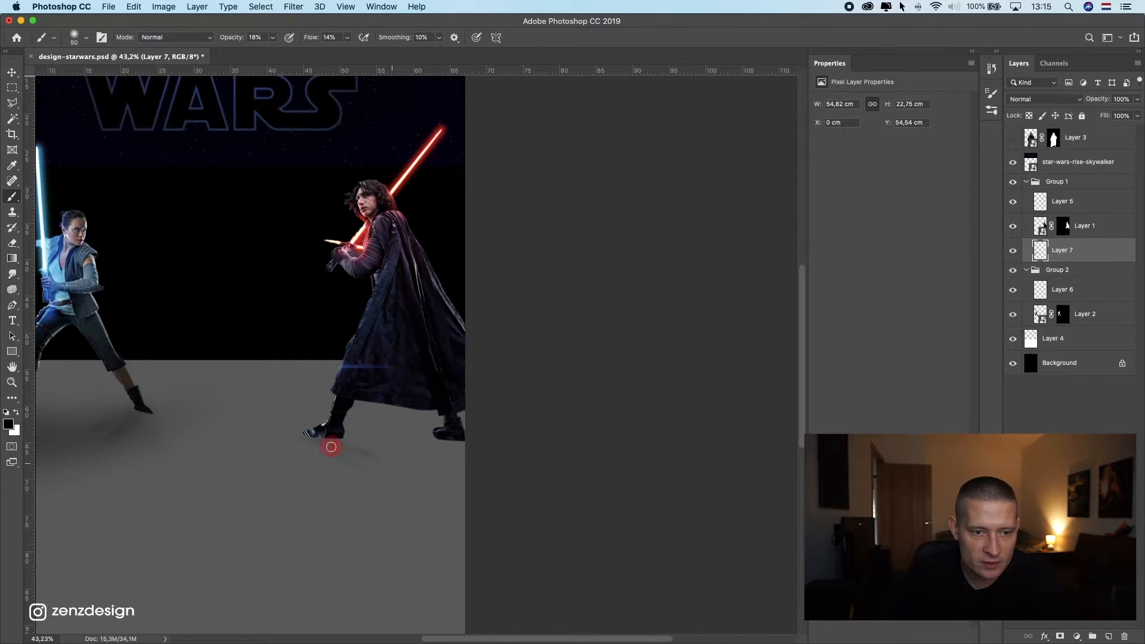
pyautogui.moveTo(393, 457); pyautogui.dragTo(352, 454)
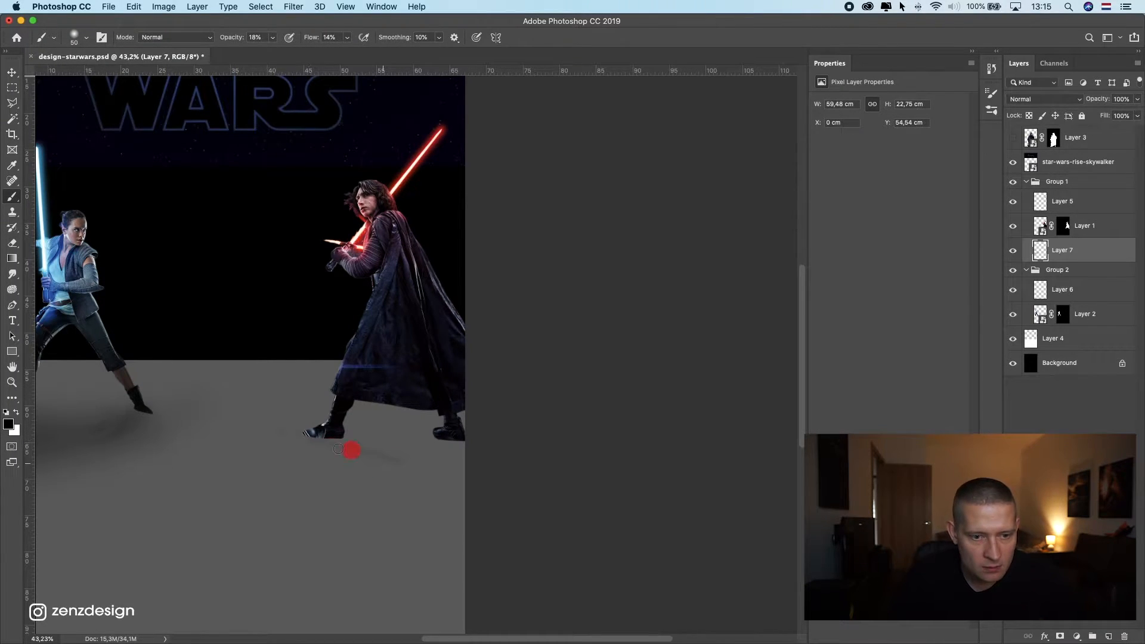
pyautogui.press('super+z')
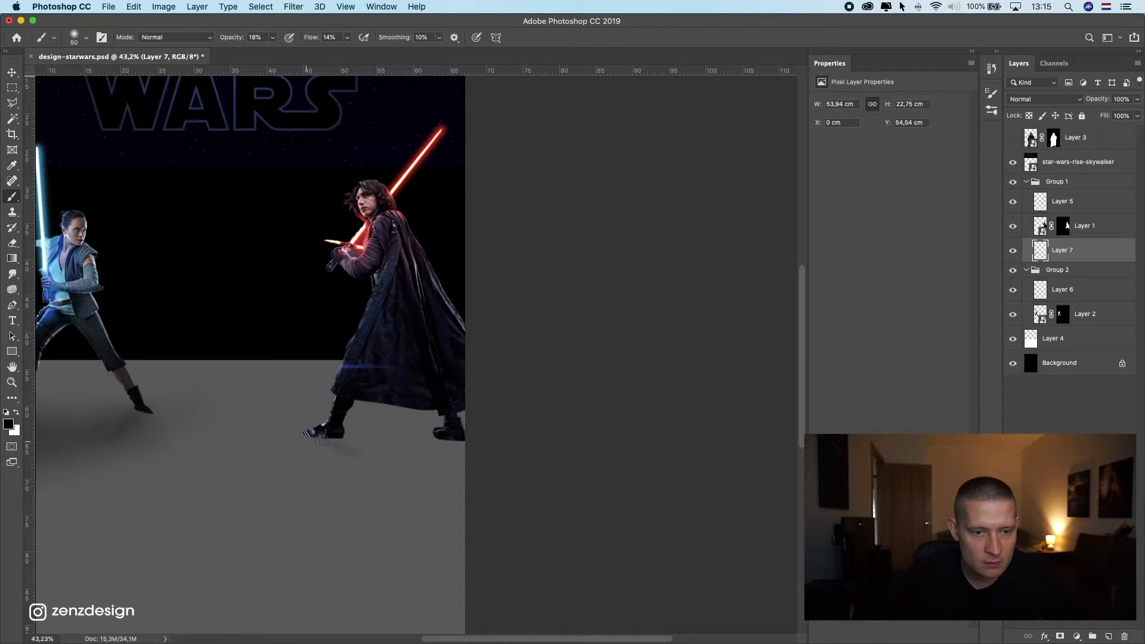
pyautogui.moveTo(334, 434)
pyautogui.mouseDown()
pyautogui.moveTo(393, 460)
pyautogui.moveTo(437, 455)
pyautogui.mouseUp()
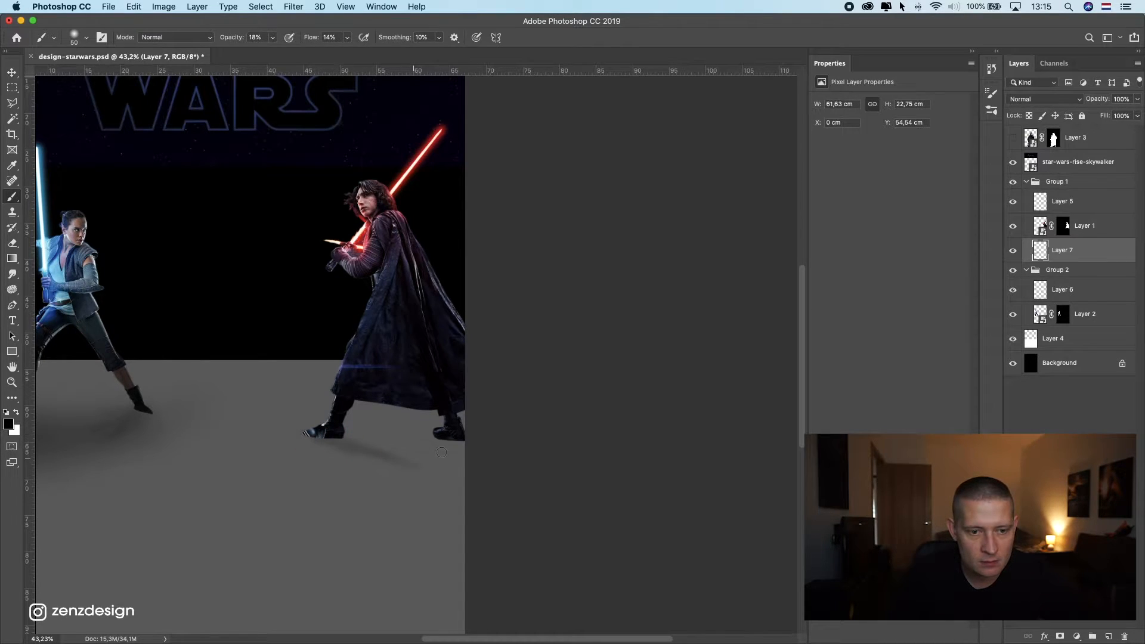
pyautogui.press('super+z')
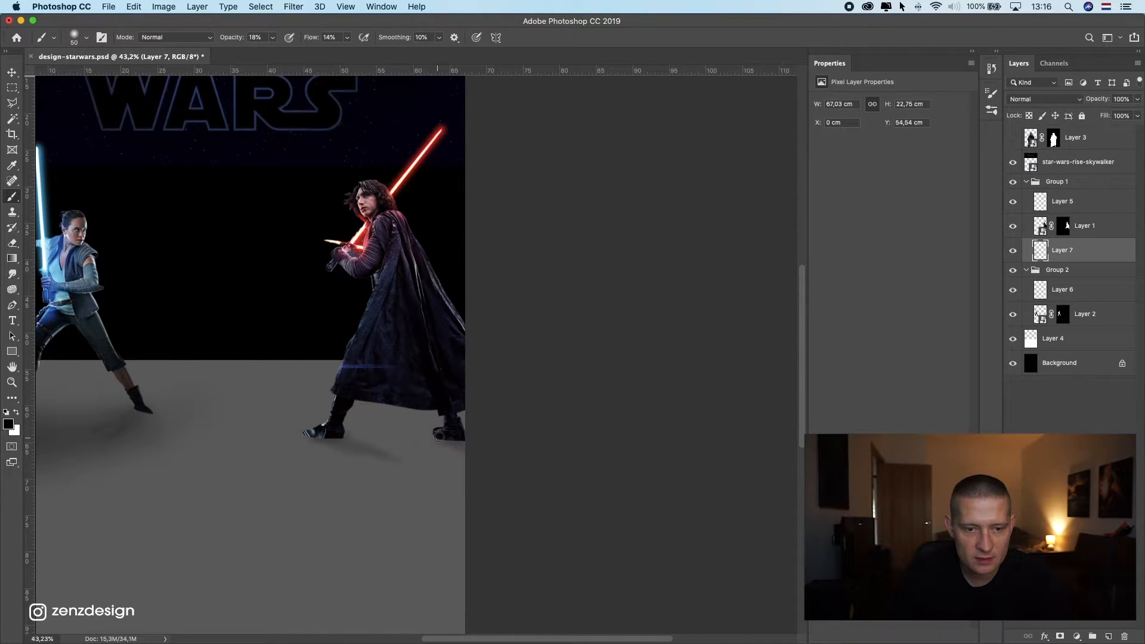
# - Try an extra short shadow stroke on the floor below the red-lightsaber figure
pyautogui.press('super+z')
pyautogui.moveTo(403, 464); pyautogui.dragTo(408, 467)
pyautogui.press('super+z')
pyautogui.press('super+z')
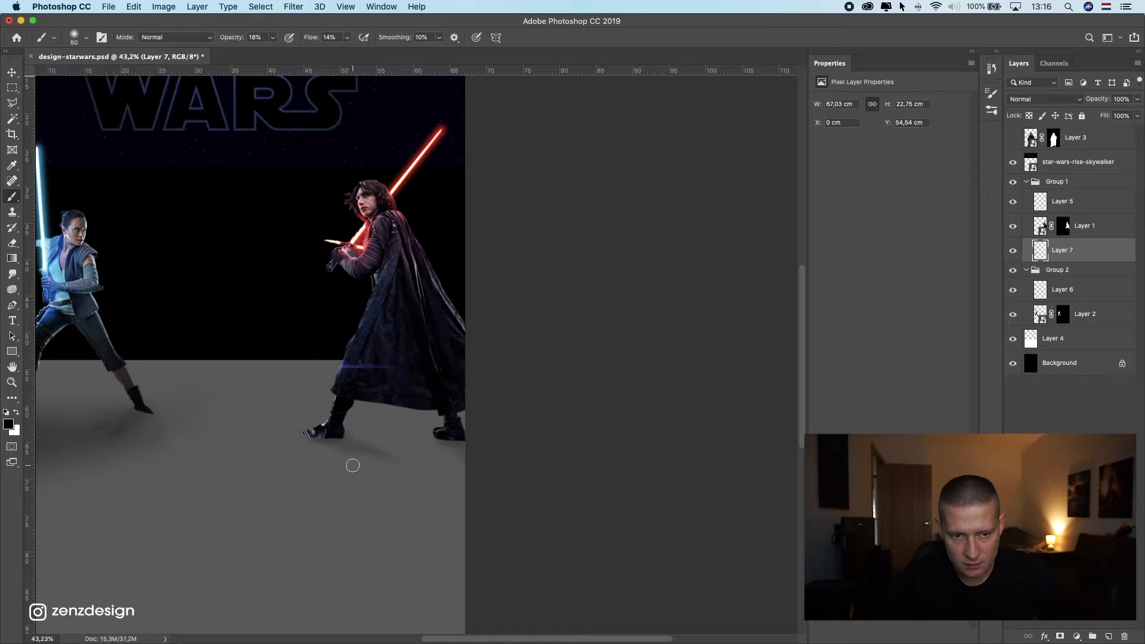
# - Enlarge the brush and paint a broad soft shadow across the floor below the red-lightsaber figure
pyautogui.press(']')
pyautogui.press(']')
pyautogui.press(']')
pyautogui.press(']')
pyautogui.press(']')
pyautogui.press(']')
pyautogui.moveTo(560, 522)
pyautogui.mouseDown()
pyautogui.moveTo(411, 470)
pyautogui.moveTo(527, 475)
pyautogui.mouseUp()
pyautogui.moveTo(421, 468)
pyautogui.mouseDown()
pyautogui.moveTo(445, 492)
pyautogui.moveTo(606, 546)
pyautogui.mouseUp()
pyautogui.moveTo(381, 428)
pyautogui.mouseDown()
pyautogui.moveTo(739, 416)
pyautogui.moveTo(430, 450)
pyautogui.mouseUp()
# - Deepen the floor shadows close to the boots with a smaller brush and compare the image with and without Layer 7
pyautogui.press('[')
pyautogui.press('[')
pyautogui.press('[')
pyautogui.press('[')
pyautogui.press('[')
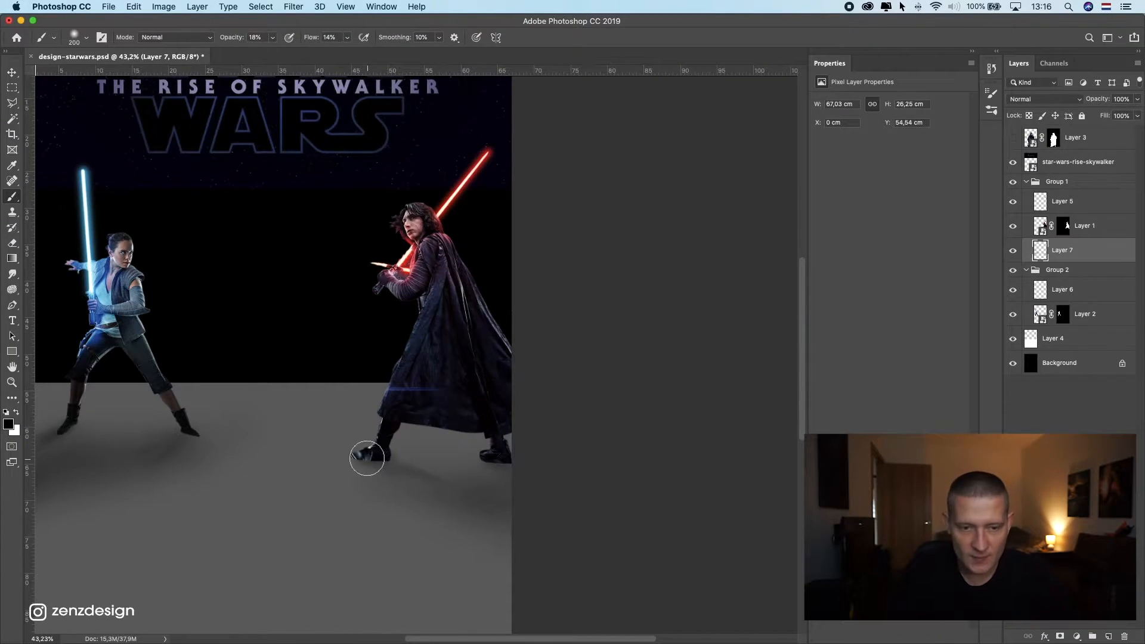
pyautogui.press('[')
pyautogui.press('[')
pyautogui.press('[')
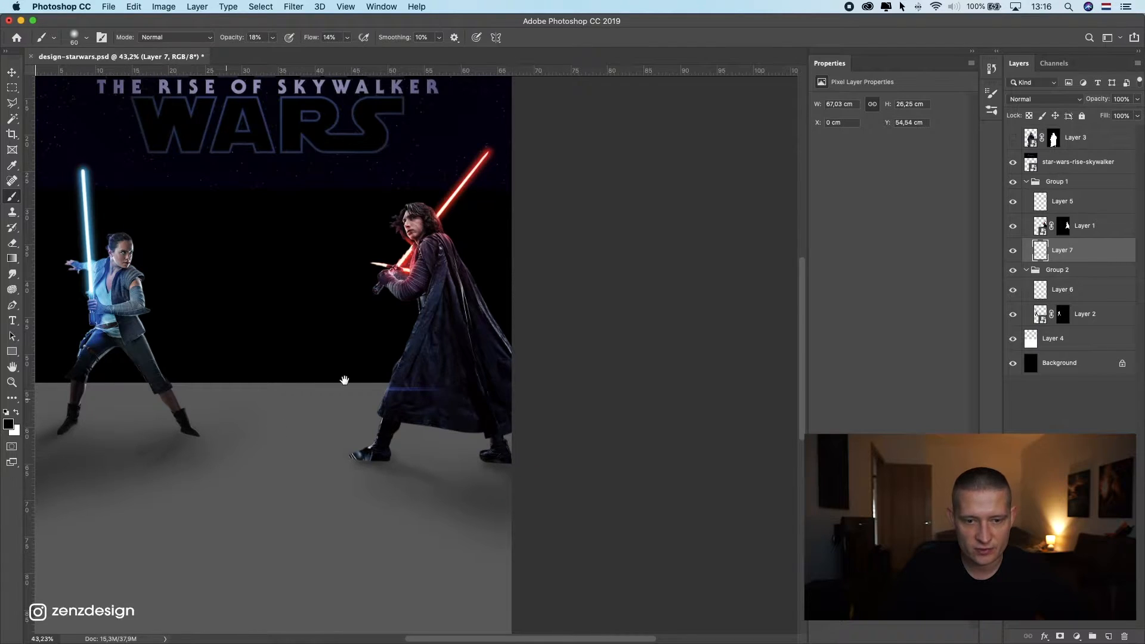
pyautogui.moveTo(344, 380); pyautogui.dragTo(524, 340)
pyautogui.moveTo(373, 394); pyautogui.dragTo(235, 395)
pyautogui.click(1012, 251)
pyautogui.click(1013, 251)
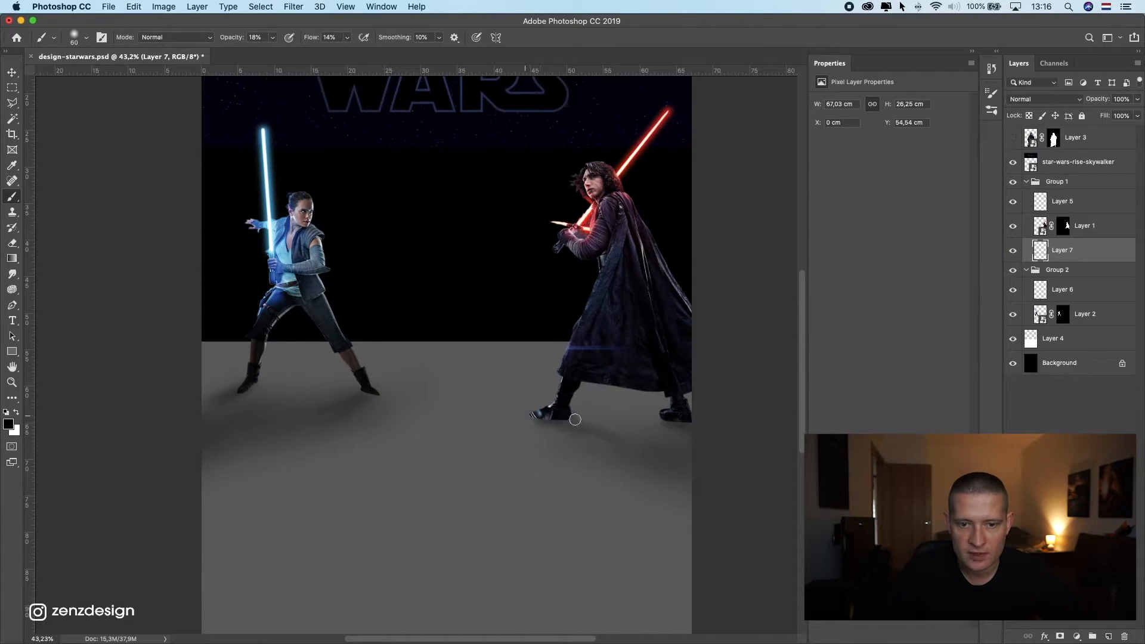
# - Undo the stroke at the red-lightsaber figure's rear boot and darken the broad shadows with a brush up to 250 pixels
pyautogui.moveTo(661, 416)
pyautogui.mouseDown()
pyautogui.moveTo(700, 423)
pyautogui.moveTo(713, 441)
pyautogui.mouseUp()
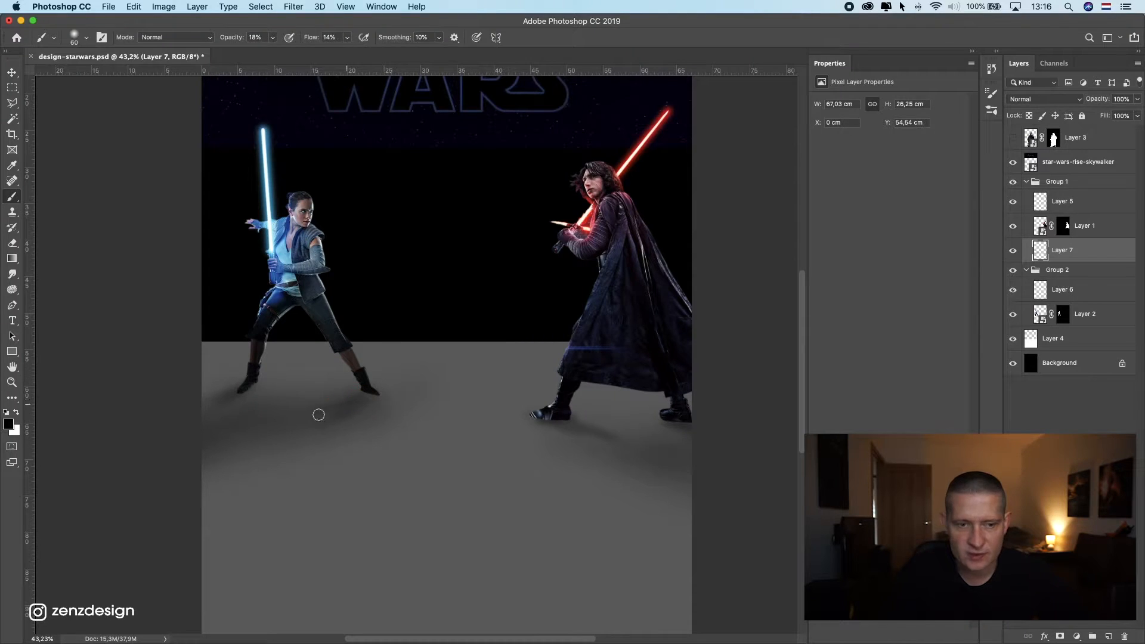
pyautogui.press('super+z')
pyautogui.press(']')
pyautogui.press(']')
pyautogui.press(']')
pyautogui.press(']')
pyautogui.press(']')
pyautogui.press(']')
pyautogui.moveTo(276, 463)
pyautogui.mouseDown()
pyautogui.moveTo(247, 446)
pyautogui.moveTo(676, 407)
pyautogui.moveTo(754, 456)
pyautogui.moveTo(680, 483)
pyautogui.mouseUp()
pyautogui.press(']')
pyautogui.press(']')
pyautogui.press(']')
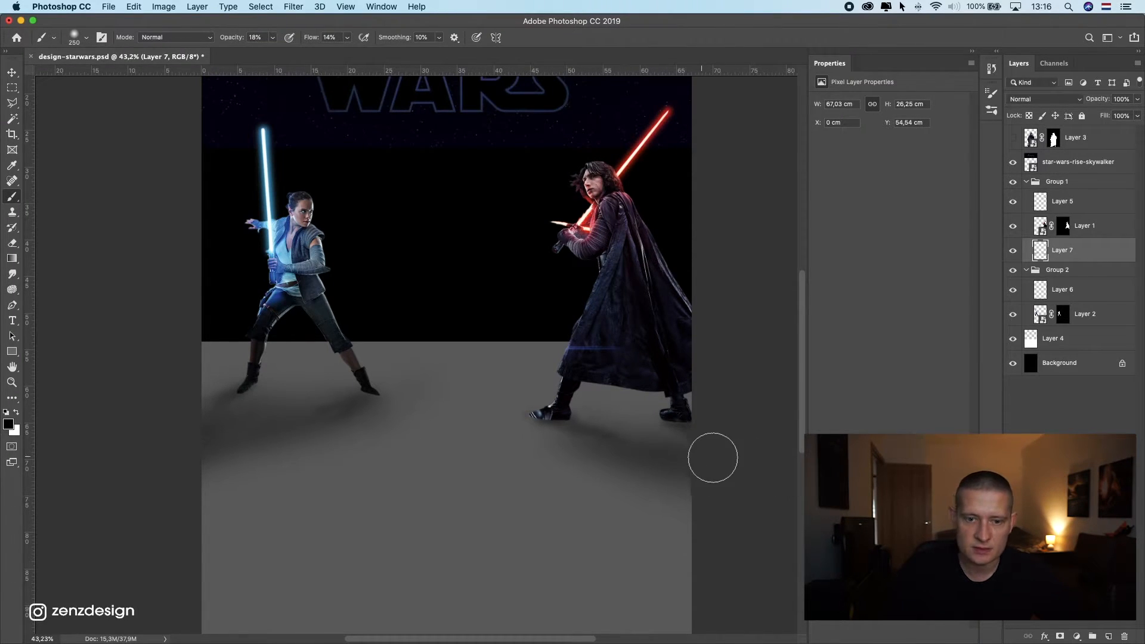
# - Reduce the brush to 30 pixels and paint contact shadows directly under the blue-lightsaber figure's boots, briefly checking Layer 3
pyautogui.press('[')
pyautogui.press('[')
pyautogui.press('[')
pyautogui.press('[')
pyautogui.press('[')
pyautogui.press('[')
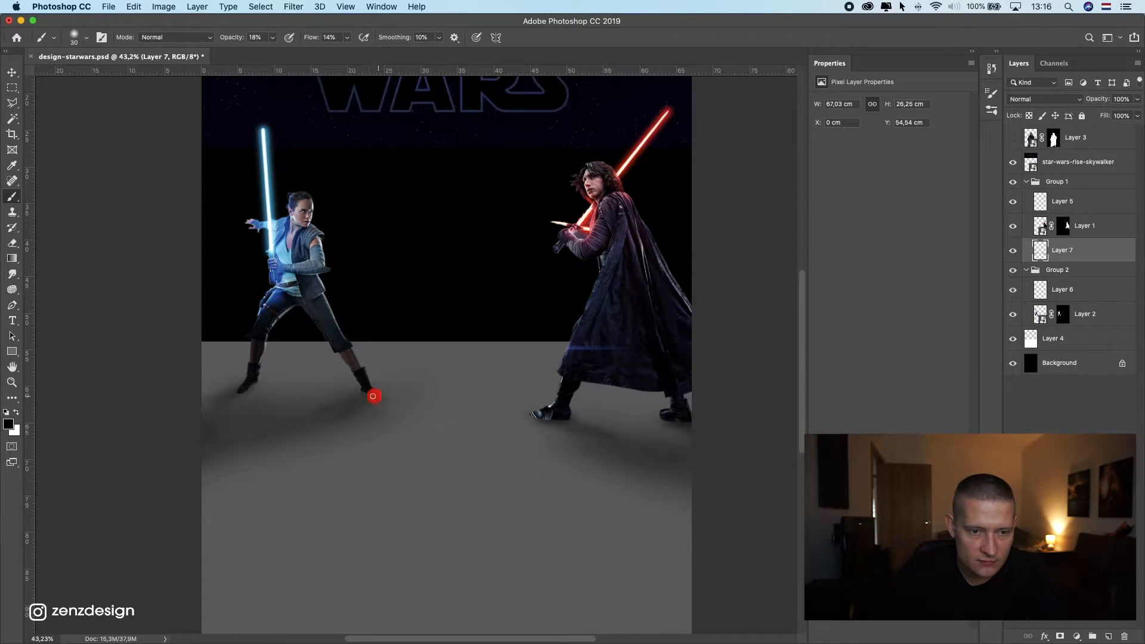
pyautogui.click(1013, 138)
pyautogui.click(1013, 138)
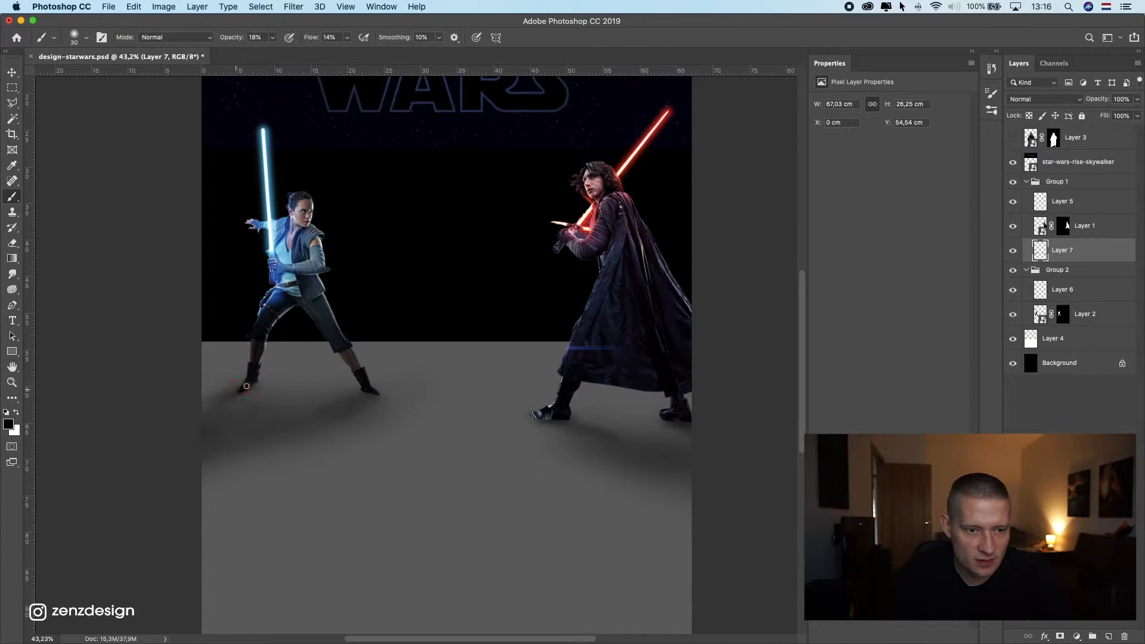
pyautogui.click(370, 396)
pyautogui.moveTo(380, 407); pyautogui.dragTo(354, 406)
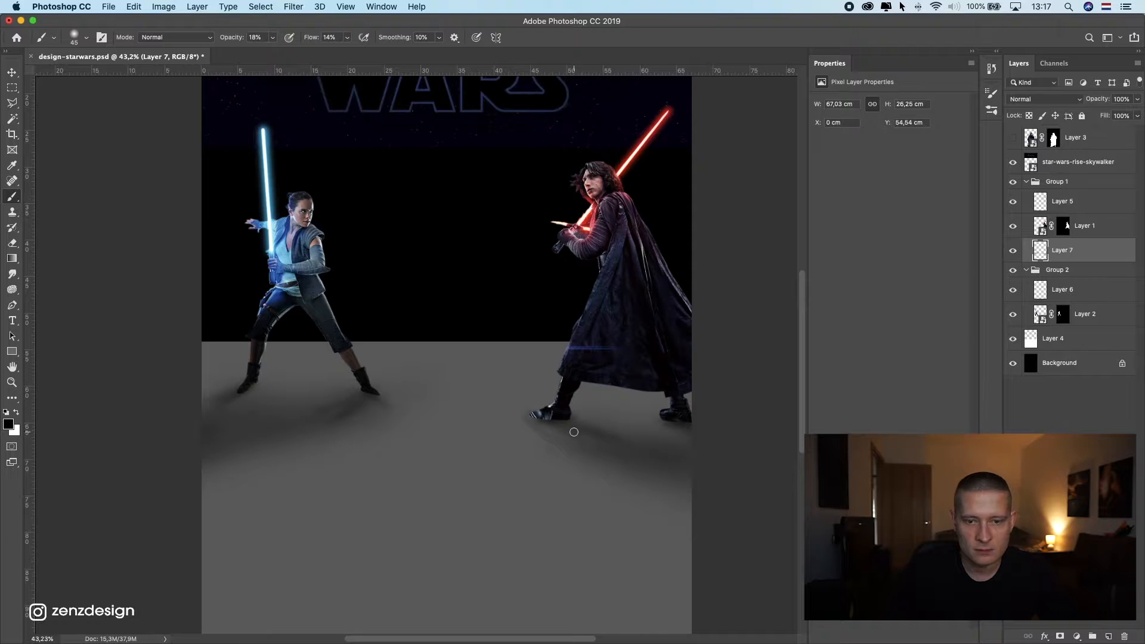
# - Undo the last stroke and darken the floor shadow beneath the red-lightsaber figure with a 125-pixel brush
pyautogui.press('super+z')
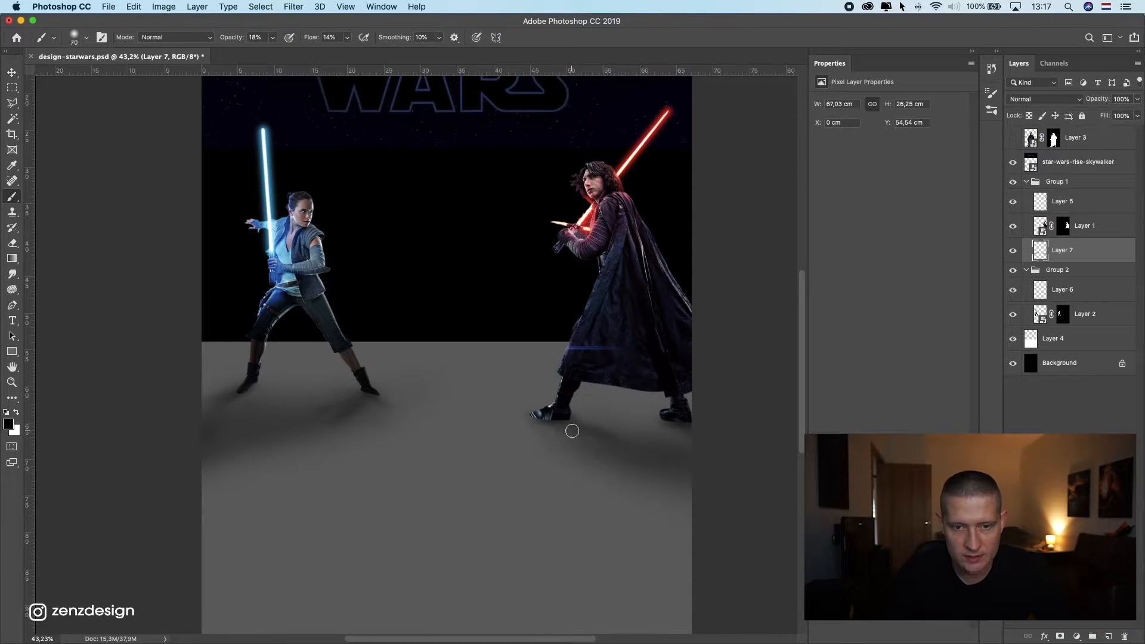
pyautogui.press(']')
pyautogui.press(']')
pyautogui.press(']')
pyautogui.press(']')
pyautogui.moveTo(605, 439); pyautogui.dragTo(739, 458)
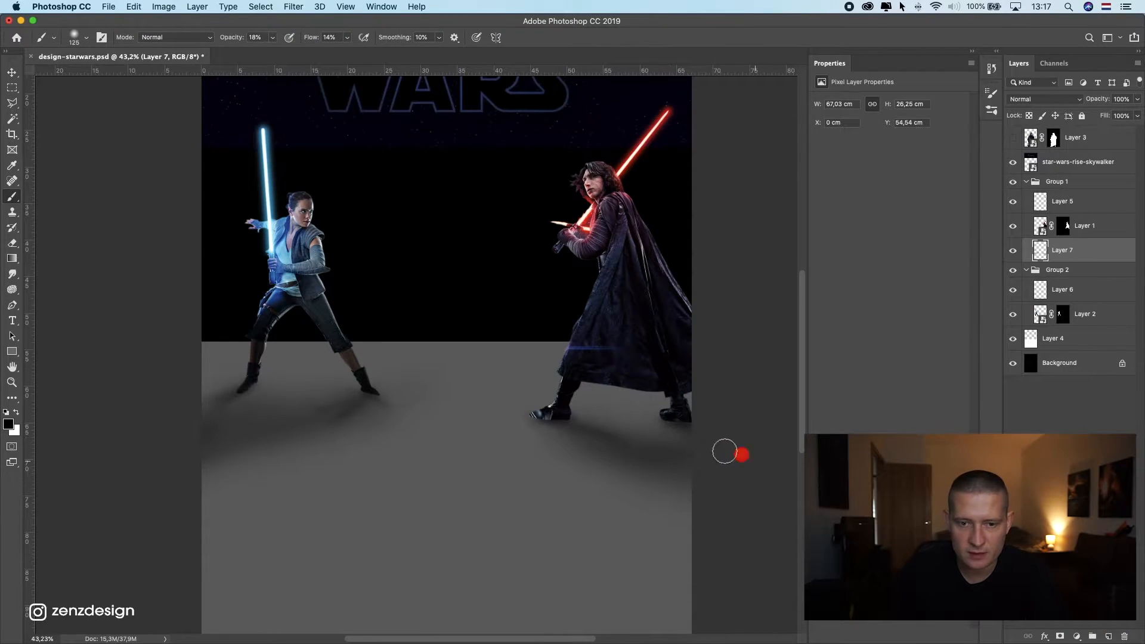
pyautogui.scroll(-5, 368, 427)
pyautogui.scroll(5, 367, 430)
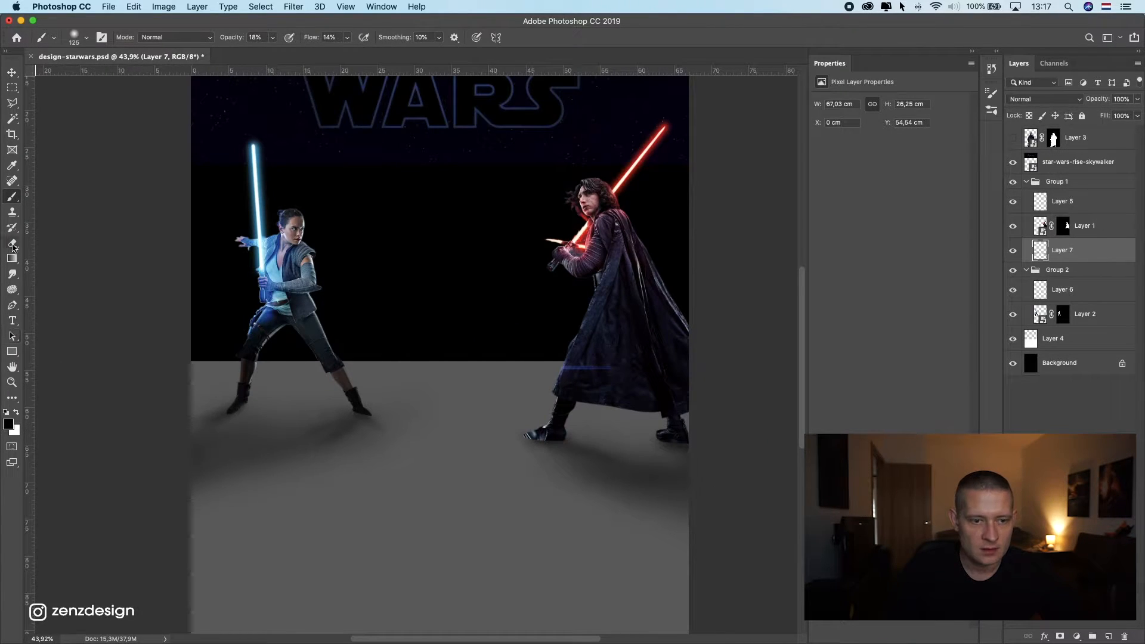
# - Erase the excess shadow between the blue-lightsaber figure's legs and behind the red-lightsaber figure's front boot with a 175-pixel Eraser
pyautogui.click(11, 245)
pyautogui.press(']')
pyautogui.press(']')
pyautogui.moveTo(275, 419); pyautogui.dragTo(328, 390)
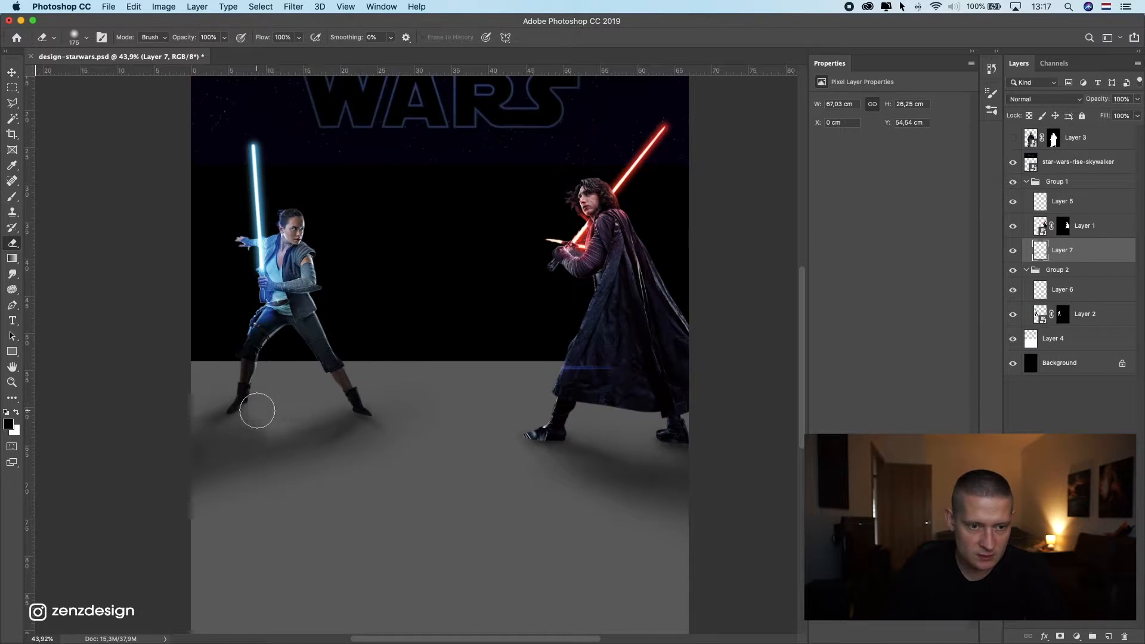
pyautogui.click(593, 428)
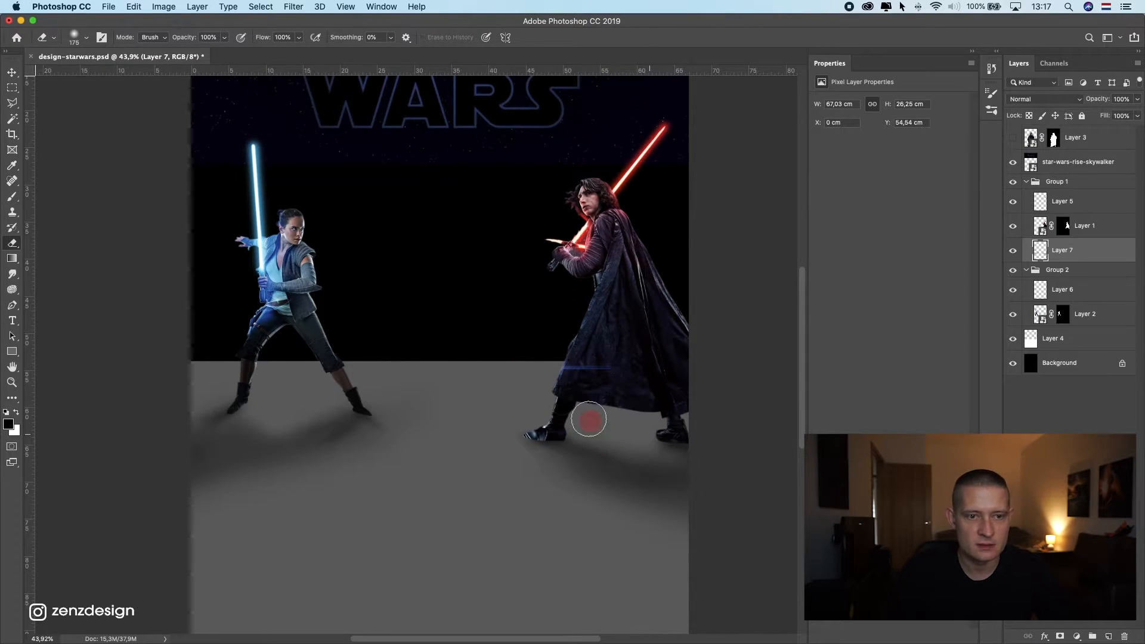
pyautogui.scroll(-6, 473, 402)
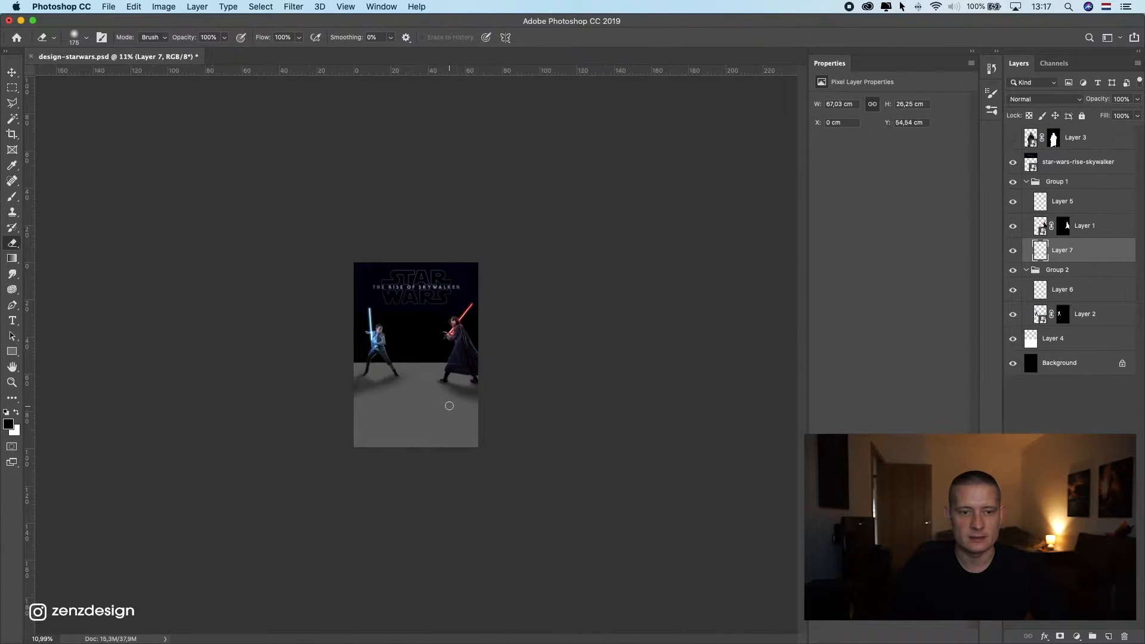
# - Enlarge the brush to 400 pixels and paint a broad faint shadow across the floor below both figures
pyautogui.scroll(3, 450, 406)
pyautogui.press('b')
pyautogui.click(311, 374)
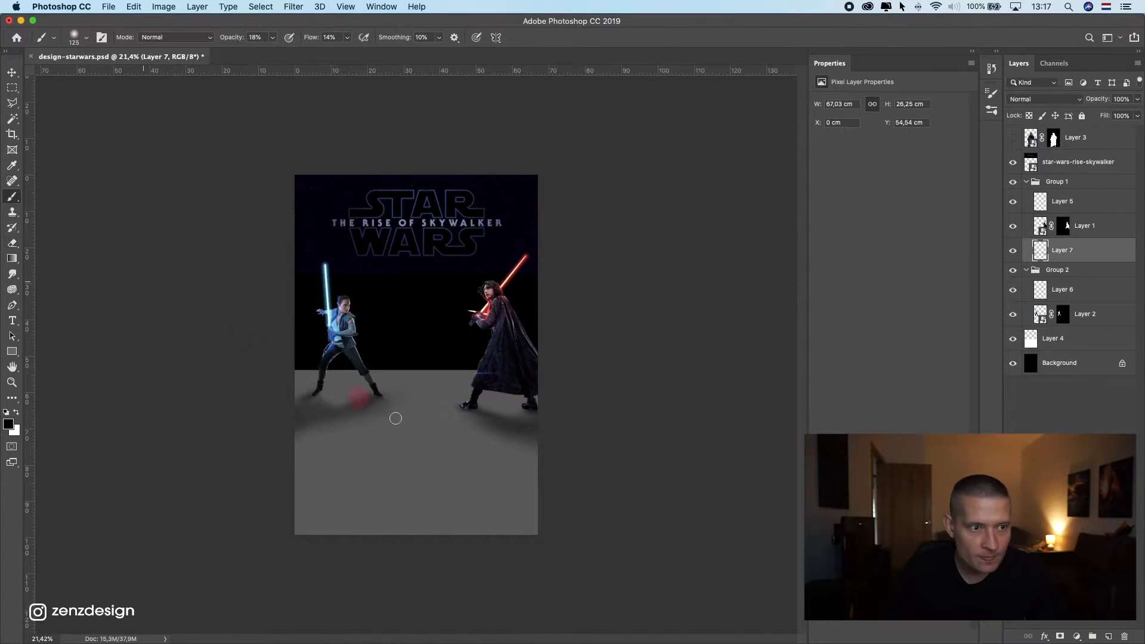
pyautogui.press(']')
pyautogui.press(']')
pyautogui.press(']')
pyautogui.press(']')
pyautogui.press(']')
pyautogui.moveTo(316, 455); pyautogui.dragTo(350, 427)
pyautogui.moveTo(234, 466)
pyautogui.mouseDown()
pyautogui.moveTo(256, 452)
pyautogui.moveTo(515, 419)
pyautogui.moveTo(493, 440)
pyautogui.moveTo(531, 463)
pyautogui.mouseUp()
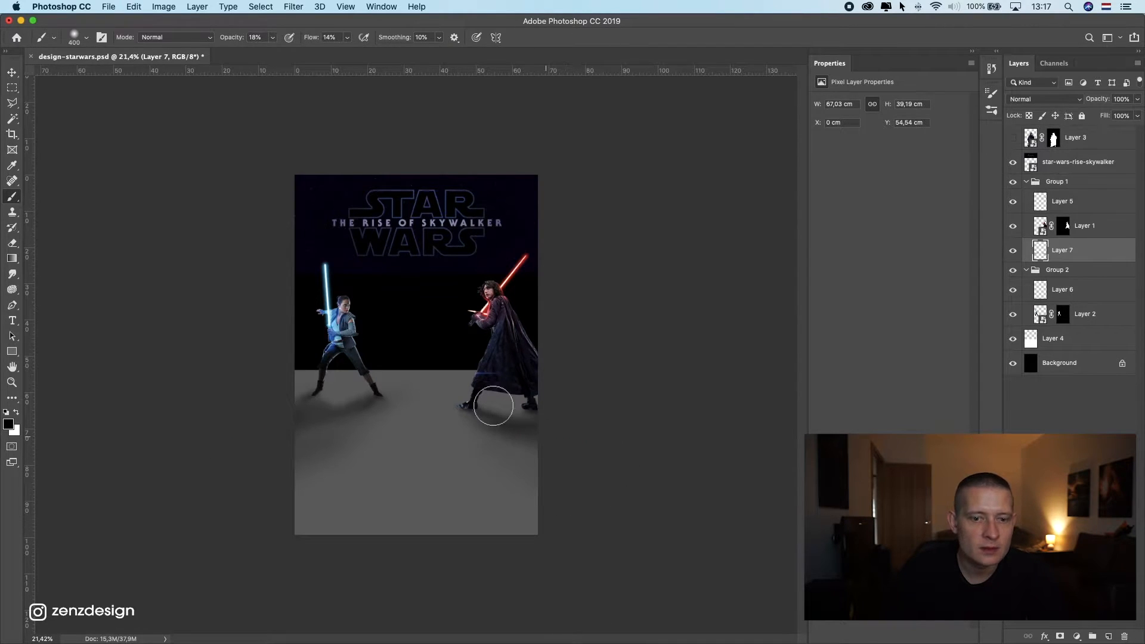
pyautogui.scroll(4, 430, 389)
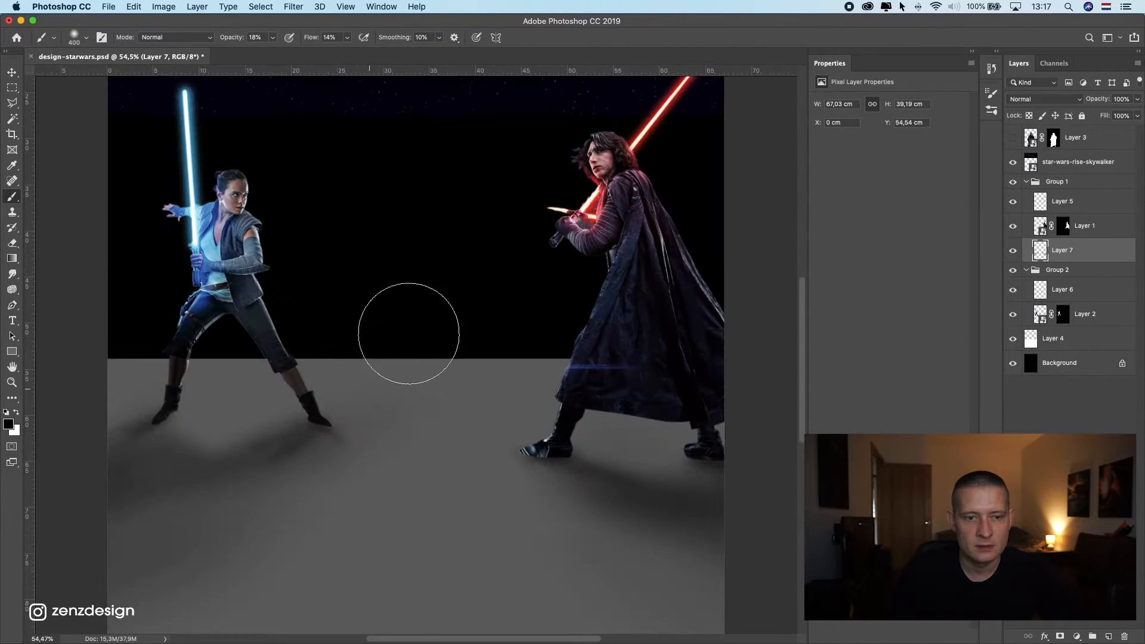
pyautogui.scroll(-3, 412, 373)
pyautogui.scroll(3, 411, 381)
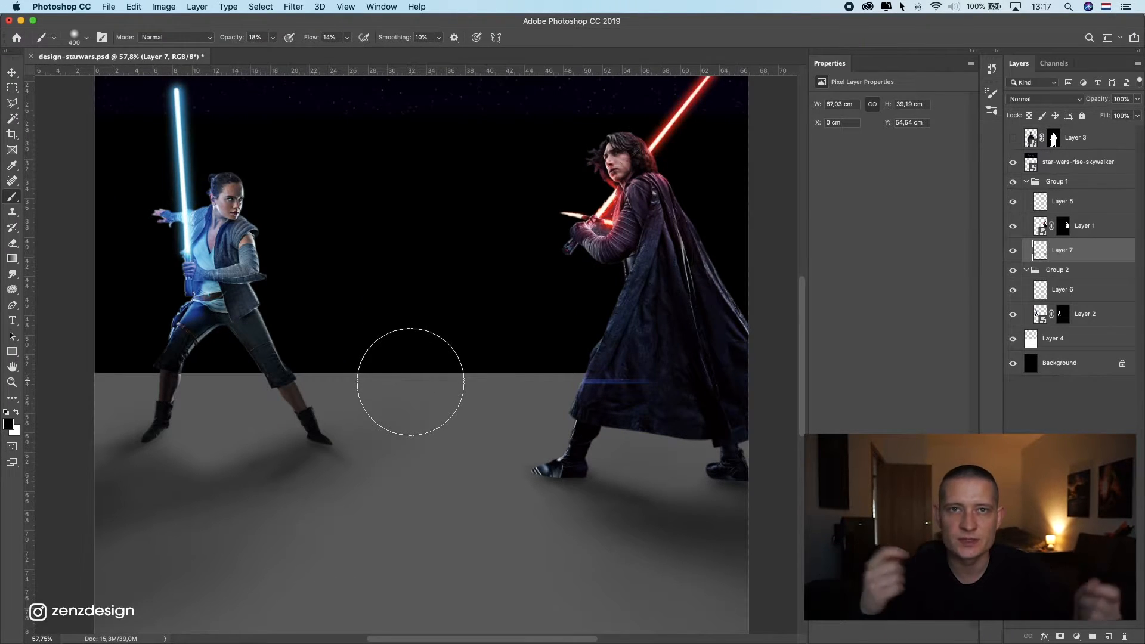
pyautogui.press('i')
pyautogui.click(11, 210)
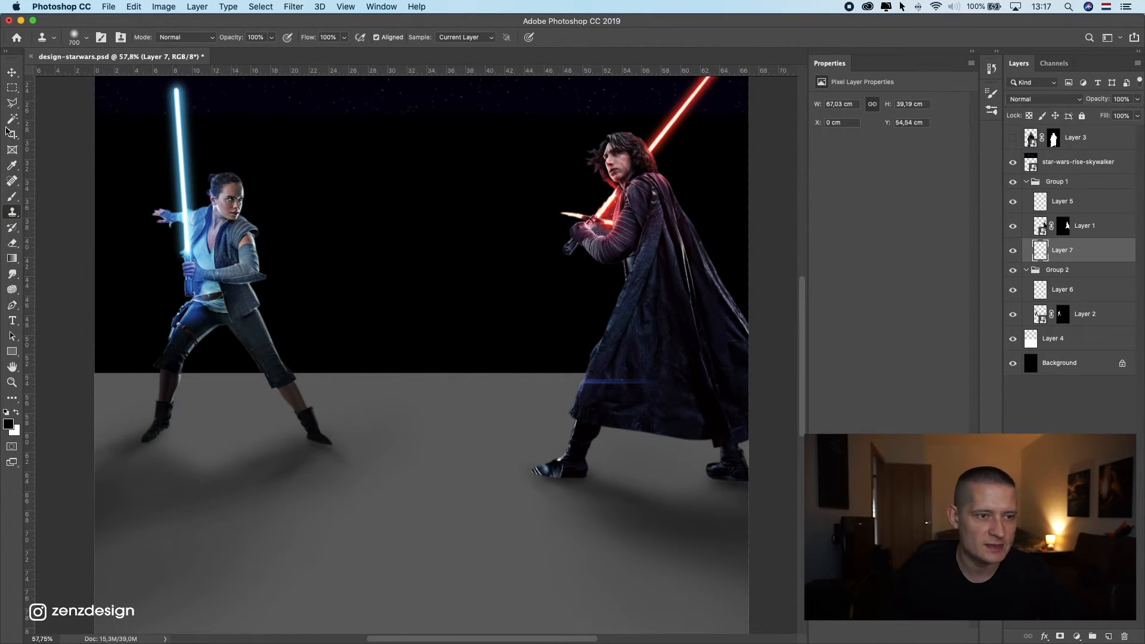
pyautogui.click(10, 198)
pyautogui.click(102, 485)
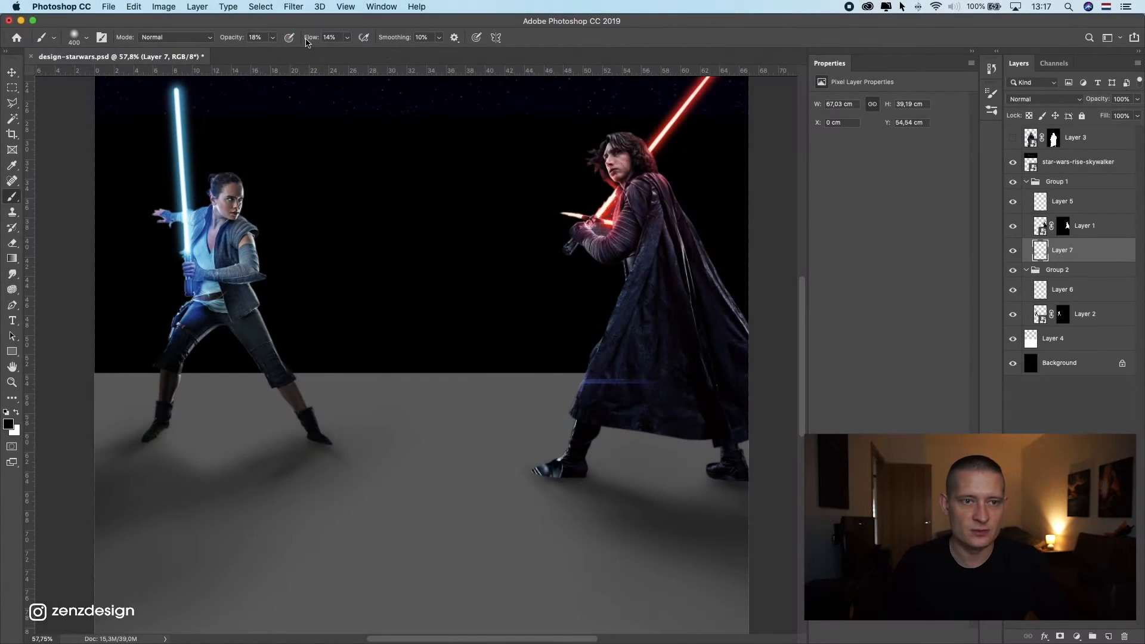
# - Collapse Group 1, review the whole poster with Layer 3 shown, and hide Layer 3 again
pyautogui.click(1027, 182)
pyautogui.click(1012, 138)
pyautogui.click(1013, 138)
pyautogui.click(1013, 140)
pyautogui.scroll(-5, 455, 290)
pyautogui.scroll(5, 438, 283)
pyautogui.scroll(-4, 438, 283)
pyautogui.click(11, 73)
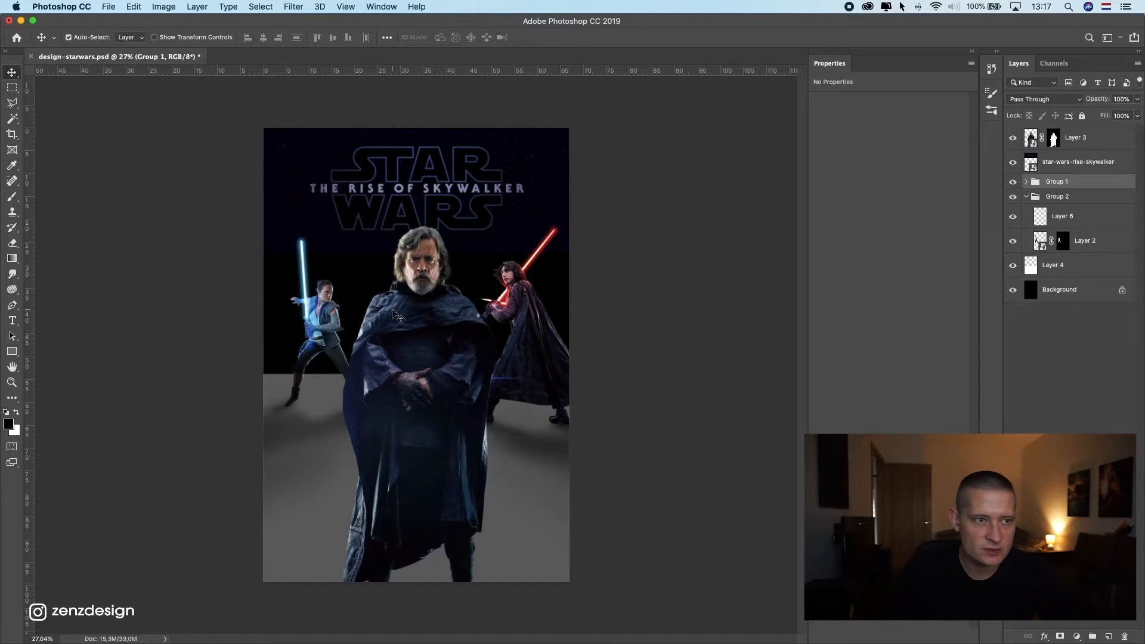
pyautogui.click(1074, 138)
pyautogui.click(1013, 138)
# - Expand Group 1 and add a new empty layer above Layer 5
pyautogui.scroll(4, 527, 266)
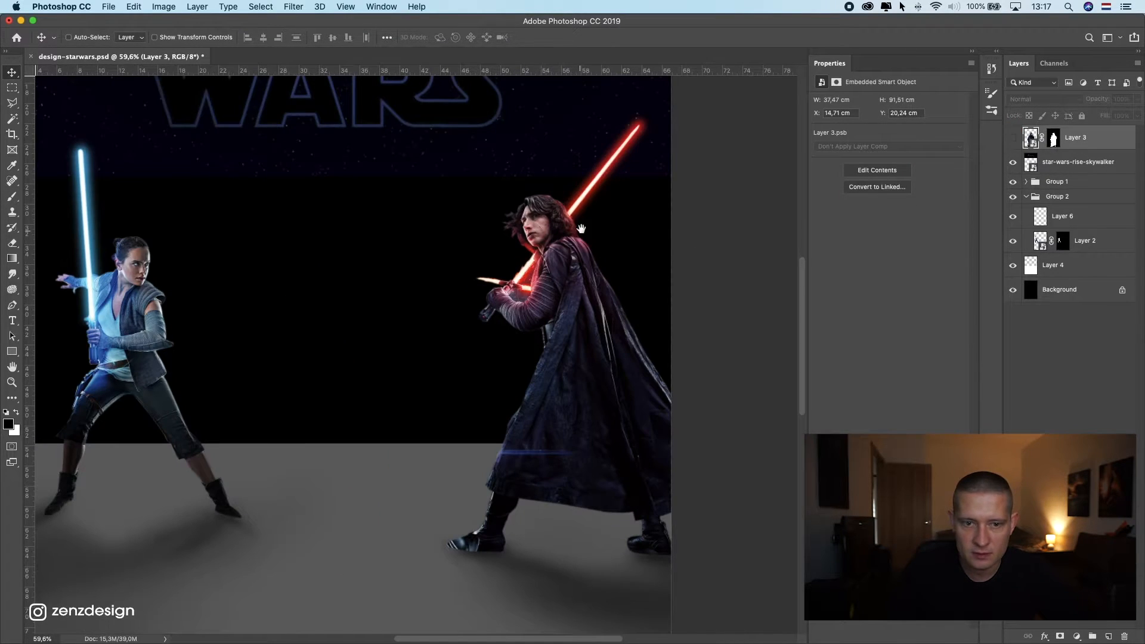
pyautogui.moveTo(582, 230); pyautogui.dragTo(558, 289)
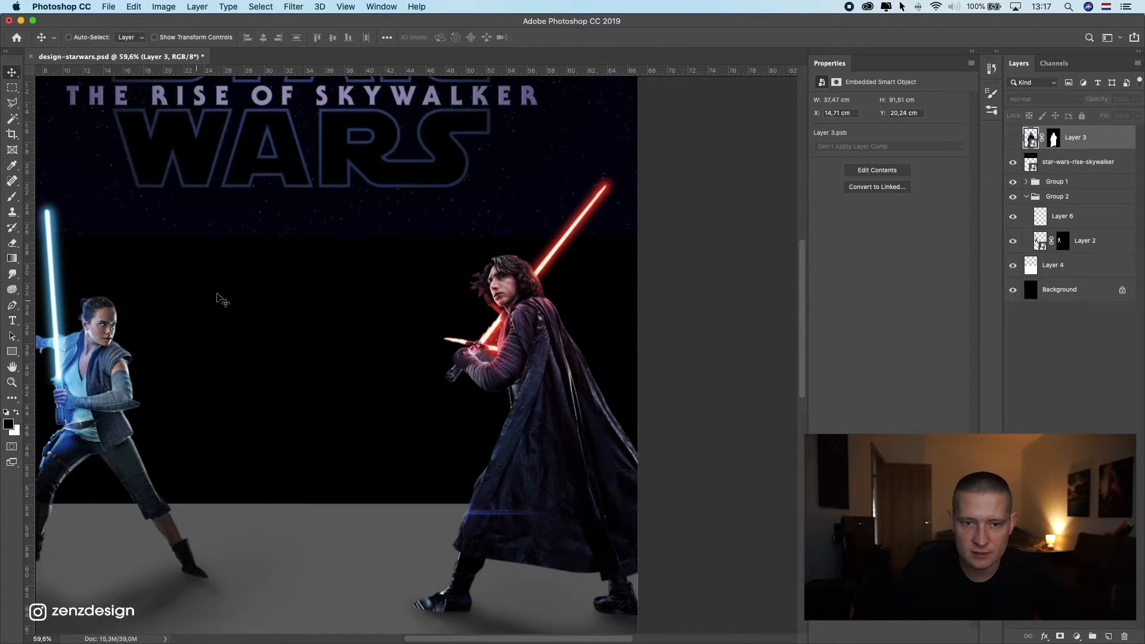
pyautogui.scroll(5, 286, 286)
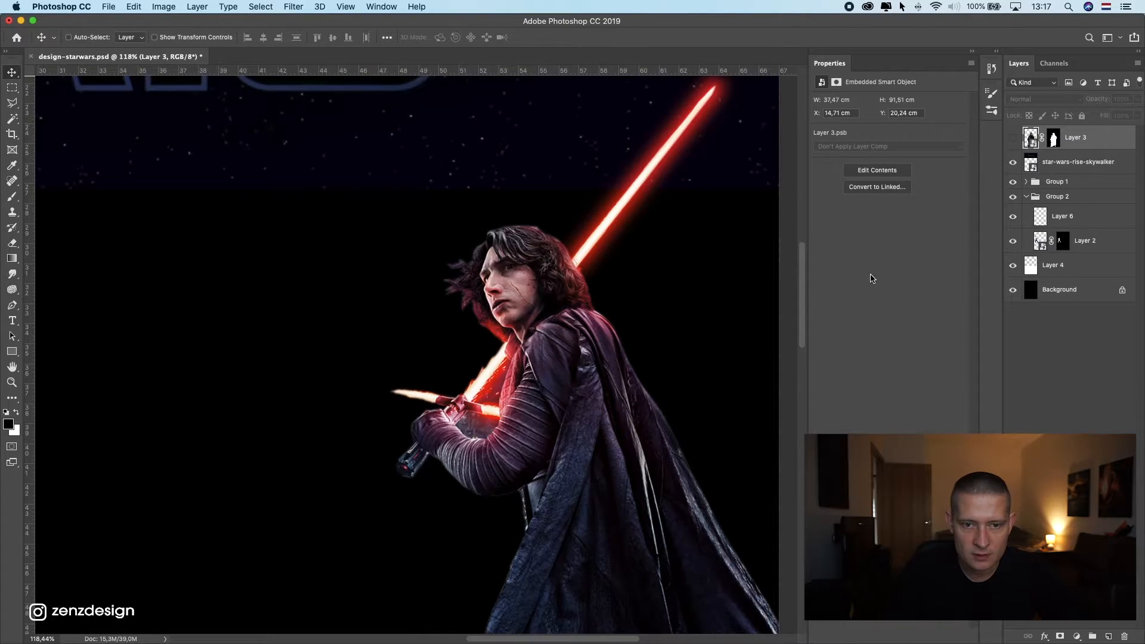
pyautogui.click(1008, 183)
pyautogui.click(1008, 184)
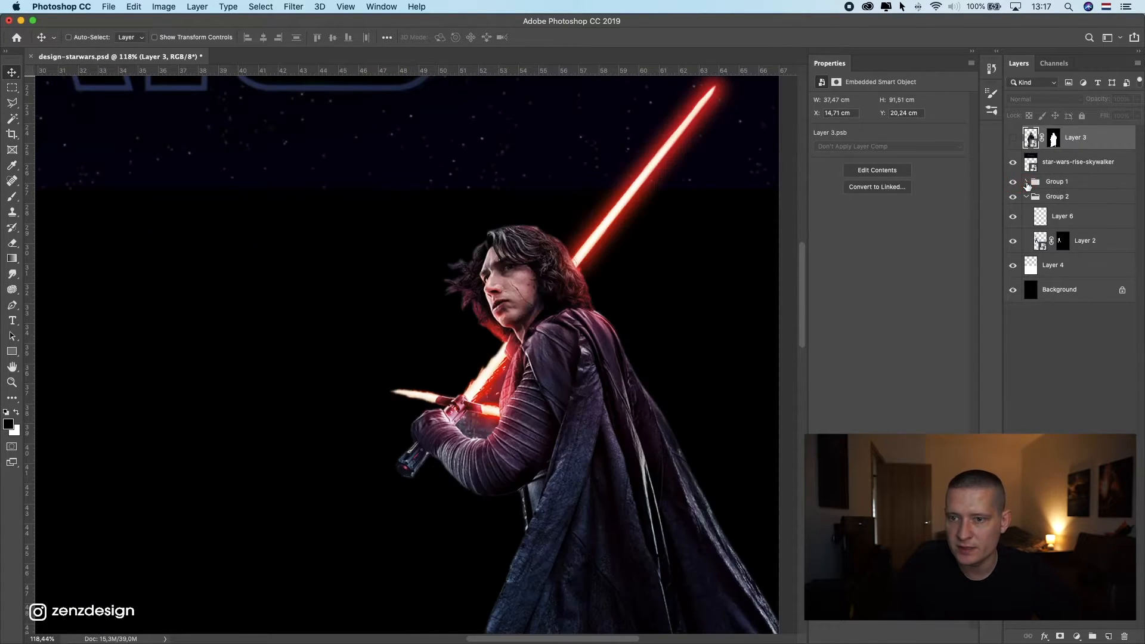
pyautogui.click(1027, 182)
pyautogui.click(1075, 202)
pyautogui.click(1108, 637)
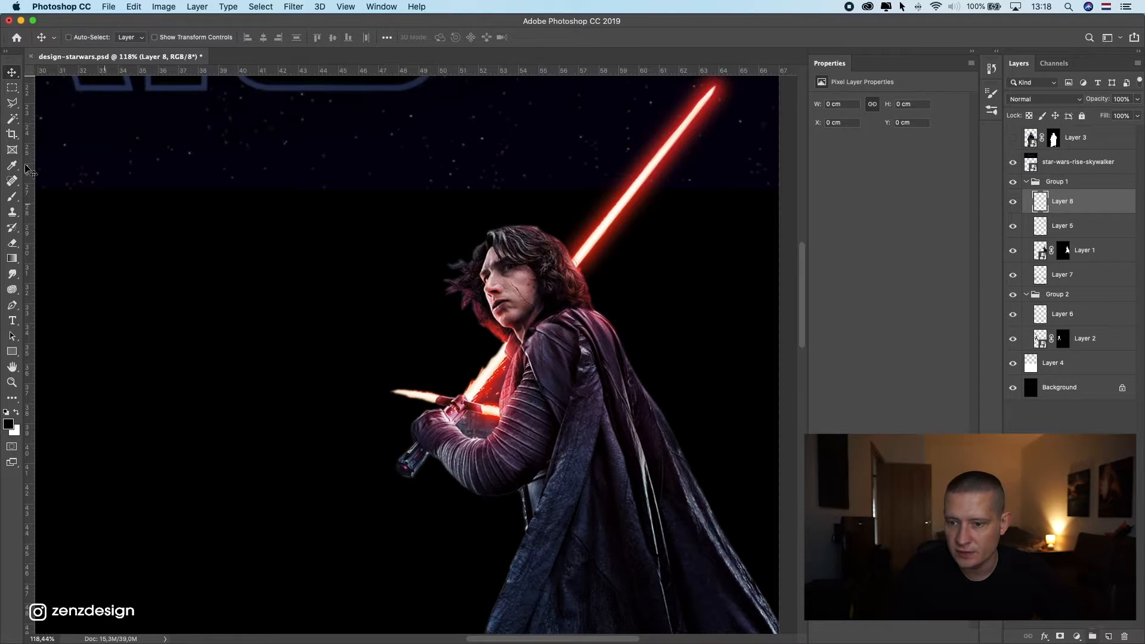
# - Set the brush colour to red #c24431 sampled from the red lightsaber's glow and reduce the brush to 100 pixels
pyautogui.click(12, 197)
pyautogui.click(9, 424)
pyautogui.click(584, 261)
pyautogui.click(824, 234)
pyautogui.moveTo(820, 236); pyautogui.dragTo(820, 197)
pyautogui.click(905, 219)
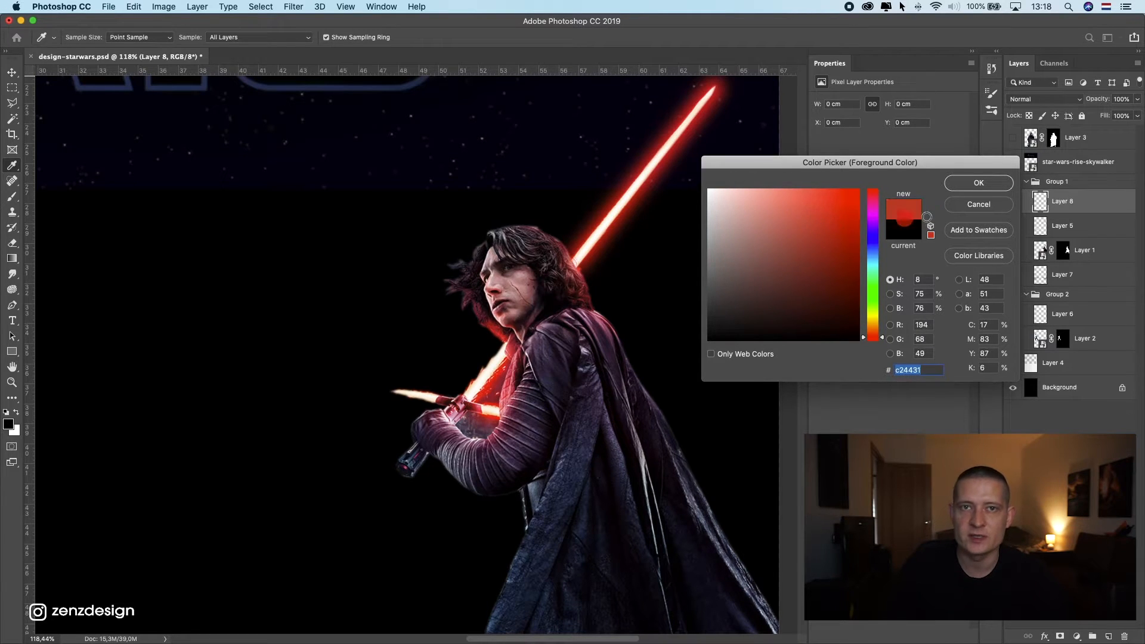
pyautogui.click(972, 179)
pyautogui.press('b')
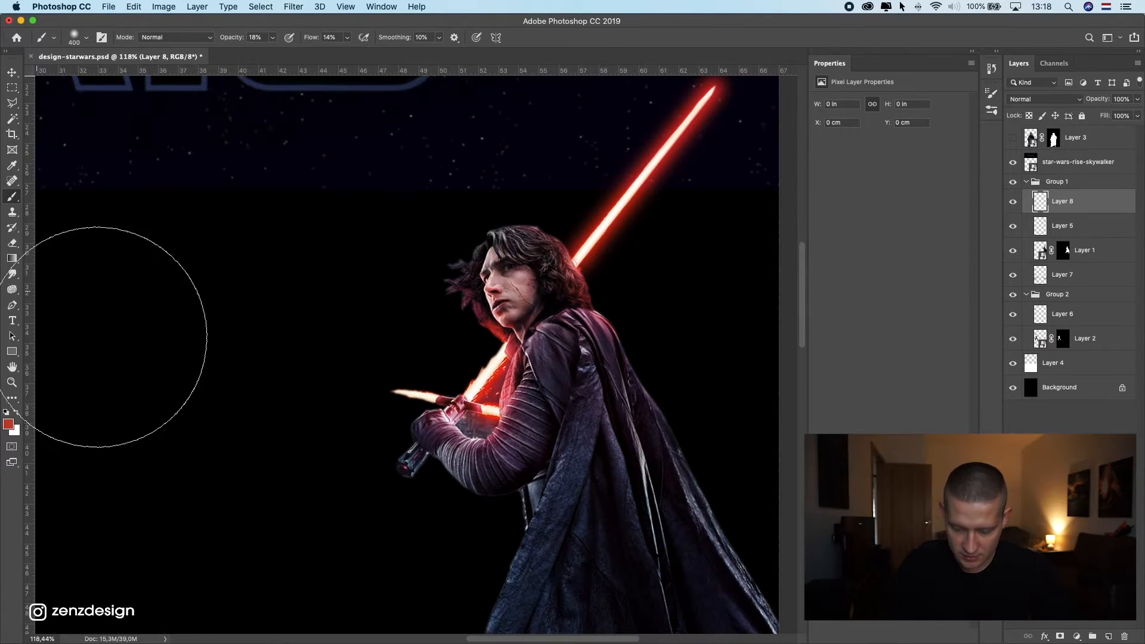
pyautogui.press('[')
pyautogui.press('[')
pyautogui.press('[')
pyautogui.press('[')
pyautogui.press('[')
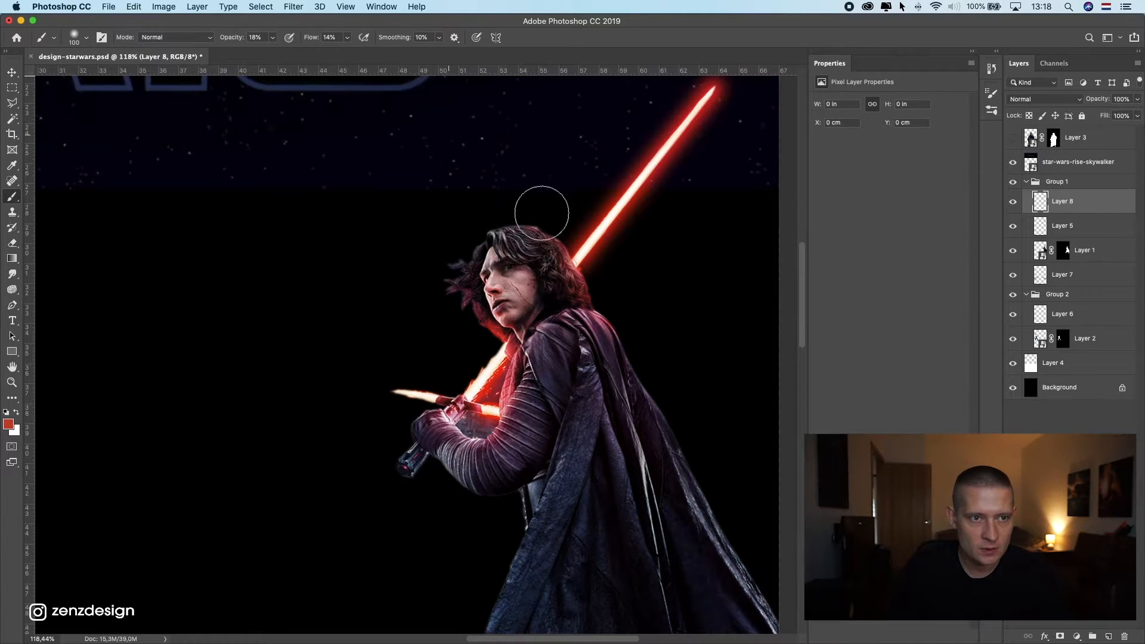
# - Move Layer 8 below Layer 5 and clip it to Layer 1
pyautogui.moveTo(1082, 207); pyautogui.dragTo(1068, 239)
pyautogui.rightClick(1065, 229)
pyautogui.click(978, 352)
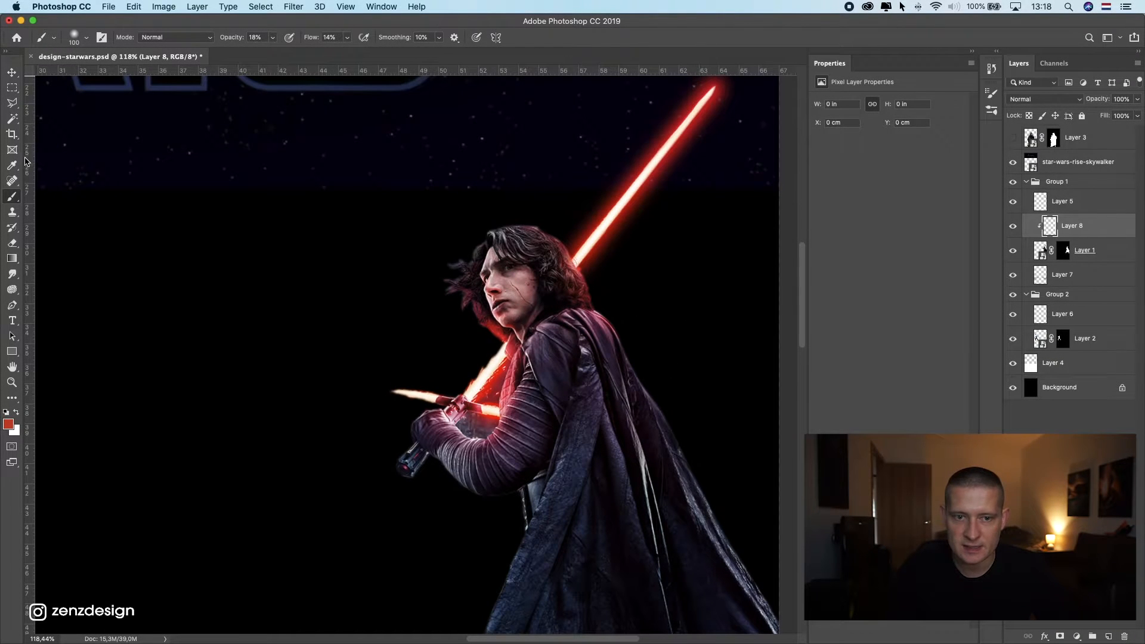
# - Set the brush to 78% opacity and 83% flow and paint red light over the red-lightsaber figure's hair and shoulder
pyautogui.click(272, 37)
pyautogui.click(353, 39)
pyautogui.moveTo(569, 282); pyautogui.dragTo(637, 316)
pyautogui.press('super+z')
pyautogui.click(567, 243)
pyautogui.click(515, 214)
pyautogui.moveTo(587, 230)
pyautogui.mouseDown()
pyautogui.moveTo(629, 333)
pyautogui.moveTo(653, 353)
pyautogui.moveTo(618, 347)
pyautogui.moveTo(804, 444)
pyautogui.mouseUp()
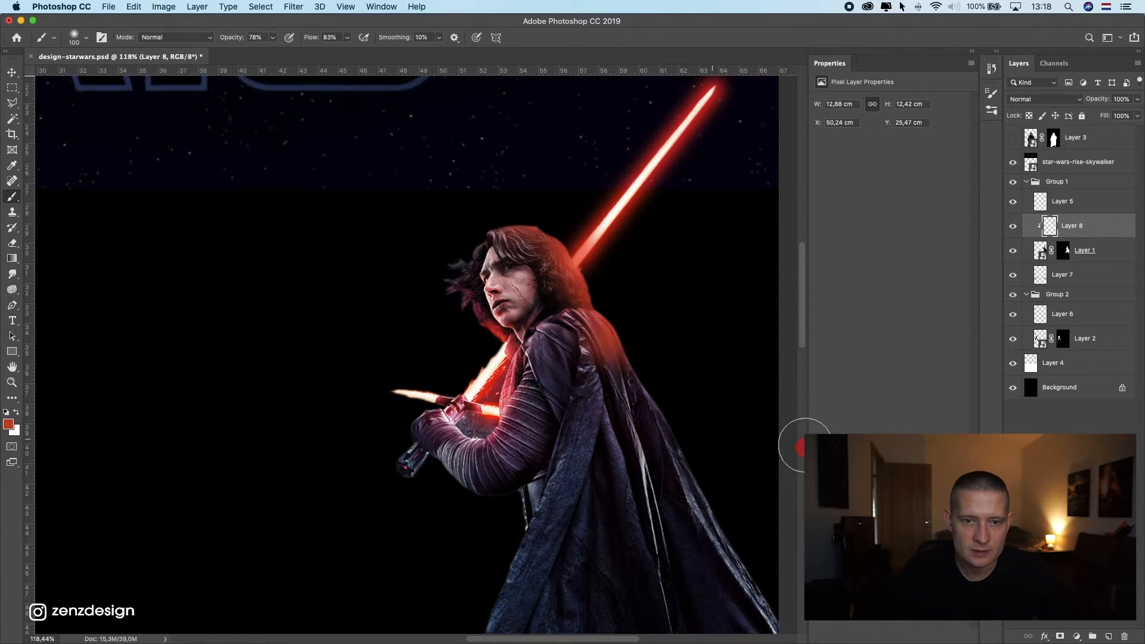
pyautogui.press('super+z')
# - Set Layer 8's blend mode to Overlay and paint more red light around the figure's hands and down the cloak's back edge
pyautogui.click(1044, 99)
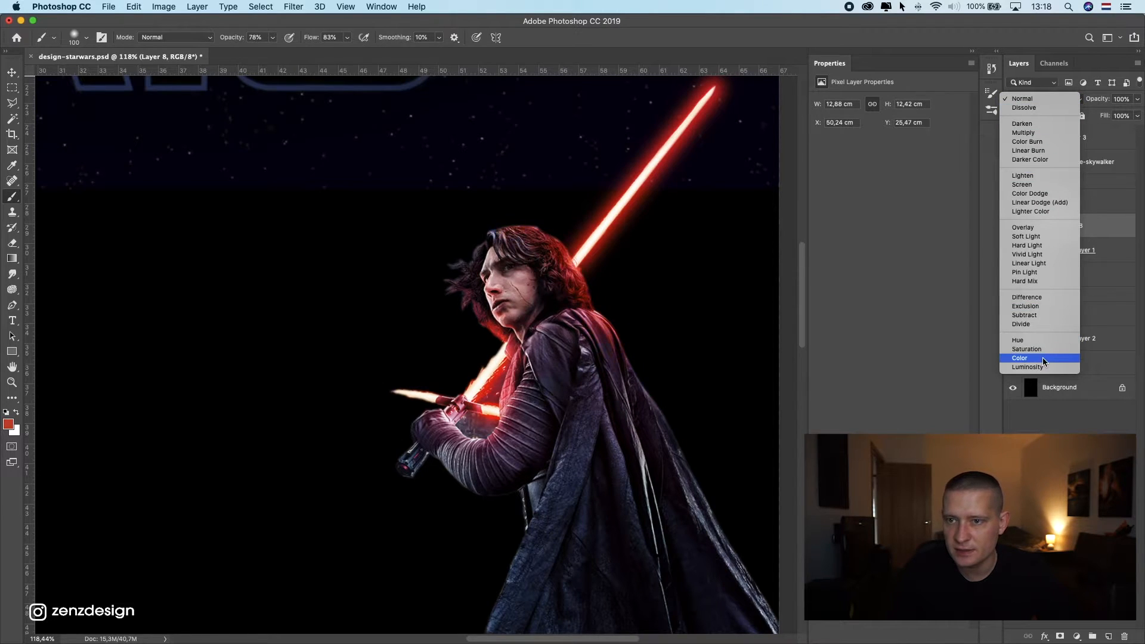
pyautogui.click(1047, 227)
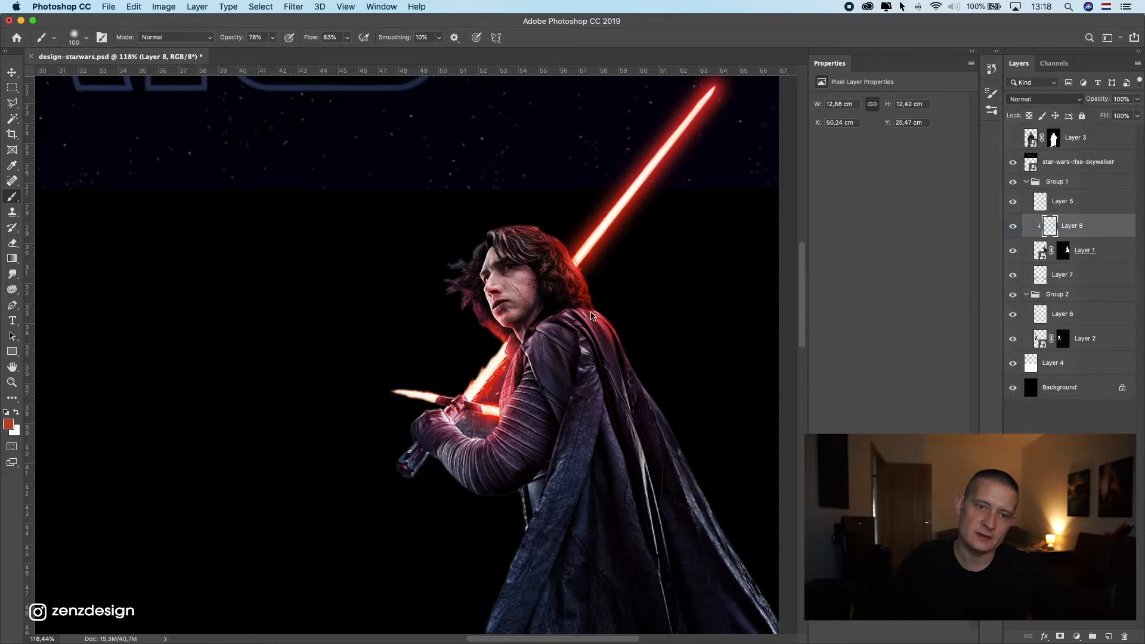
pyautogui.click(494, 408)
pyautogui.press('super+z')
pyautogui.moveTo(506, 370); pyautogui.dragTo(455, 306)
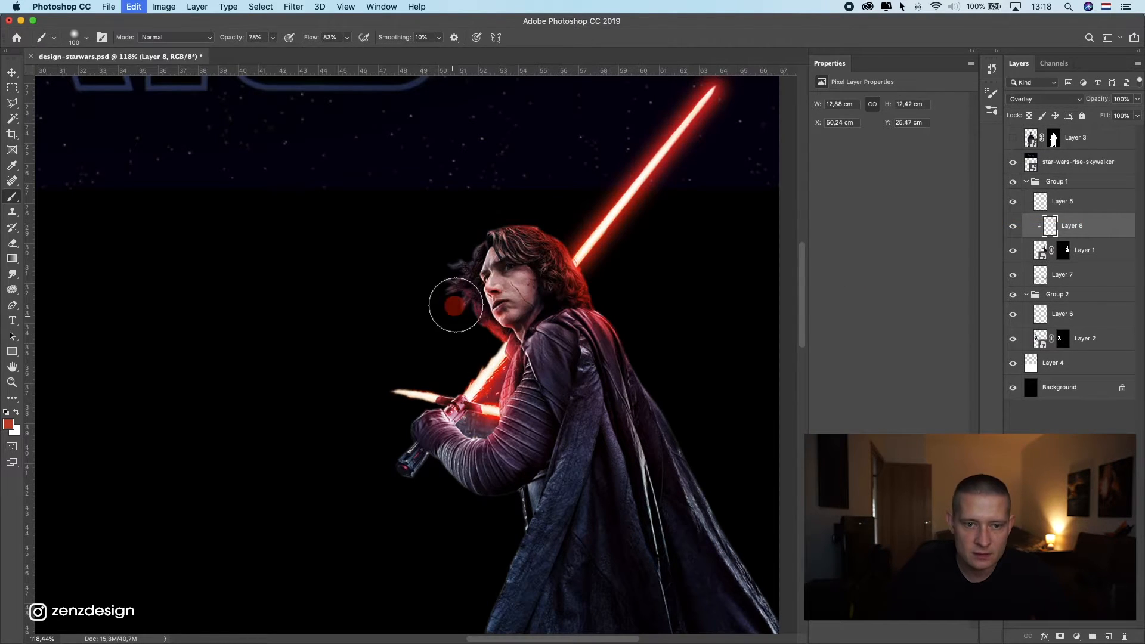
pyautogui.press('super+z')
pyautogui.click(504, 428)
pyautogui.press('super+z')
pyautogui.moveTo(447, 421)
pyautogui.mouseDown()
pyautogui.moveTo(472, 401)
pyautogui.moveTo(483, 423)
pyautogui.mouseUp()
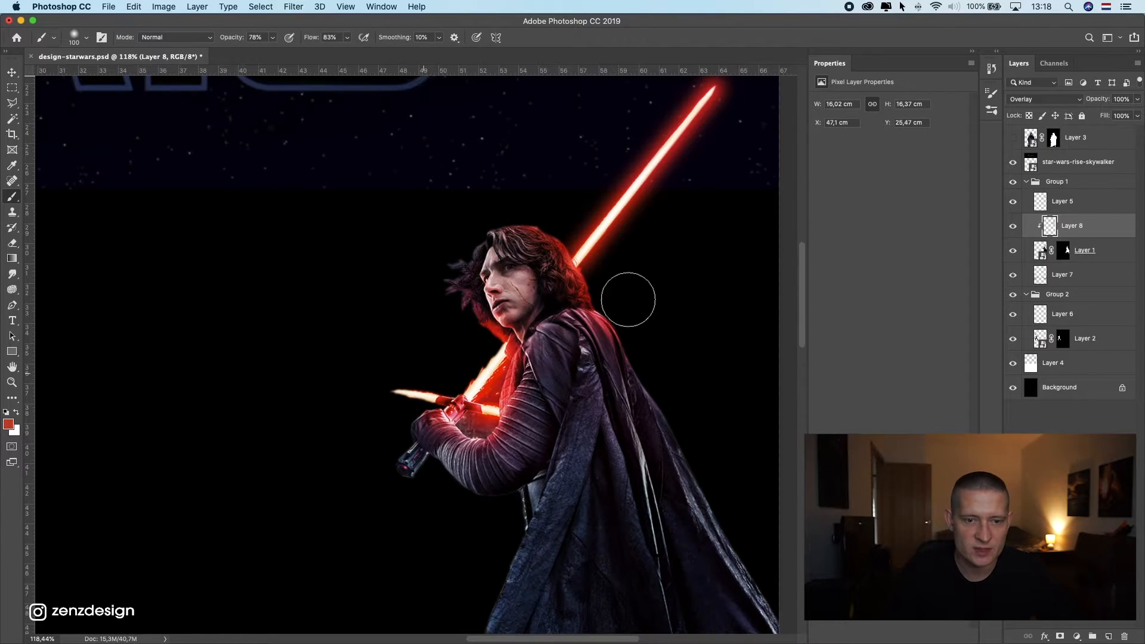
pyautogui.click(683, 366)
pyautogui.moveTo(652, 396); pyautogui.dragTo(722, 468)
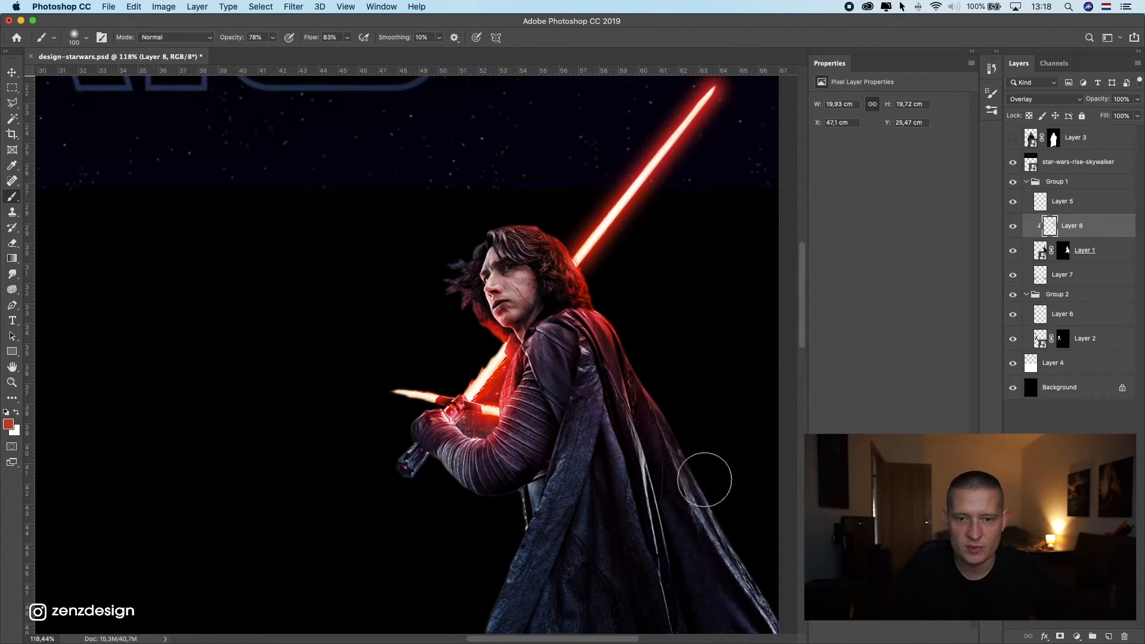
# - Add a new layer above Layer 2 in Group 2 and clip it to Layer 2
pyautogui.scroll(-5, 572, 455)
pyautogui.scroll(6, 409, 383)
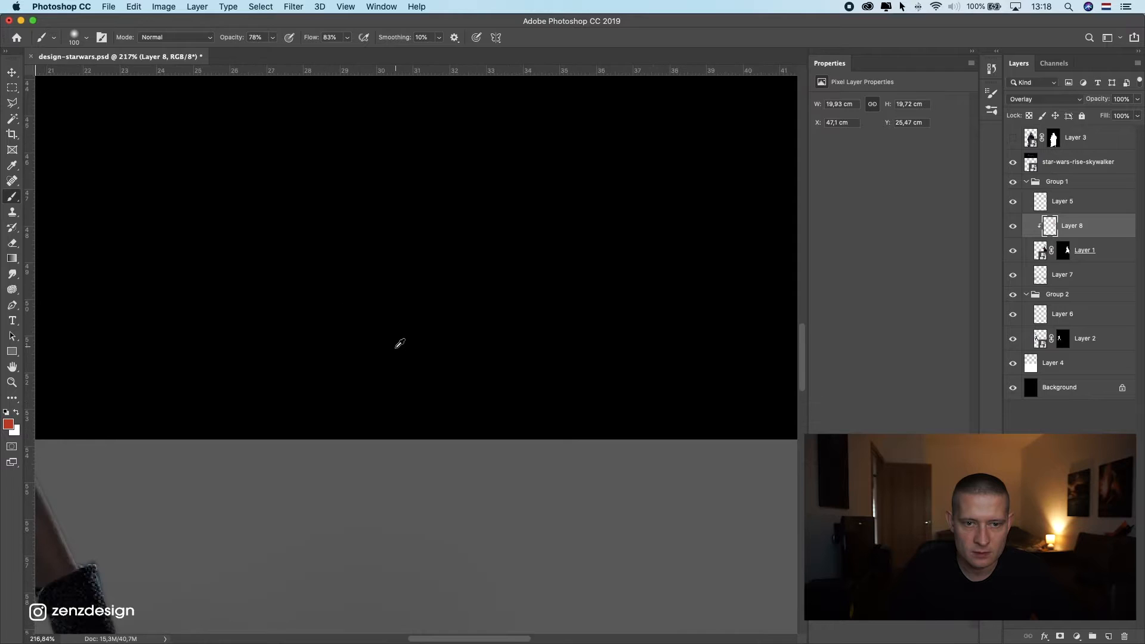
pyautogui.scroll(-4, 399, 340)
pyautogui.scroll(3, 290, 289)
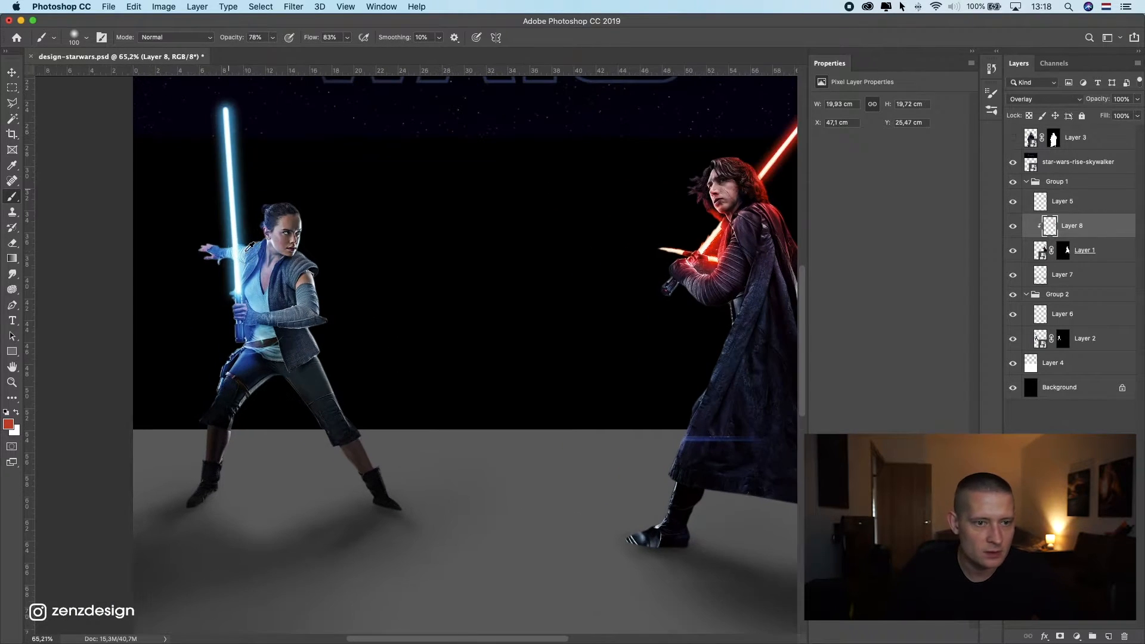
pyautogui.click(1051, 319)
pyautogui.click(1012, 343)
pyautogui.click(1012, 343)
pyautogui.click(1094, 338)
pyautogui.click(1108, 636)
pyautogui.rightClick(1086, 349)
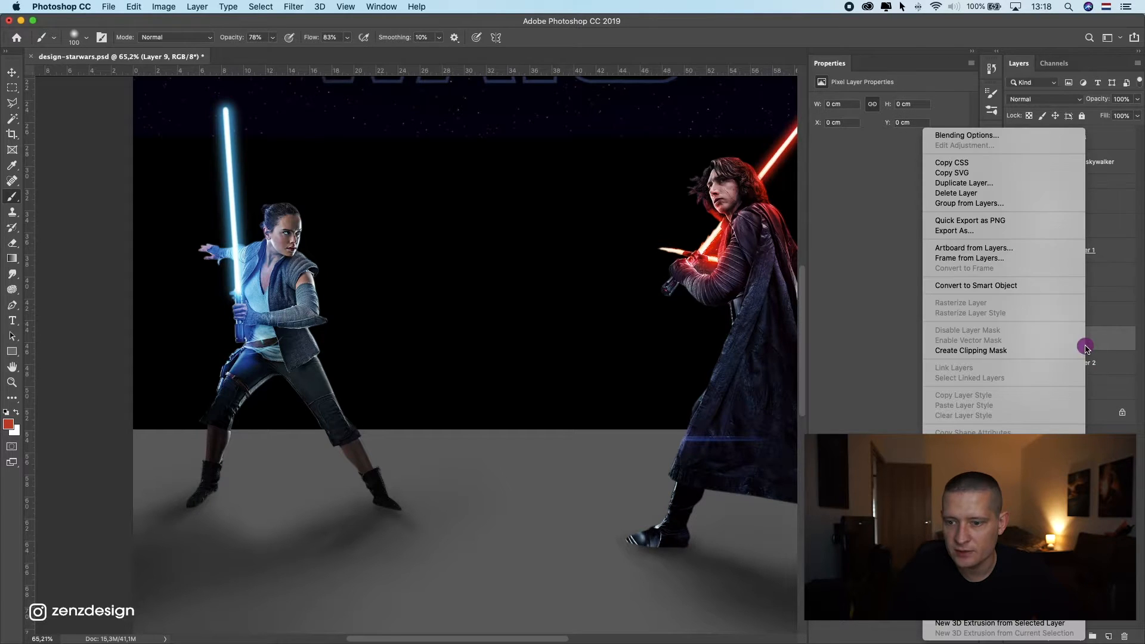
pyautogui.click(1019, 350)
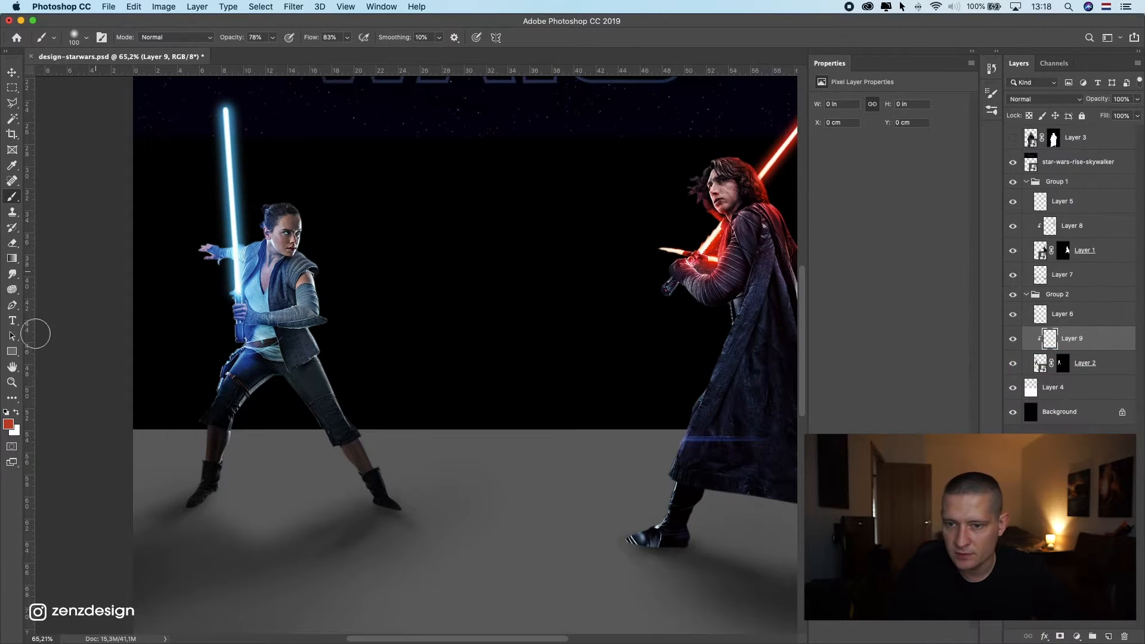
# - Set the brush colour to blue #428aab sampled beside the blue lightsaber
pyautogui.click(9, 424)
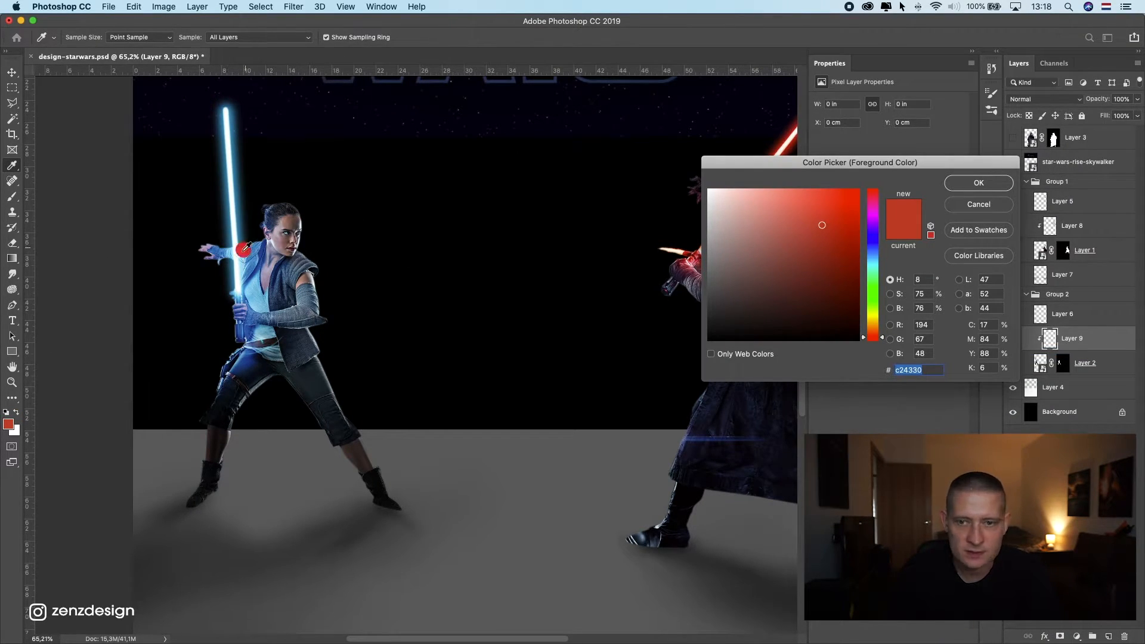
pyautogui.click(249, 244)
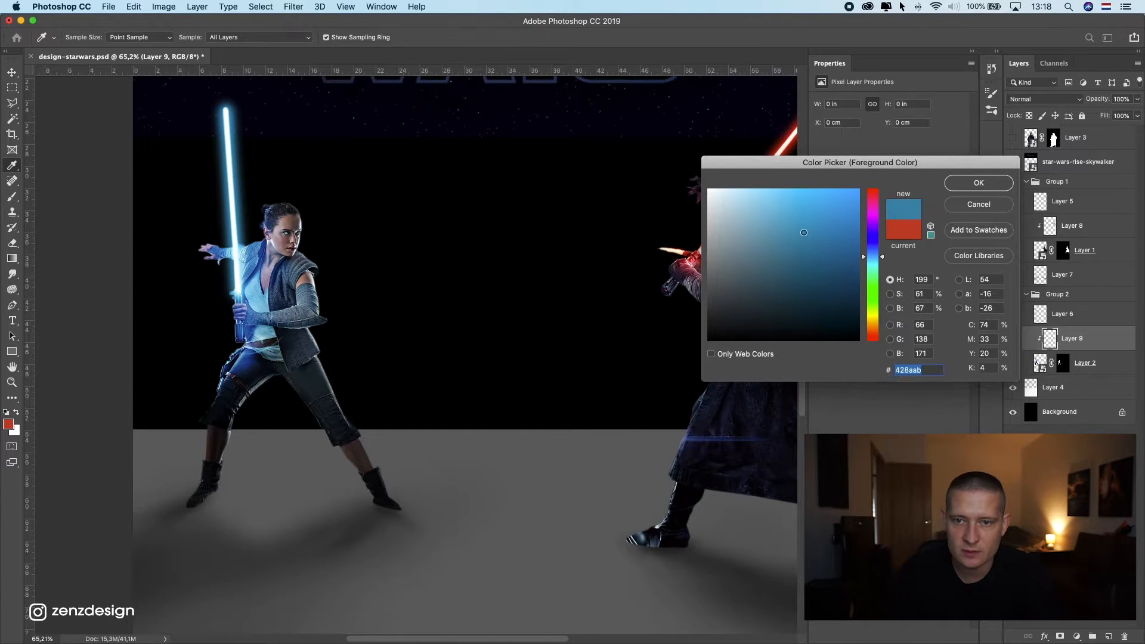
pyautogui.press('Return')
pyautogui.press('b')
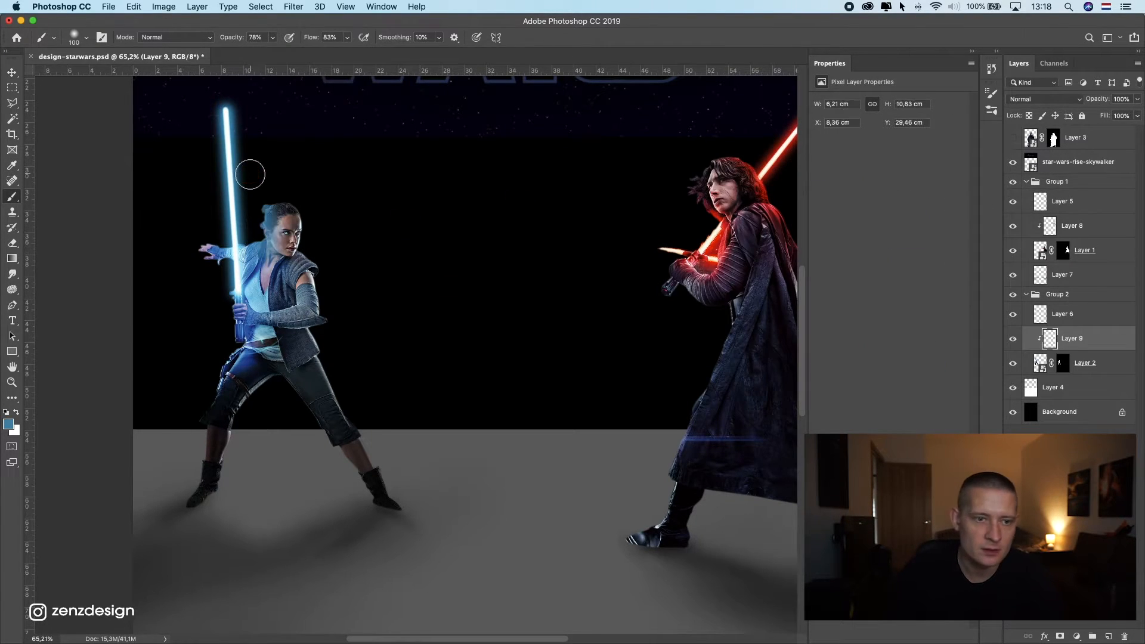
# - Set Layer 9's blend mode to Overlay and start painting blue light over the blue-lightsaber figure, undoing the last stroke by the outstretched arm
pyautogui.click(1042, 99)
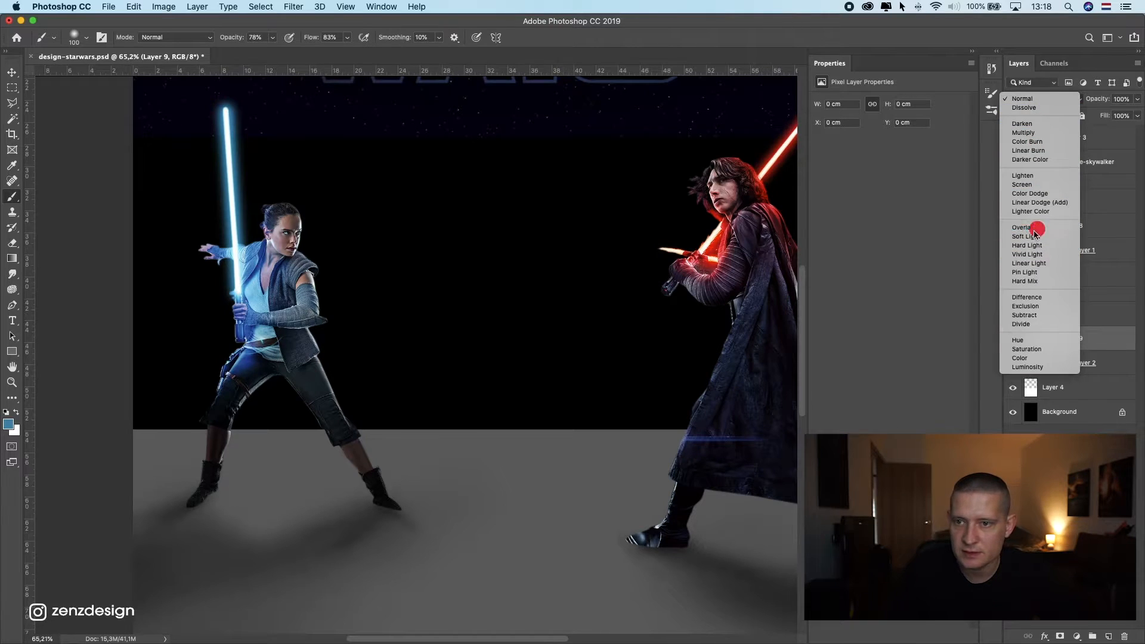
pyautogui.click(1041, 228)
pyautogui.click(280, 181)
pyautogui.click(260, 331)
pyautogui.click(209, 274)
pyautogui.press('super+z')
# - Paint more blue light onto the blue-lightsaber figure's scarf, hair edge, front leg, waist and raised forearm
pyautogui.click(223, 225)
pyautogui.click(280, 177)
pyautogui.click(310, 176)
pyautogui.click(216, 373)
pyautogui.click(188, 438)
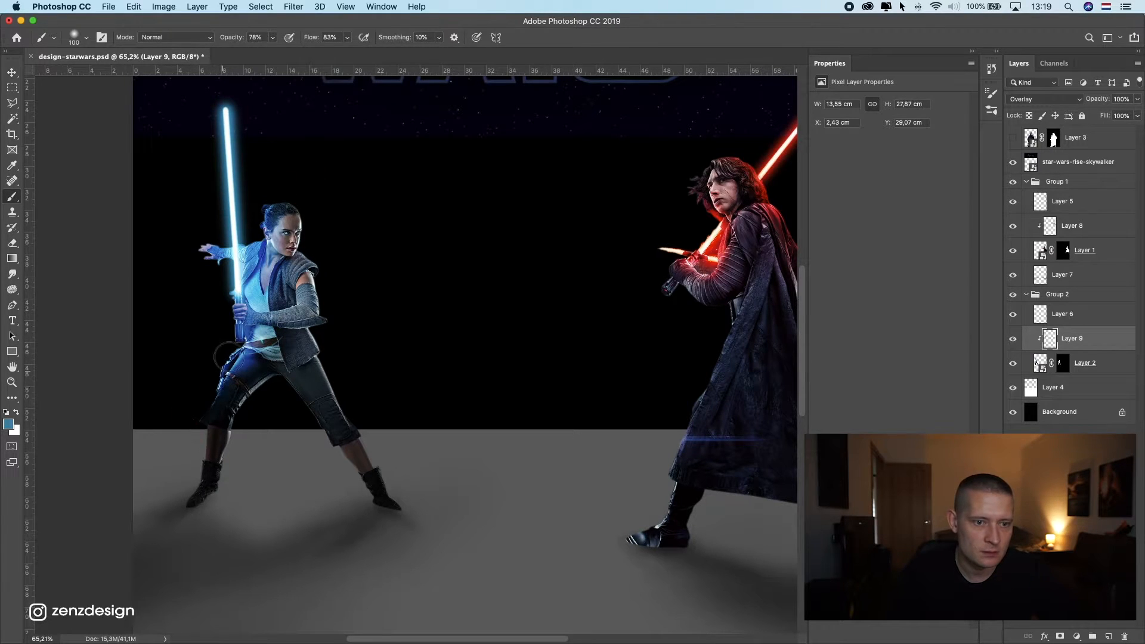
pyautogui.click(277, 325)
pyautogui.click(311, 285)
pyautogui.moveTo(322, 308); pyautogui.dragTo(305, 283)
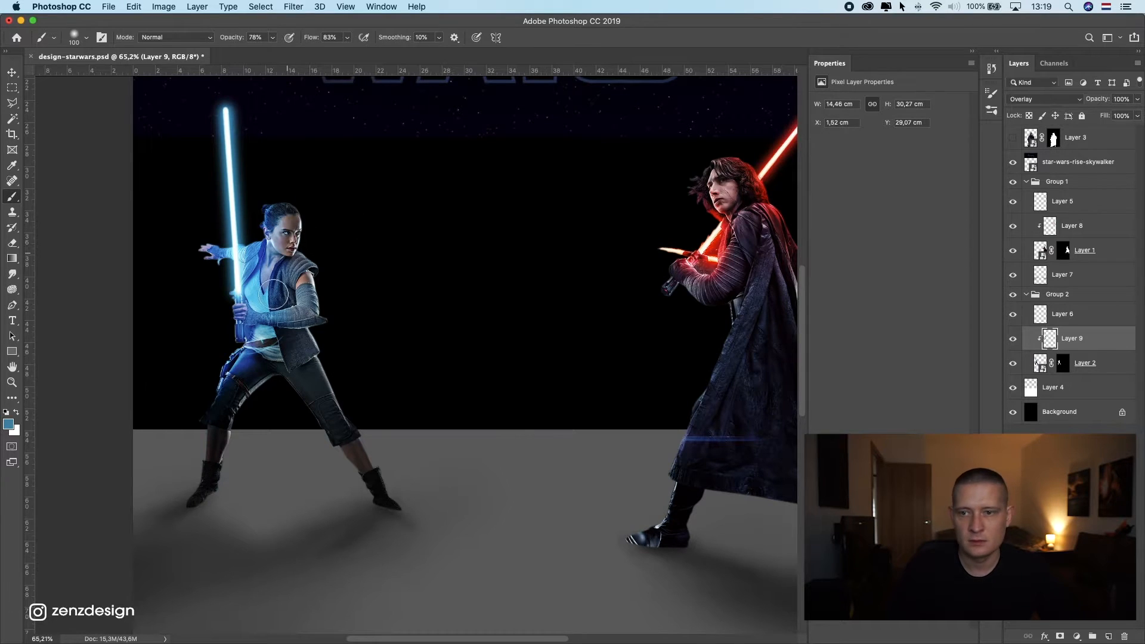
pyautogui.scroll(-4, 273, 295)
pyautogui.scroll(2, 386, 318)
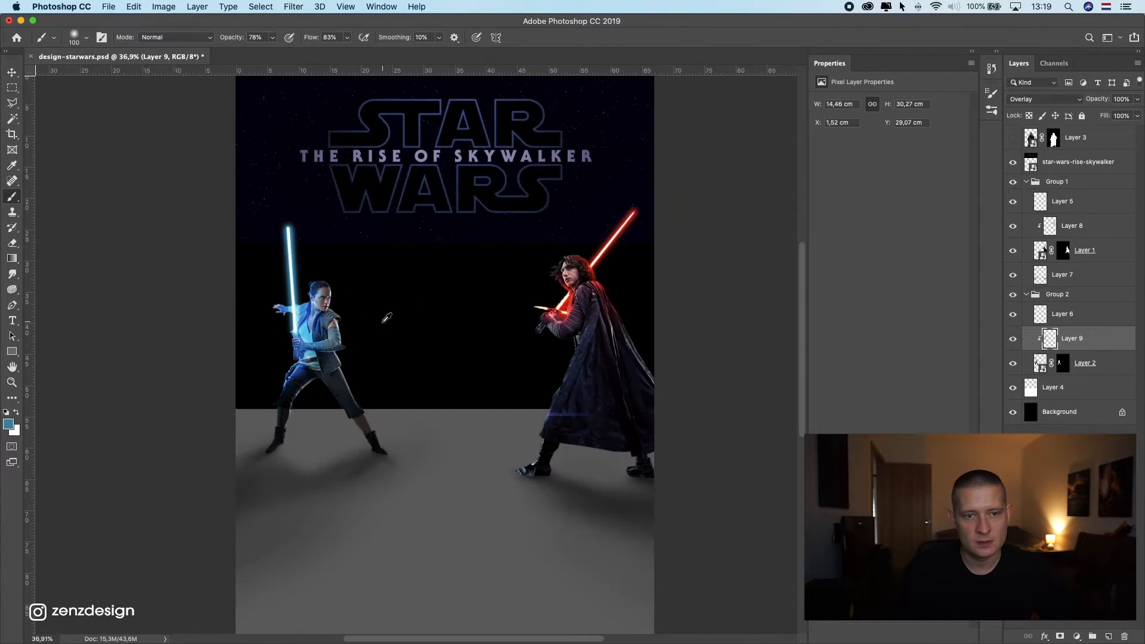
pyautogui.scroll(2, 437, 284)
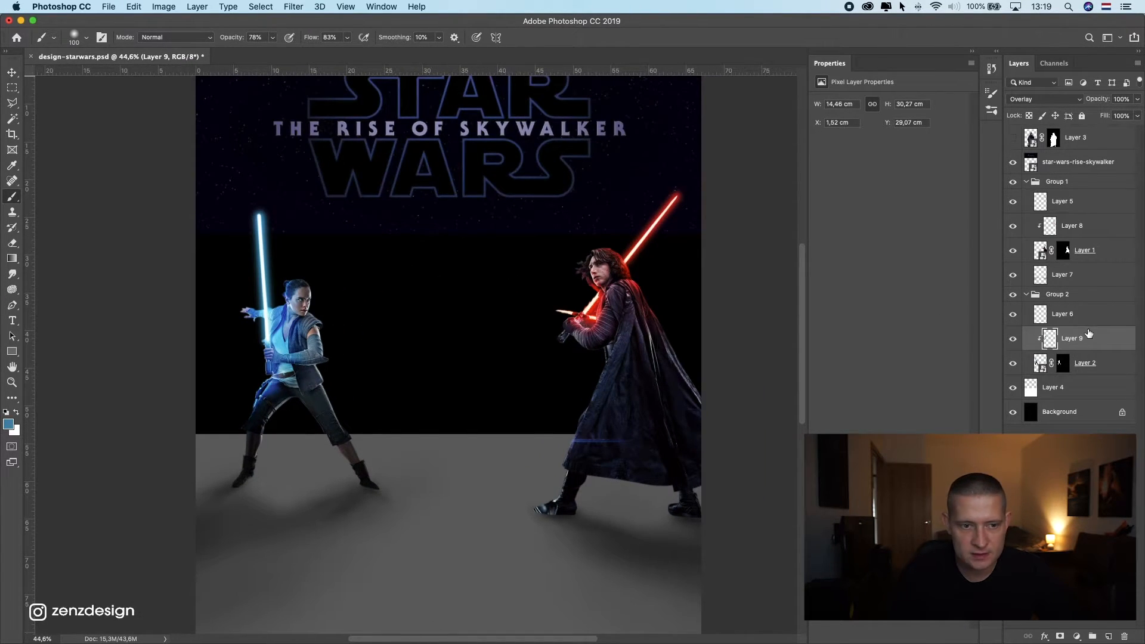
# - Add a Curves adjustment layer directly above Layer 2, clipped to the blue-lightsaber figure
pyautogui.click(1091, 353)
pyautogui.press('space')
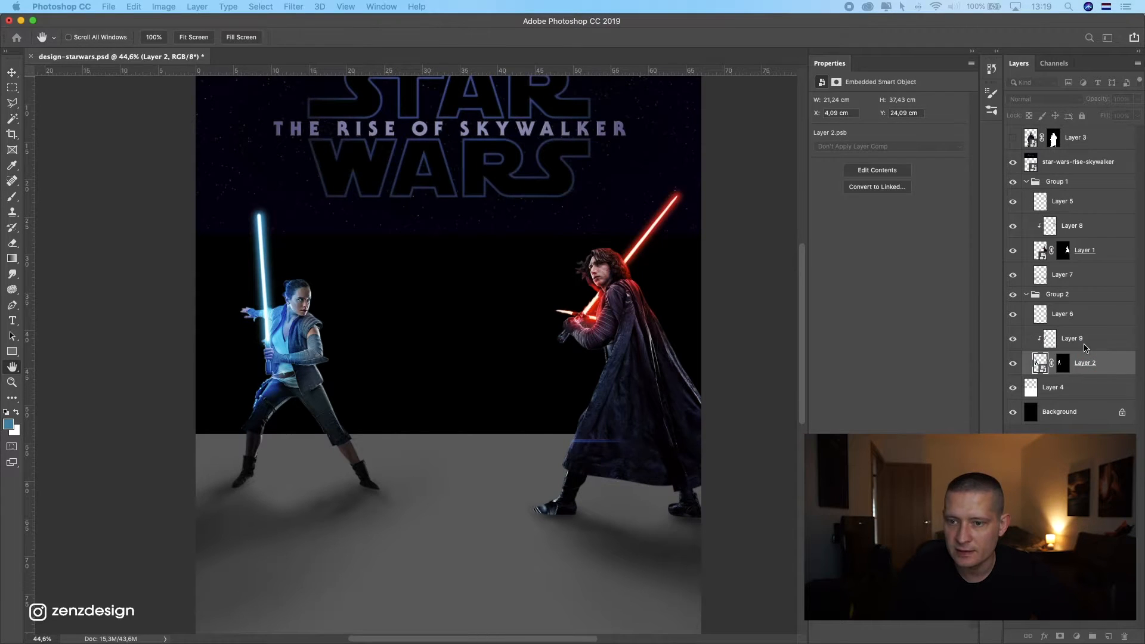
pyautogui.click(1080, 638)
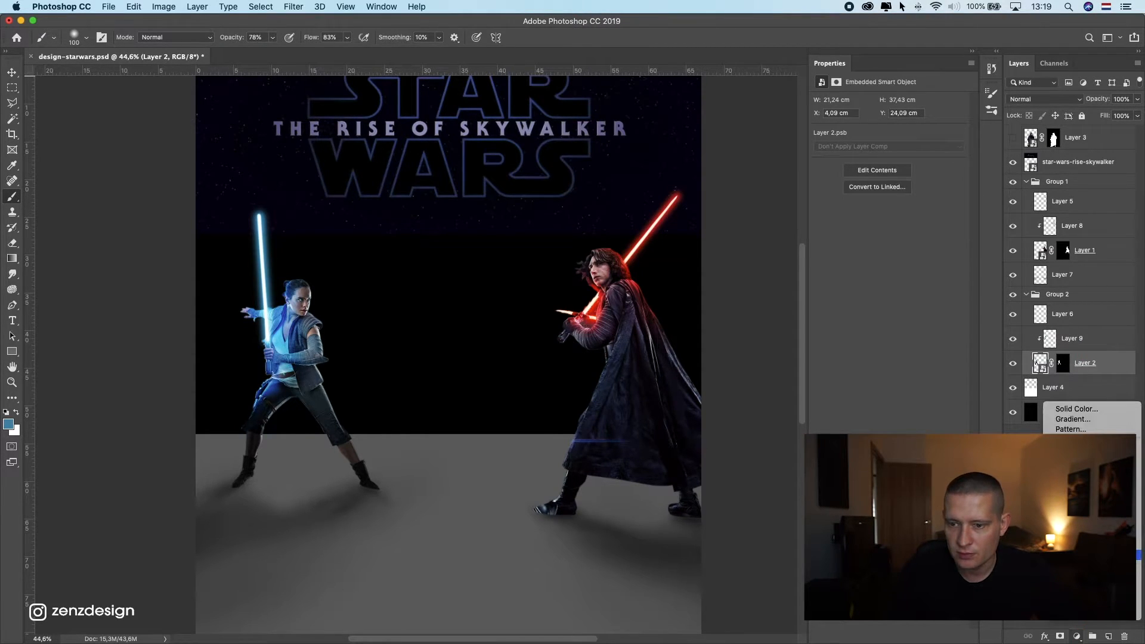
pyautogui.click(1074, 462)
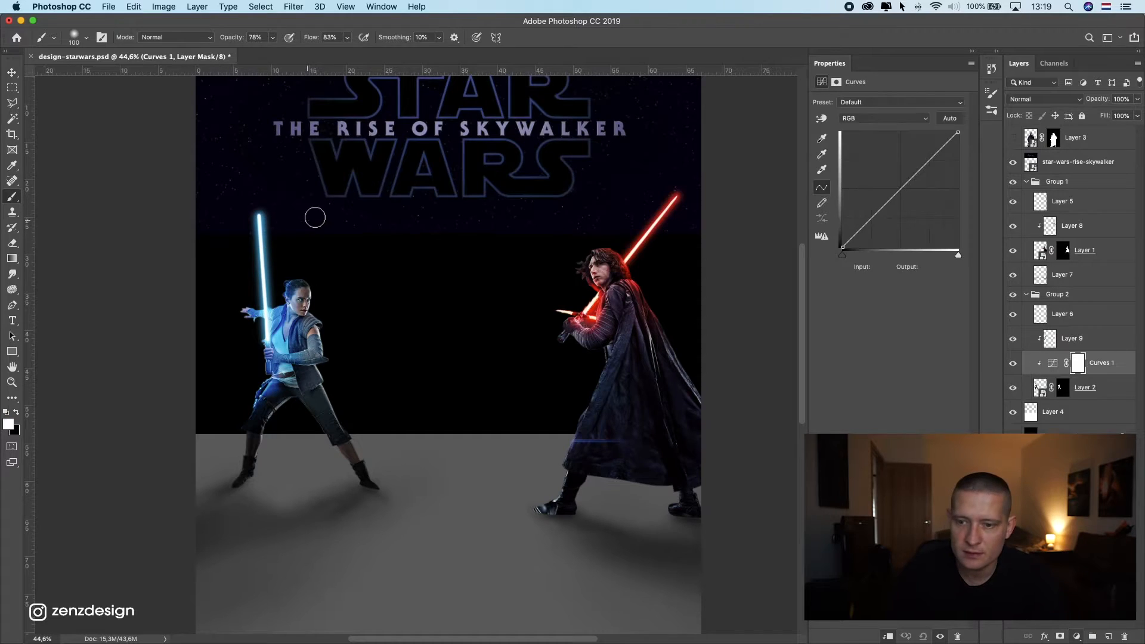
# - Darken the blue-lightsaber figure with a curve point at input 104, output 66 and the white point at input 246, and compare before and after
pyautogui.moveTo(891, 199); pyautogui.dragTo(891, 216)
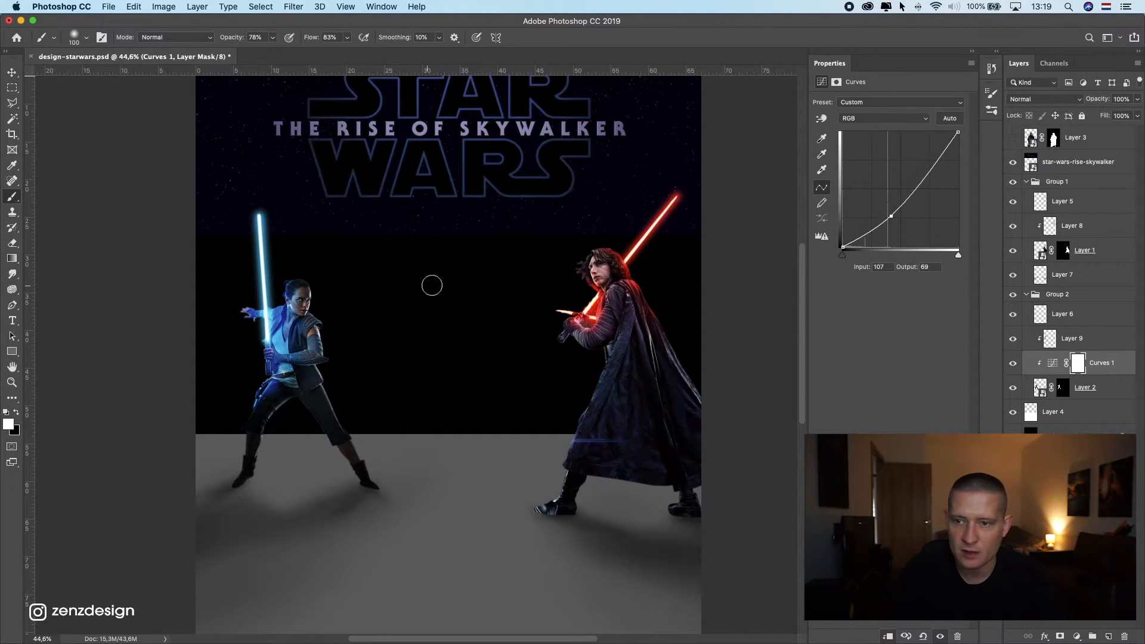
pyautogui.moveTo(896, 216); pyautogui.dragTo(894, 217)
pyautogui.press('super+z')
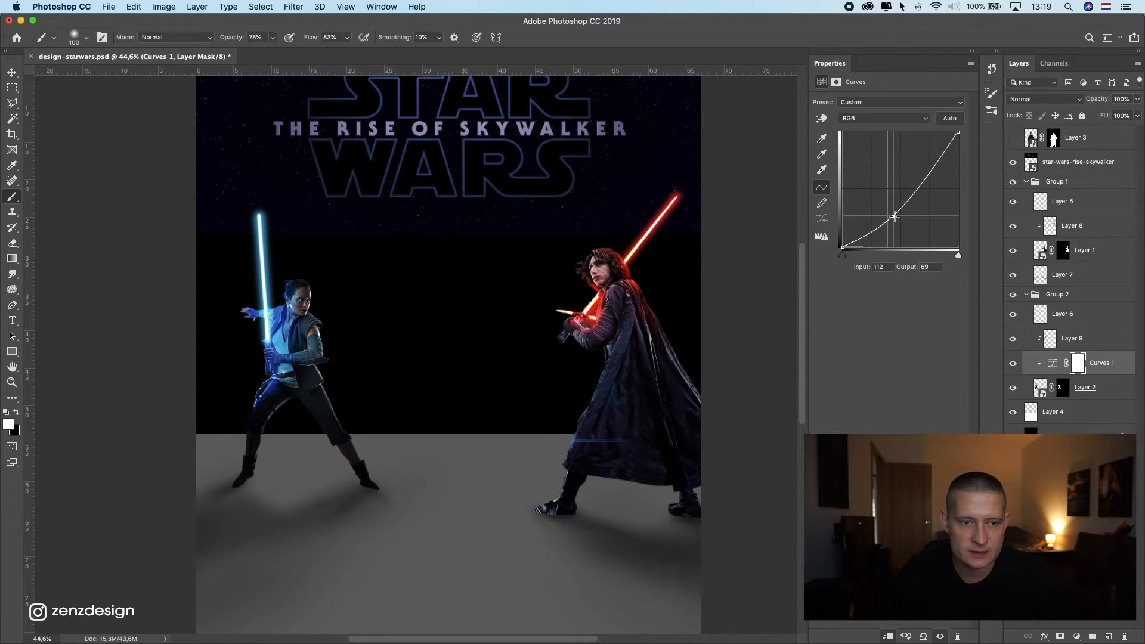
pyautogui.moveTo(960, 131)
pyautogui.mouseDown()
pyautogui.moveTo(942, 125)
pyautogui.moveTo(958, 124)
pyautogui.mouseUp()
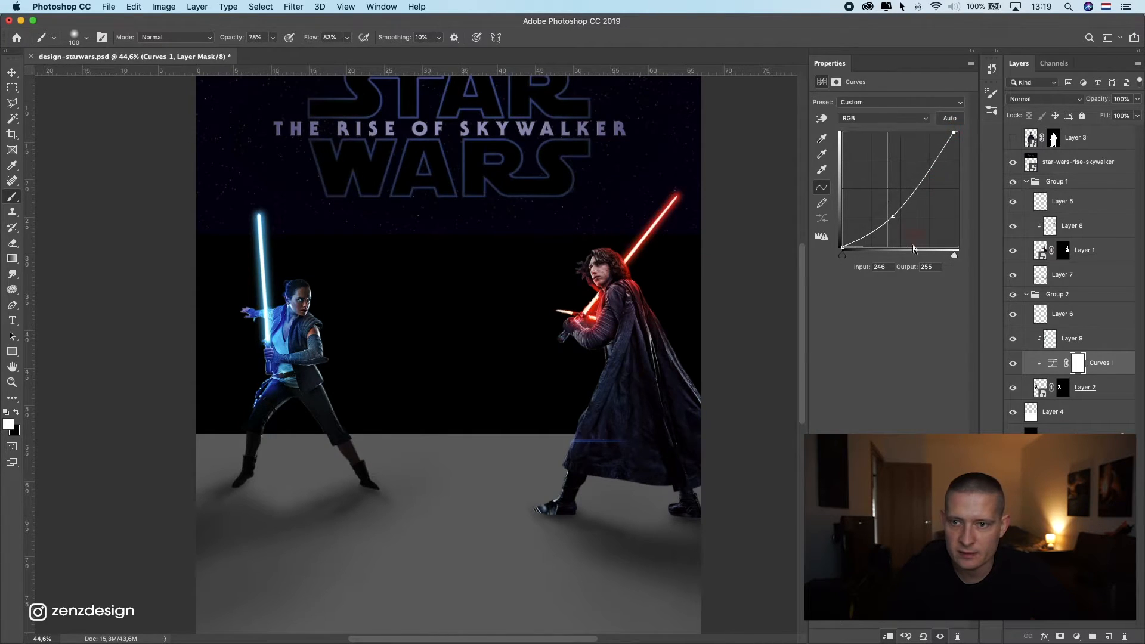
pyautogui.moveTo(896, 213); pyautogui.dragTo(890, 217)
pyautogui.click(900, 372)
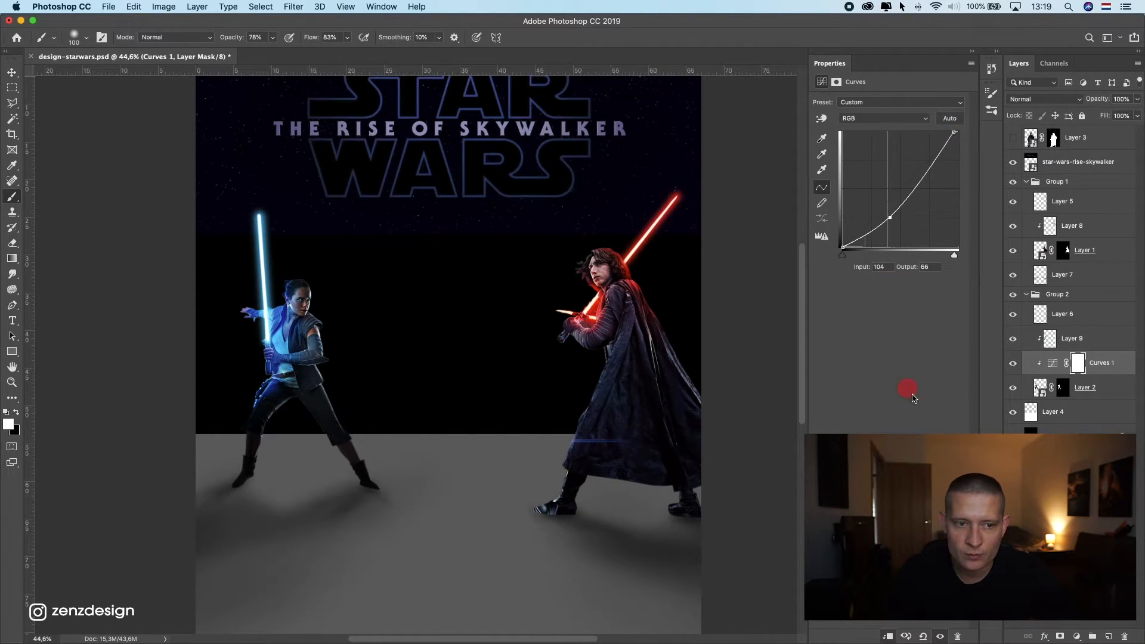
pyautogui.click(1012, 363)
pyautogui.click(1012, 363)
pyautogui.scroll(-5, 628, 372)
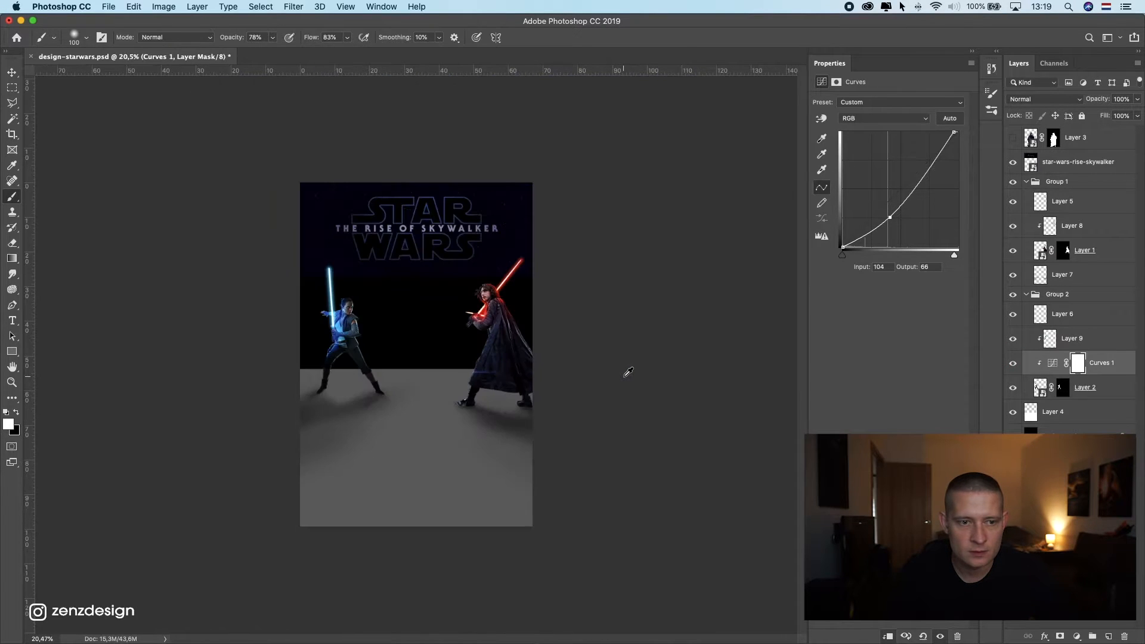
pyautogui.scroll(5, 374, 297)
# - Add a Curves adjustment layer above Layer 1, clipped to the red-lightsaber figure
pyautogui.click(11, 72)
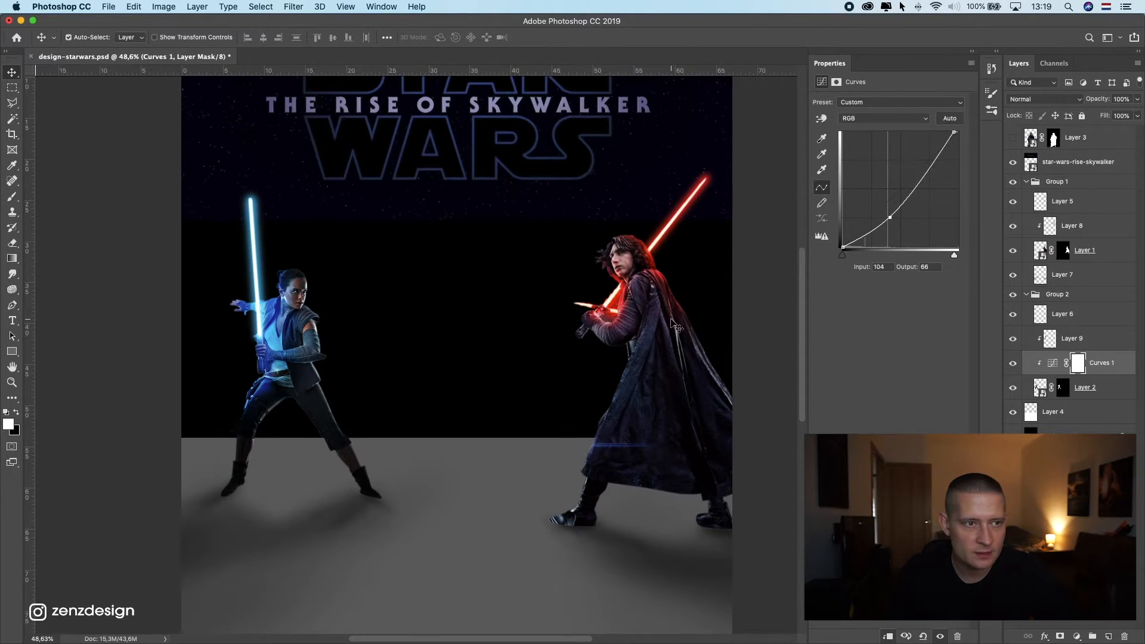
pyautogui.click(676, 327)
pyautogui.click(1077, 636)
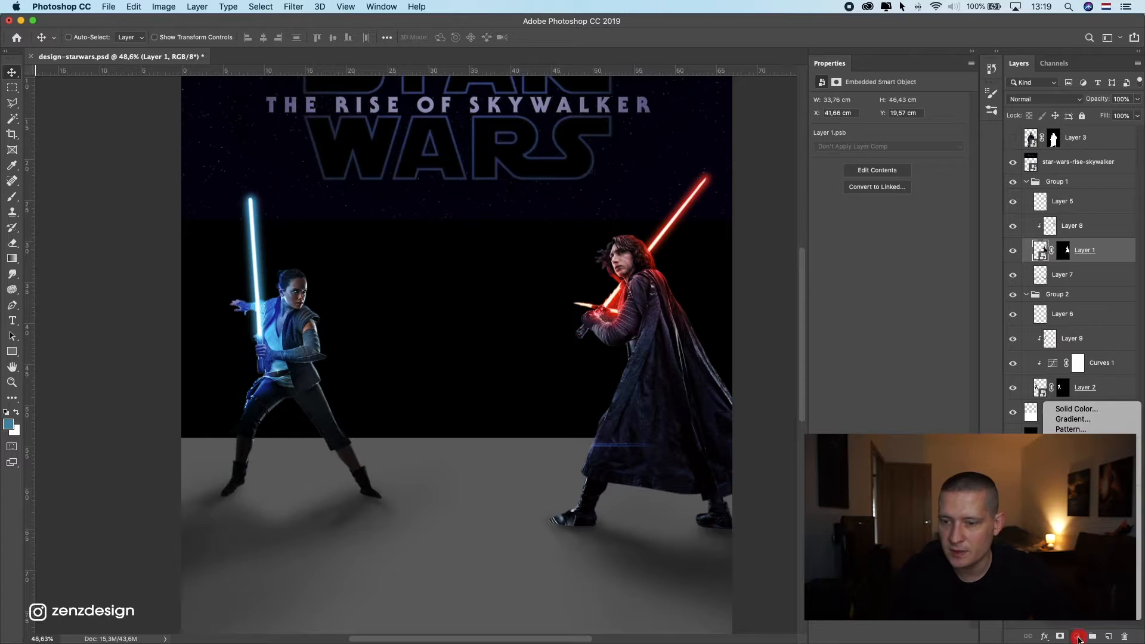
pyautogui.click(1073, 465)
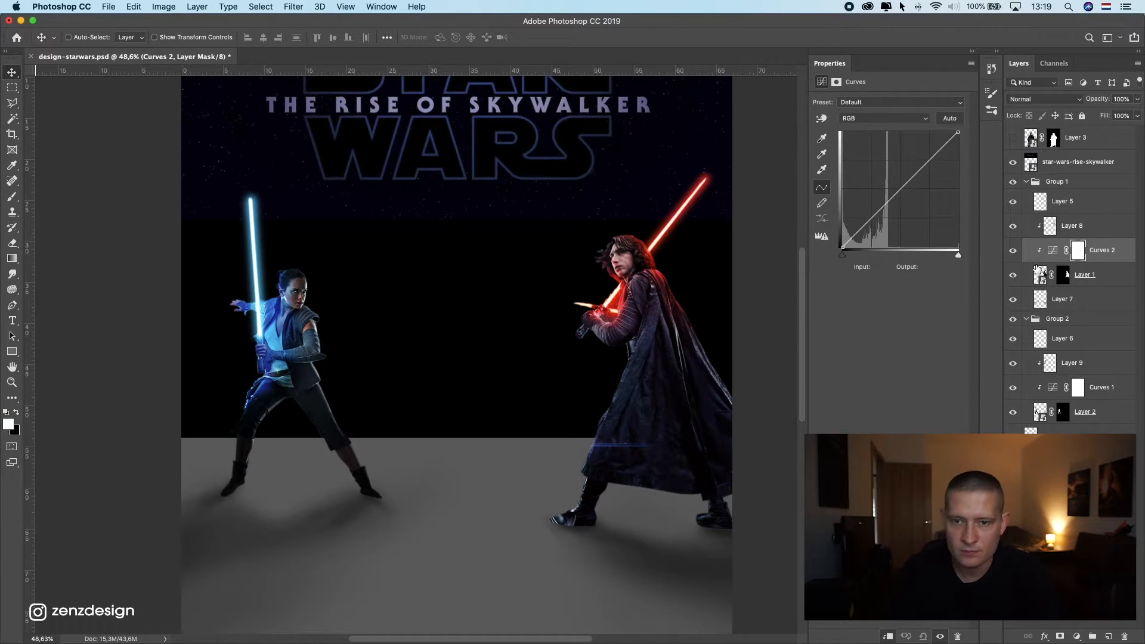
# - Darken the red-lightsaber figure with a curve point at input 107, output 71, move the white point slightly inward, and compare before and after
pyautogui.moveTo(887, 205); pyautogui.dragTo(893, 213)
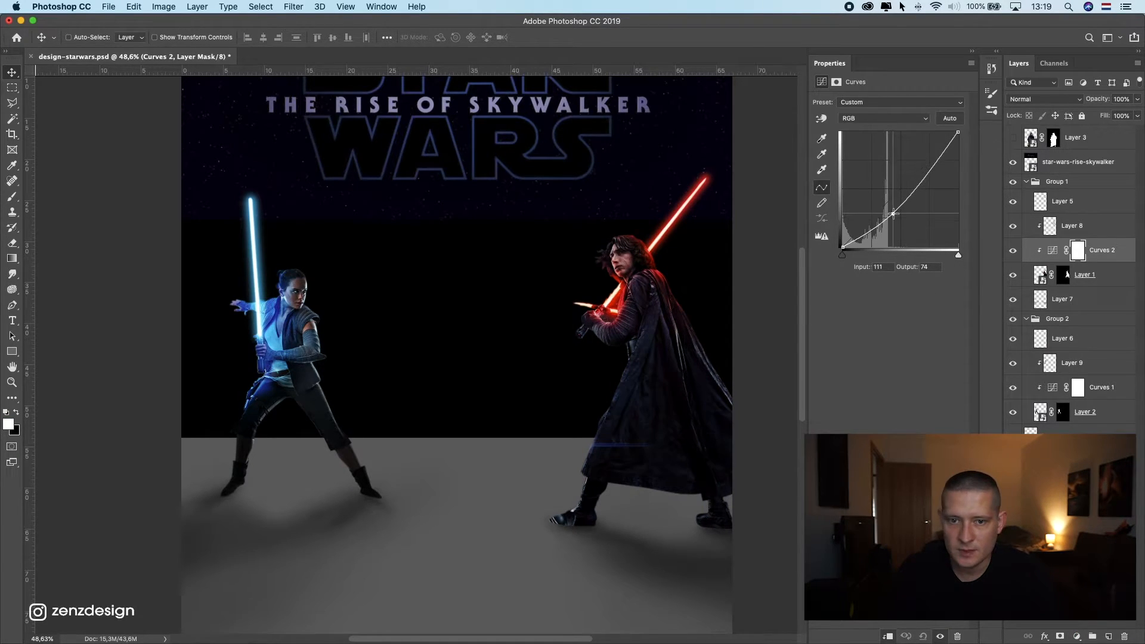
pyautogui.moveTo(958, 132); pyautogui.dragTo(953, 128)
pyautogui.moveTo(893, 213); pyautogui.dragTo(887, 215)
pyautogui.scroll(-5, 501, 323)
pyautogui.scroll(4, 486, 332)
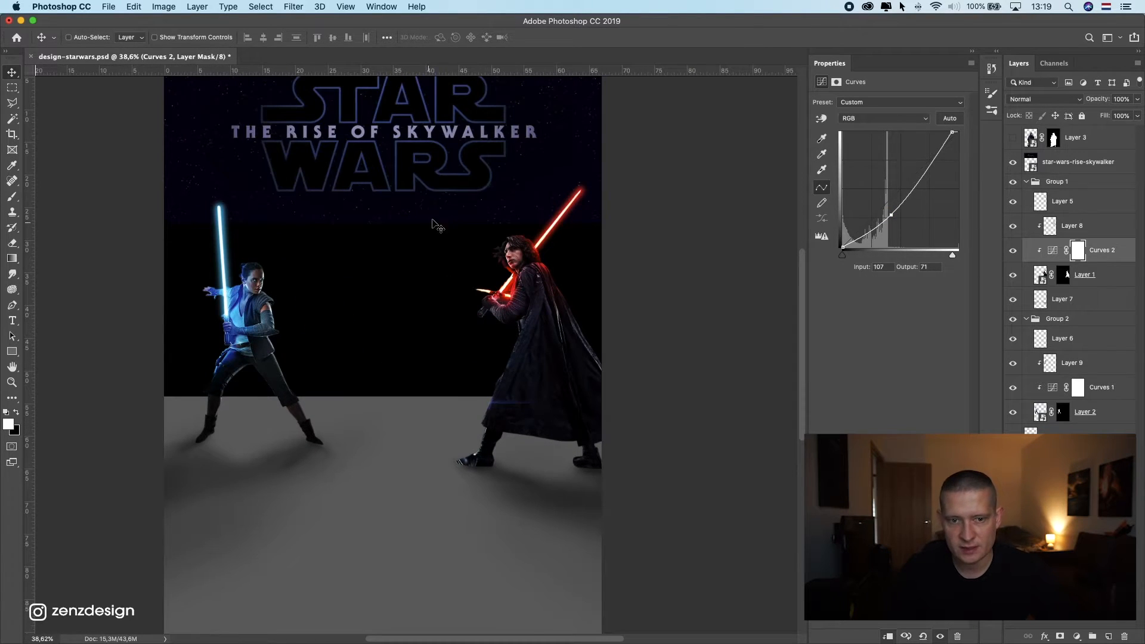
pyautogui.scroll(2, 399, 237)
pyautogui.click(1013, 250)
pyautogui.click(1013, 251)
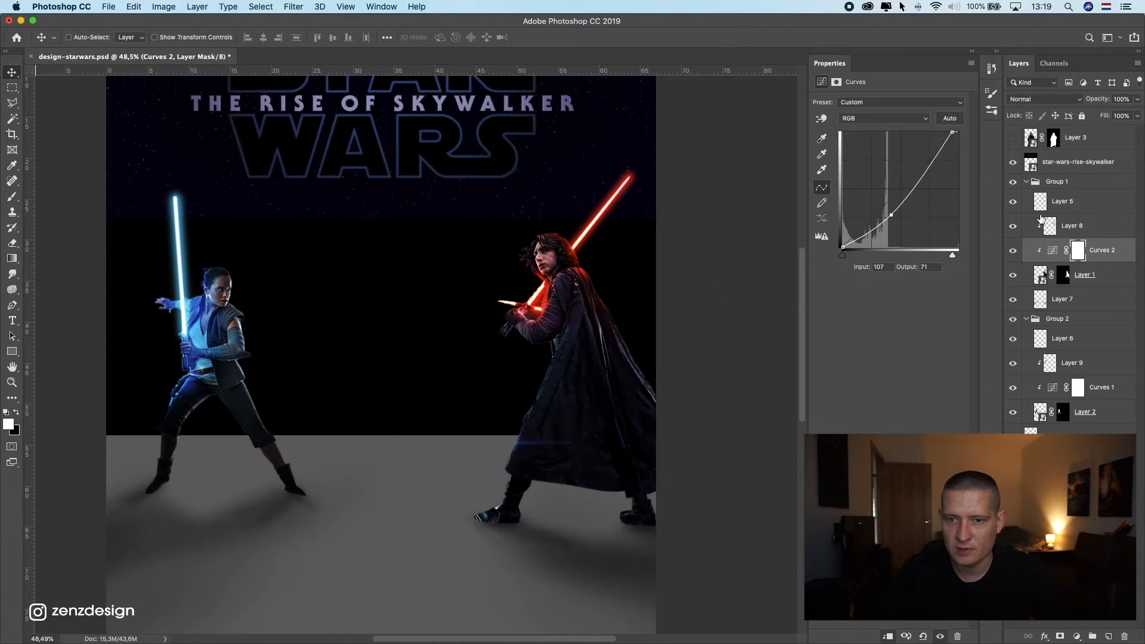
# - Make Layer 3 with the large central figure visible, select it, and check it against the two lightsaber figures
pyautogui.click(1012, 139)
pyautogui.click(1032, 137)
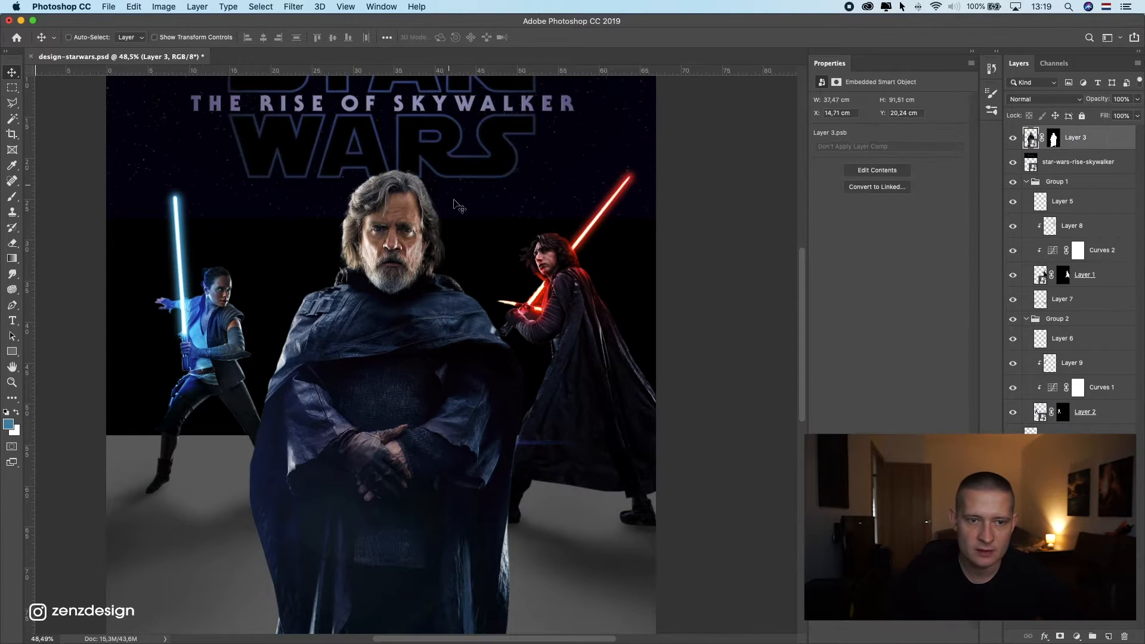
pyautogui.scroll(-5, 438, 229)
pyautogui.scroll(5, 431, 243)
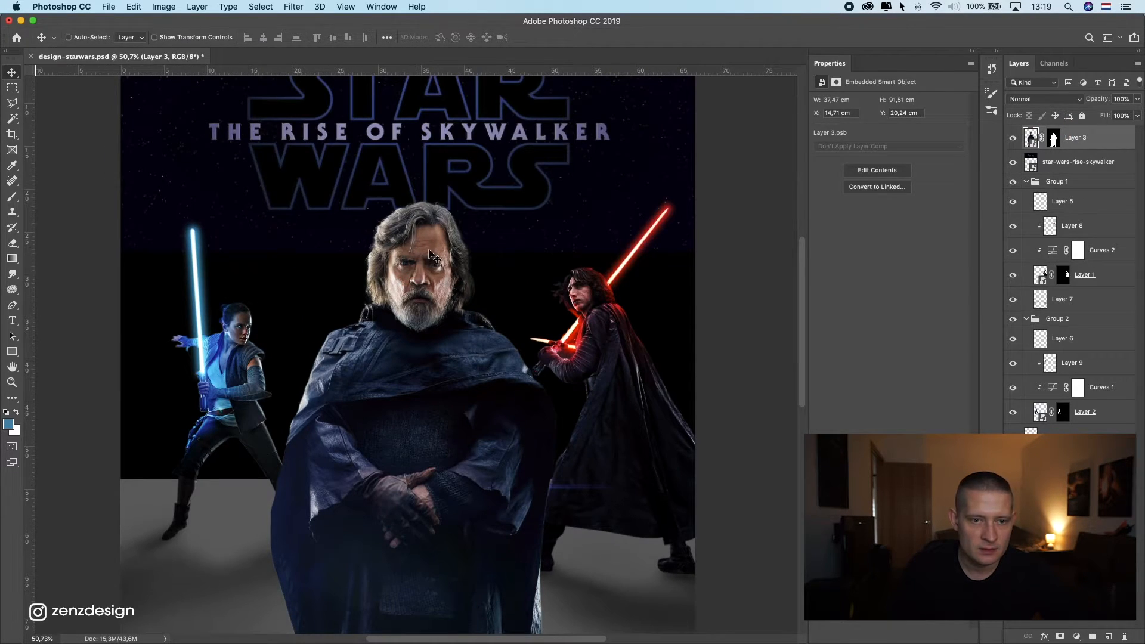
pyautogui.click(1013, 138)
pyautogui.click(1013, 138)
# - Create a new group above Layer 3, move Layer 3 into it, and hide the star-wars-rise-skywalker title layer
pyautogui.click(1094, 637)
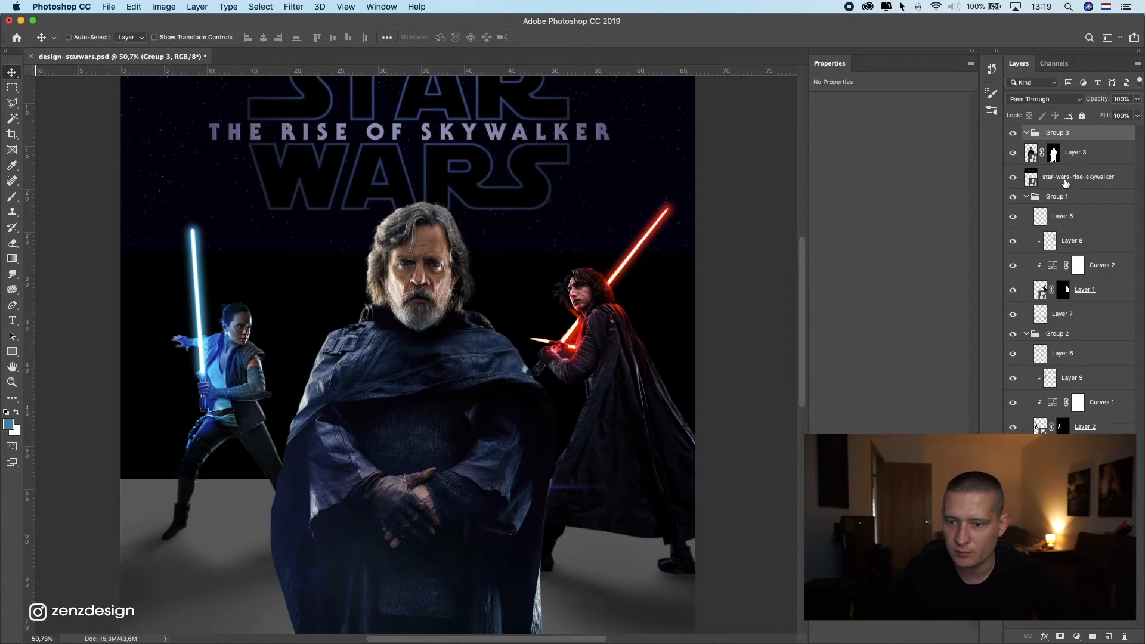
pyautogui.click(1093, 154)
pyautogui.click(1013, 177)
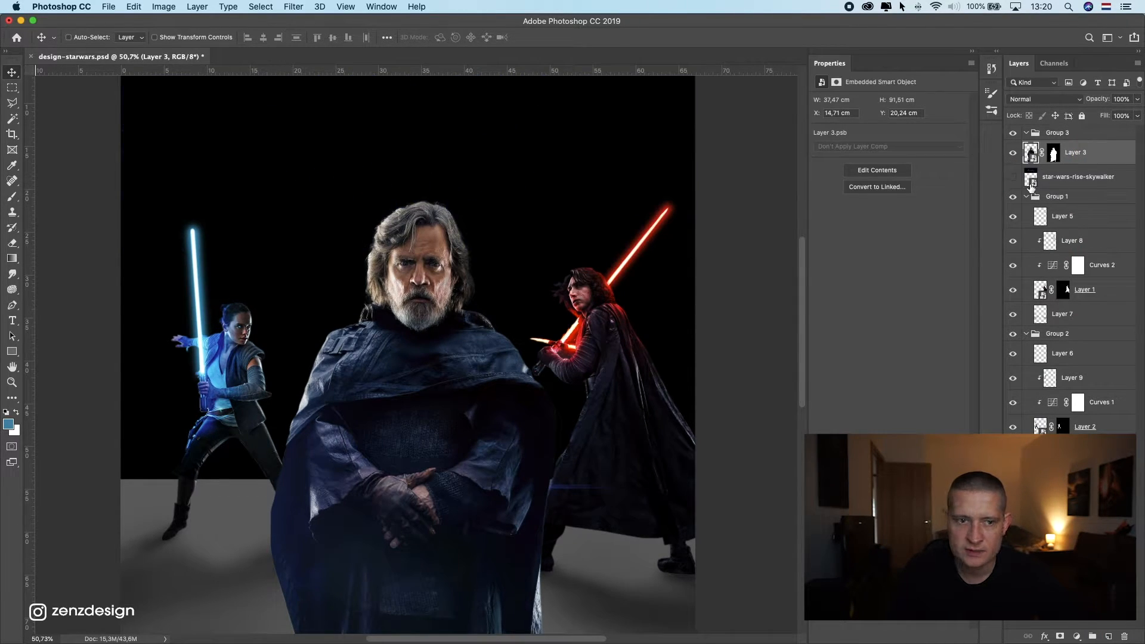
pyautogui.moveTo(1072, 157); pyautogui.dragTo(1098, 135)
pyautogui.doubleClick(1099, 158)
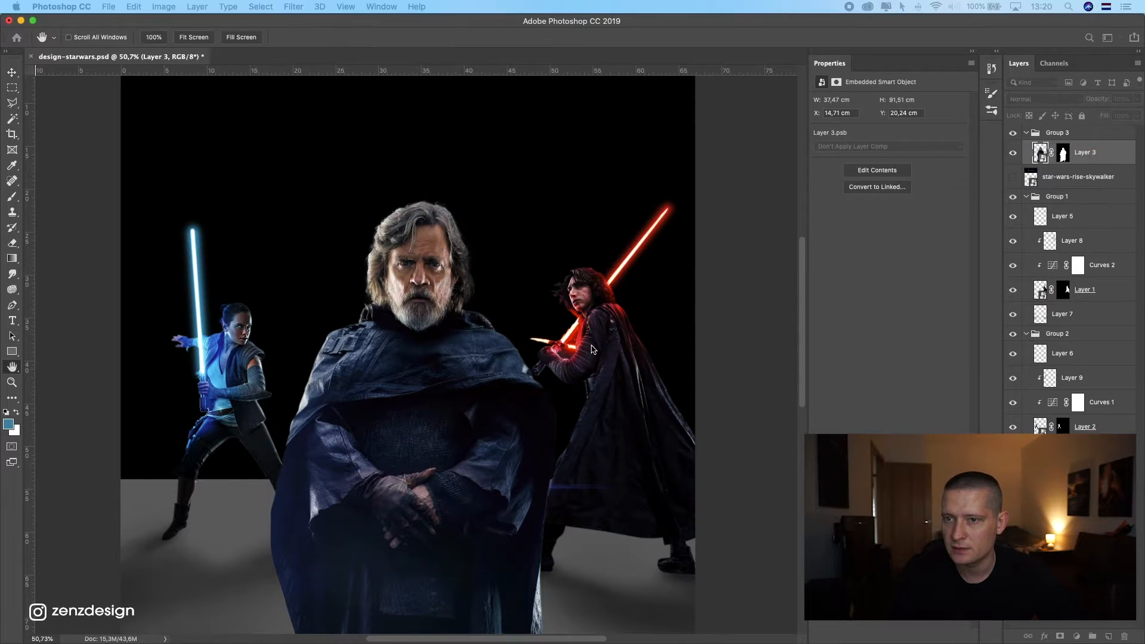
pyautogui.moveTo(773, 181); pyautogui.dragTo(773, 142)
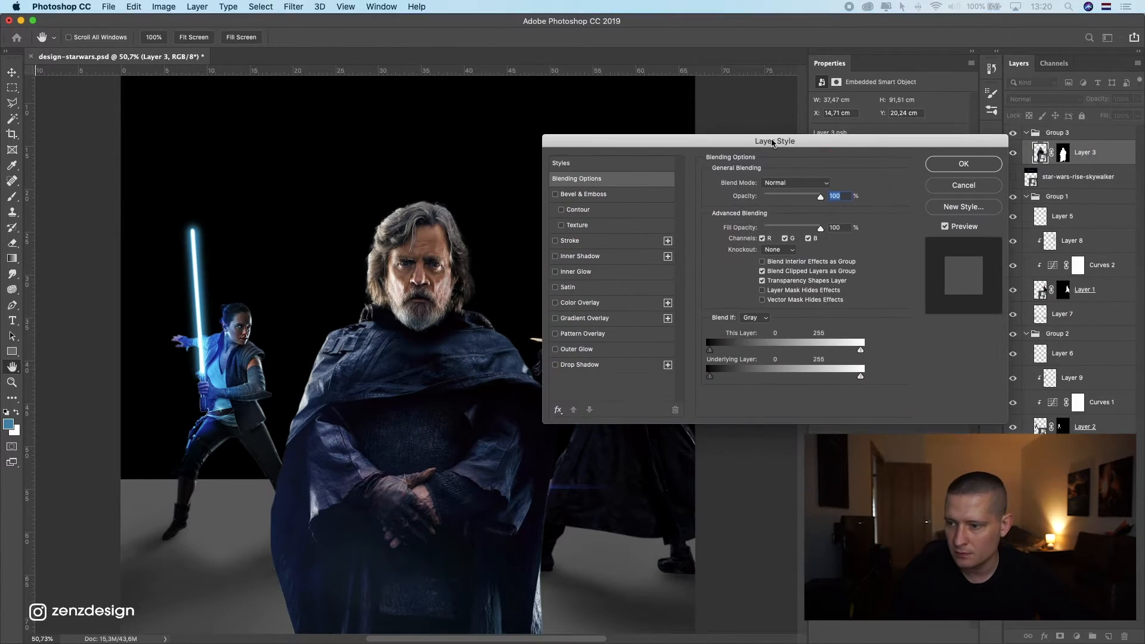
pyautogui.click(985, 186)
# - Add a Curves adjustment clipped to Layer 3 and darken the central figure with a point at input 134, output 79
pyautogui.click(1079, 636)
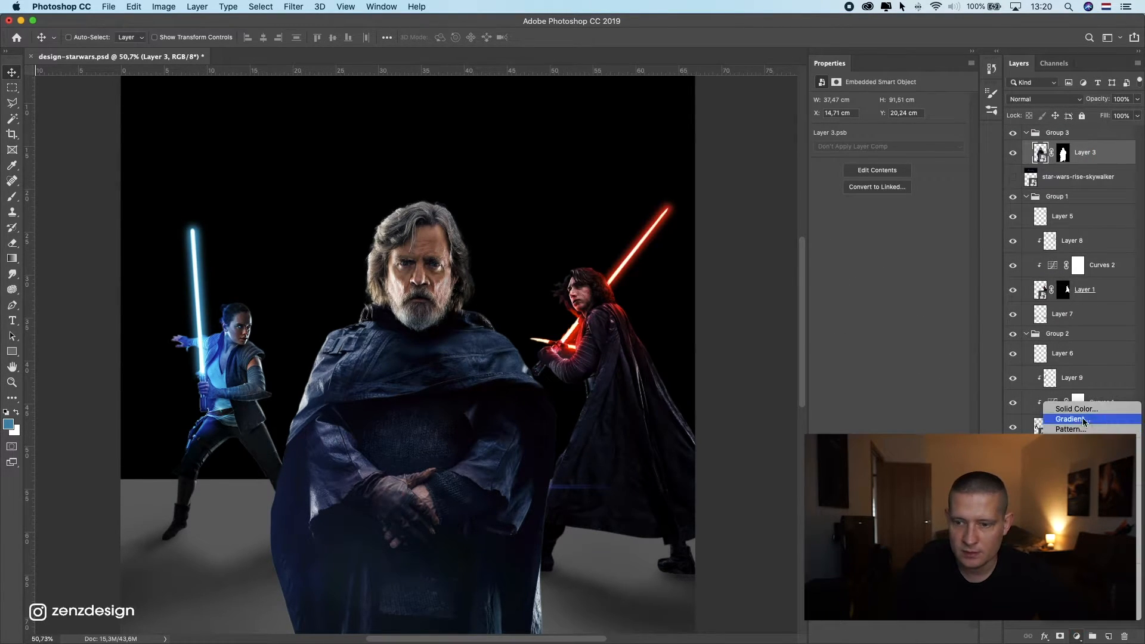
pyautogui.click(1071, 465)
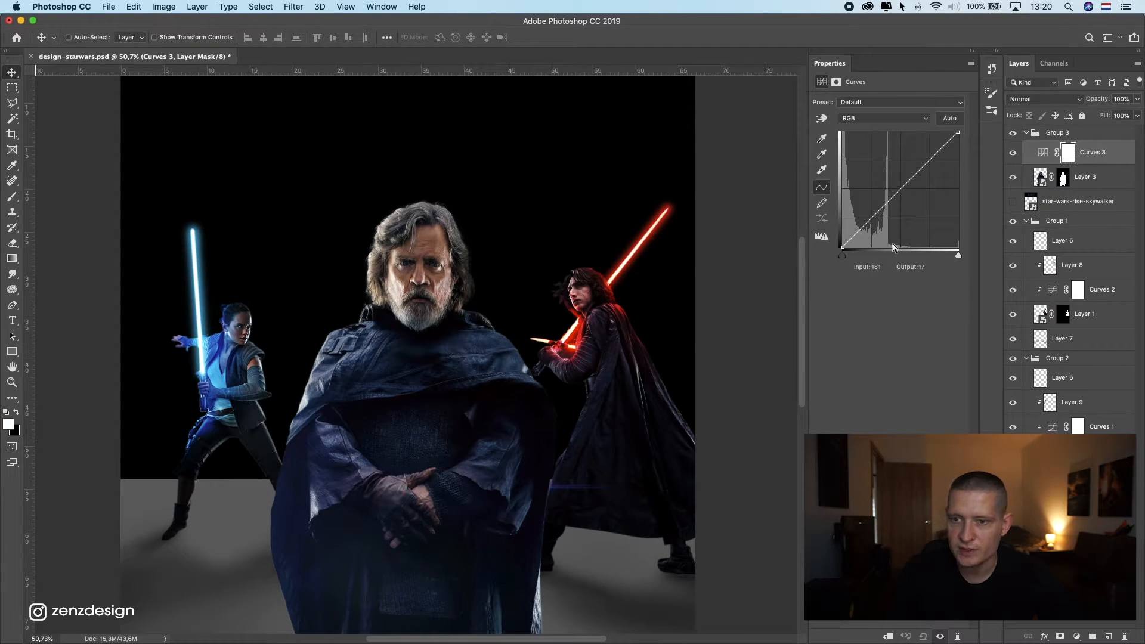
pyautogui.click(885, 637)
pyautogui.moveTo(890, 199); pyautogui.dragTo(903, 211)
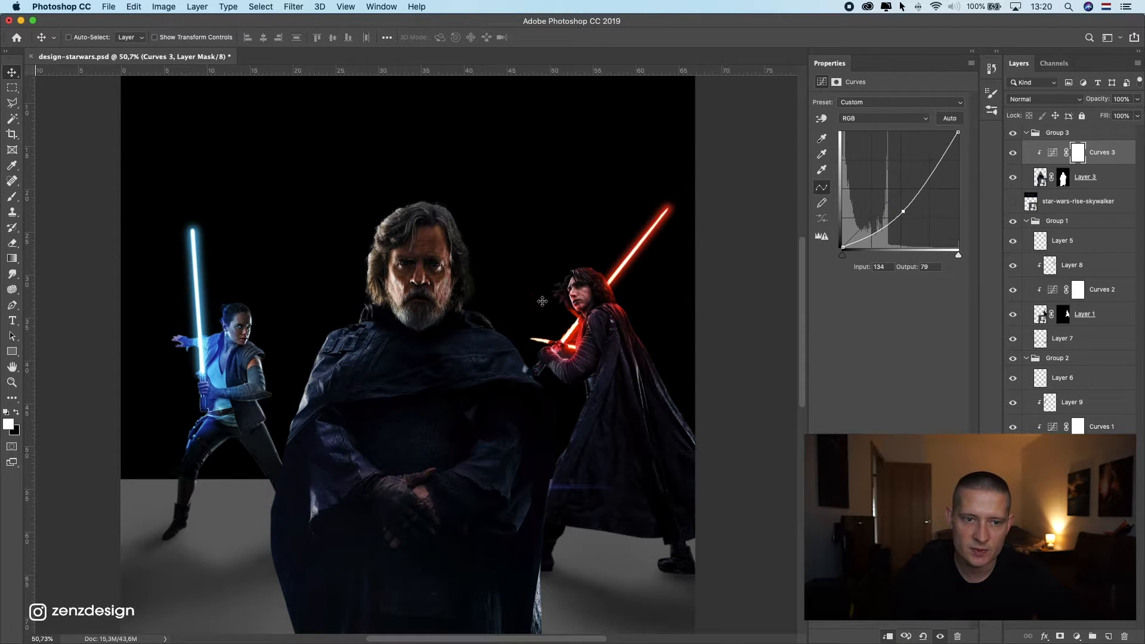
pyautogui.scroll(-5, 544, 303)
pyautogui.scroll(5, 548, 302)
pyautogui.scroll(-2, 547, 302)
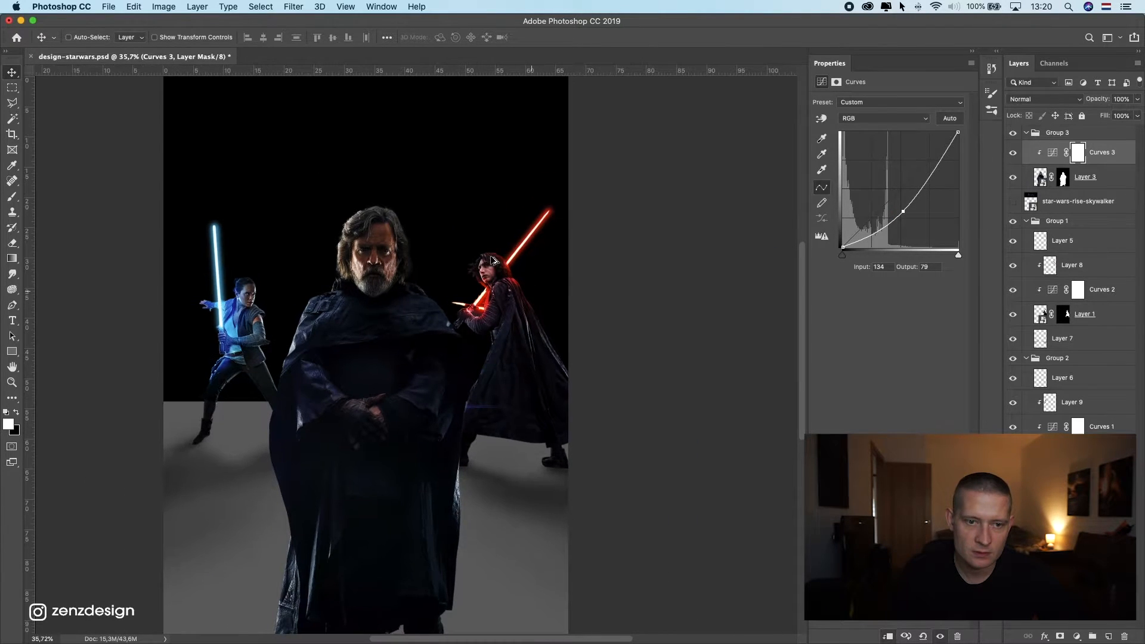
pyautogui.scroll(1, 501, 267)
# - Reshape the central figure's curve by lowering its highlight end and setting the midtone point to input 113, output 61
pyautogui.moveTo(903, 211); pyautogui.dragTo(898, 209)
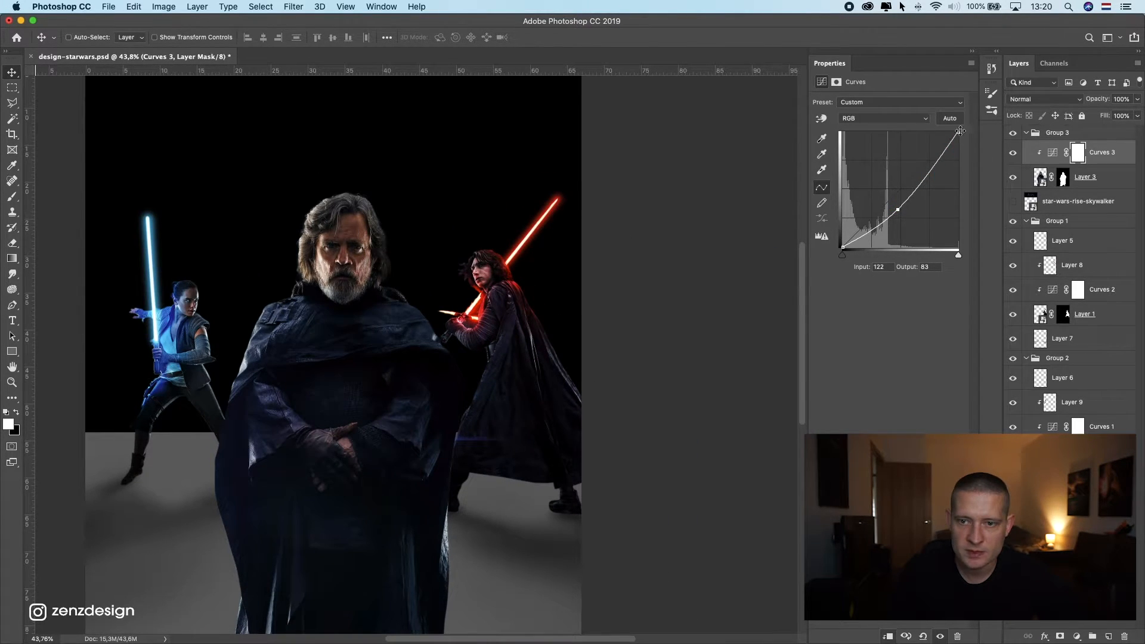
pyautogui.moveTo(957, 133)
pyautogui.mouseDown()
pyautogui.moveTo(930, 131)
pyautogui.moveTo(959, 131)
pyautogui.mouseUp()
pyautogui.moveTo(897, 212); pyautogui.dragTo(890, 202)
pyautogui.moveTo(963, 140); pyautogui.dragTo(959, 156)
pyautogui.moveTo(892, 206); pyautogui.dragTo(895, 224)
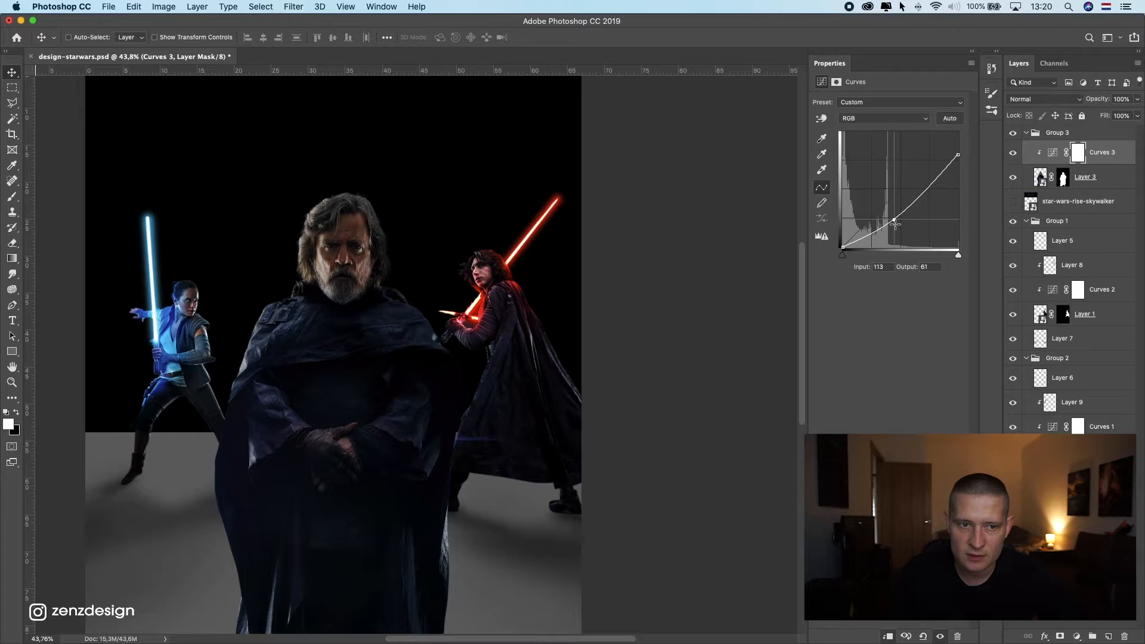
# - Paint black on the Curves 3 mask along the central figure's hair and the shoulder nearer the red lightsaber to bring back brightness
pyautogui.click(1077, 154)
pyautogui.click(13, 198)
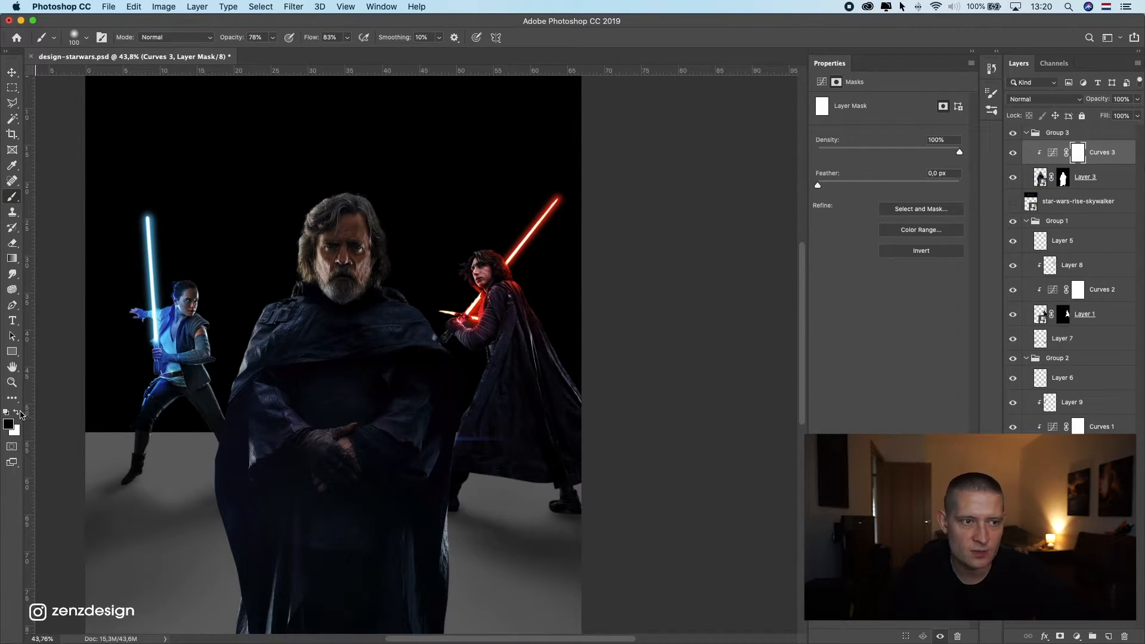
pyautogui.moveTo(290, 240)
pyautogui.mouseDown()
pyautogui.moveTo(285, 290)
pyautogui.moveTo(319, 192)
pyautogui.mouseUp()
pyautogui.press('super+z')
pyautogui.press('super+z')
pyautogui.moveTo(382, 219); pyautogui.dragTo(386, 257)
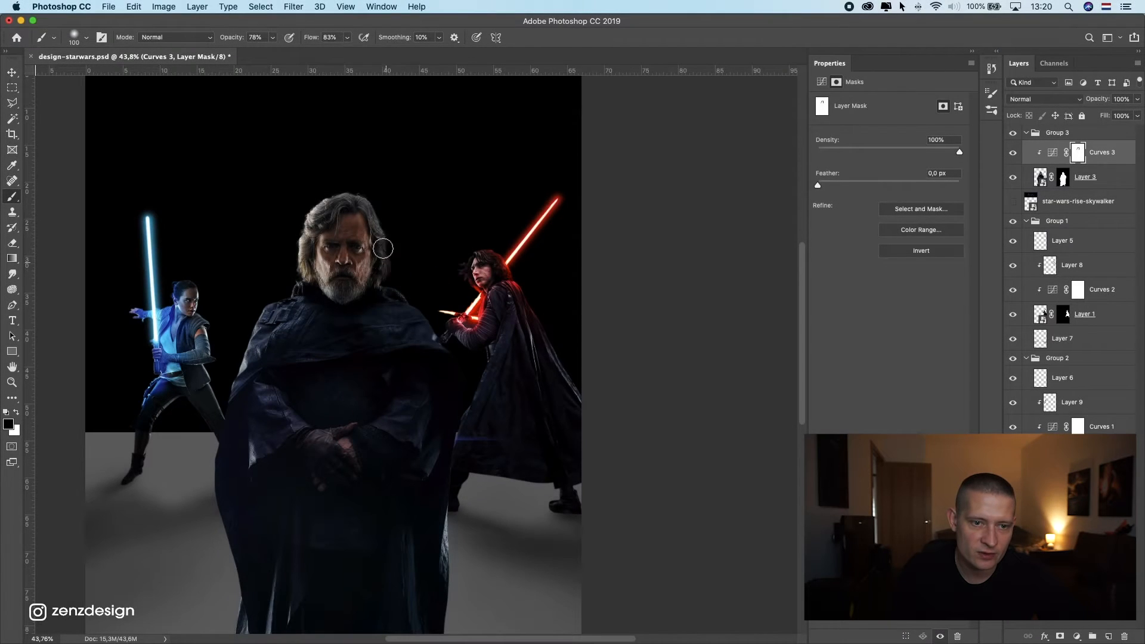
pyautogui.moveTo(384, 292); pyautogui.dragTo(456, 345)
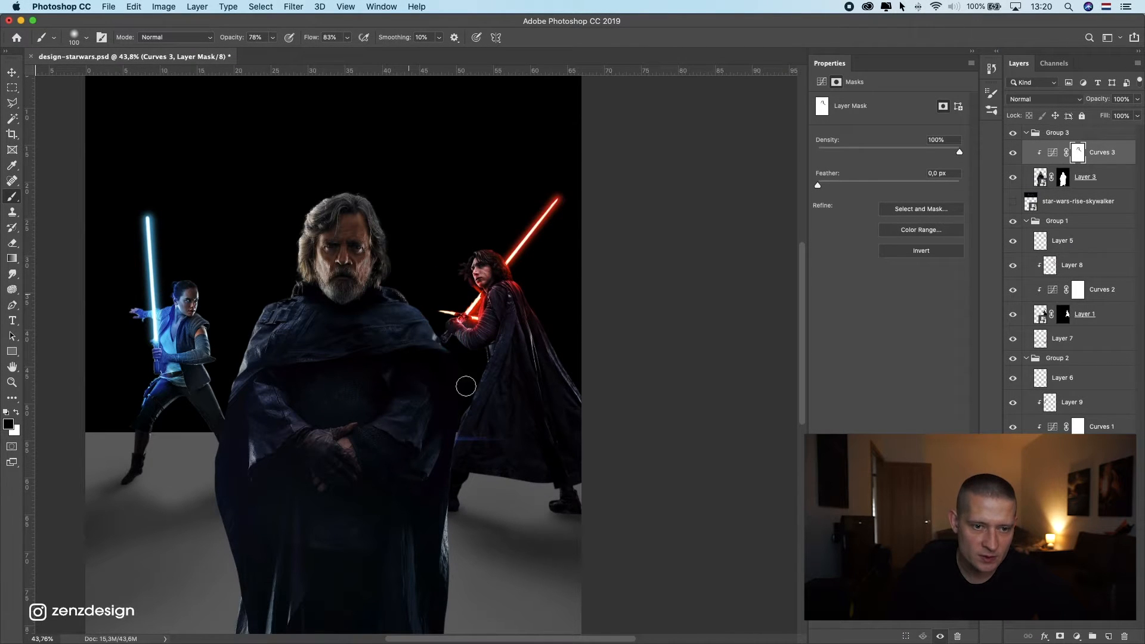
# - Paint black on the Curves 3 mask down both outer edges of the central figure's cloak
pyautogui.moveTo(301, 299)
pyautogui.mouseDown()
pyautogui.moveTo(258, 336)
pyautogui.moveTo(209, 460)
pyautogui.moveTo(223, 564)
pyautogui.mouseUp()
pyautogui.scroll(-3, 294, 495)
pyautogui.moveTo(447, 358); pyautogui.dragTo(453, 529)
pyautogui.scroll(1, 288, 470)
pyautogui.scroll(2, 288, 471)
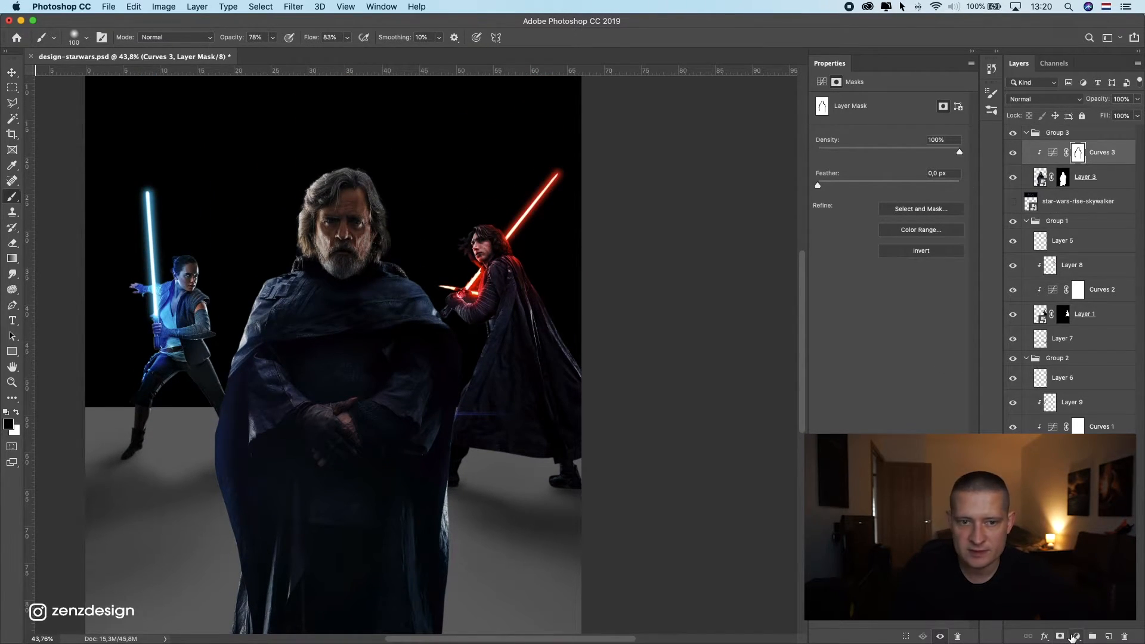
# - Add a Hue/Saturation adjustment clipped to the central figure above Curves 3 and set its saturation to -10
pyautogui.click(1074, 635)
pyautogui.click(1074, 505)
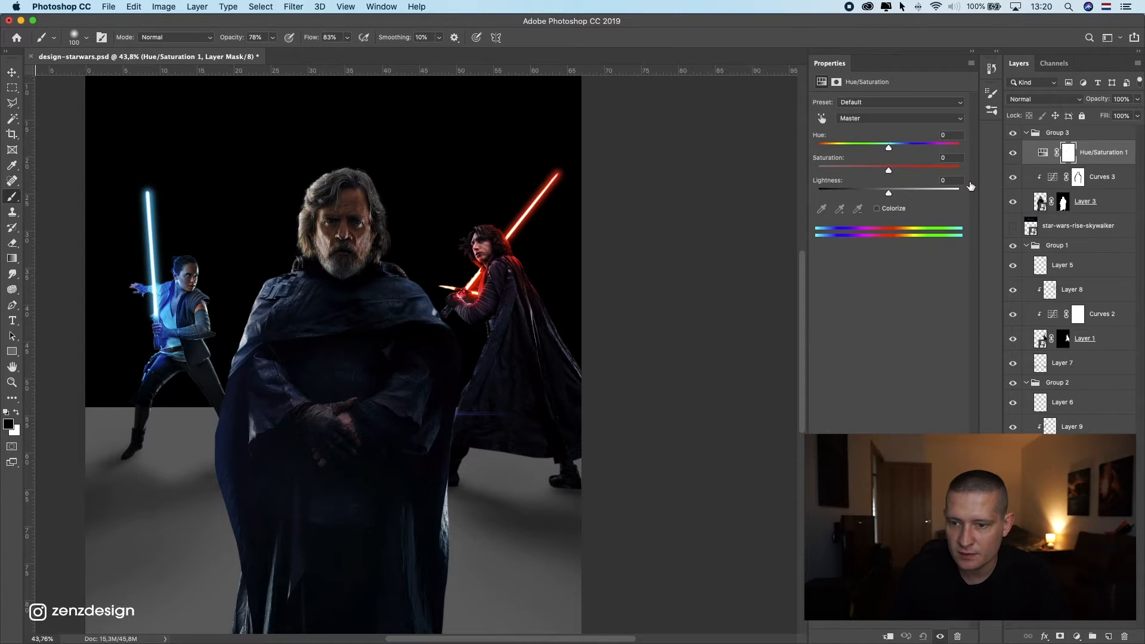
pyautogui.click(887, 637)
pyautogui.moveTo(867, 172); pyautogui.dragTo(883, 173)
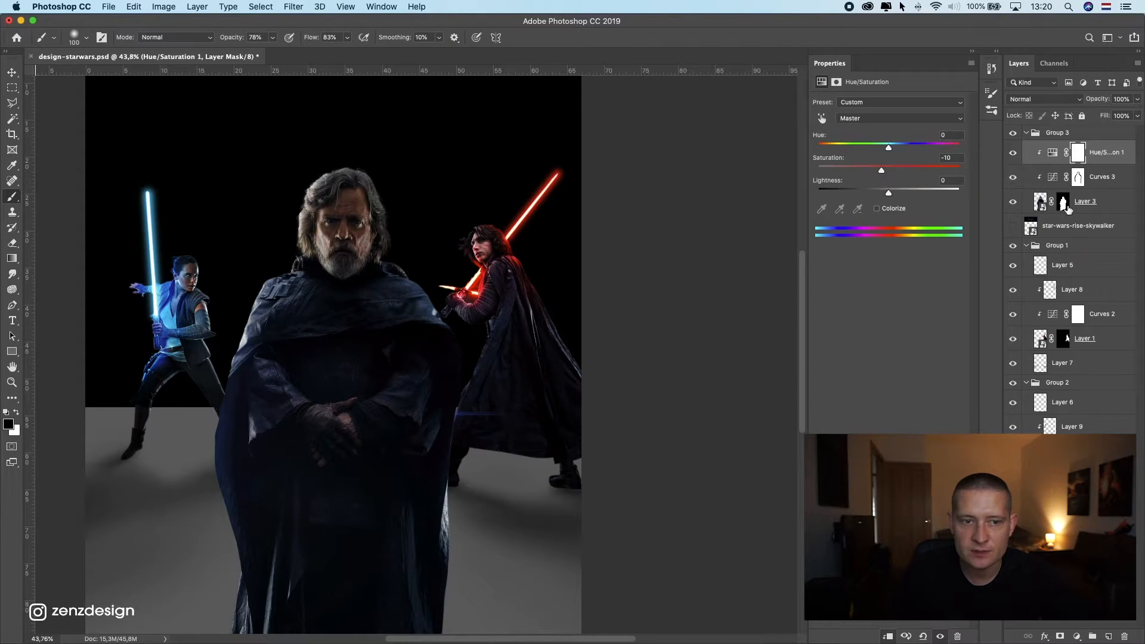
pyautogui.click(1014, 153)
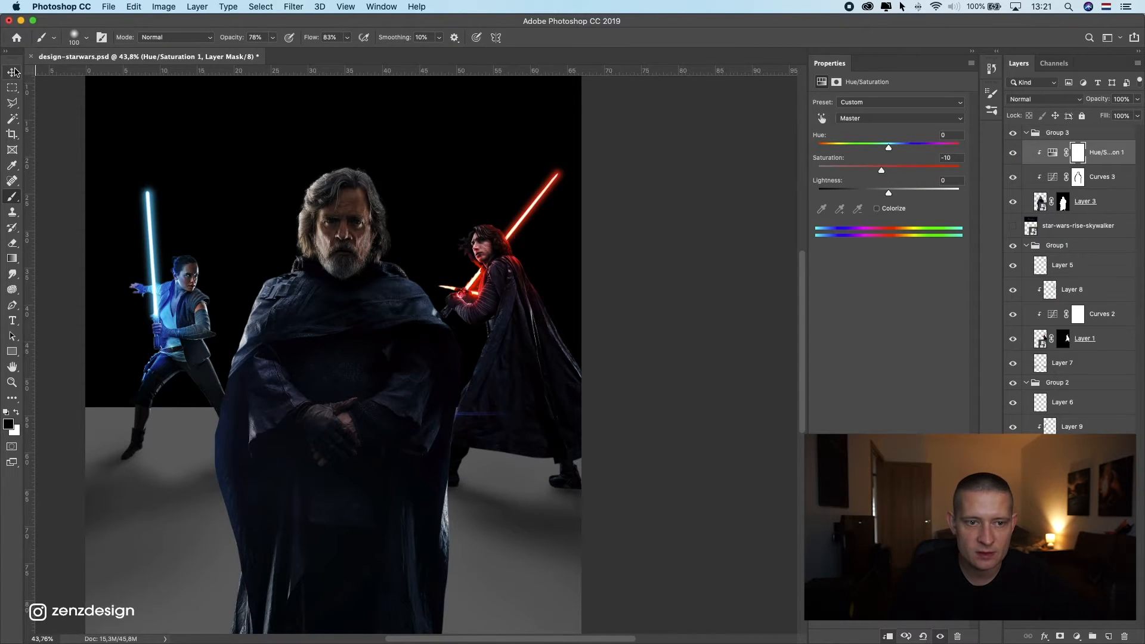
# - Add a clipped Hue/Saturation adjustment above Layer 8 in Group 1 and set the red-lightsaber figure's saturation to -32
pyautogui.click(14, 72)
pyautogui.click(1036, 293)
pyautogui.click(1013, 287)
pyautogui.click(1078, 637)
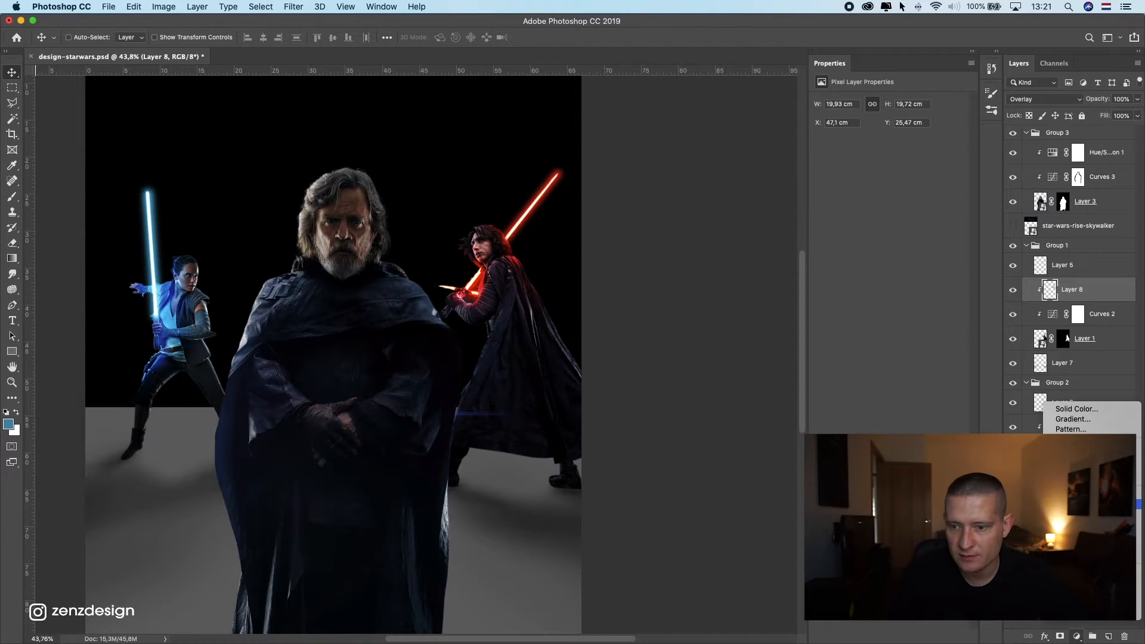
pyautogui.click(1074, 500)
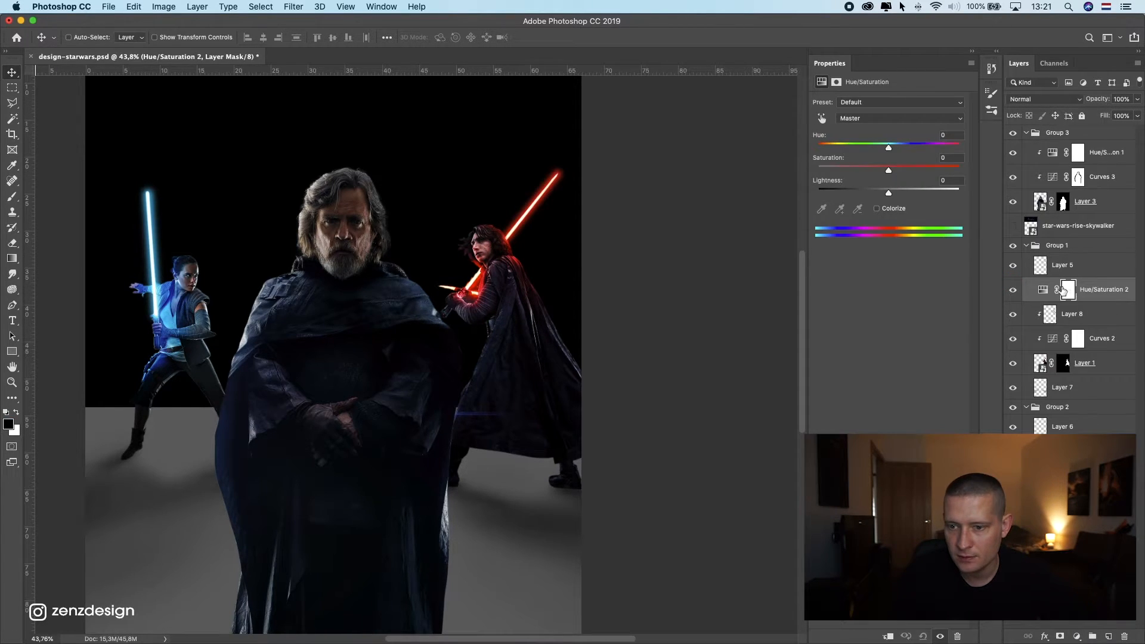
pyautogui.click(886, 636)
pyautogui.moveTo(873, 169); pyautogui.dragTo(867, 170)
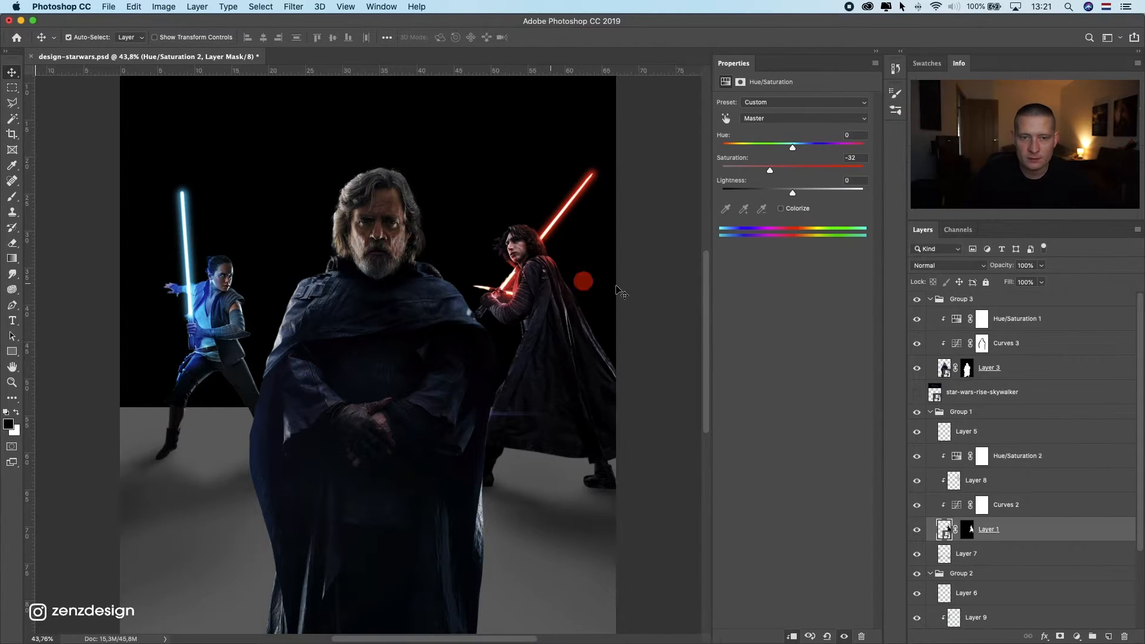
# - Add a clipped Hue/Saturation adjustment above Layer 9 in Group 2 and set the blue-lightsaber figure's saturation to -34
pyautogui.click(1039, 321)
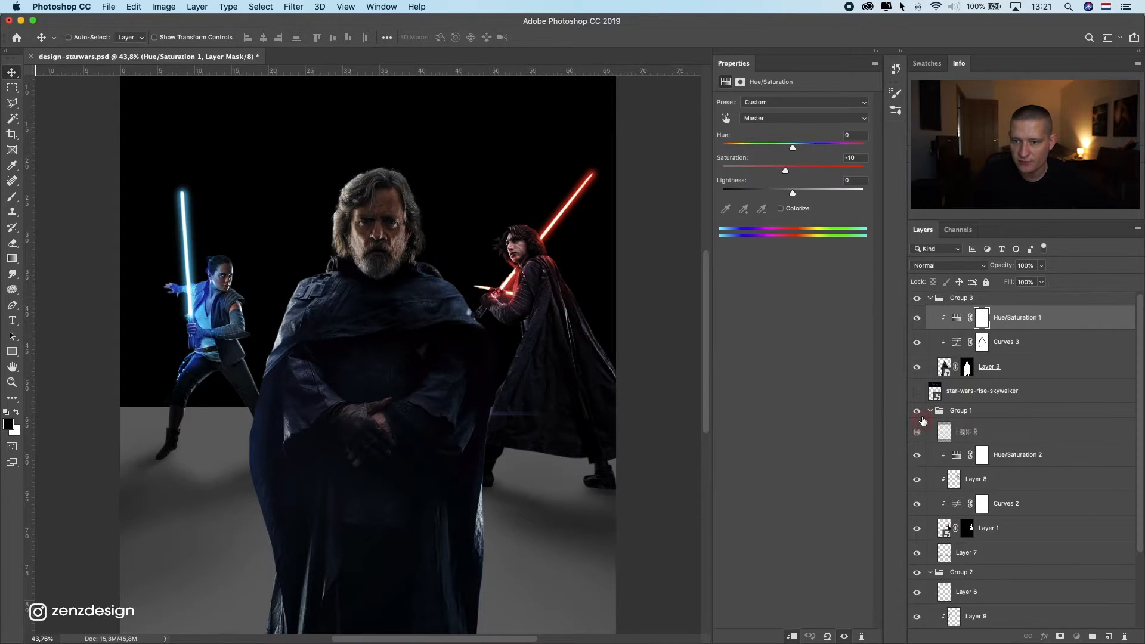
pyautogui.click(966, 431)
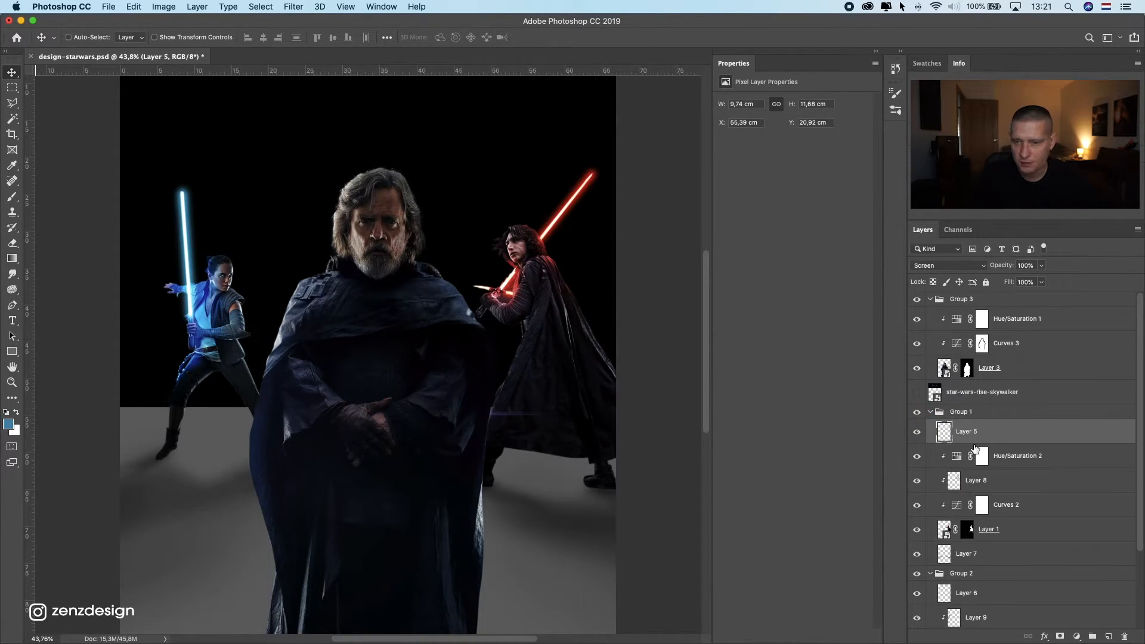
pyautogui.scroll(-4, 975, 449)
pyautogui.click(920, 477)
pyautogui.click(920, 478)
pyautogui.click(992, 494)
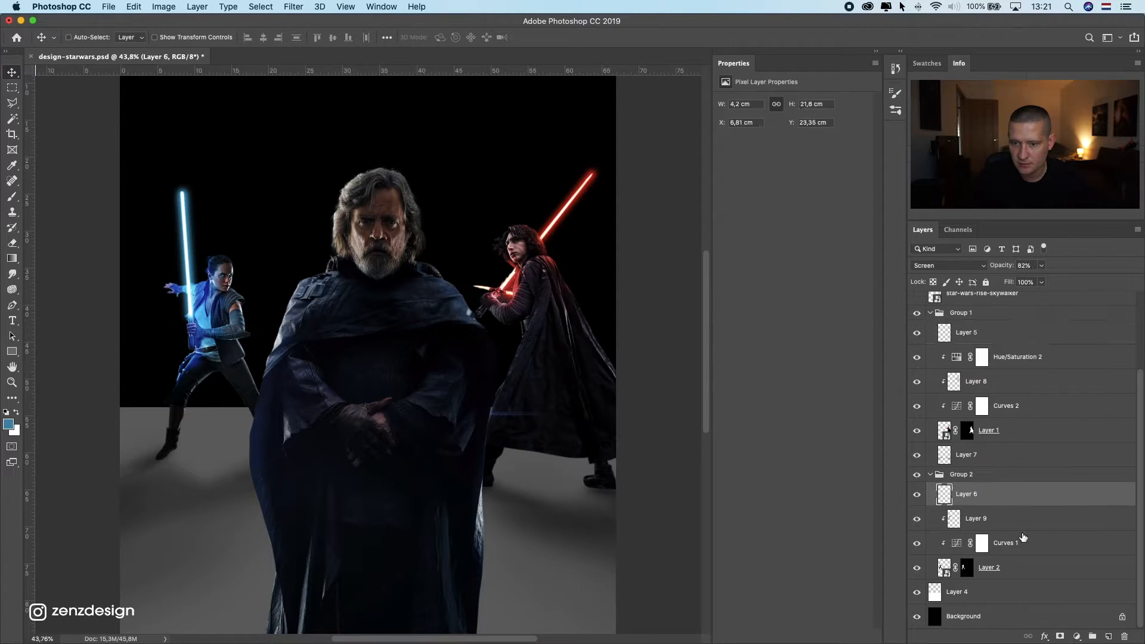
pyautogui.click(1031, 524)
pyautogui.click(1077, 637)
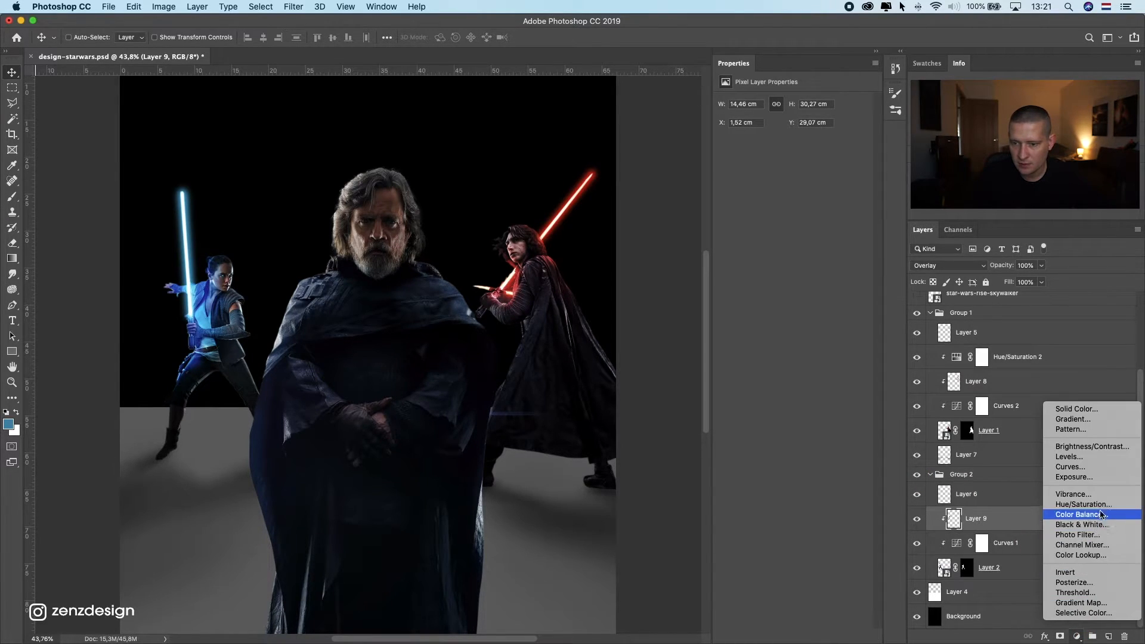
pyautogui.click(1071, 502)
pyautogui.click(792, 636)
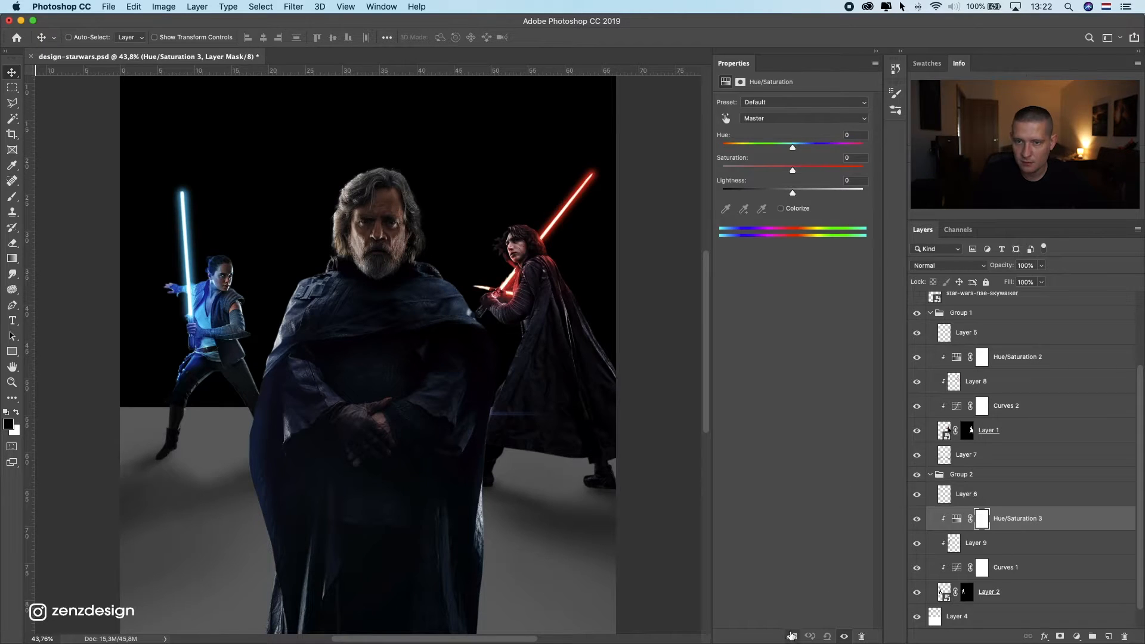
pyautogui.moveTo(793, 170); pyautogui.dragTo(769, 172)
pyautogui.scroll(3, 1073, 378)
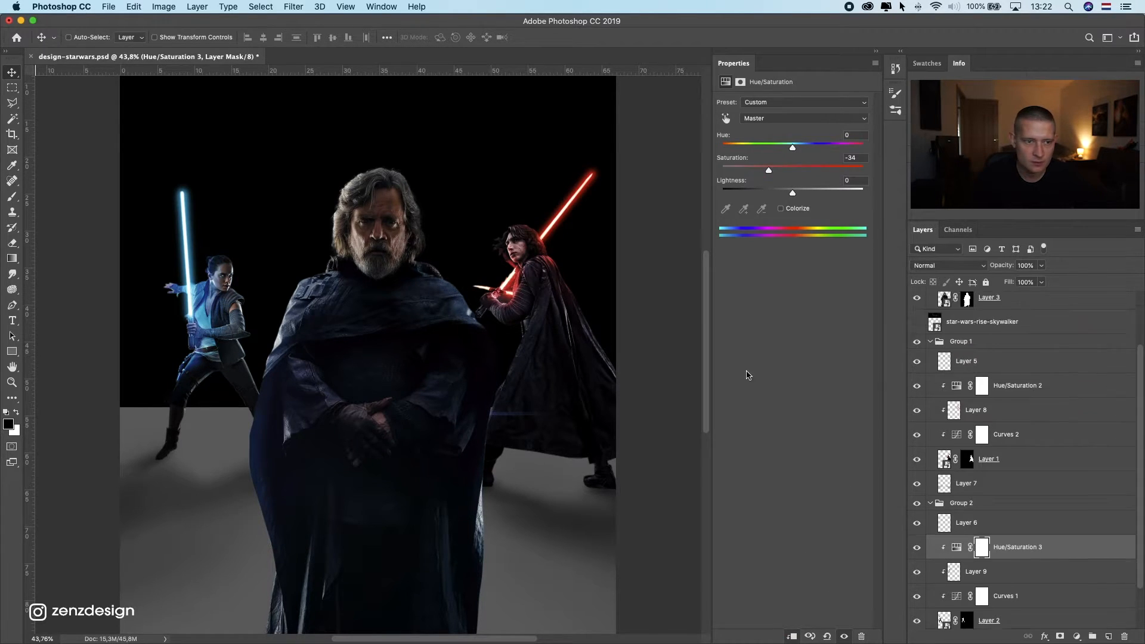
# - Examine the three figures close up and as a whole to compare their colour and brightness
pyautogui.scroll(-10, 401, 344)
pyautogui.scroll(10, 401, 348)
pyautogui.scroll(-2, 402, 347)
pyautogui.scroll(2, 400, 347)
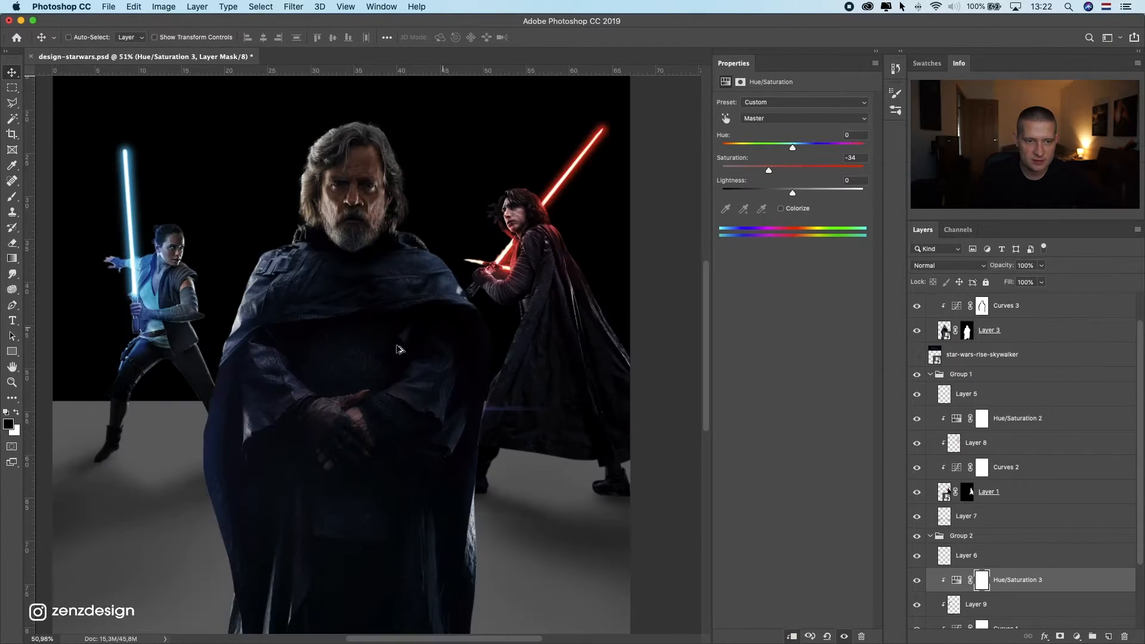
pyautogui.keyDown('super'); pyautogui.click(133, 265); pyautogui.keyUp('super')
pyautogui.scroll(8, 428, 190)
pyautogui.hscroll(4, 416, 280)
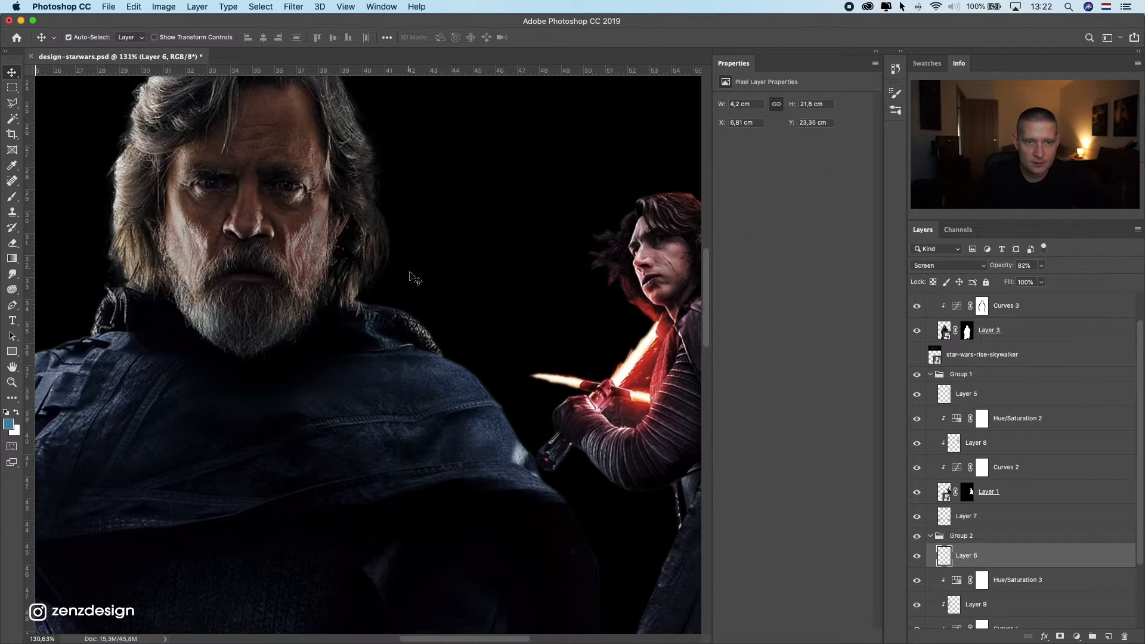
pyautogui.scroll(-8, 389, 289)
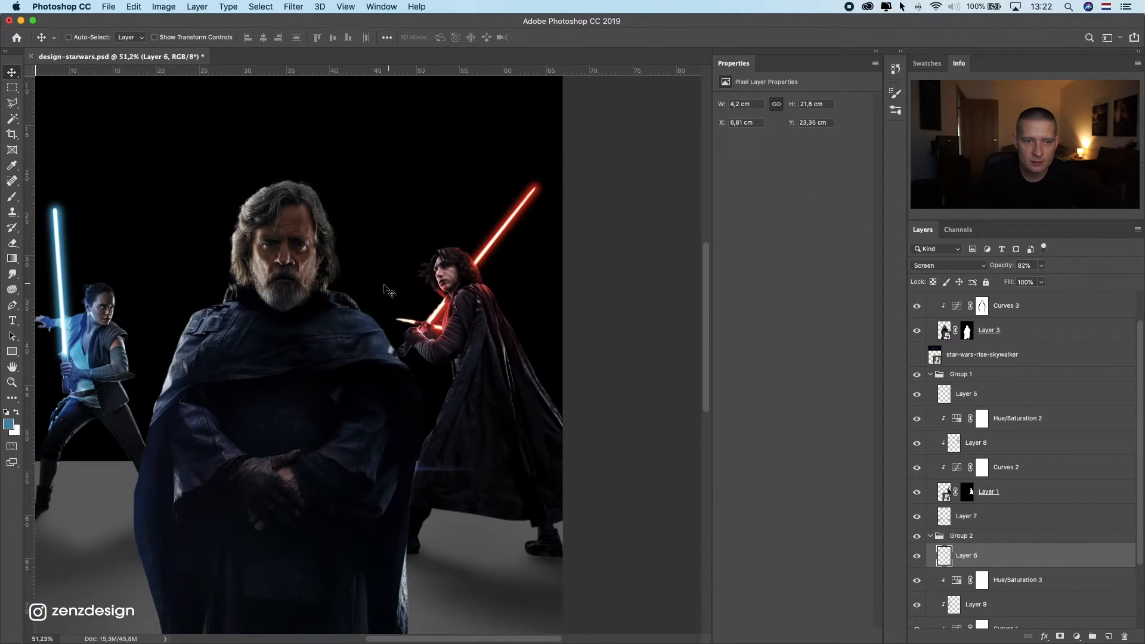
# - Collapse Group 1, Group 2 and Group 3, and show the star-wars-rise-skywalker title layer
pyautogui.click(933, 361)
pyautogui.click(931, 374)
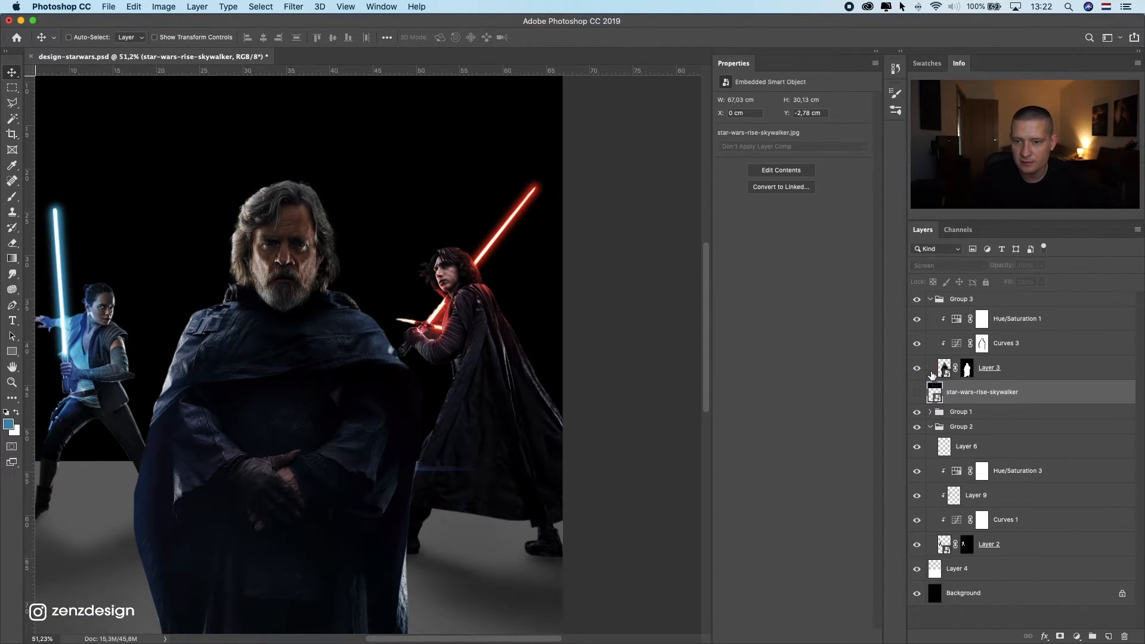
pyautogui.click(931, 427)
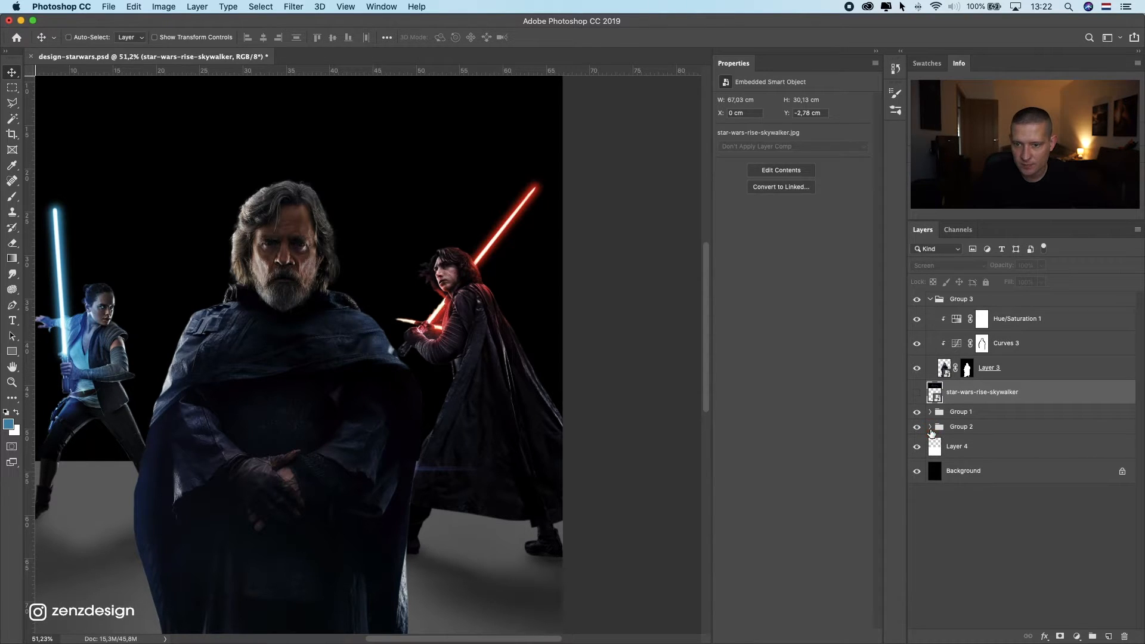
pyautogui.click(931, 300)
pyautogui.click(917, 319)
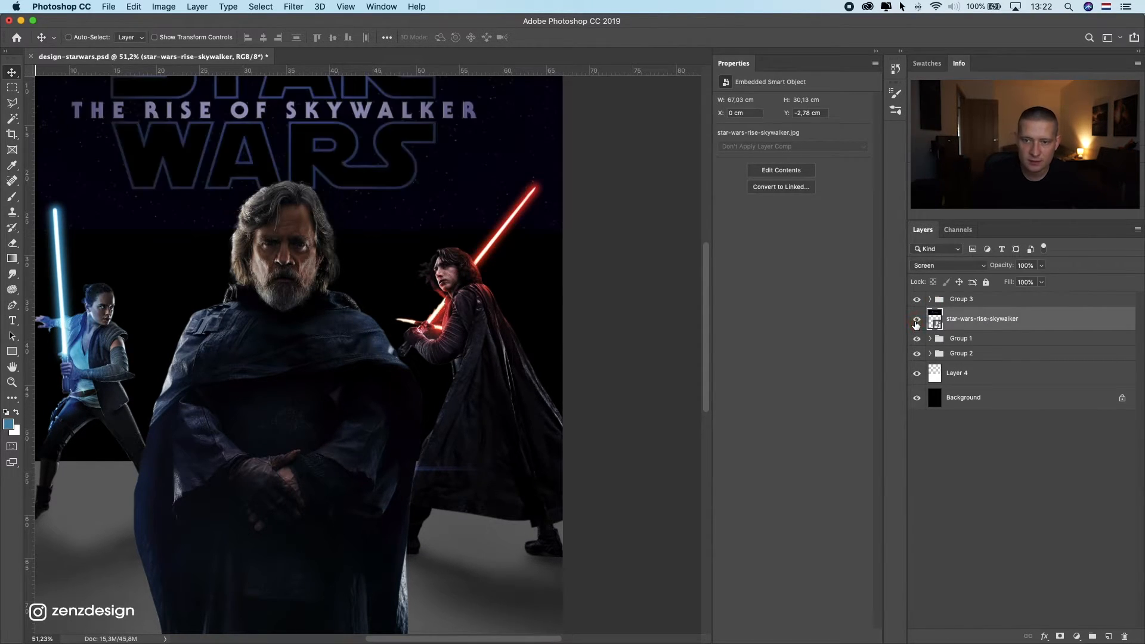
pyautogui.scroll(-5, 317, 285)
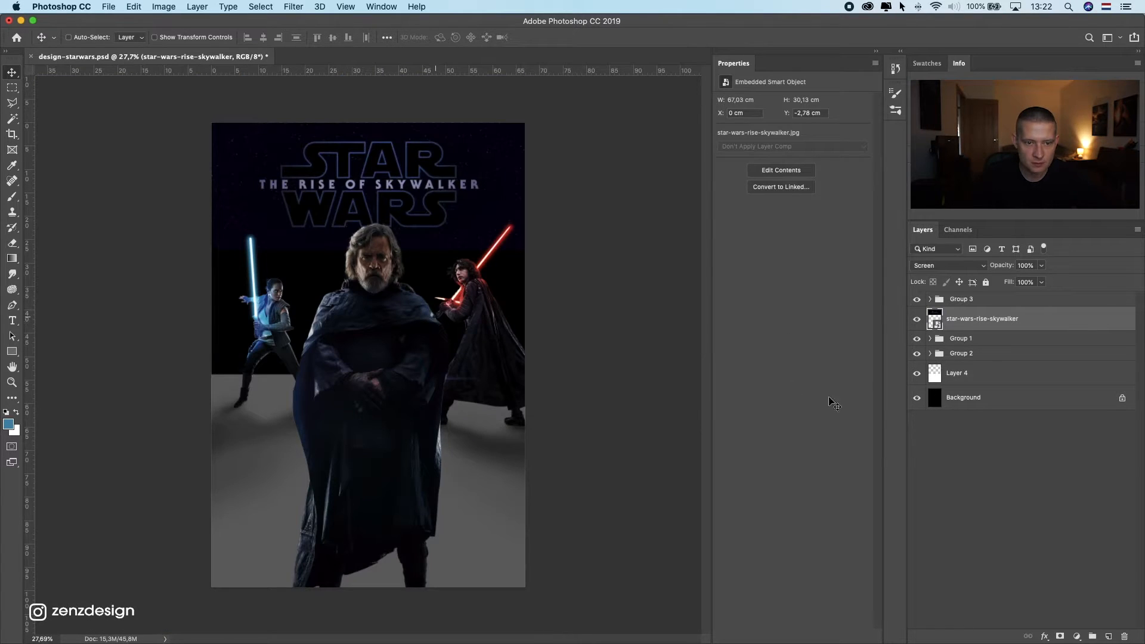
# - Hide the grey floor on Layer 4 and add a new empty layer directly above the Background
pyautogui.click(967, 376)
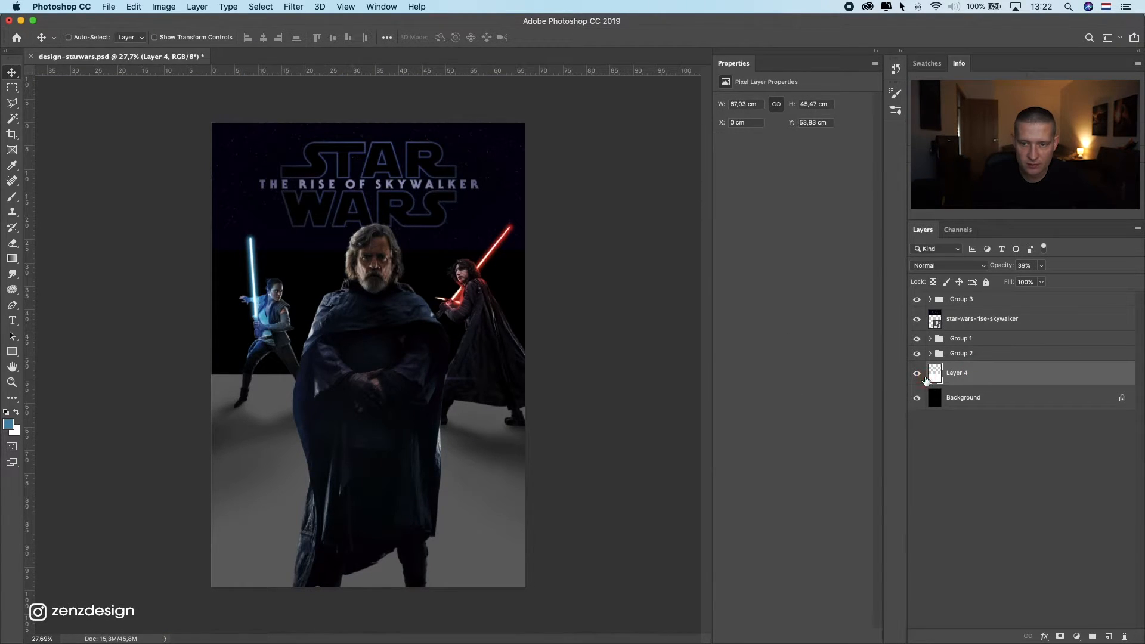
pyautogui.click(919, 374)
pyautogui.click(983, 403)
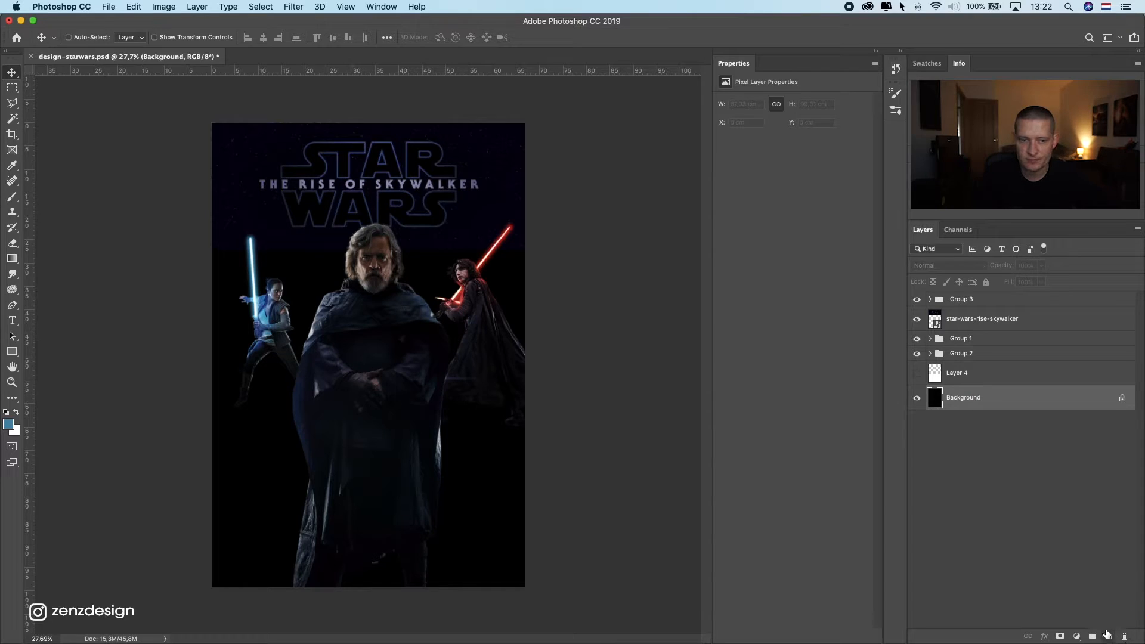
pyautogui.click(1107, 635)
# - Set the foreground colour to a warm pale orange, #ffd99d, for the Brush tool
pyautogui.click(12, 197)
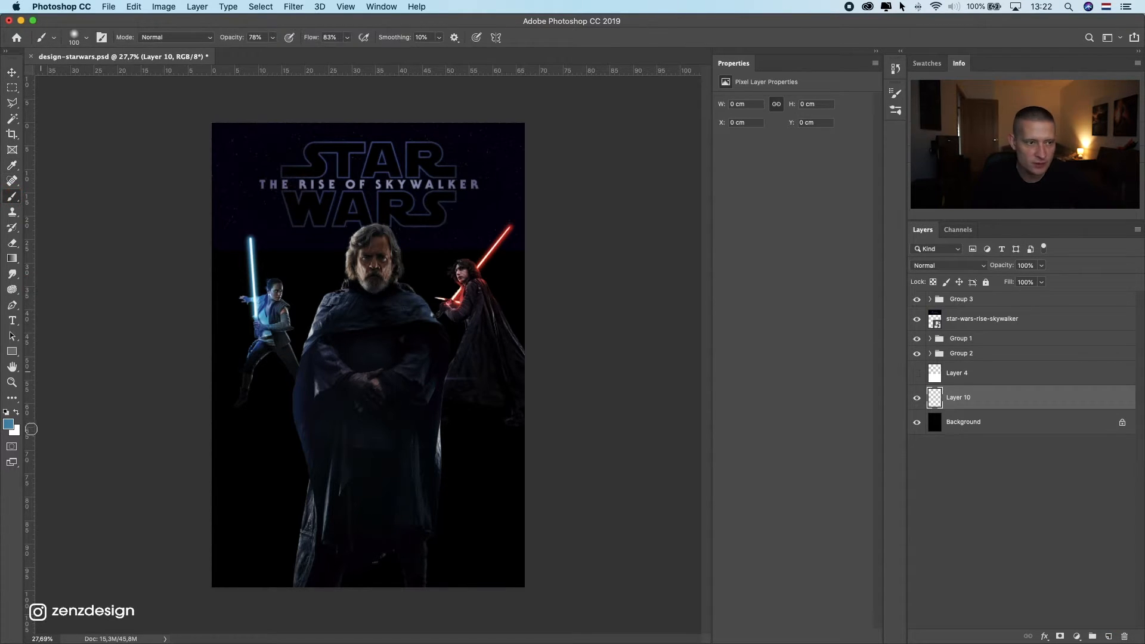
pyautogui.click(9, 425)
pyautogui.moveTo(872, 298); pyautogui.dragTo(872, 325)
pyautogui.moveTo(793, 197)
pyautogui.mouseDown()
pyautogui.moveTo(785, 173)
pyautogui.moveTo(773, 189)
pyautogui.mouseUp()
pyautogui.moveTo(872, 316); pyautogui.dragTo(872, 330)
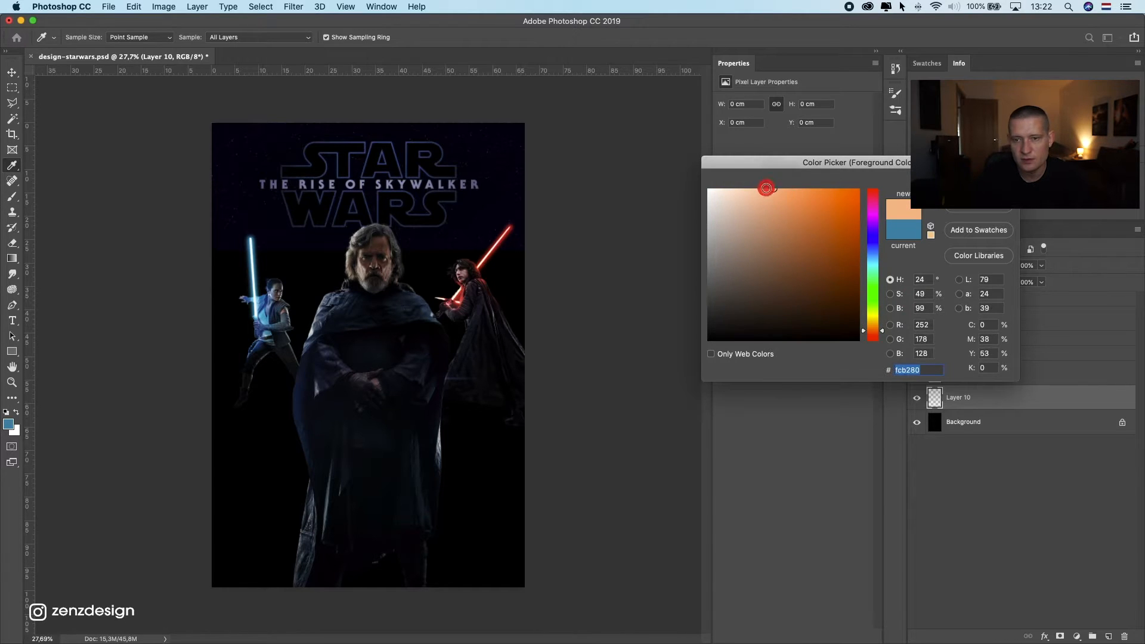
pyautogui.click(868, 264)
pyautogui.moveTo(867, 264); pyautogui.dragTo(878, 325)
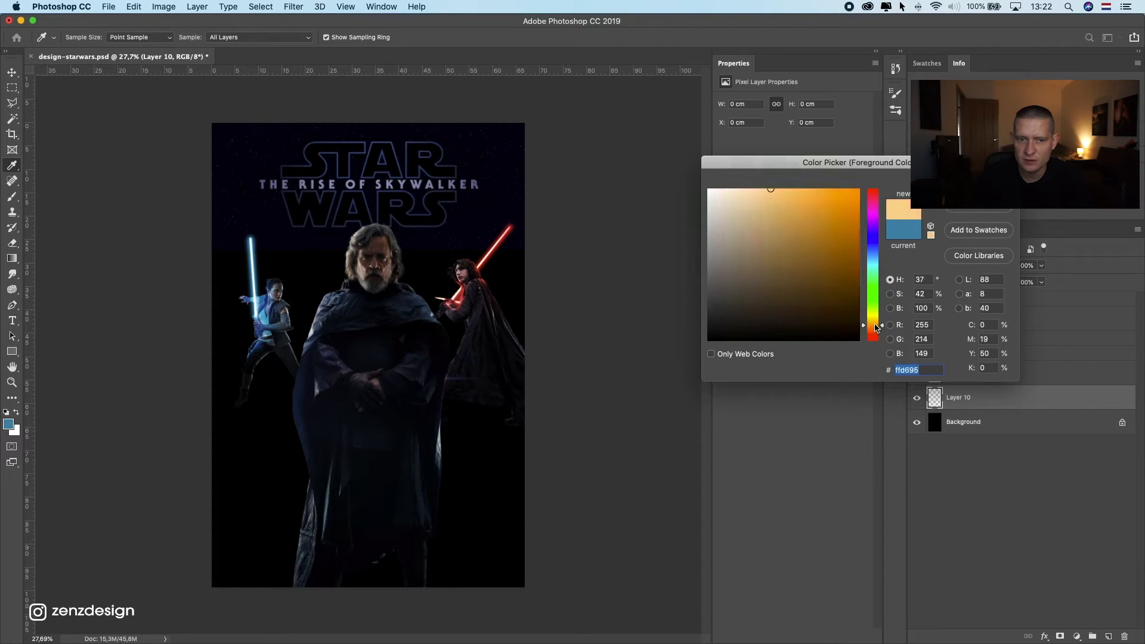
pyautogui.moveTo(807, 191); pyautogui.dragTo(763, 178)
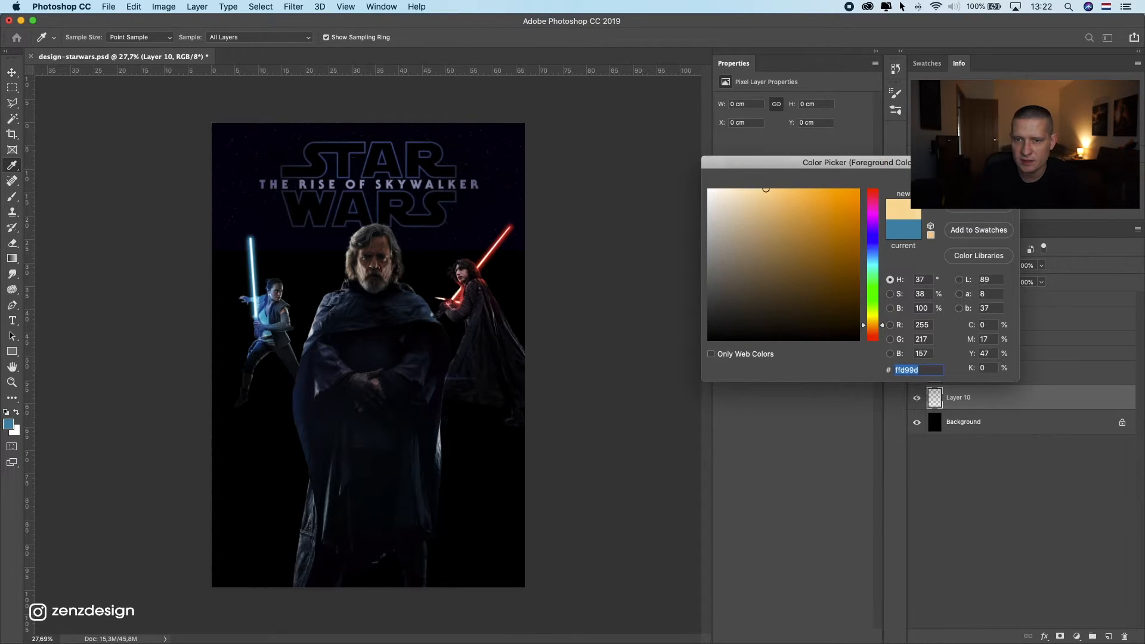
pyautogui.press('Return')
# - Paint a soft glow behind the central figure's head on Layer 10 with a 700 px brush at 100% opacity and flow
pyautogui.press('b')
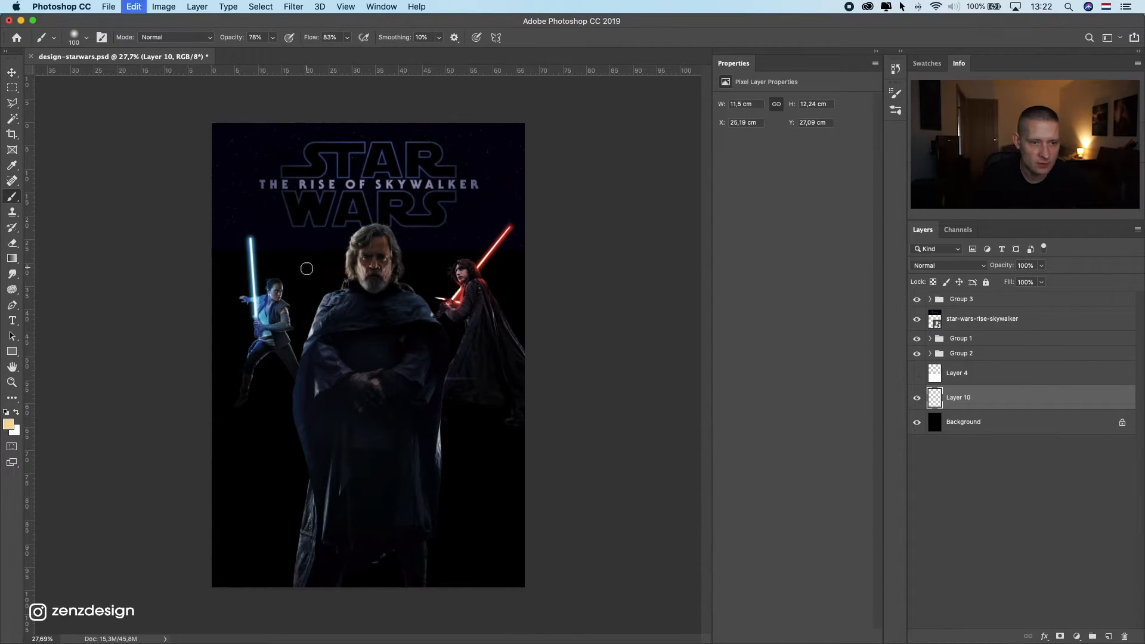
pyautogui.moveTo(272, 37)
pyautogui.mouseDown()
pyautogui.moveTo(292, 54)
pyautogui.moveTo(365, 53)
pyautogui.mouseUp()
pyautogui.press(']')
pyautogui.press(']')
pyautogui.press(']')
pyautogui.press(']')
pyautogui.press(']')
pyautogui.press(']')
pyautogui.press(']')
pyautogui.click(352, 261)
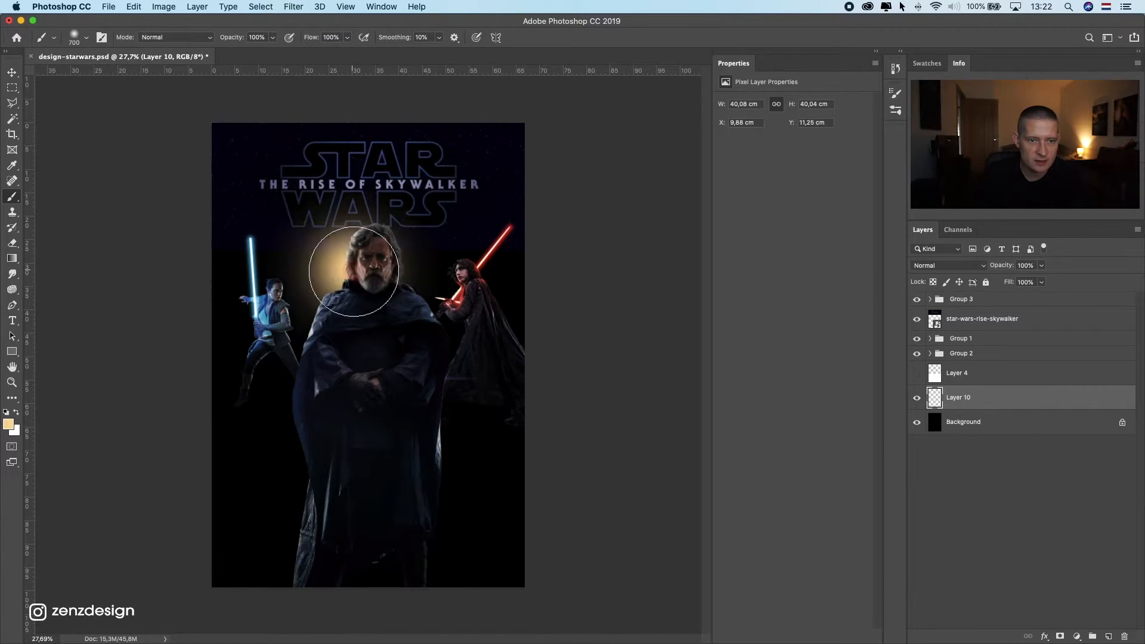
# - Centre the Layer 10 glow behind the central figure's head and scale it to about 155%
pyautogui.click(18, 71)
pyautogui.moveTo(460, 299); pyautogui.dragTo(416, 298)
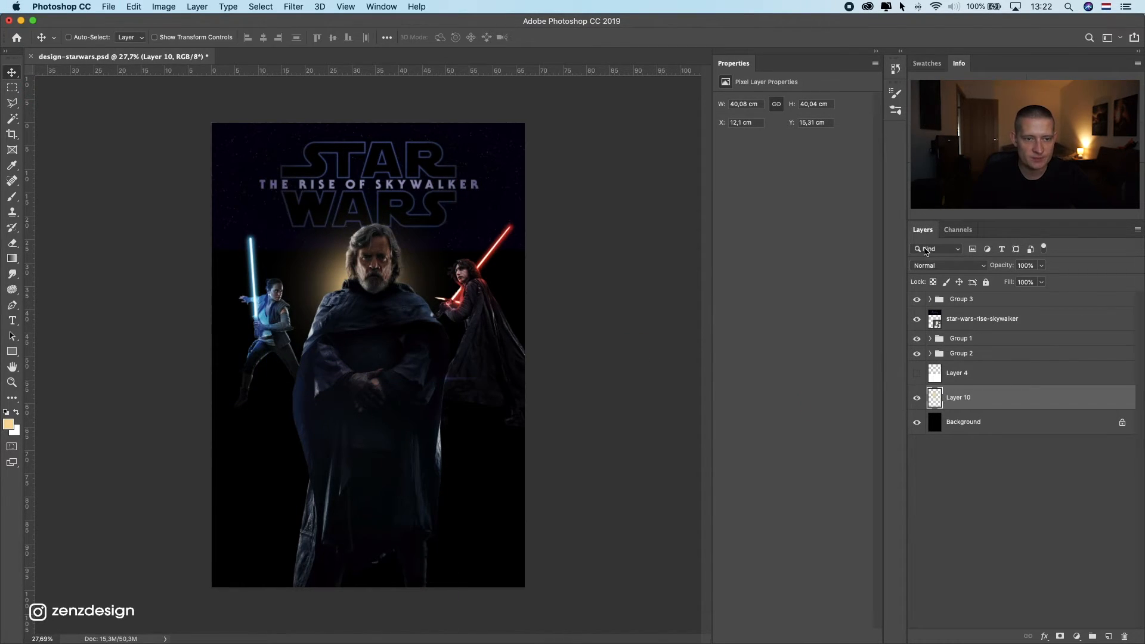
pyautogui.press('super+t')
pyautogui.moveTo(455, 194); pyautogui.dragTo(512, 137)
pyautogui.moveTo(476, 227)
pyautogui.mouseDown()
pyautogui.moveTo(562, 216)
pyautogui.moveTo(472, 243)
pyautogui.mouseUp()
pyautogui.moveTo(548, 143); pyautogui.dragTo(522, 164)
pyautogui.moveTo(446, 265)
pyautogui.mouseDown()
pyautogui.moveTo(446, 240)
pyautogui.moveTo(434, 250)
pyautogui.mouseUp()
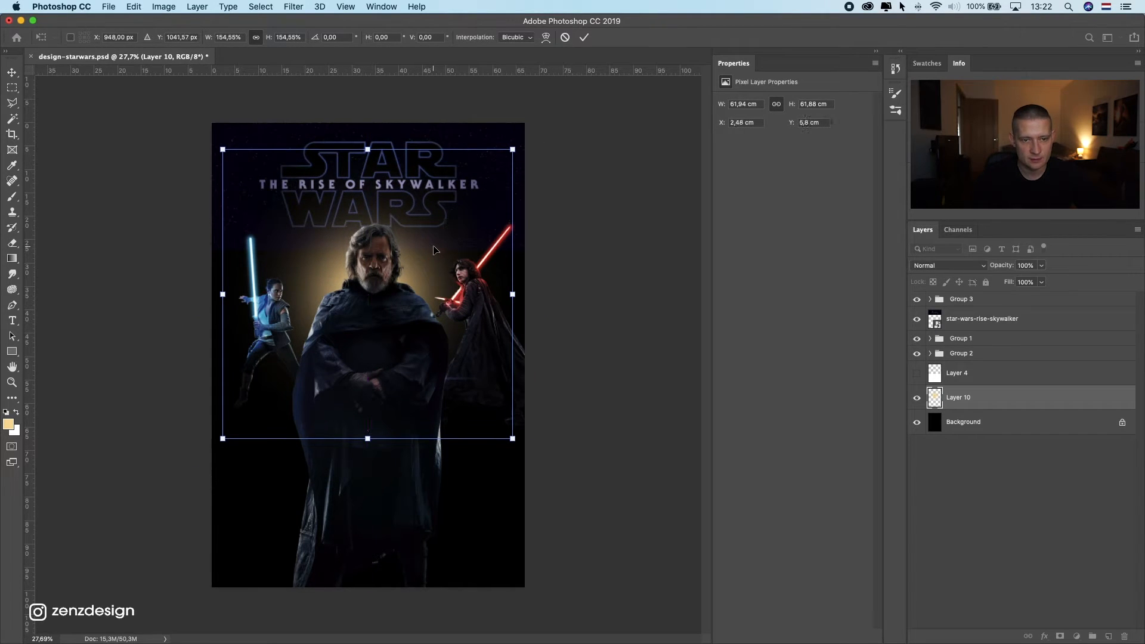
pyautogui.press('Return')
# - Recolour the Layer 10 glow with Hue/Saturation at hue -168, saturation +16 and lightness +29
pyautogui.press('super+u')
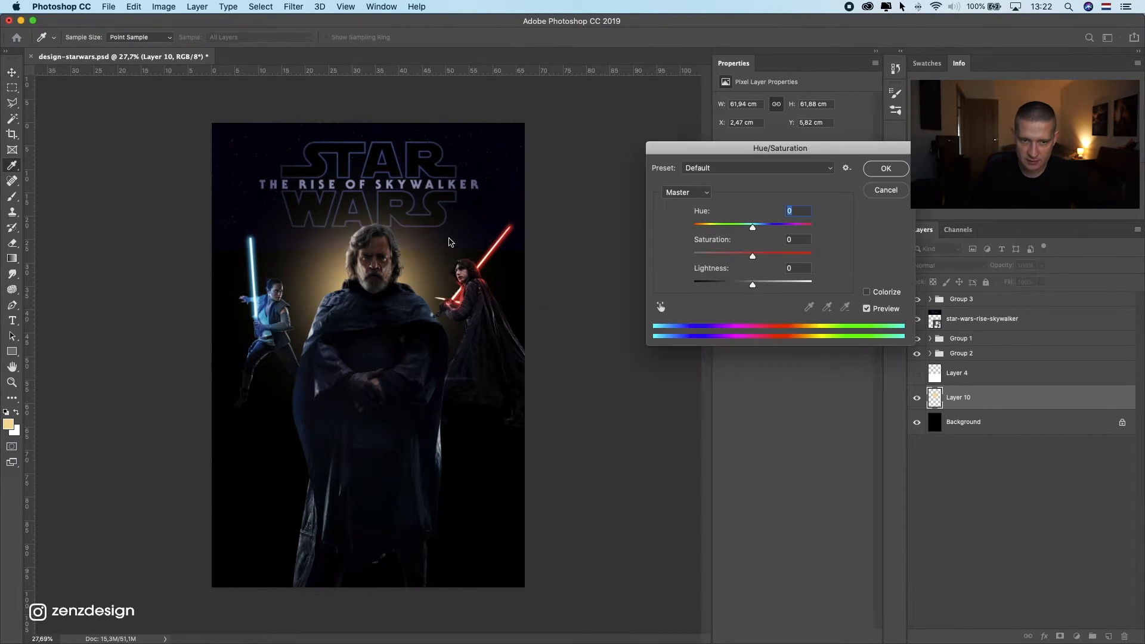
pyautogui.moveTo(774, 283); pyautogui.dragTo(697, 233)
pyautogui.moveTo(779, 284)
pyautogui.mouseDown()
pyautogui.moveTo(812, 286)
pyautogui.moveTo(772, 287)
pyautogui.mouseUp()
pyautogui.click(874, 192)
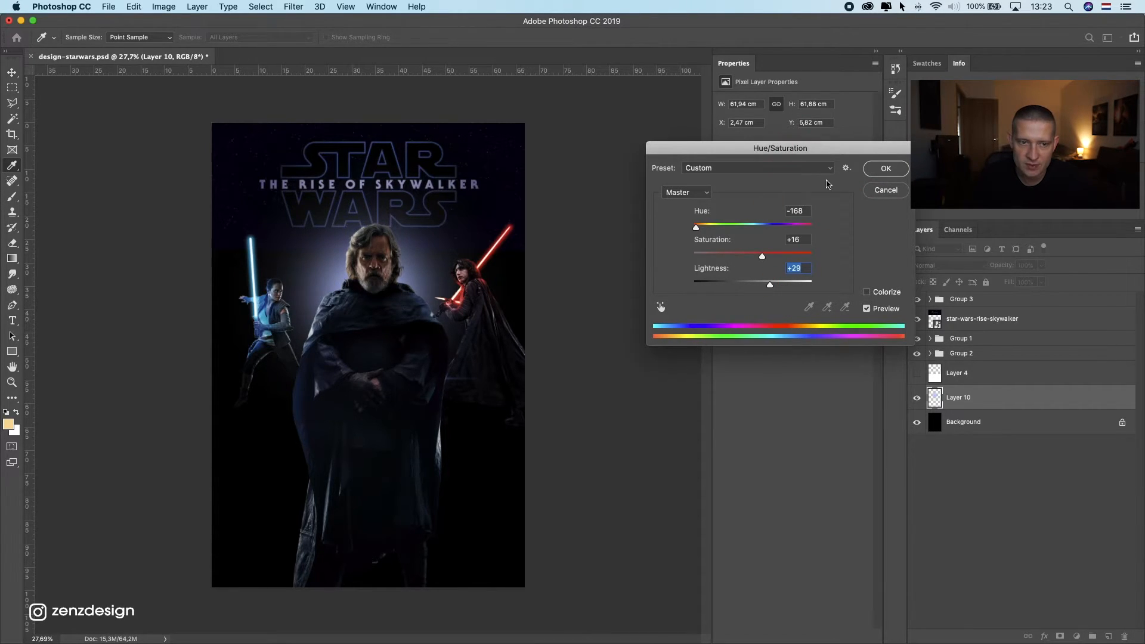
pyautogui.click(877, 170)
pyautogui.press('v')
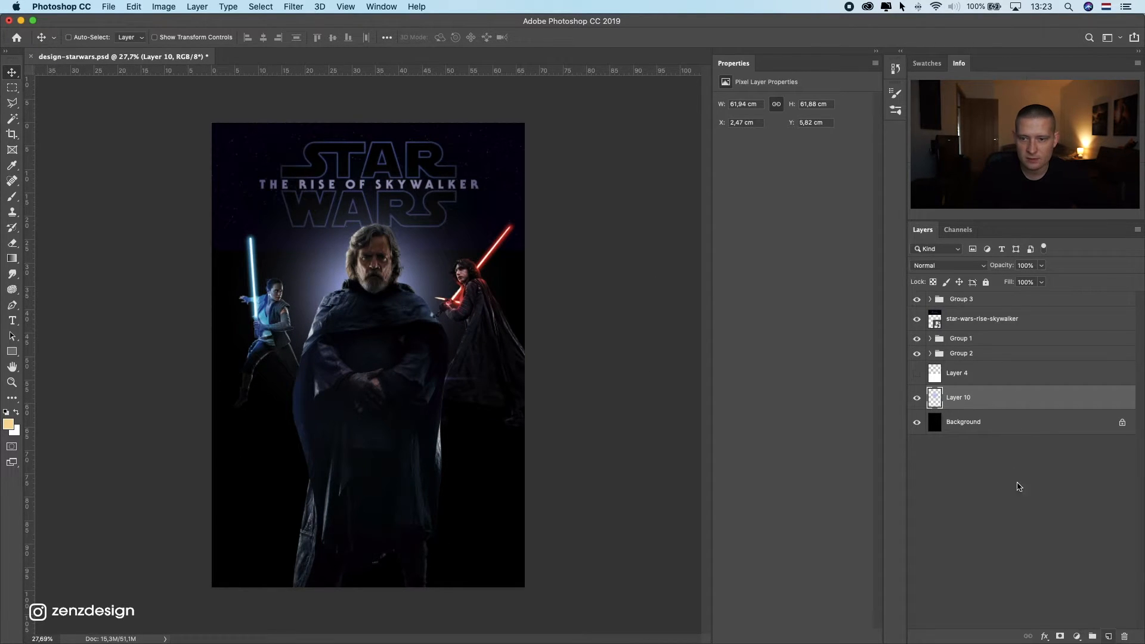
# - Add a new layer above Group 3 and set the foreground colour to a pale light blue, #aff3ff
pyautogui.click(1000, 303)
pyautogui.click(1109, 637)
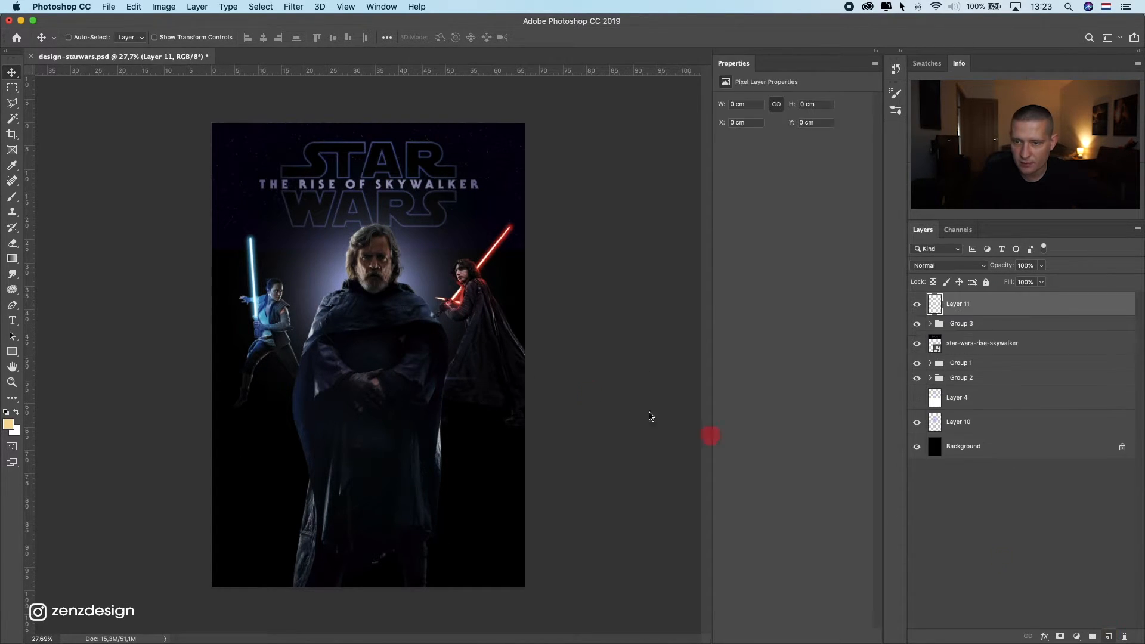
pyautogui.click(12, 196)
pyautogui.click(6, 428)
pyautogui.moveTo(873, 332); pyautogui.dragTo(869, 265)
pyautogui.moveTo(766, 195); pyautogui.dragTo(757, 174)
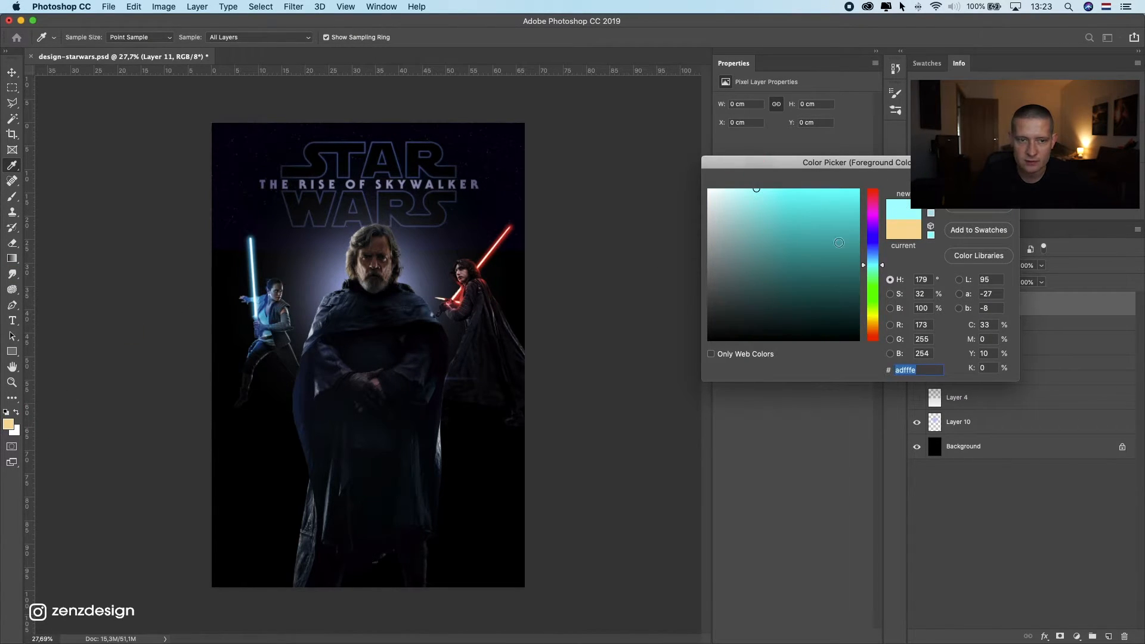
pyautogui.moveTo(875, 286); pyautogui.dragTo(871, 269)
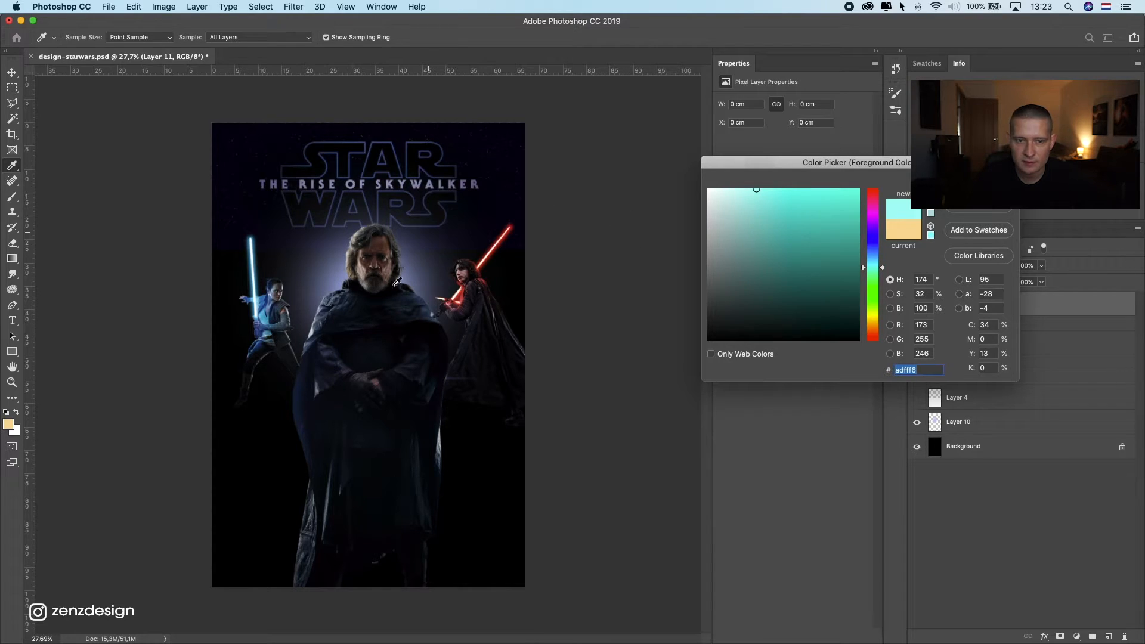
pyautogui.click(872, 261)
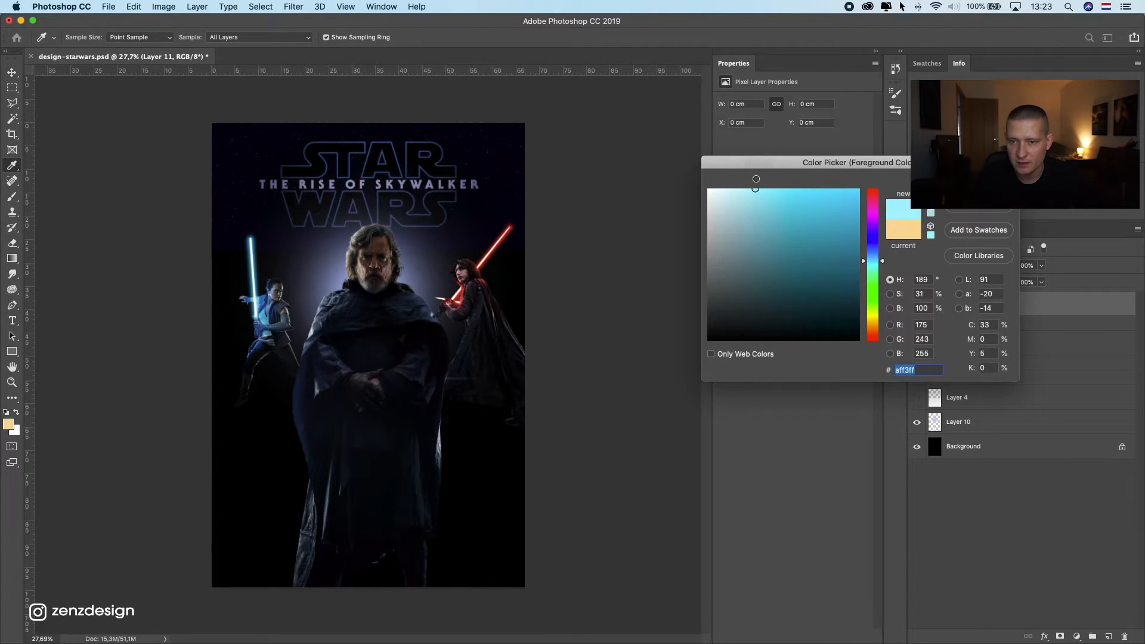
pyautogui.press('Return')
# - Paint one soft 700 px glow beside the central figure's face on Layer 11 and set the layer's blending mode to Screen
pyautogui.press('b')
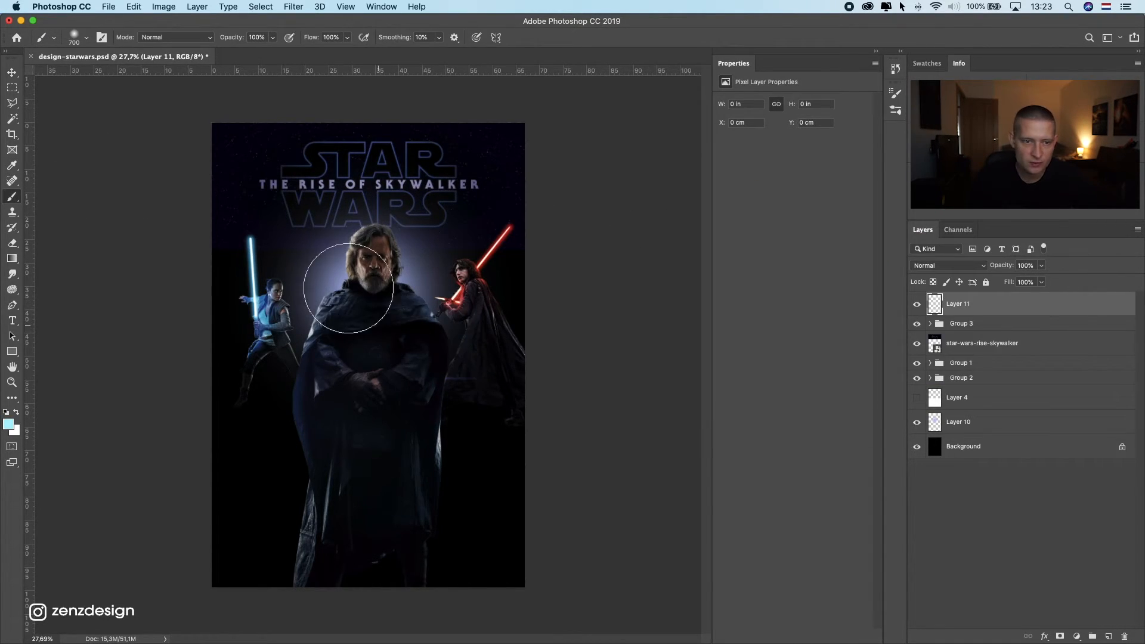
pyautogui.click(352, 269)
pyautogui.click(9, 72)
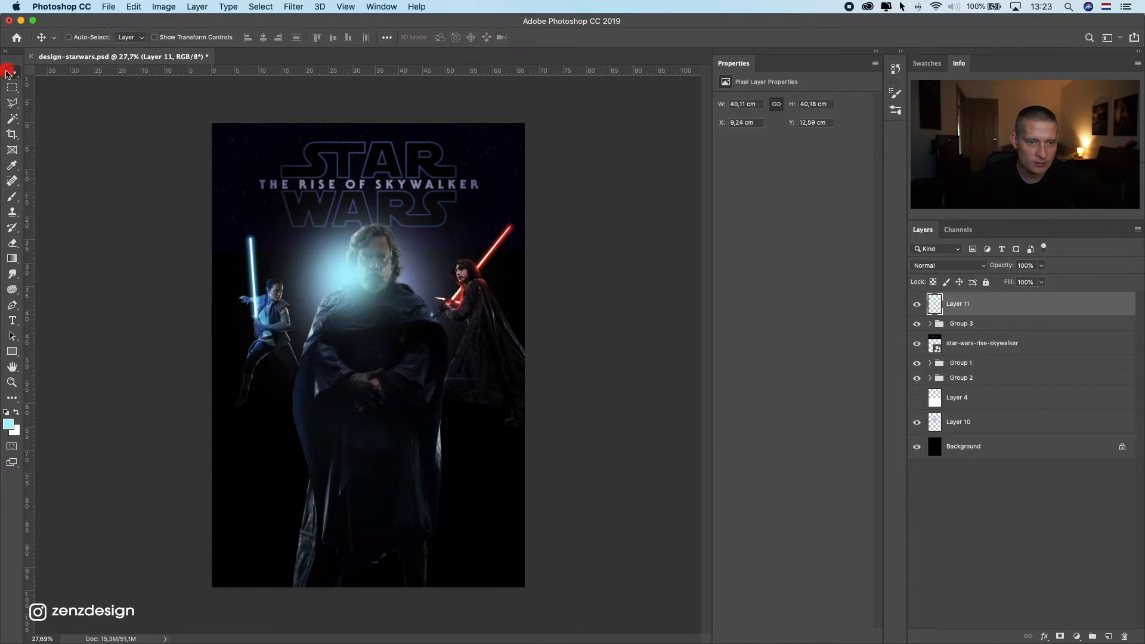
pyautogui.click(954, 266)
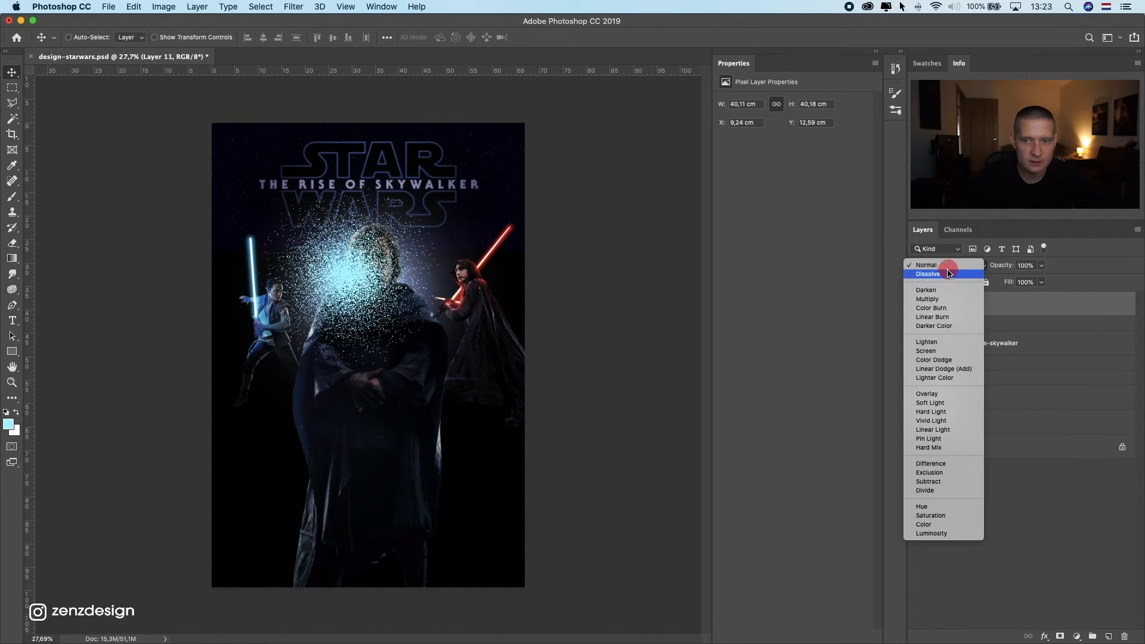
pyautogui.click(934, 351)
# - Shrink and tilt the Layer 11 glow to about 22 by 21 cm along the central figure's shoulder on the blue lightsaber side
pyautogui.moveTo(361, 232); pyautogui.dragTo(356, 251)
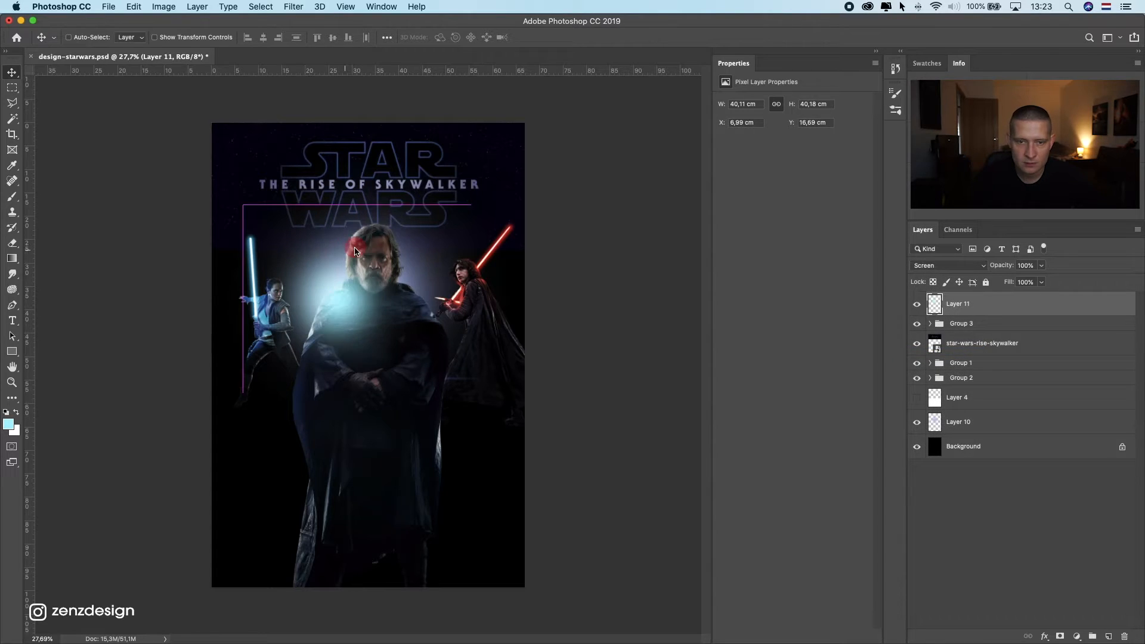
pyautogui.hotkey('ctrl', 't')
pyautogui.moveTo(242, 198); pyautogui.dragTo(338, 205)
pyautogui.moveTo(368, 270); pyautogui.dragTo(351, 296)
pyautogui.moveTo(424, 253); pyautogui.dragTo(367, 281)
pyautogui.press('Return')
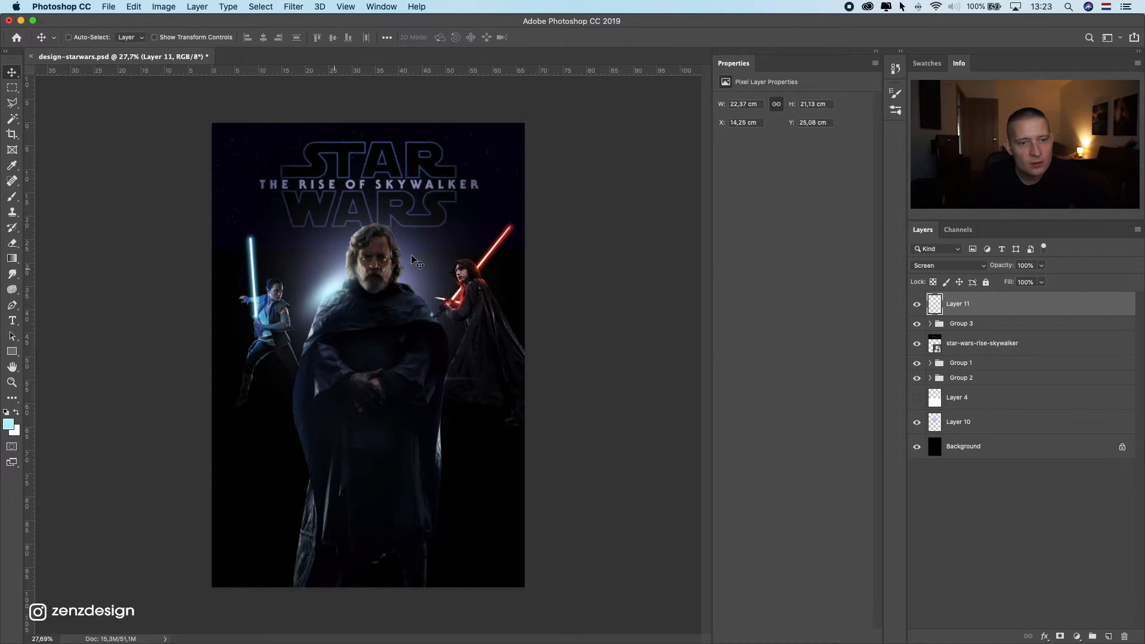
# - Duplicate Layer 11, flip the copy horizontally and align it with the central figure's other shoulder
pyautogui.moveTo(999, 318); pyautogui.dragTo(1108, 636)
pyautogui.moveTo(395, 277); pyautogui.dragTo(458, 276)
pyautogui.click(61, 7)
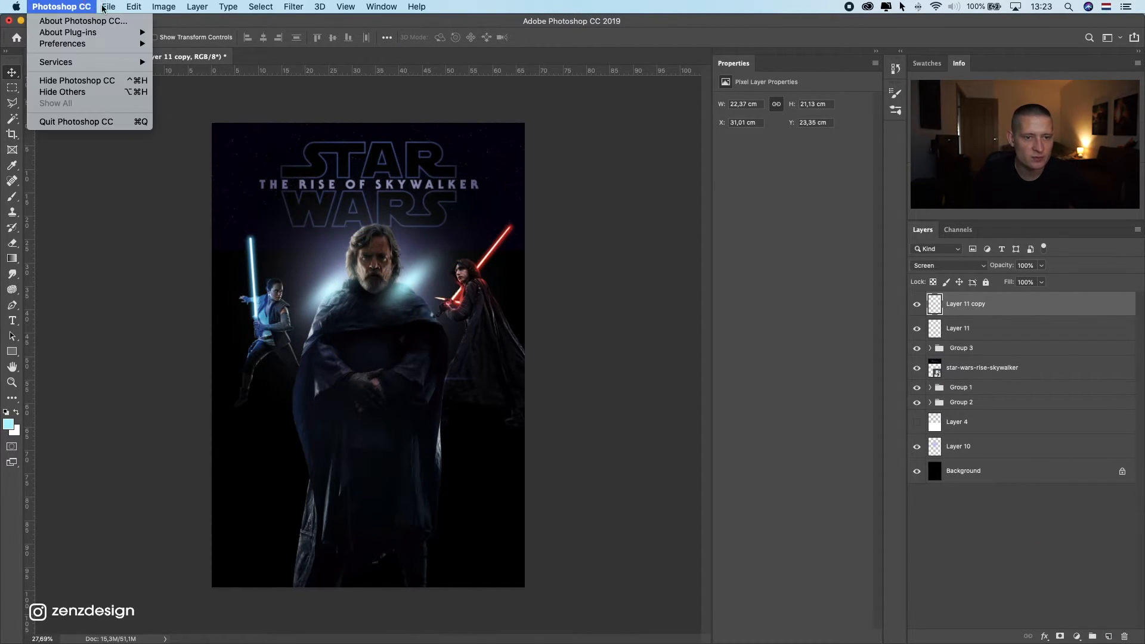
pyautogui.moveTo(134, 7)
pyautogui.moveTo(220, 280)
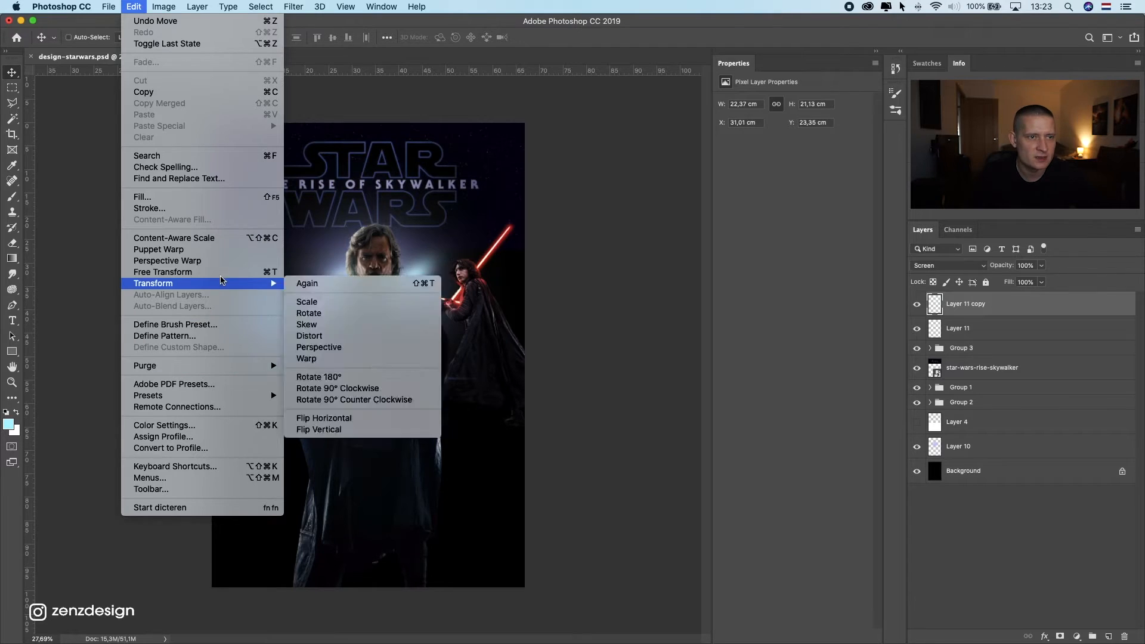
pyautogui.click(325, 418)
pyautogui.moveTo(414, 305)
pyautogui.mouseDown()
pyautogui.moveTo(400, 299)
pyautogui.moveTo(412, 307)
pyautogui.mouseUp()
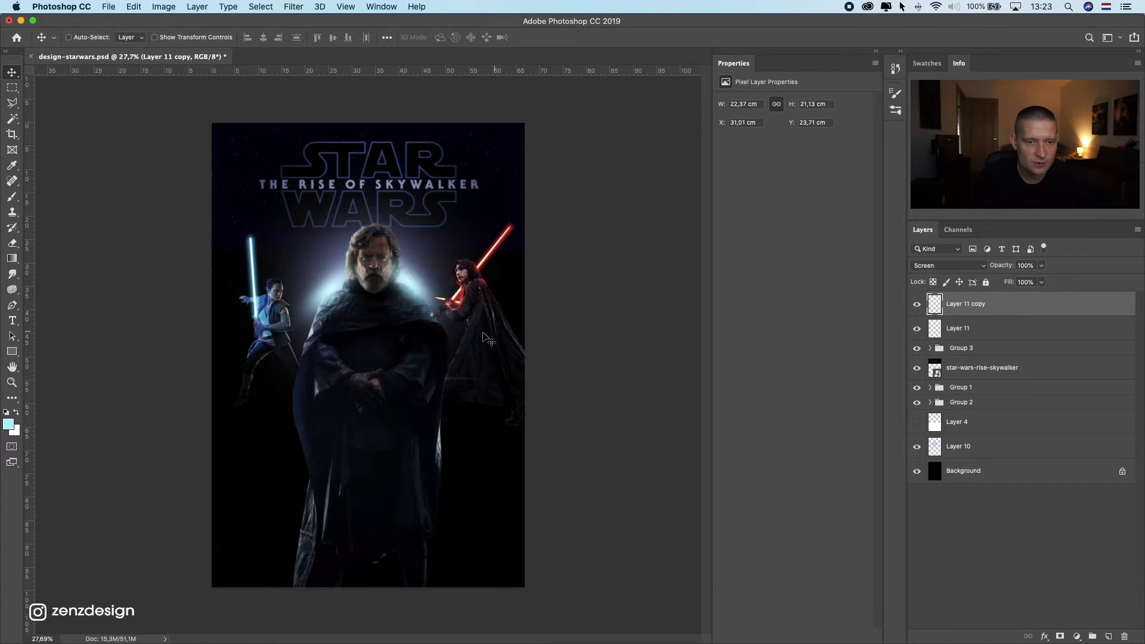
pyautogui.scroll(-5, 459, 338)
pyautogui.scroll(4, 459, 338)
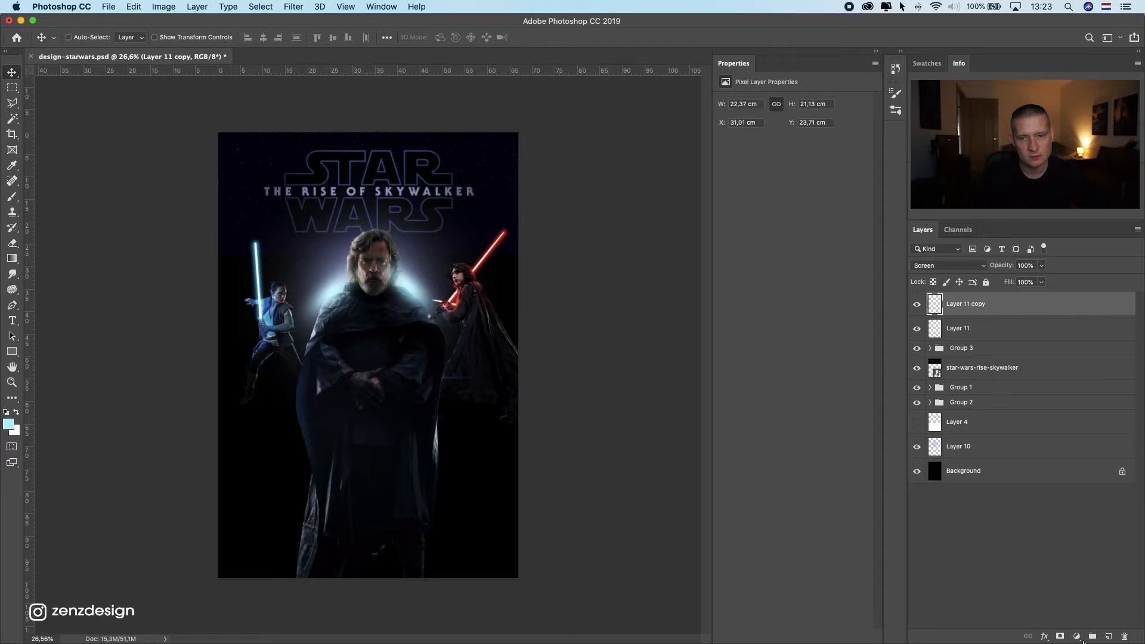
# - Create a new group and place Layer 11 copy and Layer 11 inside it
pyautogui.click(1089, 637)
pyautogui.click(972, 322)
pyautogui.moveTo(975, 343); pyautogui.dragTo(982, 323)
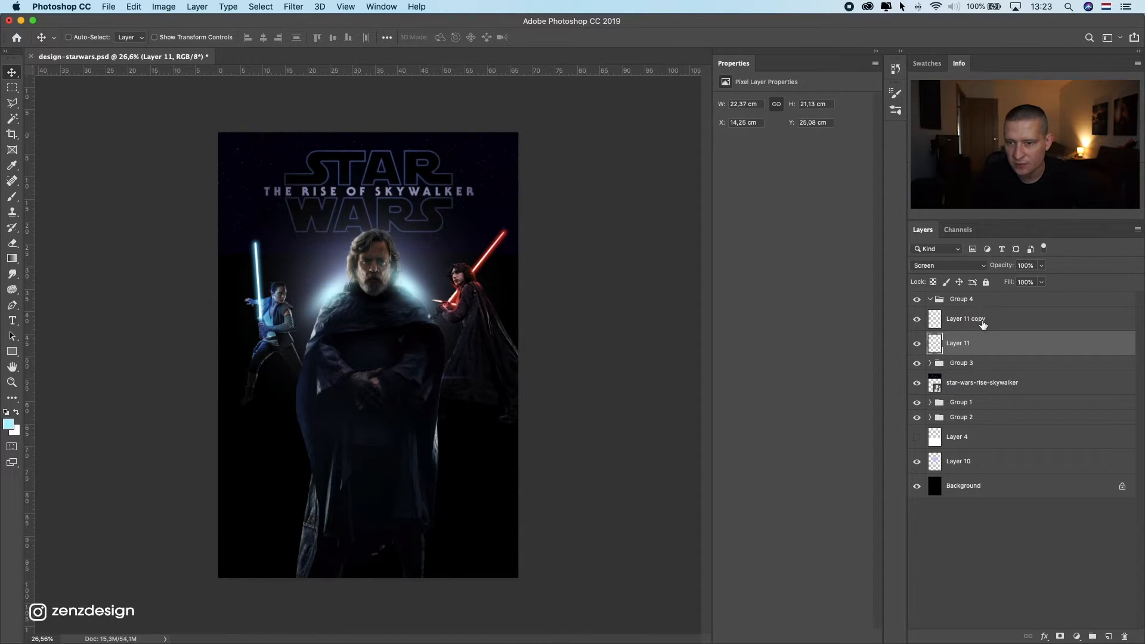
pyautogui.click(983, 324)
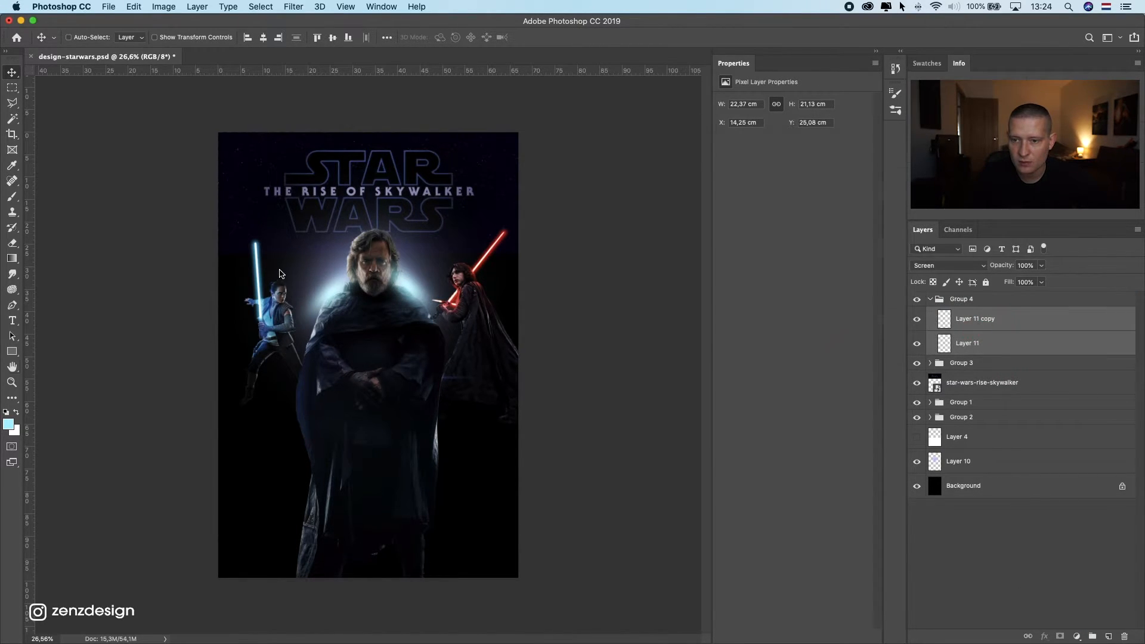
pyautogui.doubleClick(1001, 322)
pyautogui.press('Escape')
# - Duplicate Layer 11 copy beneath Layer 4, enlarge the duplicate to about 33 by 80 cm and move it behind the blue lightsaber figure
pyautogui.moveTo(1071, 322); pyautogui.dragTo(1109, 636)
pyautogui.moveTo(1052, 339); pyautogui.dragTo(1053, 474)
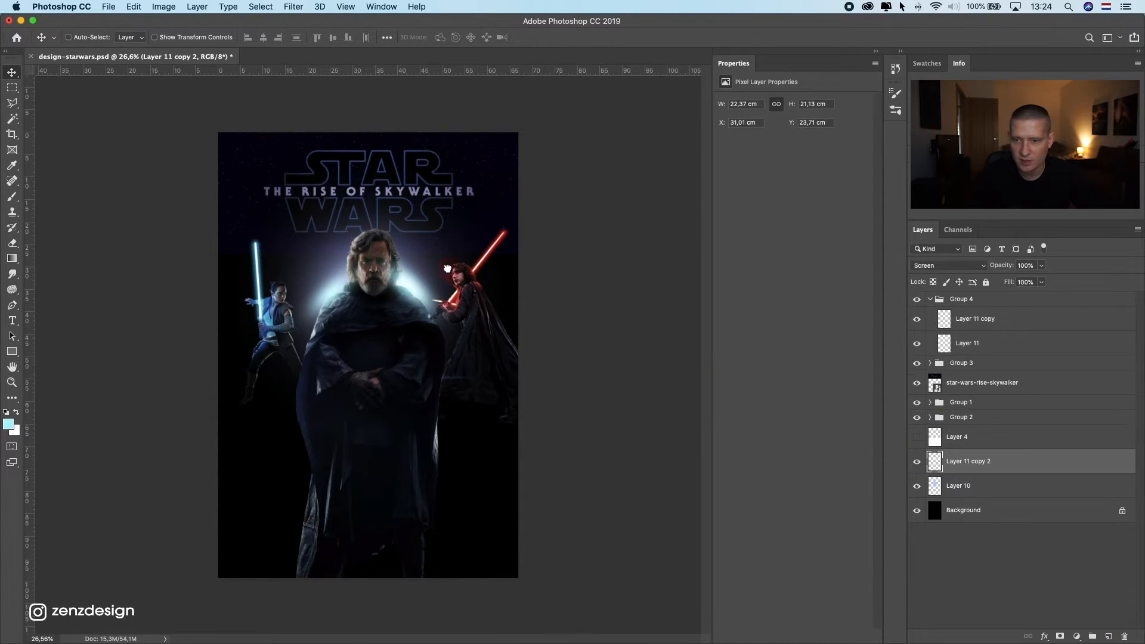
pyautogui.hotkey('ctrl', 't')
pyautogui.moveTo(416, 282); pyautogui.dragTo(536, 172)
pyautogui.moveTo(393, 297); pyautogui.dragTo(339, 320)
pyautogui.moveTo(506, 299); pyautogui.dragTo(608, 312)
pyautogui.moveTo(449, 306)
pyautogui.mouseDown()
pyautogui.moveTo(454, 346)
pyautogui.moveTo(452, 315)
pyautogui.moveTo(444, 325)
pyautogui.mouseUp()
pyautogui.press('Return')
pyautogui.moveTo(432, 279); pyautogui.dragTo(298, 205)
# - Widen the Layer 11 copy 2 glow to about 86 cm, skew it slightly and centre it behind the three figures
pyautogui.press('super+t')
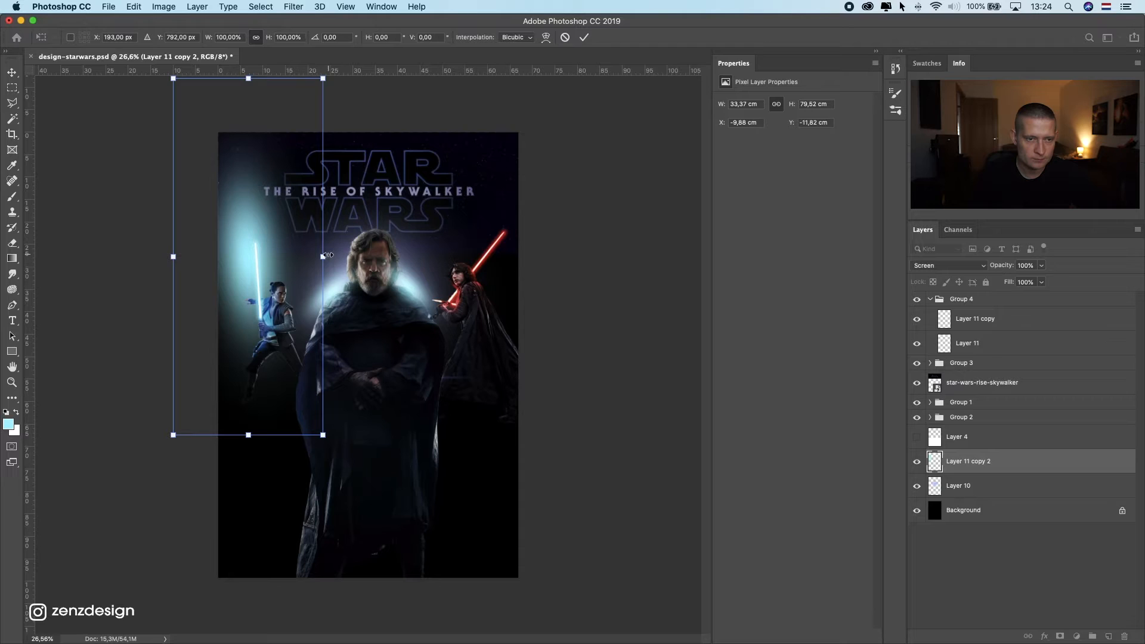
pyautogui.moveTo(327, 255); pyautogui.dragTo(543, 257)
pyautogui.moveTo(472, 222); pyautogui.dragTo(461, 276)
pyautogui.moveTo(354, 127); pyautogui.dragTo(382, 129)
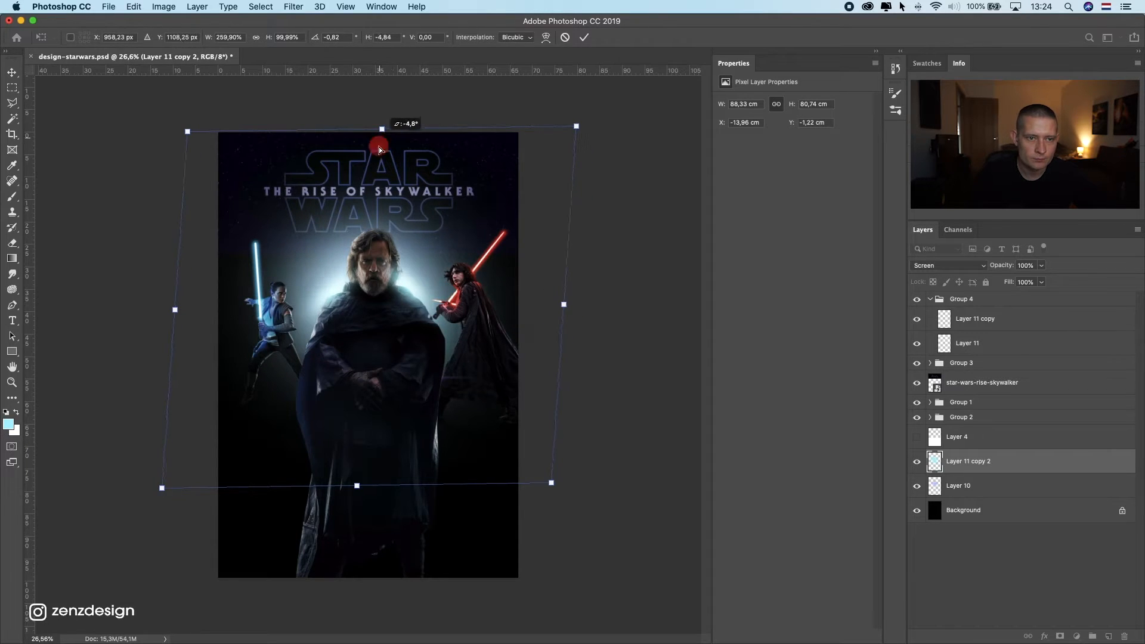
pyautogui.press('Return')
# - Move Layer 11 copy 2 directly below Group 3 and set its blending mode to Overlay
pyautogui.moveTo(984, 464); pyautogui.dragTo(1007, 292)
pyautogui.moveTo(1028, 383); pyautogui.dragTo(1031, 380)
pyautogui.moveTo(409, 260); pyautogui.dragTo(440, 237)
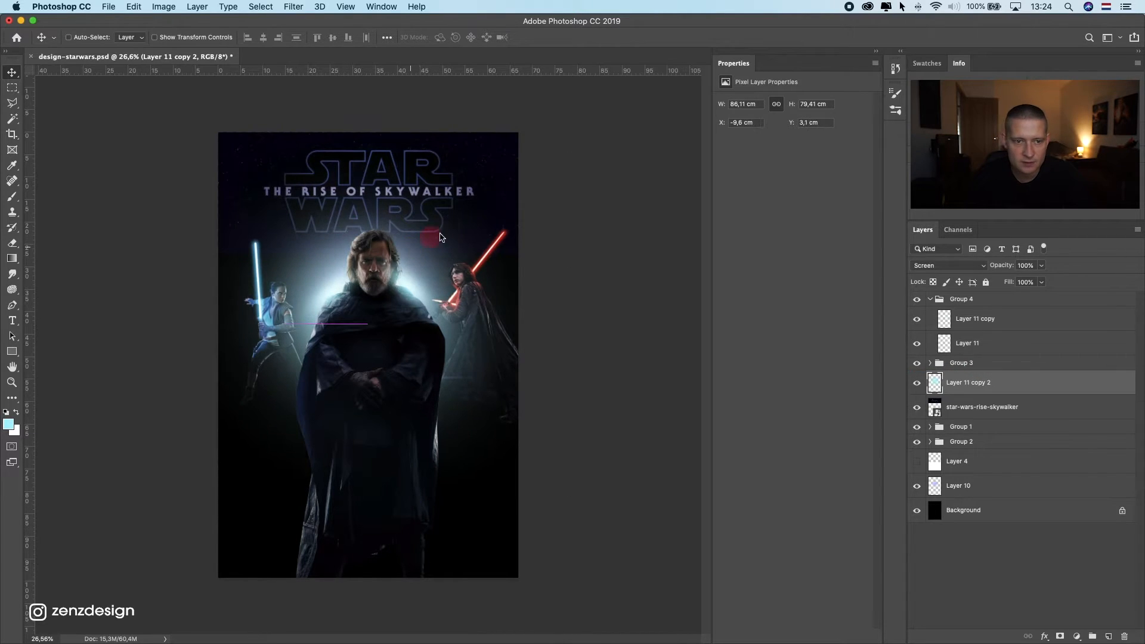
pyautogui.click(926, 269)
pyautogui.click(943, 308)
# - Compare the poster with and without Layer 11 copy 2 and lower the glow by about 1.4 cm
pyautogui.click(913, 381)
pyautogui.click(913, 381)
pyautogui.click(914, 381)
pyautogui.click(914, 381)
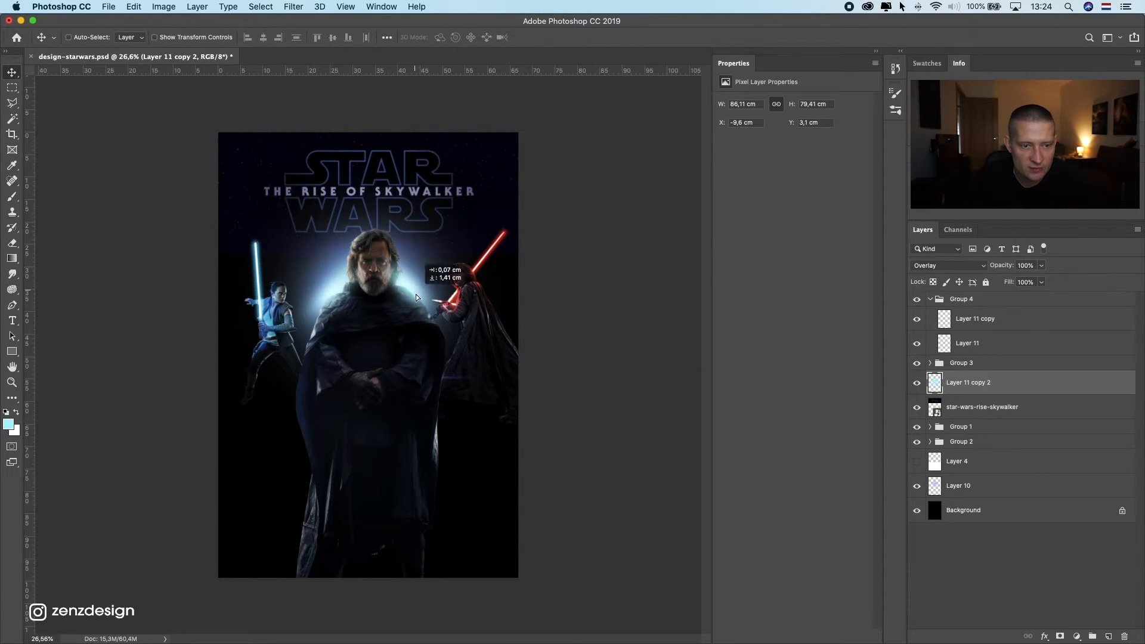
pyautogui.press('super+t')
pyautogui.press('Return')
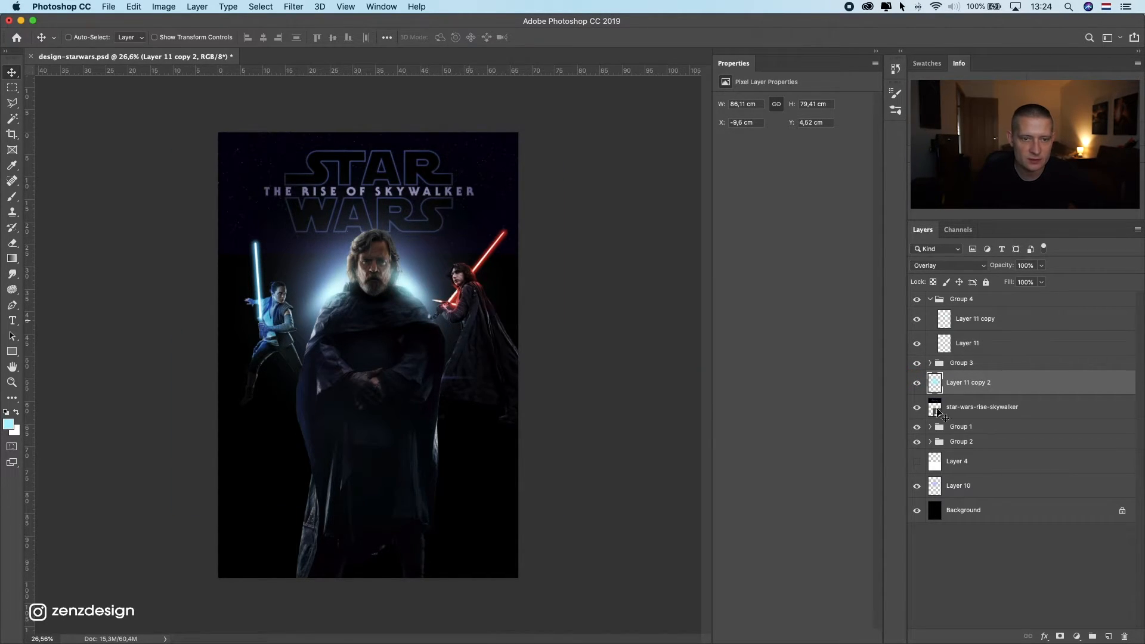
# - Identify the contents of Group 1 by toggling its visibility, and fine-tune the positions of Group 1 and Group 2 with small moves
pyautogui.click(988, 418)
pyautogui.click(917, 427)
pyautogui.click(917, 427)
pyautogui.click(962, 427)
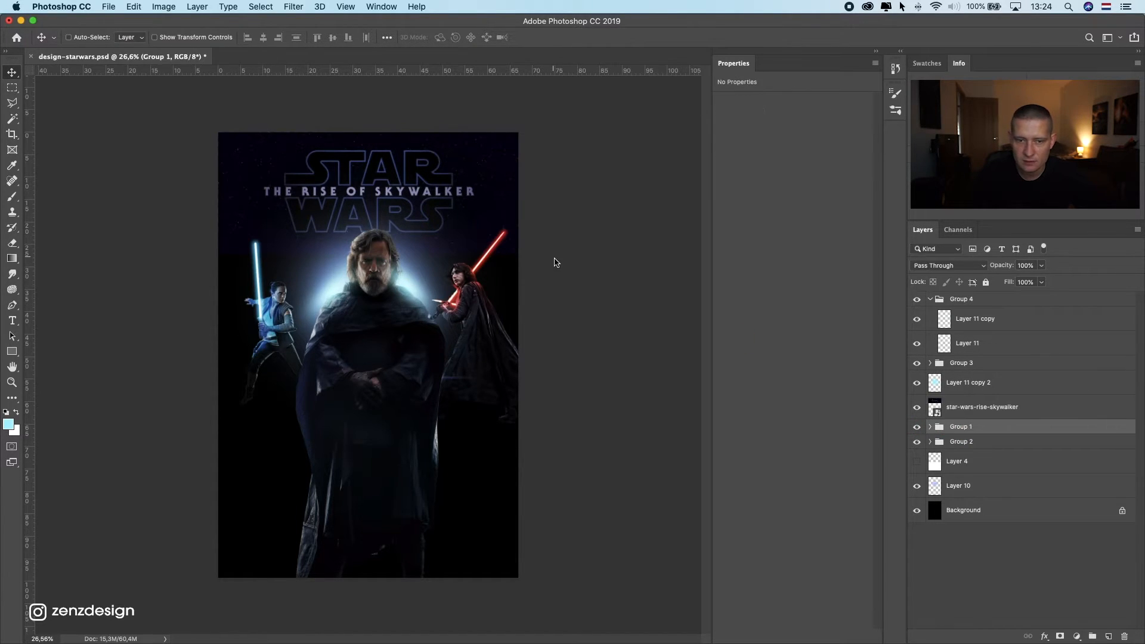
pyautogui.moveTo(567, 257); pyautogui.dragTo(564, 258)
pyautogui.moveTo(482, 279); pyautogui.dragTo(475, 280)
pyautogui.click(983, 447)
pyautogui.moveTo(401, 241)
pyautogui.mouseDown()
pyautogui.moveTo(388, 235)
pyautogui.moveTo(403, 245)
pyautogui.mouseUp()
# - Add a Curves adjustment above Hue/Saturation 1 in Group 3 and clip it to the central figure's layer
pyautogui.click(930, 363)
pyautogui.click(934, 408)
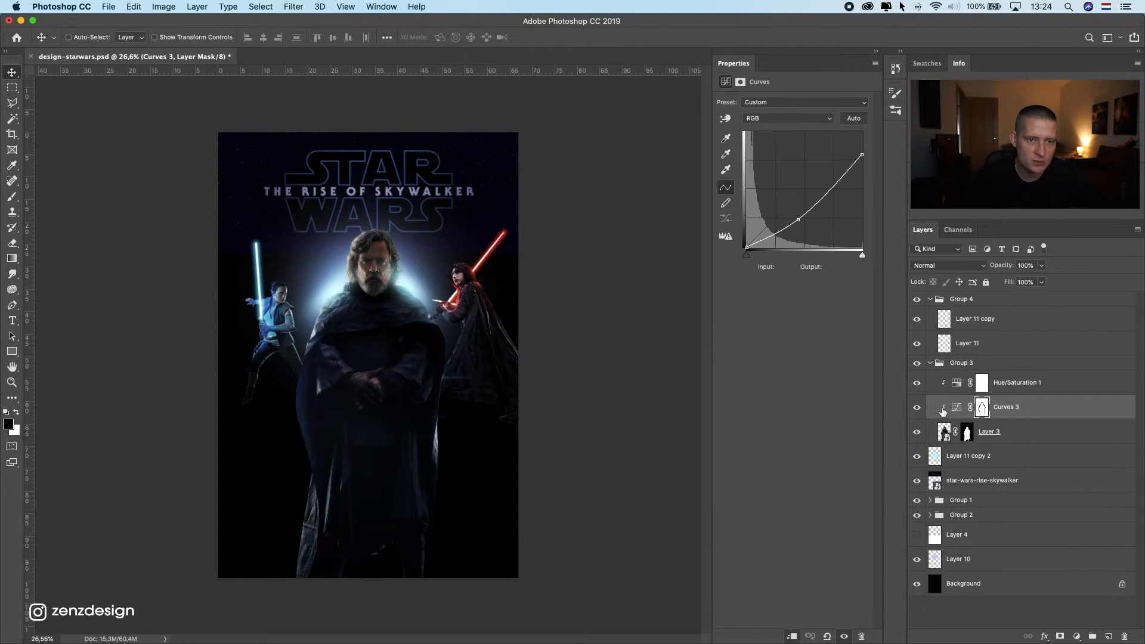
pyautogui.click(1017, 385)
pyautogui.scroll(5, 382, 302)
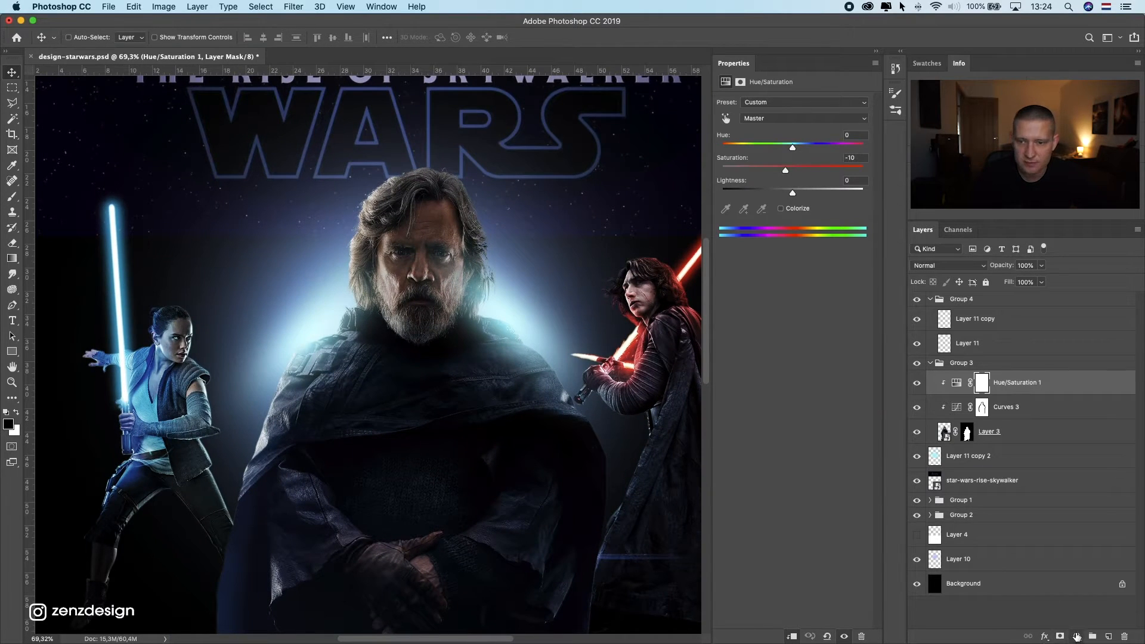
pyautogui.click(1077, 636)
pyautogui.click(1101, 468)
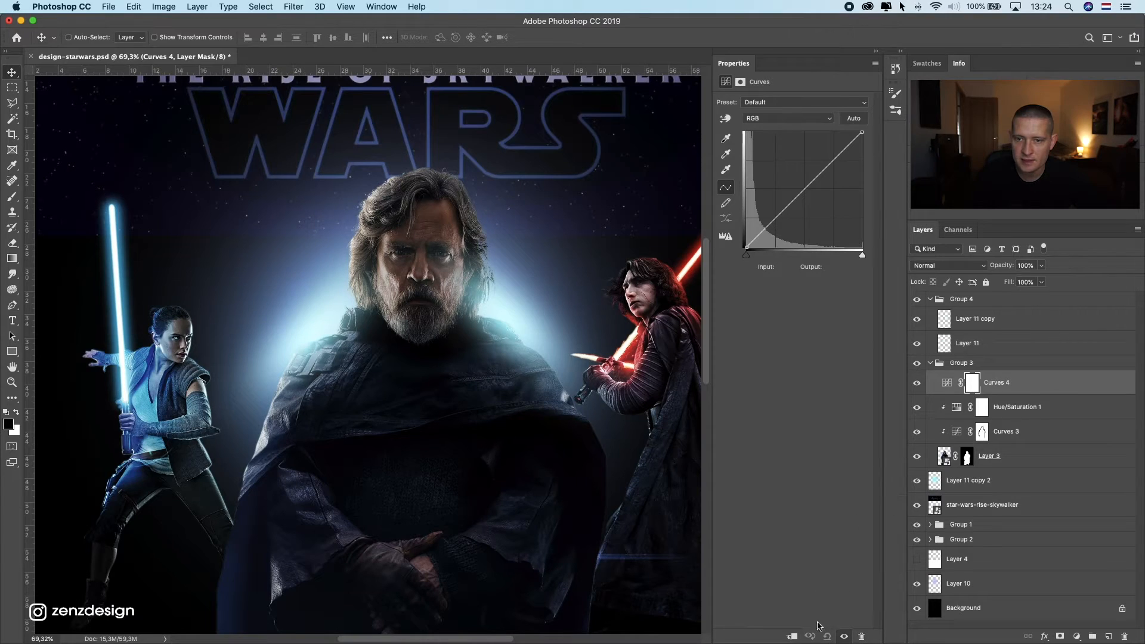
pyautogui.click(793, 636)
# - Brighten the central figure by setting the Curves 4 white point to input 162 and output 255
pyautogui.moveTo(862, 131); pyautogui.dragTo(832, 132)
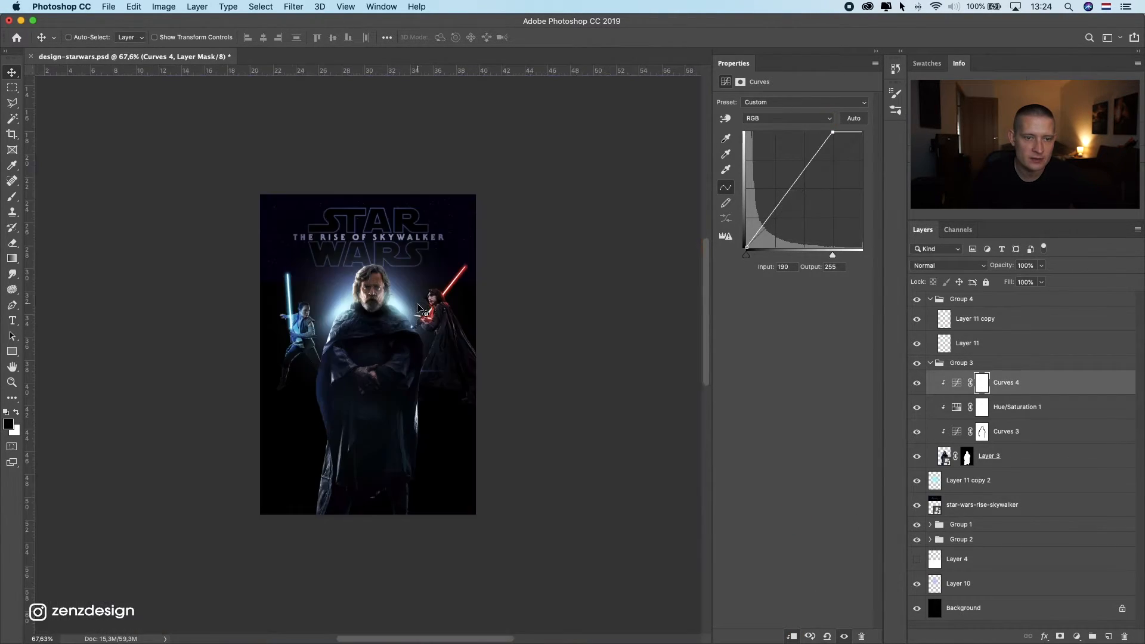
pyautogui.scroll(5, 406, 313)
pyautogui.click(911, 386)
pyautogui.click(913, 387)
pyautogui.moveTo(833, 132); pyautogui.dragTo(820, 132)
pyautogui.scroll(-1, 397, 298)
pyautogui.scroll(-4, 398, 299)
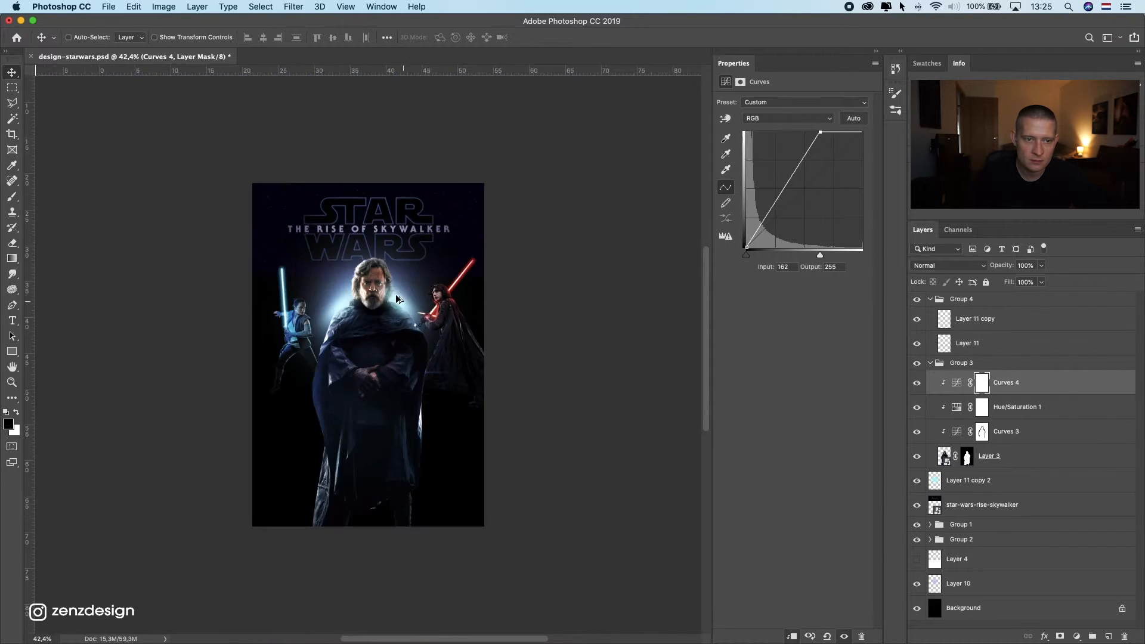
pyautogui.scroll(4, 399, 297)
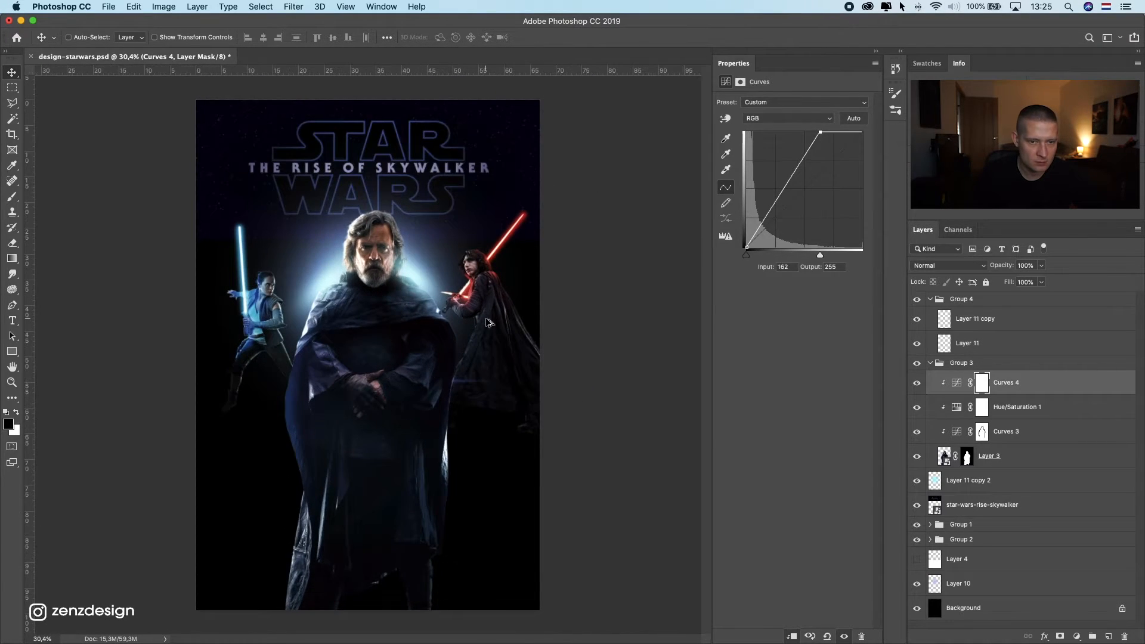
pyautogui.scroll(-3, 488, 322)
pyautogui.scroll(4, 418, 286)
pyautogui.click(405, 270)
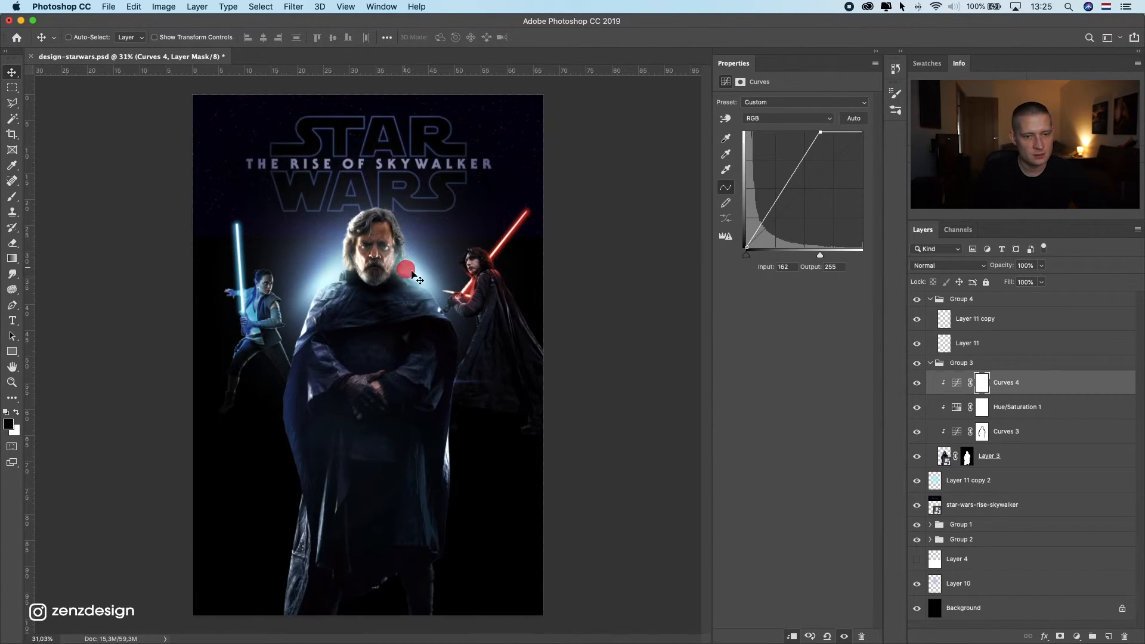
# - Add a layer mask to Group 4 and prepare a black 250 px brush for painting on it
pyautogui.click(981, 300)
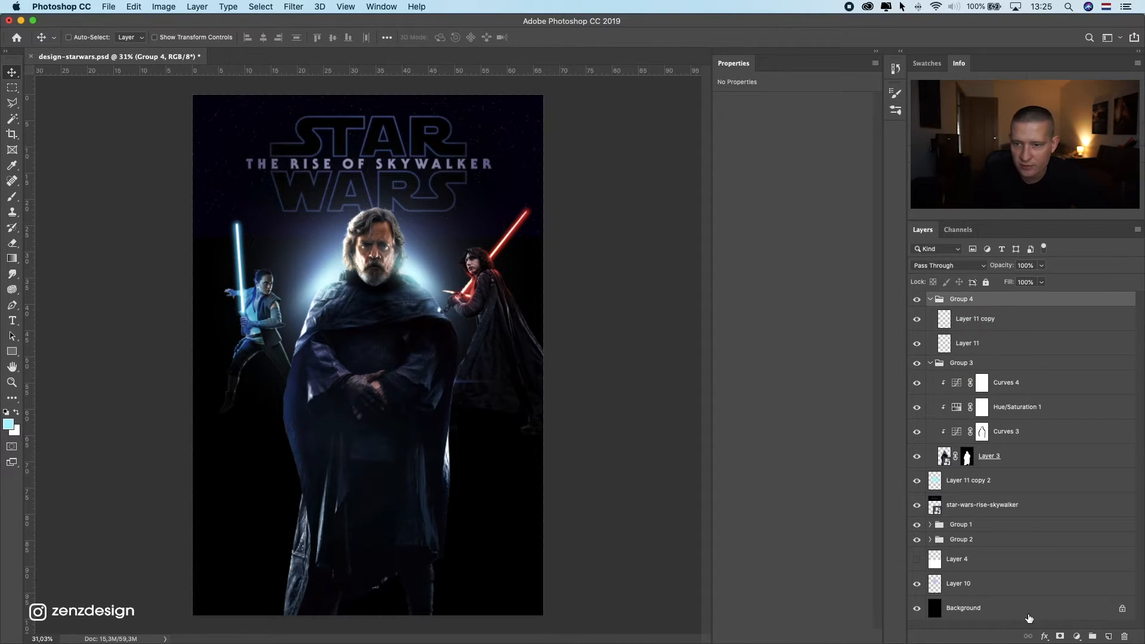
pyautogui.click(1061, 637)
pyautogui.press('d')
pyautogui.press('b')
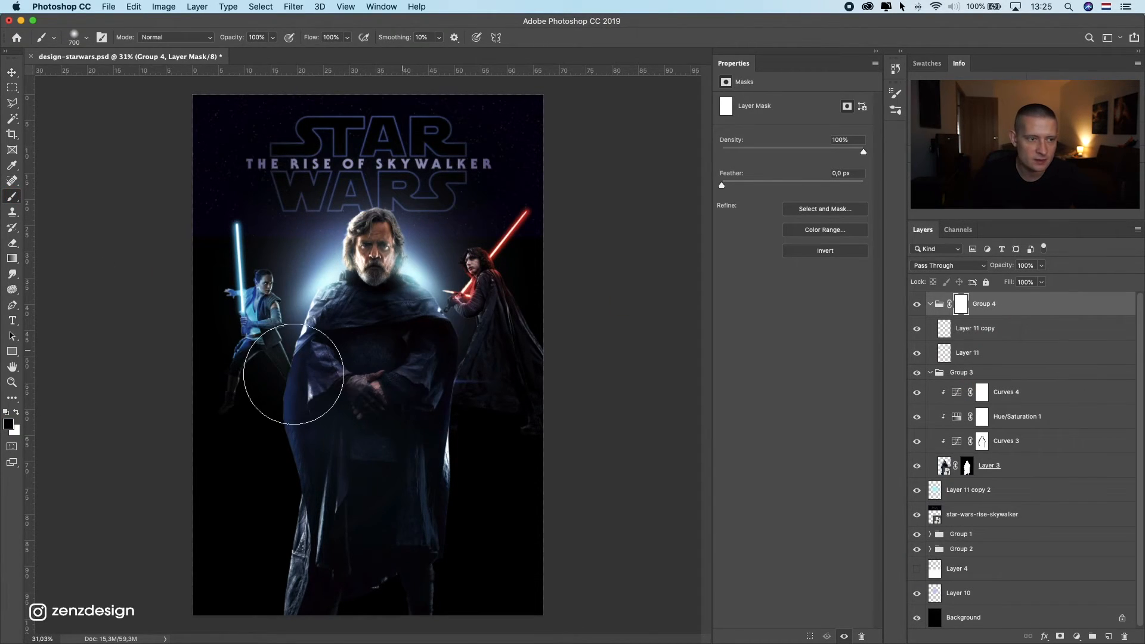
pyautogui.press('[')
pyautogui.press('[')
pyautogui.press('[')
pyautogui.press('[')
pyautogui.press('[')
# - Mask out the Group 4 glow along the outer edges on both sides of the central figure
pyautogui.moveTo(299, 375); pyautogui.dragTo(285, 239)
pyautogui.moveTo(305, 343)
pyautogui.mouseDown()
pyautogui.moveTo(314, 227)
pyautogui.moveTo(300, 362)
pyautogui.mouseUp()
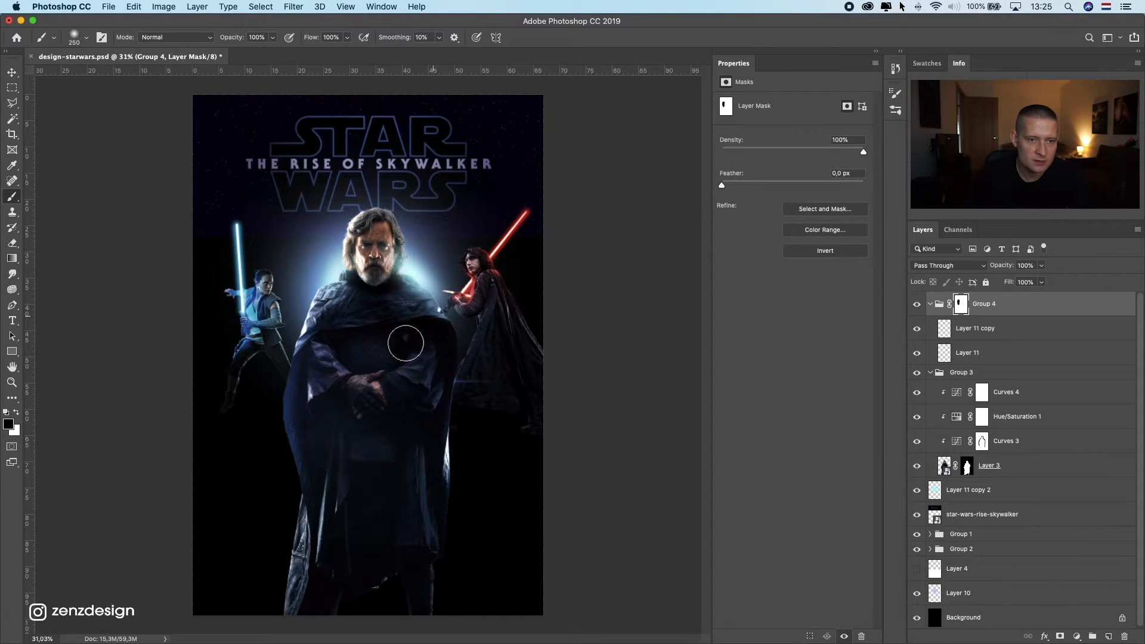
pyautogui.moveTo(465, 309)
pyautogui.mouseDown()
pyautogui.moveTo(453, 337)
pyautogui.moveTo(408, 305)
pyautogui.moveTo(420, 267)
pyautogui.moveTo(455, 233)
pyautogui.mouseUp()
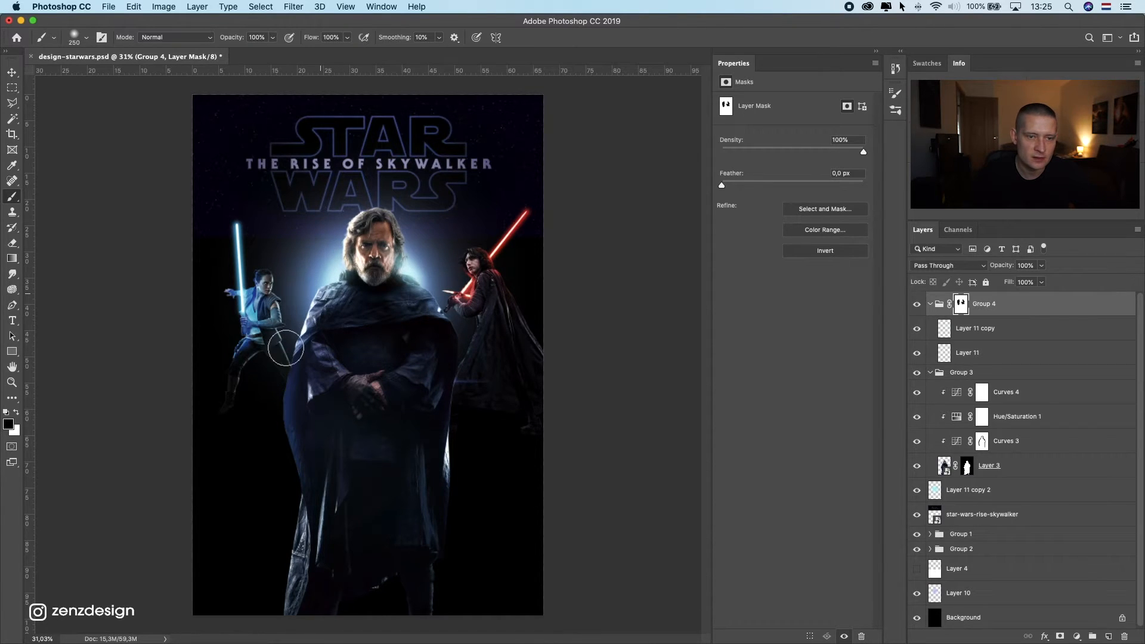
pyautogui.scroll(-7, 286, 416)
pyautogui.scroll(6, 291, 417)
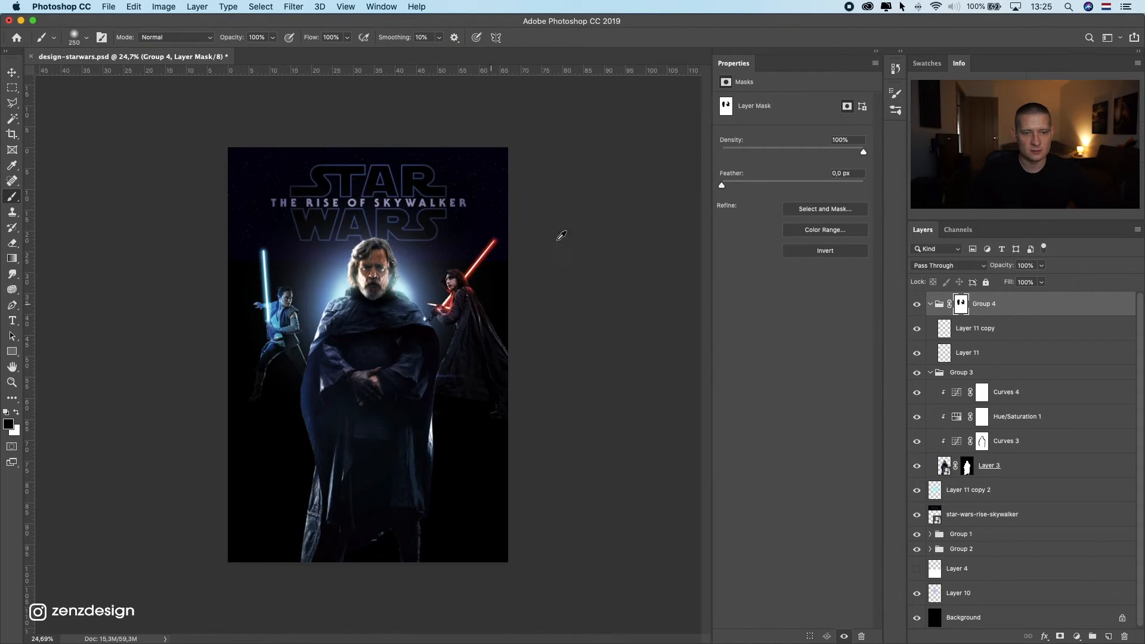
# - Change the colour of the area surrounding the canvas to black
pyautogui.rightClick(564, 233)
pyautogui.click(584, 245)
pyautogui.scroll(1, 538, 201)
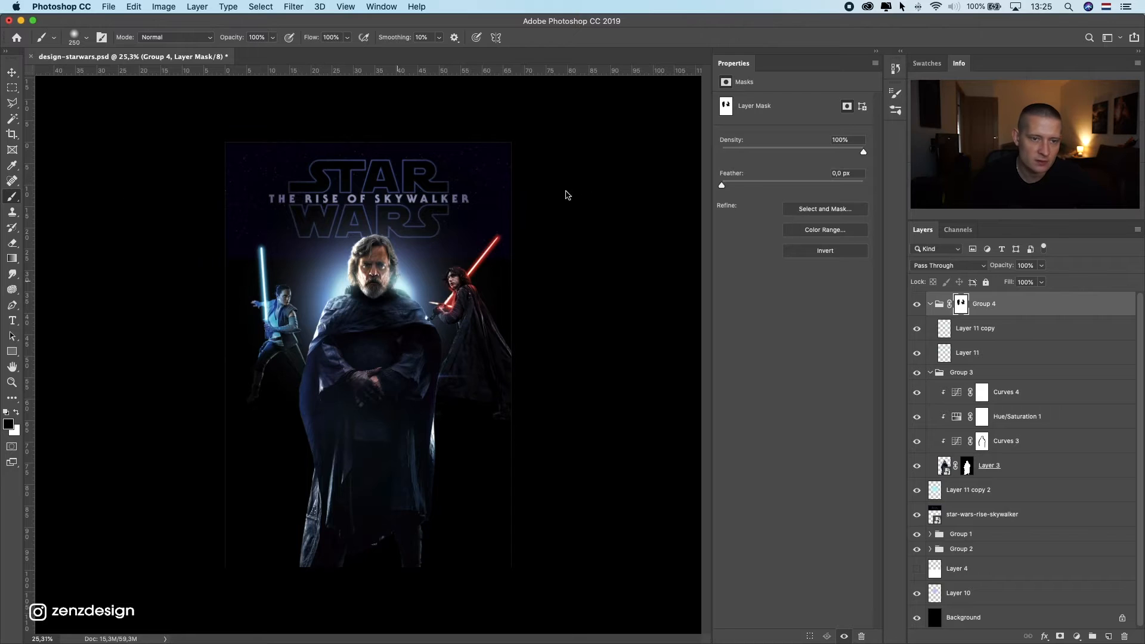
# - Set the area surrounding the canvas to light gray and move the Star Wars title slightly down
pyautogui.rightClick(588, 185)
pyautogui.click(588, 245)
pyautogui.click(12, 73)
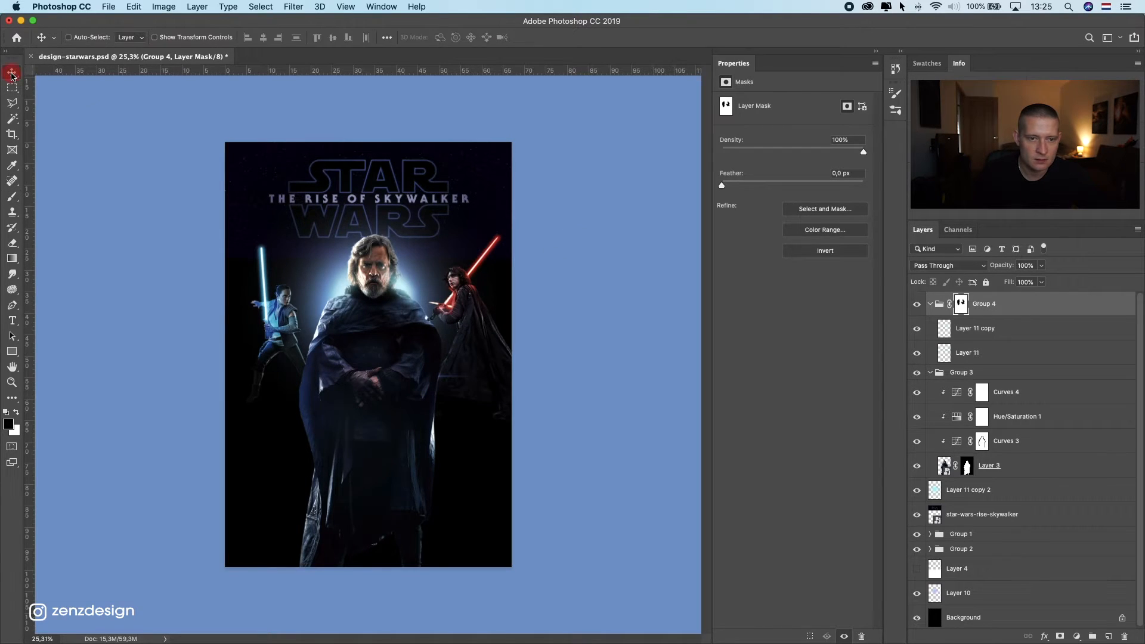
pyautogui.rightClick(527, 146)
pyautogui.click(578, 199)
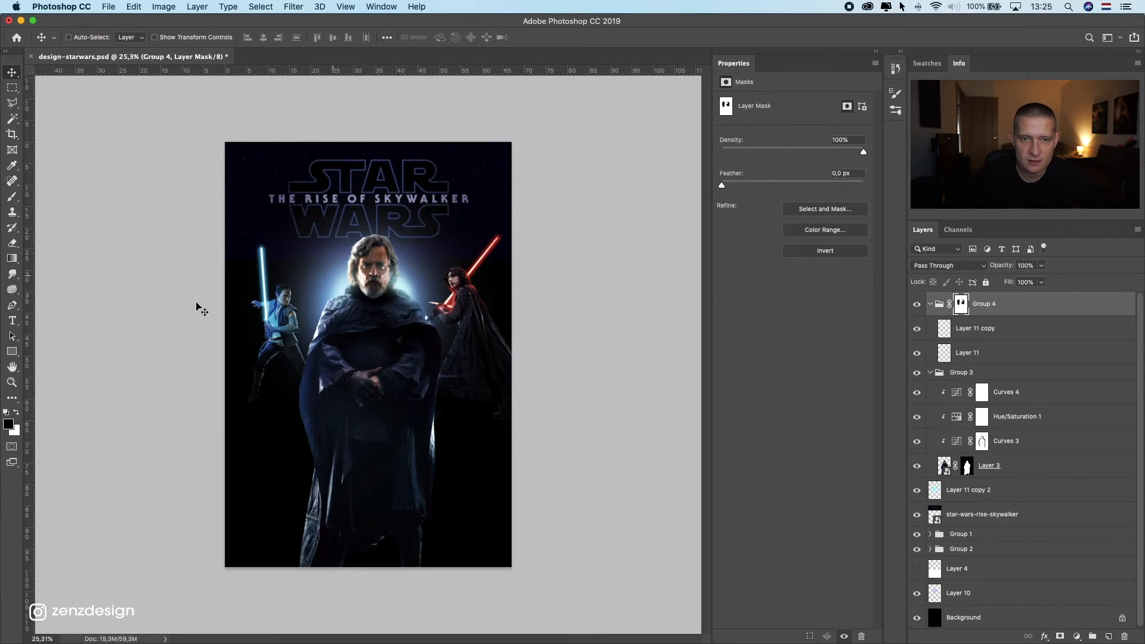
pyautogui.moveTo(488, 183)
pyautogui.mouseDown()
pyautogui.moveTo(485, 206)
pyautogui.moveTo(485, 171)
pyautogui.mouseUp()
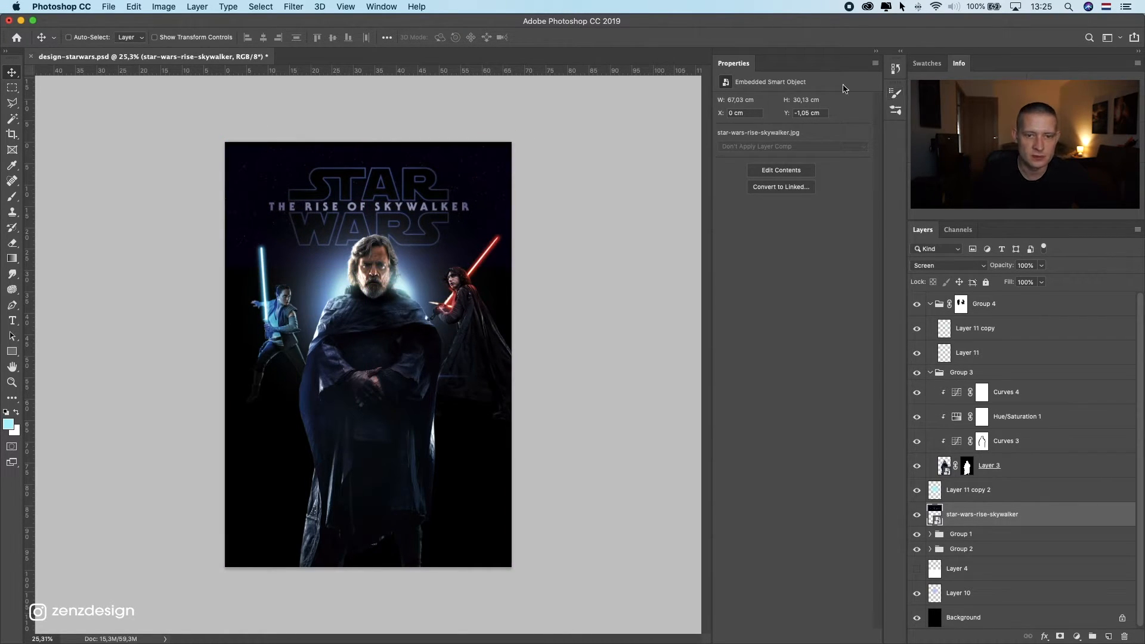
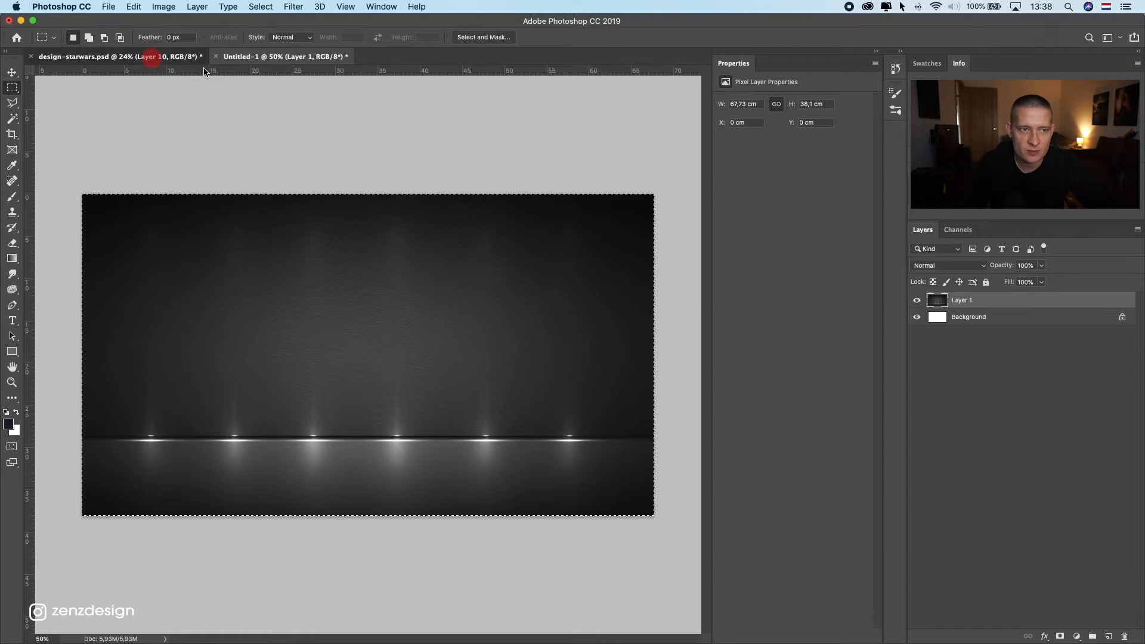
# - Paste the copied dark floor-light background into design-starwars.psd and delete its upper wall part, leaving only the floor behind the characters
pyautogui.click(143, 56)
pyautogui.press('super+v')
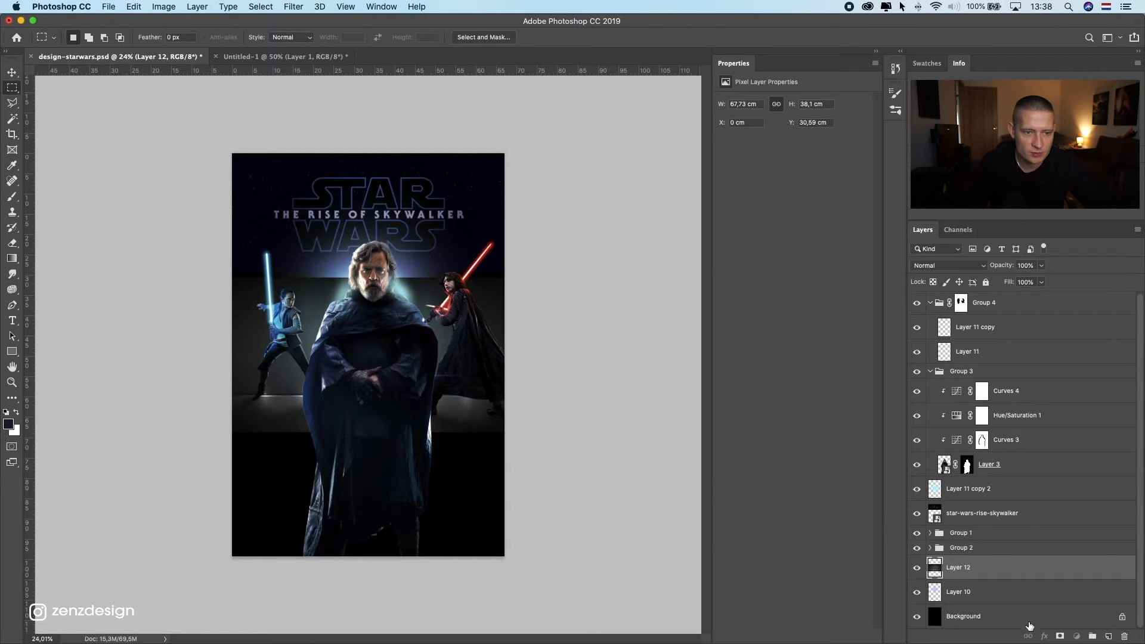
pyautogui.moveTo(222, 223); pyautogui.dragTo(665, 394)
pyautogui.press('Delete')
pyautogui.click(300, 237)
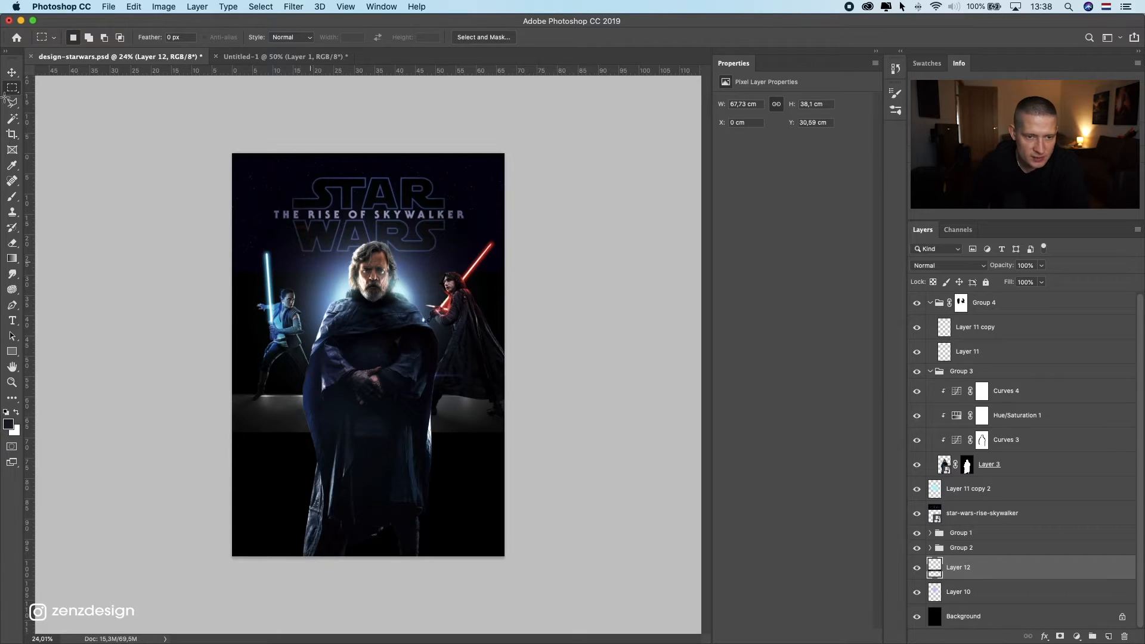
pyautogui.click(117, 286)
pyautogui.click(42, 132)
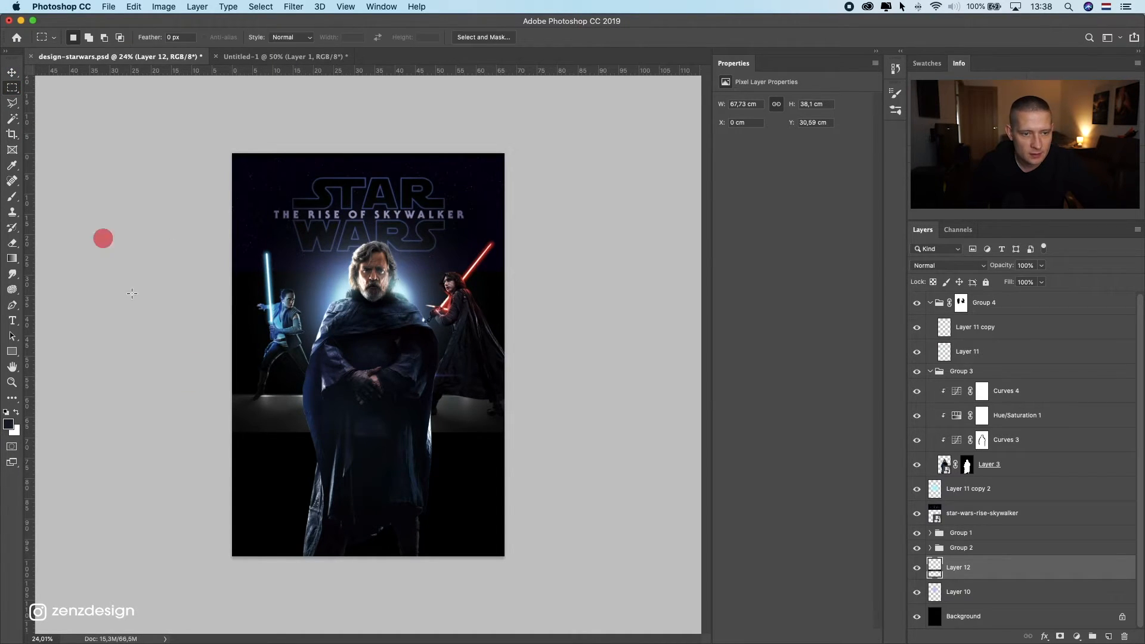
# - Stretch the lowest strip of the floor on Layer 12 down past the bottom of the poster
pyautogui.moveTo(223, 444); pyautogui.dragTo(546, 421)
pyautogui.moveTo(225, 435); pyautogui.dragTo(546, 413)
pyautogui.press('super+t')
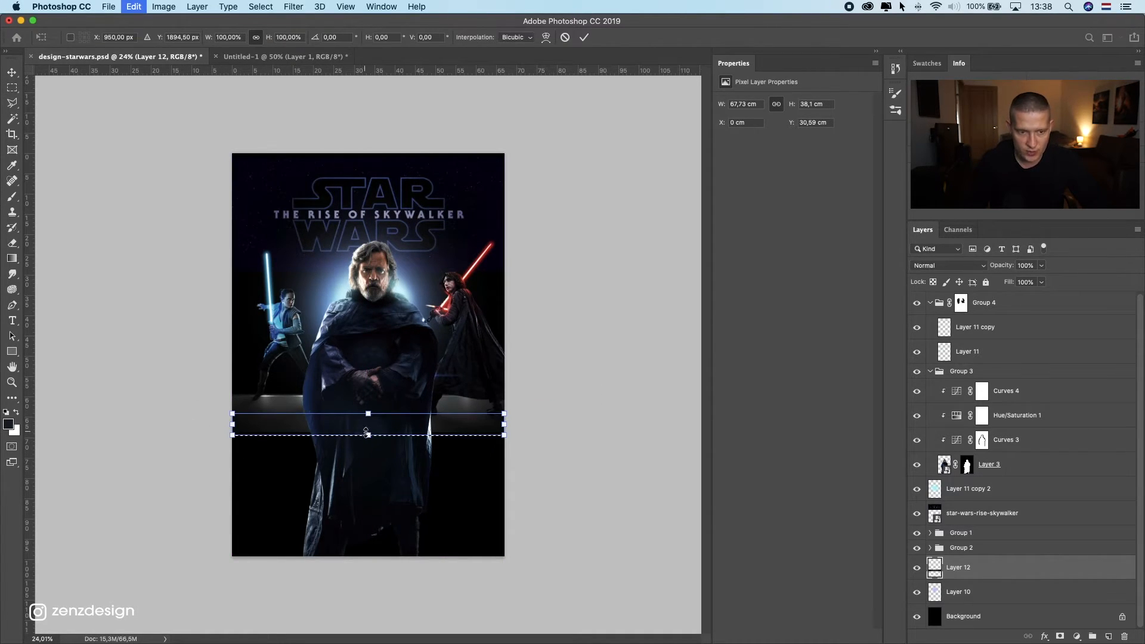
pyautogui.moveTo(368, 435); pyautogui.dragTo(382, 568)
pyautogui.press('Return')
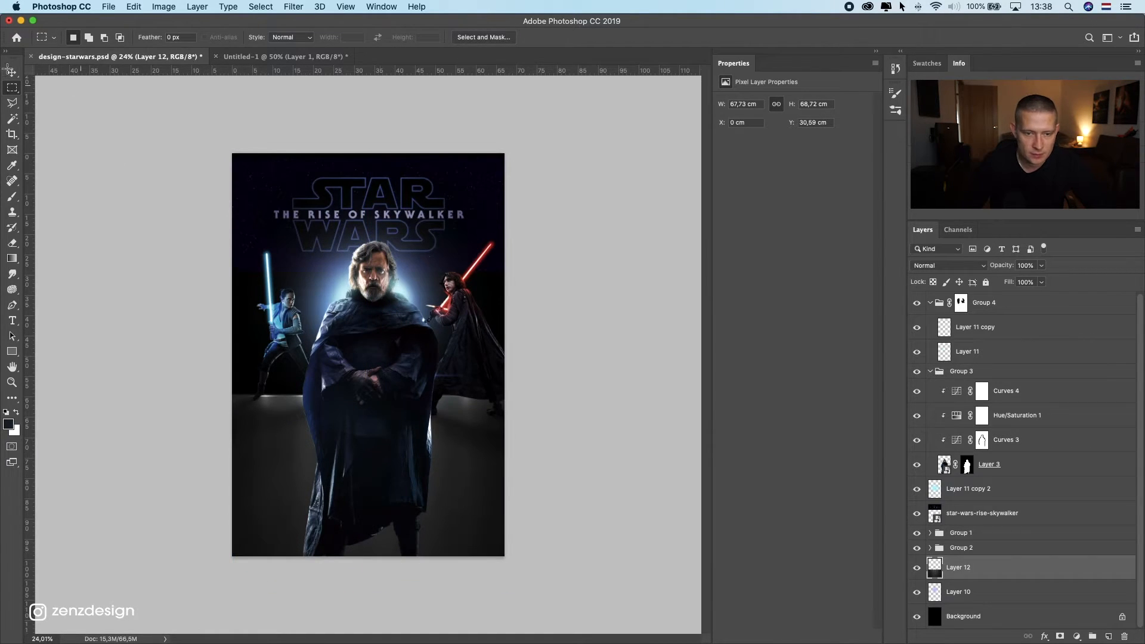
# - Squash the floor layer to 41.48% height and reposition it under the two side characters' feet, undoing the extra upward nudge
pyautogui.click(12, 72)
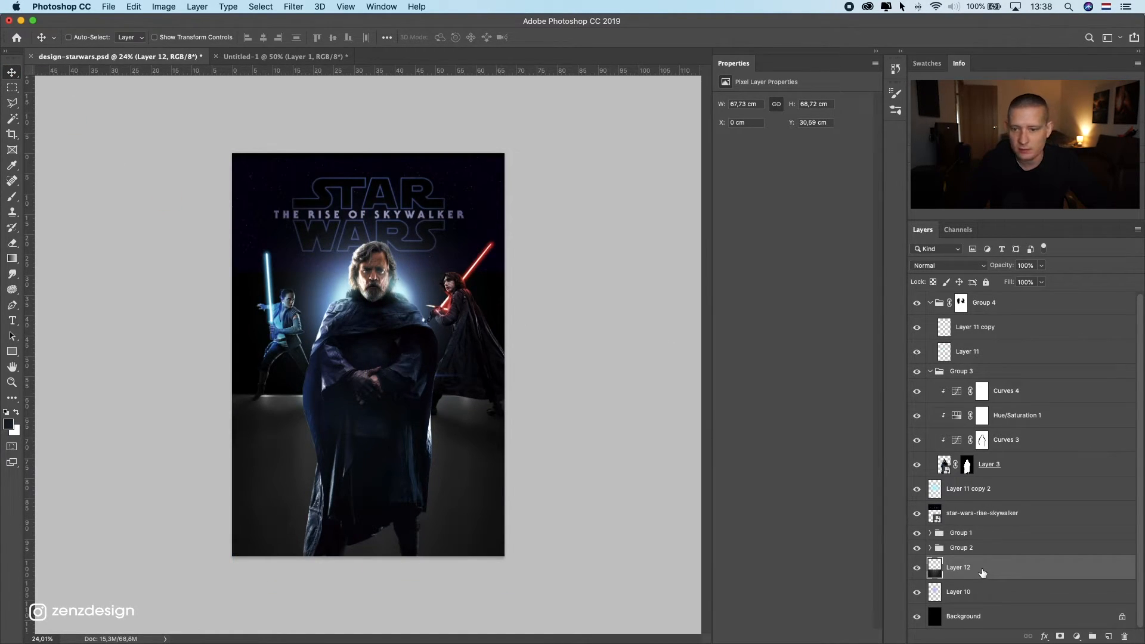
pyautogui.hotkey('ctrl', 't')
pyautogui.moveTo(382, 568); pyautogui.dragTo(369, 493)
pyautogui.hotkey('ctrl', 'z')
pyautogui.moveTo(370, 555); pyautogui.dragTo(378, 470)
pyautogui.moveTo(382, 424); pyautogui.dragTo(383, 412)
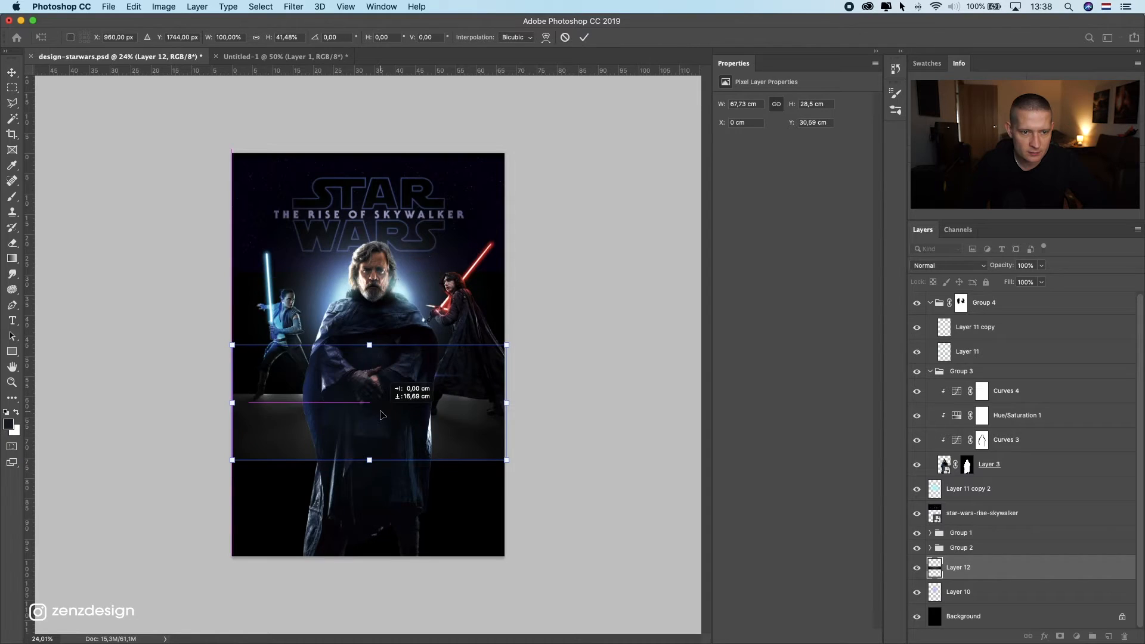
pyautogui.press('Return')
pyautogui.moveTo(392, 339); pyautogui.dragTo(393, 327)
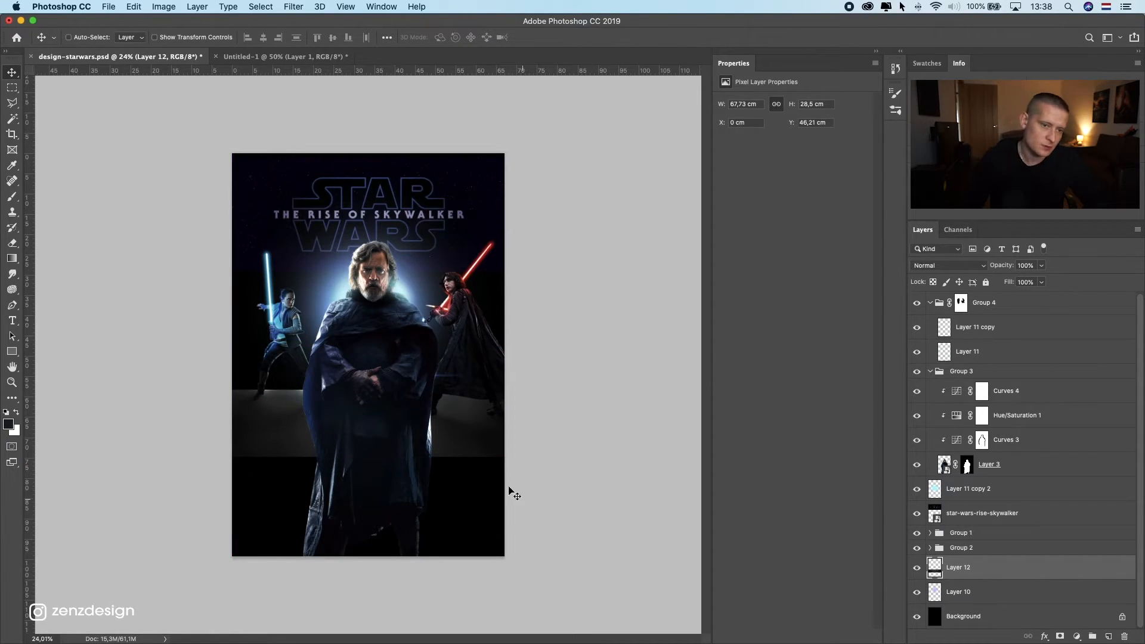
pyautogui.press('super+z')
# - Select the bottom strip of the shortened floor and stretch it down until it fills the rest of the poster
pyautogui.click(15, 88)
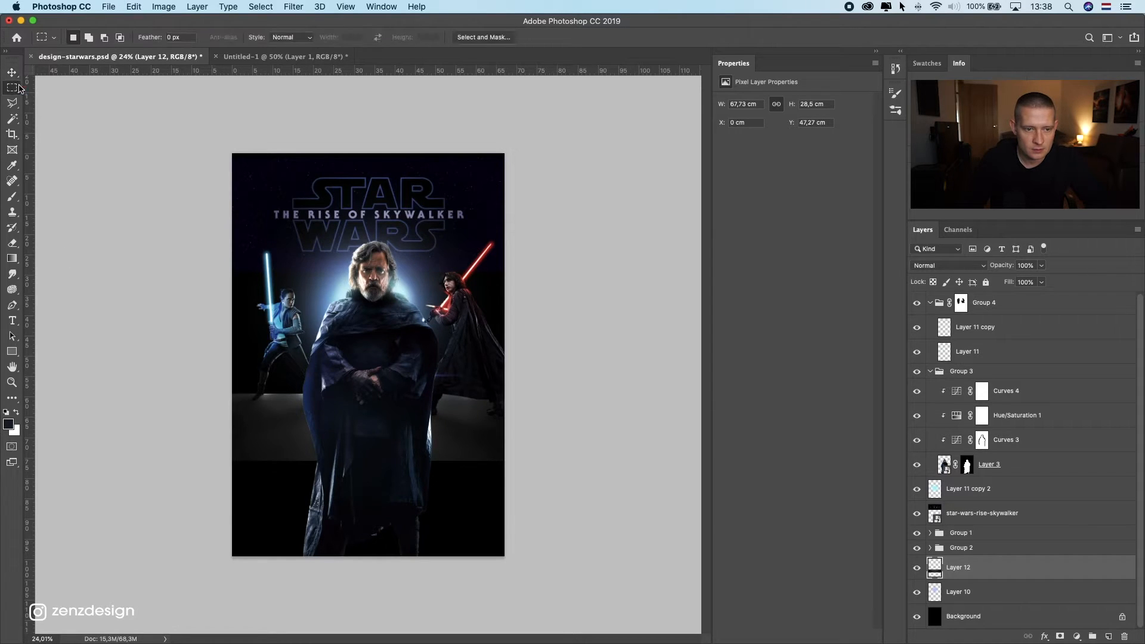
pyautogui.moveTo(211, 475); pyautogui.dragTo(528, 430)
pyautogui.press('super+t')
pyautogui.moveTo(388, 589); pyautogui.dragTo(388, 624)
pyautogui.press('Return')
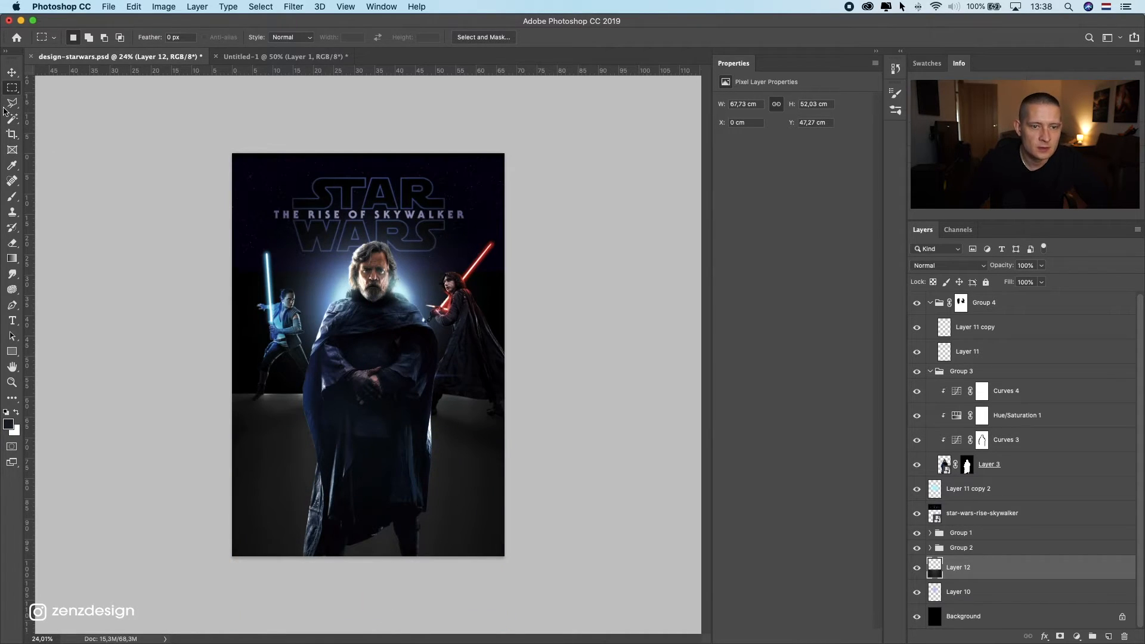
# - Clip a Curves adjustment to Layer 12, pull the white point inward and place a curve point at input 83, output 81
pyautogui.click(11, 74)
pyautogui.click(1078, 636)
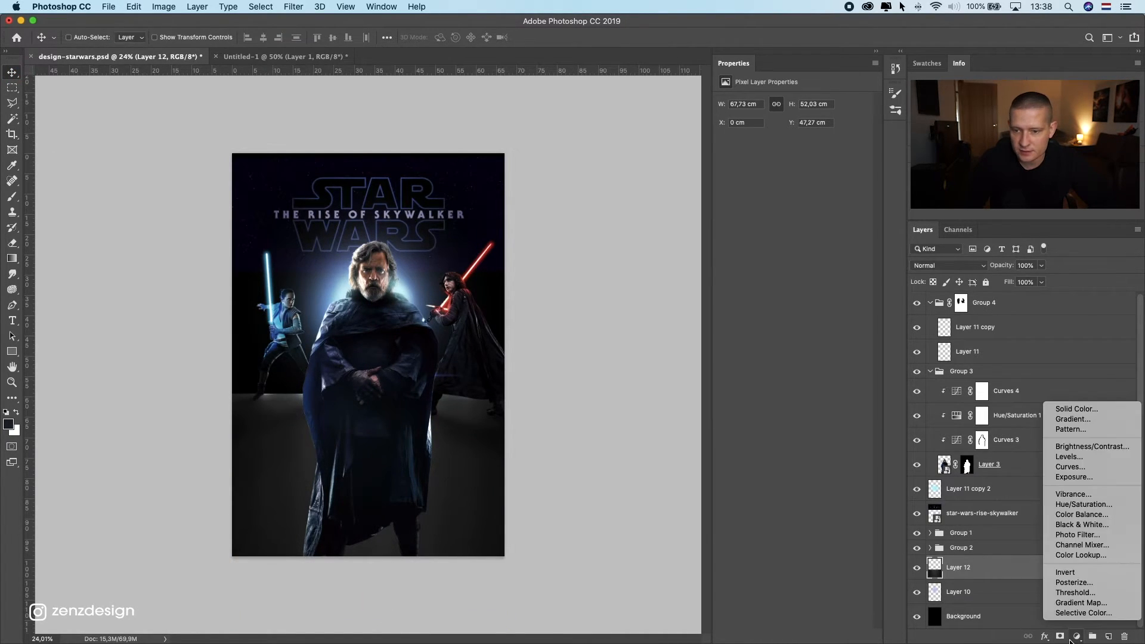
pyautogui.click(1103, 468)
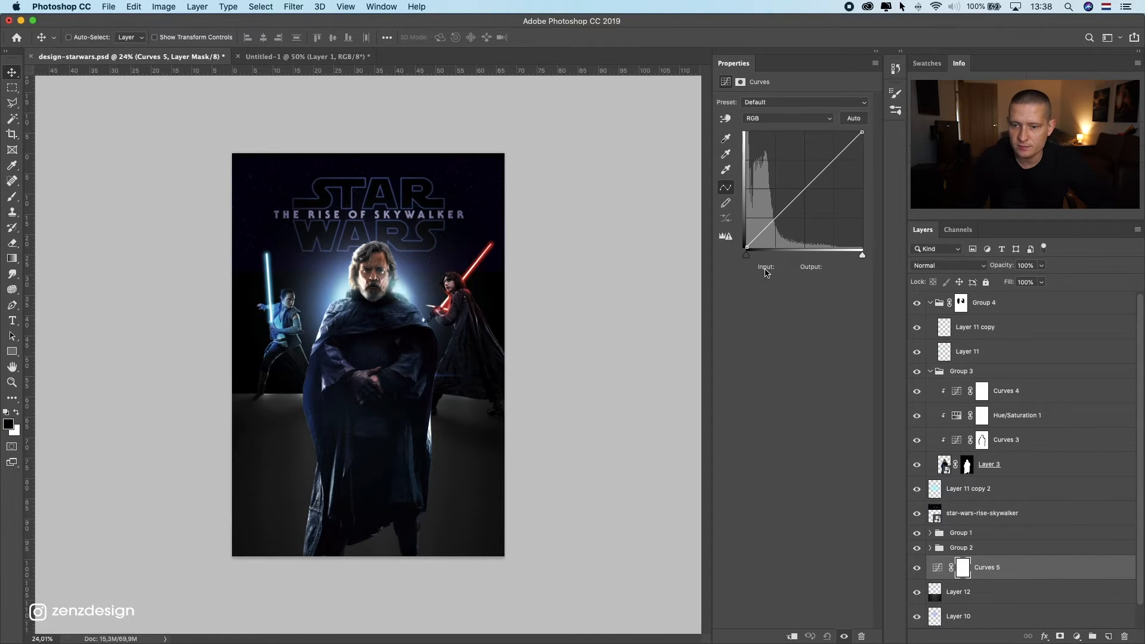
pyautogui.click(793, 637)
pyautogui.moveTo(799, 194); pyautogui.dragTo(800, 208)
pyautogui.moveTo(863, 131)
pyautogui.mouseDown()
pyautogui.moveTo(833, 127)
pyautogui.moveTo(848, 128)
pyautogui.mouseUp()
pyautogui.moveTo(796, 205); pyautogui.dragTo(788, 208)
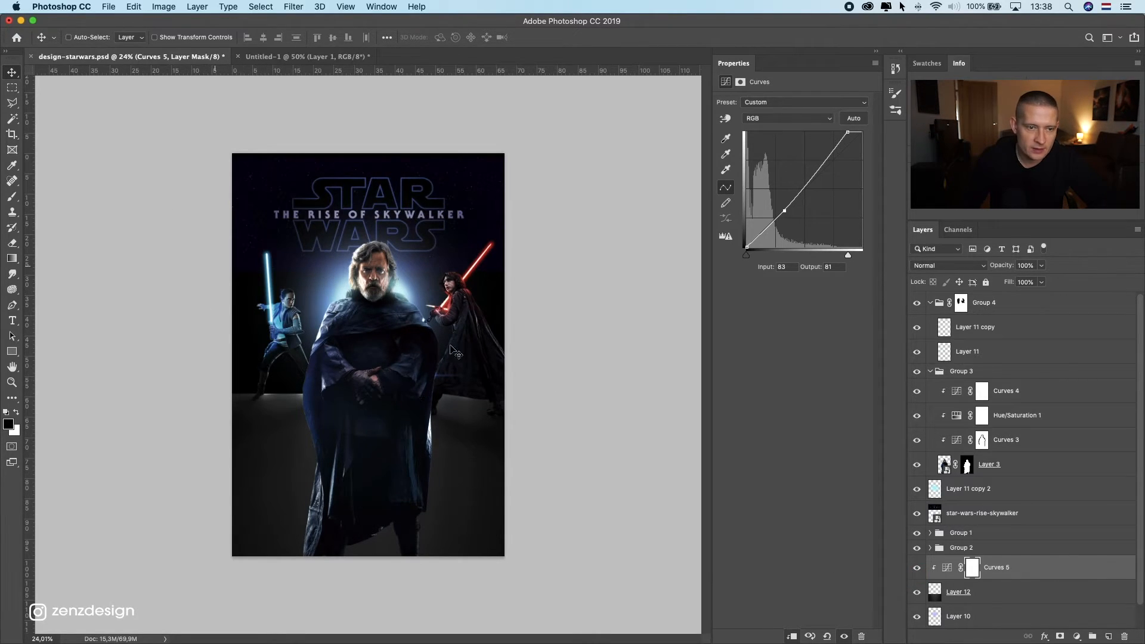
# - Create a new layer clipped to the floor on Layer 12 and set the brush colour to blue 5a7ba7
pyautogui.keyDown('super'); pyautogui.click(497, 529); pyautogui.keyUp('super')
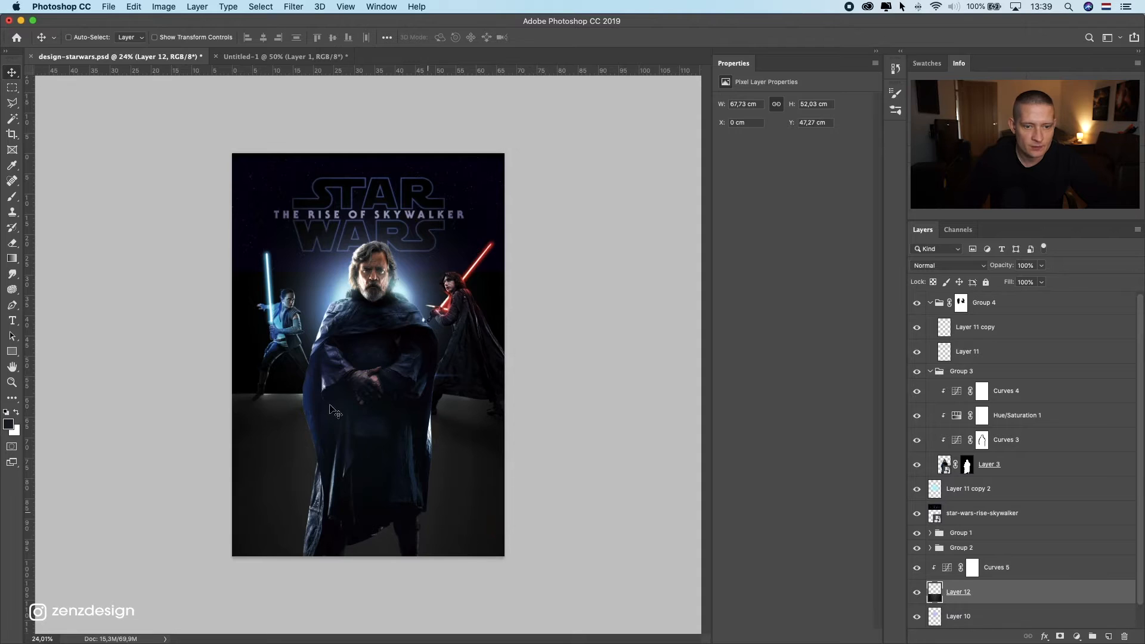
pyautogui.keyDown('super'); pyautogui.click(381, 422); pyautogui.keyUp('super')
pyautogui.keyDown('super'); pyautogui.click(469, 481); pyautogui.keyUp('super')
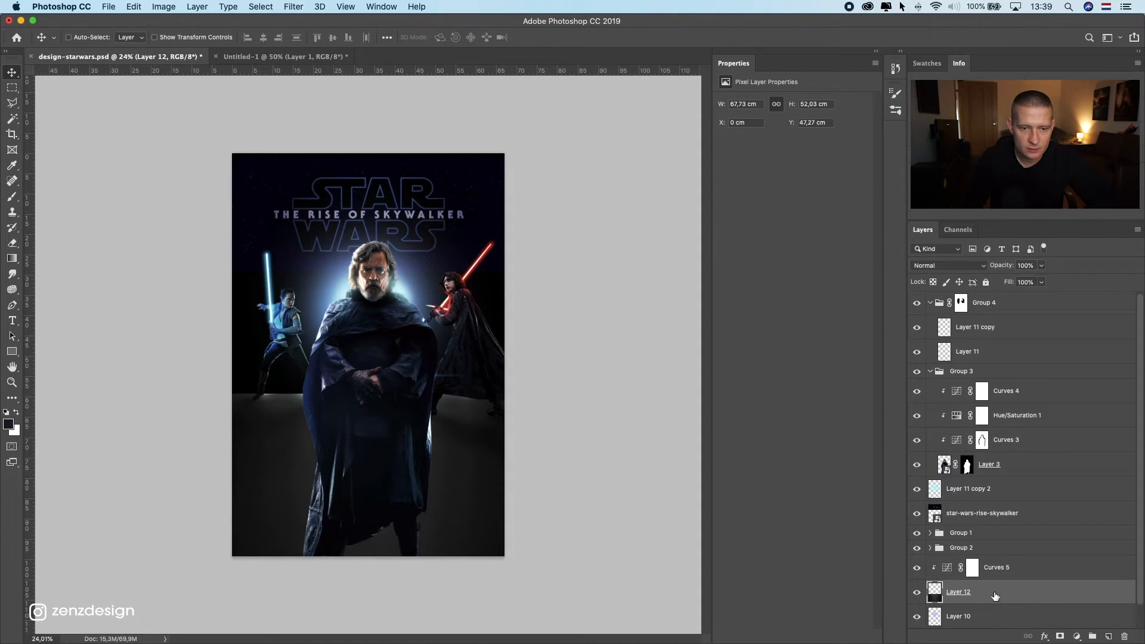
pyautogui.click(1112, 635)
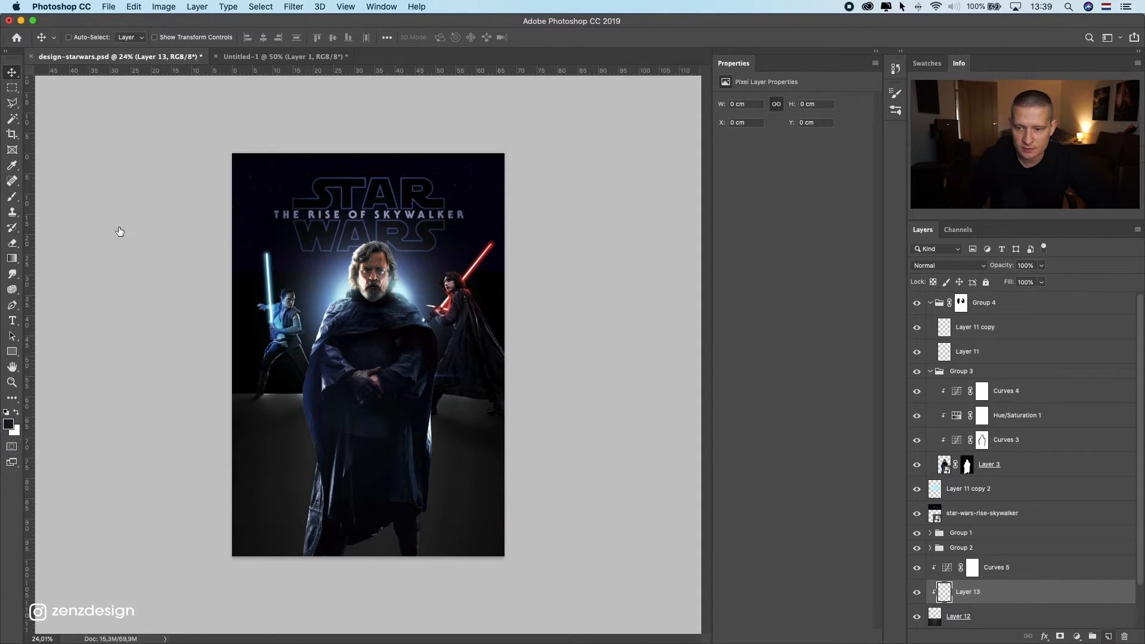
pyautogui.click(12, 196)
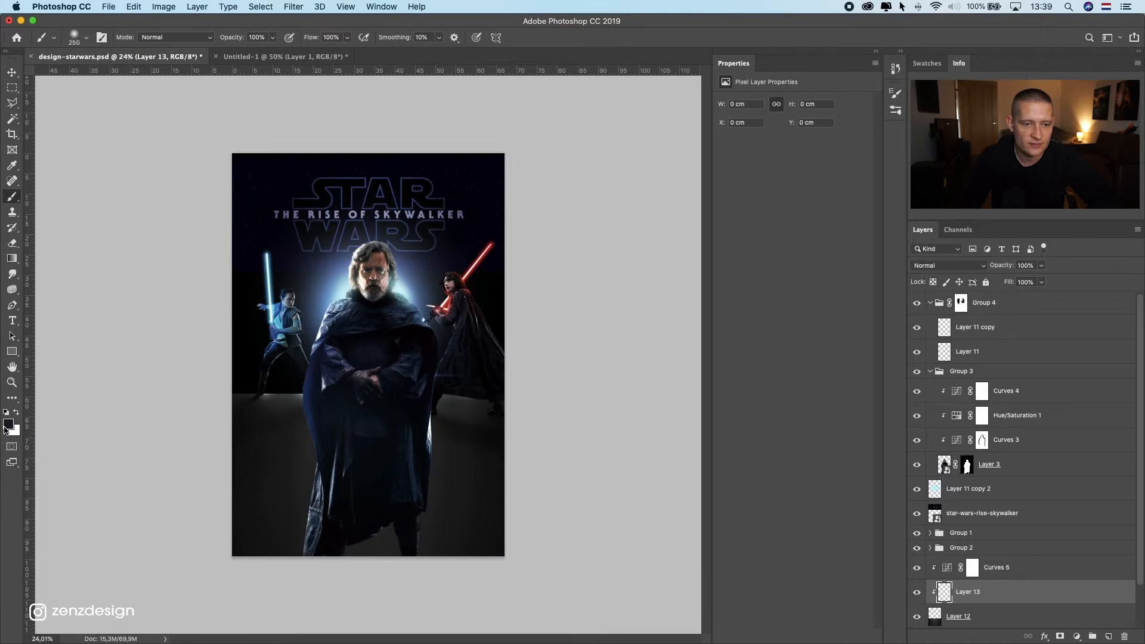
pyautogui.click(9, 424)
pyautogui.moveTo(759, 194); pyautogui.dragTo(757, 177)
pyautogui.moveTo(807, 232)
pyautogui.mouseDown()
pyautogui.moveTo(828, 204)
pyautogui.moveTo(779, 240)
pyautogui.mouseUp()
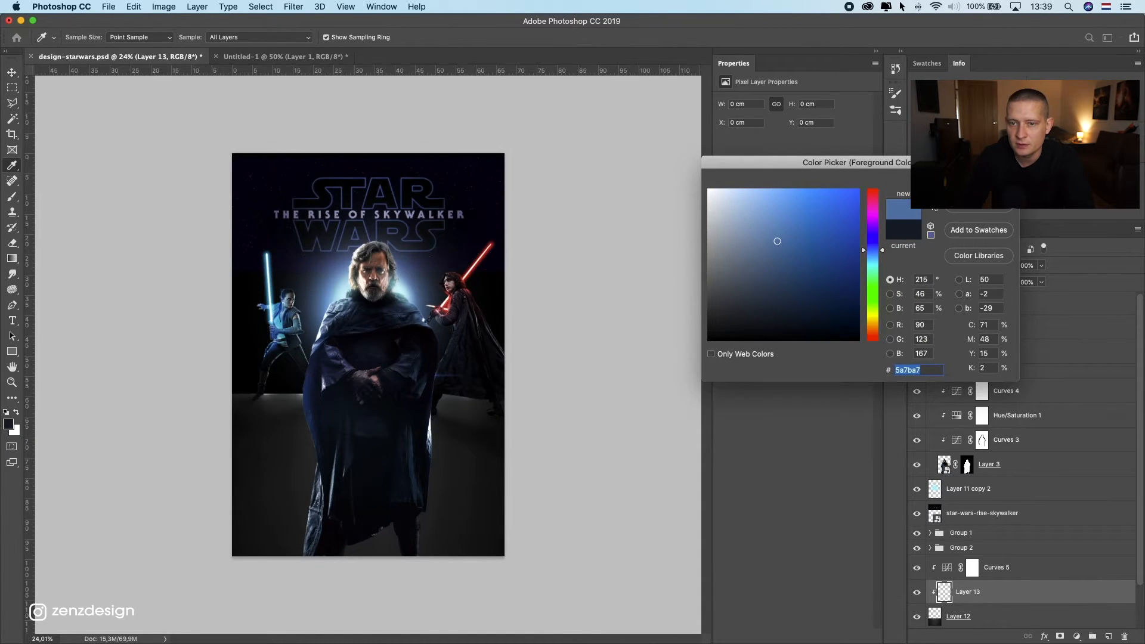
pyautogui.press('Return')
pyautogui.press('b')
# - Enlarge the brush to 700 px and paint a blue glow on the floor on both sides of the central figure
pyautogui.scroll(-2, 1019, 580)
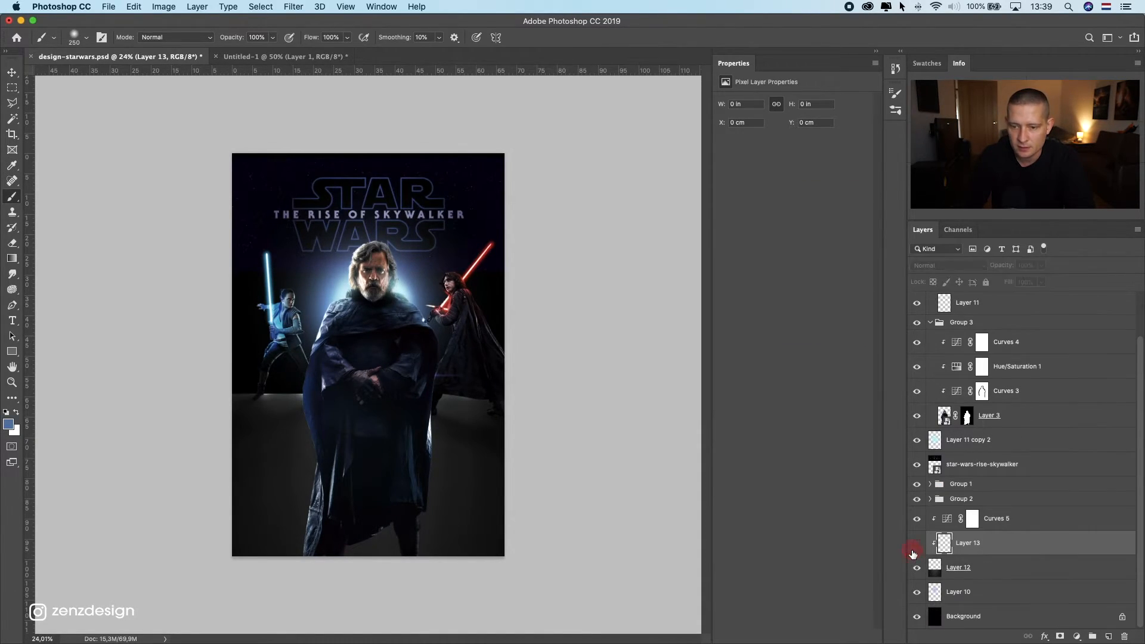
pyautogui.press(']')
pyautogui.press(']')
pyautogui.press(']')
pyautogui.press(']')
pyautogui.press(']')
pyautogui.click(296, 423)
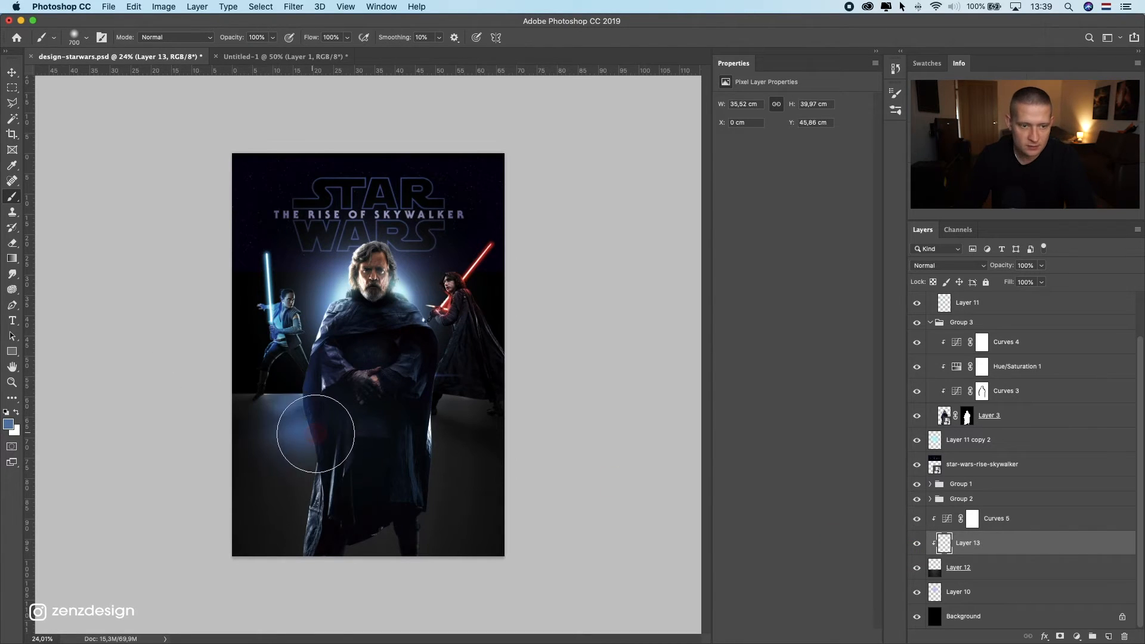
pyautogui.click(433, 398)
pyautogui.moveTo(434, 398); pyautogui.dragTo(452, 404)
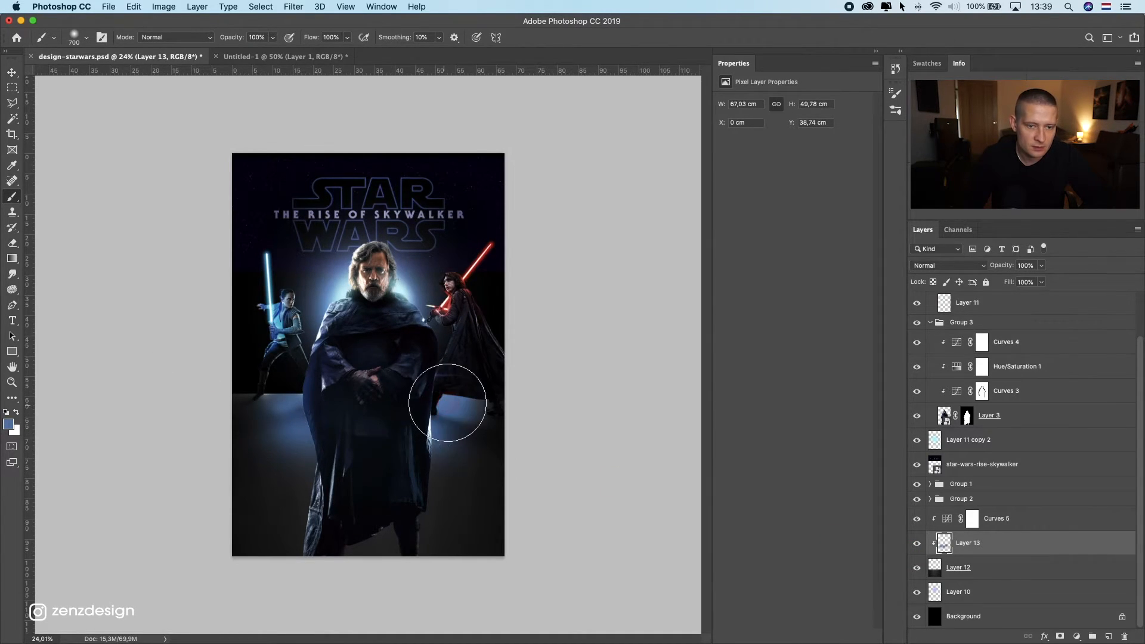
# - Spread the blue glow further across the floor around the central figure, undoing the stray strokes
pyautogui.moveTo(288, 456)
pyautogui.mouseDown()
pyautogui.moveTo(386, 507)
pyautogui.moveTo(376, 493)
pyautogui.moveTo(490, 390)
pyautogui.mouseUp()
pyautogui.press('super+z')
pyautogui.press('super+z')
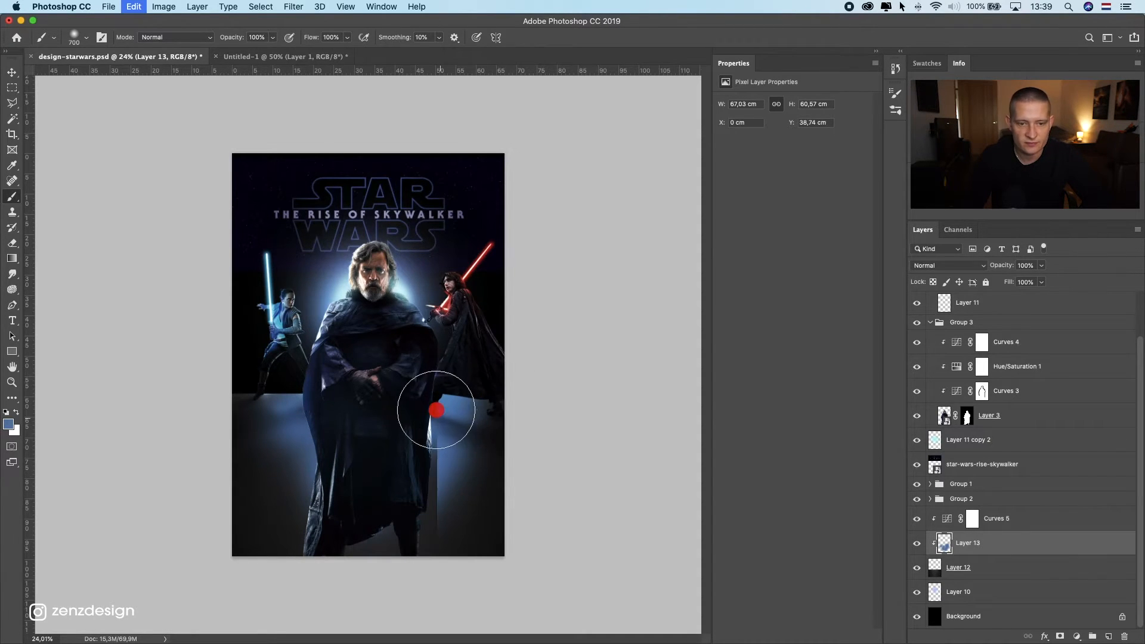
pyautogui.press('super+z')
pyautogui.click(467, 417)
pyautogui.click(471, 381)
pyautogui.click(284, 402)
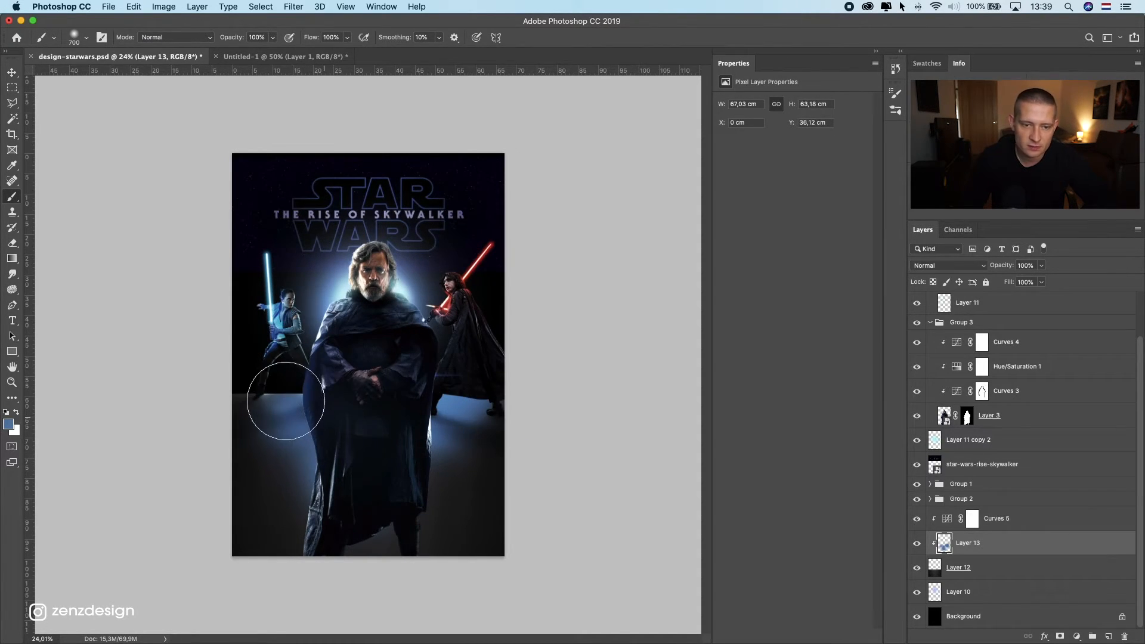
pyautogui.click(449, 456)
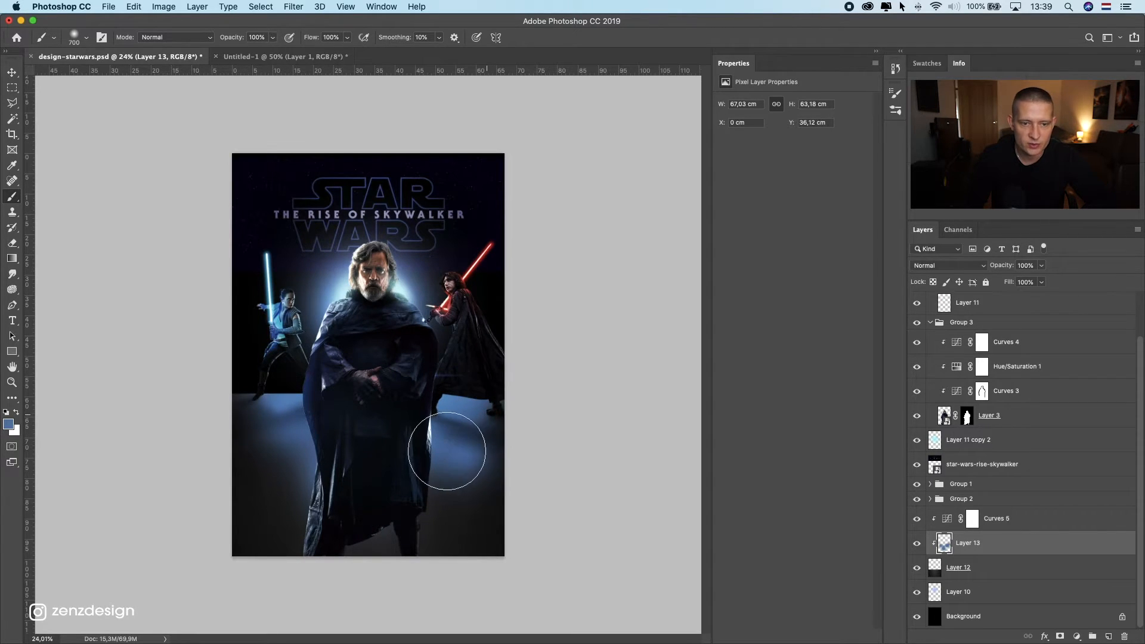
pyautogui.press('super+z')
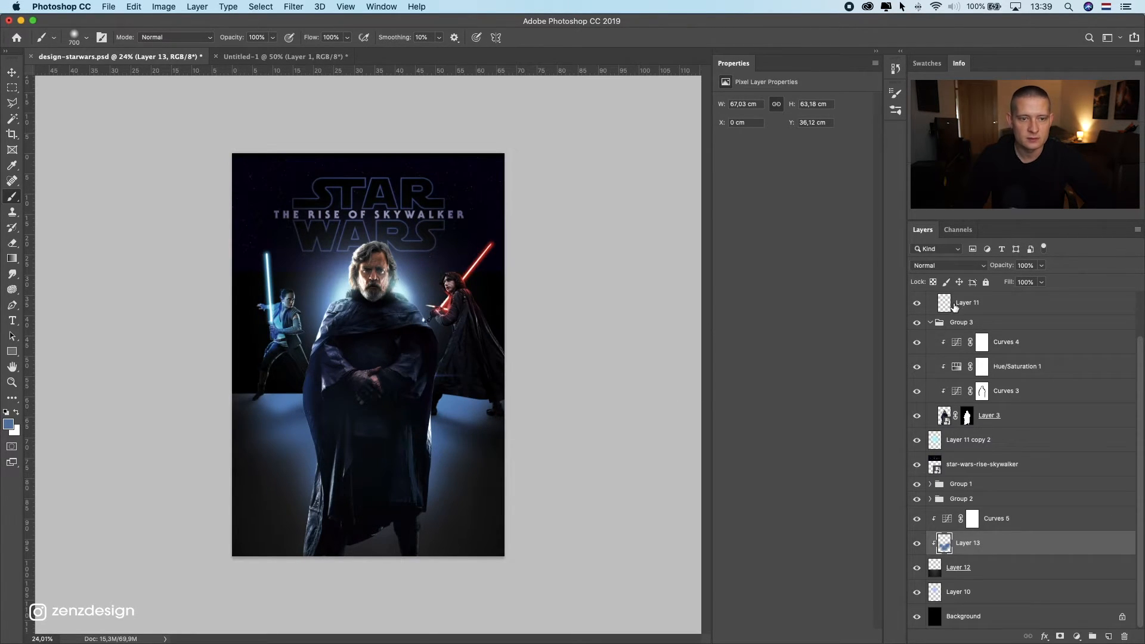
# - Lower the opacity of Layer 13 to 64% and change its blend mode to Color
pyautogui.click(958, 265)
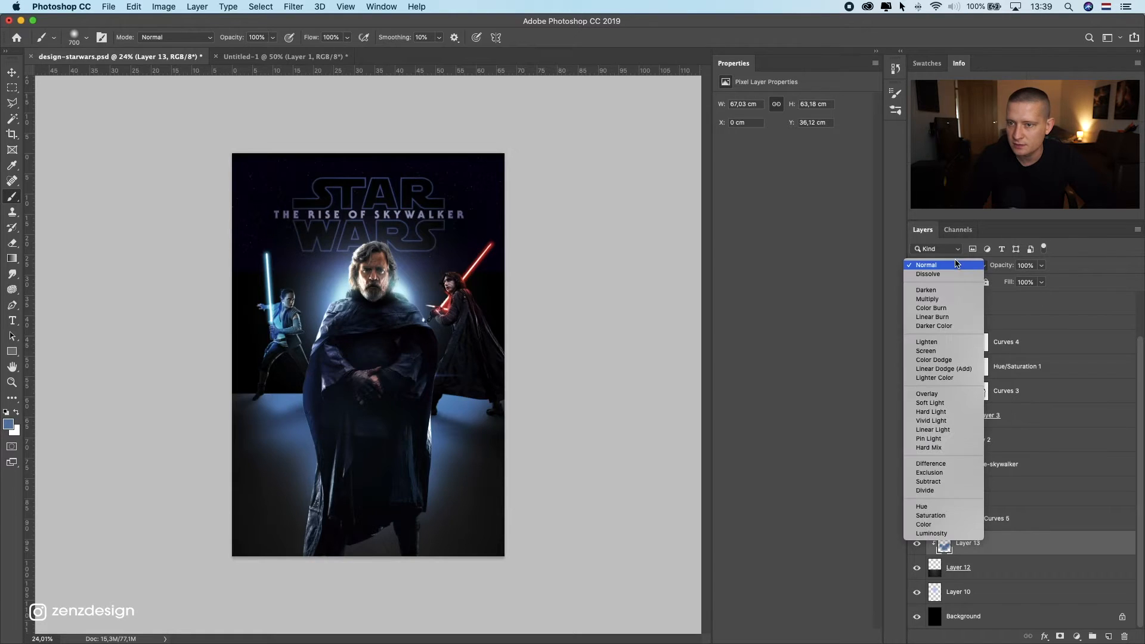
pyautogui.click(1041, 282)
pyautogui.click(1042, 267)
pyautogui.moveTo(1030, 282); pyautogui.dragTo(1026, 279)
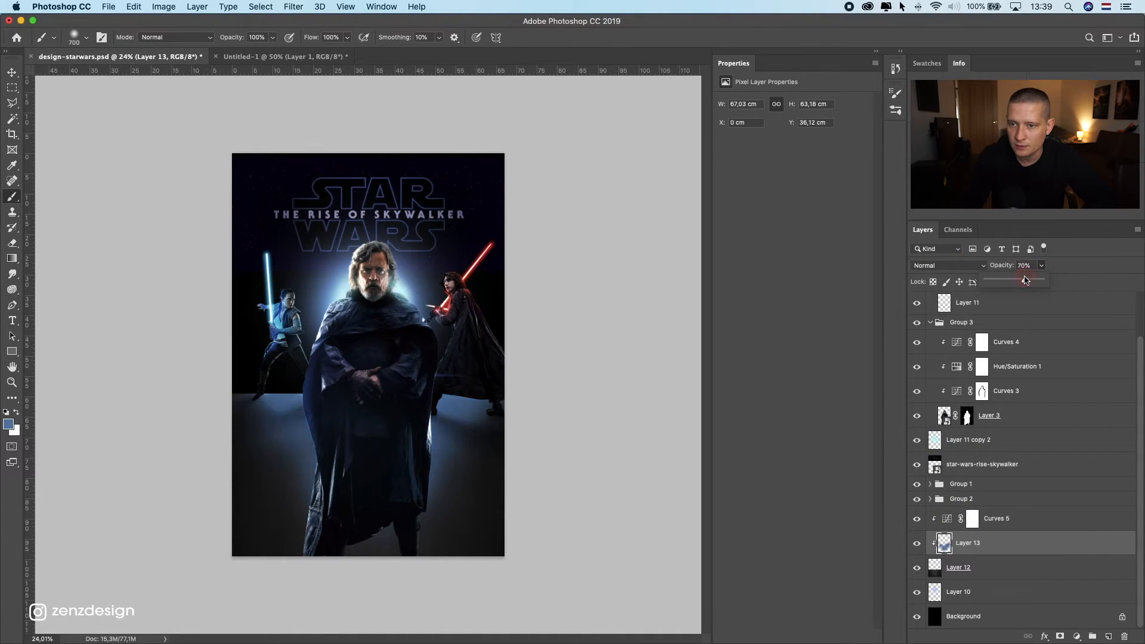
pyautogui.click(952, 266)
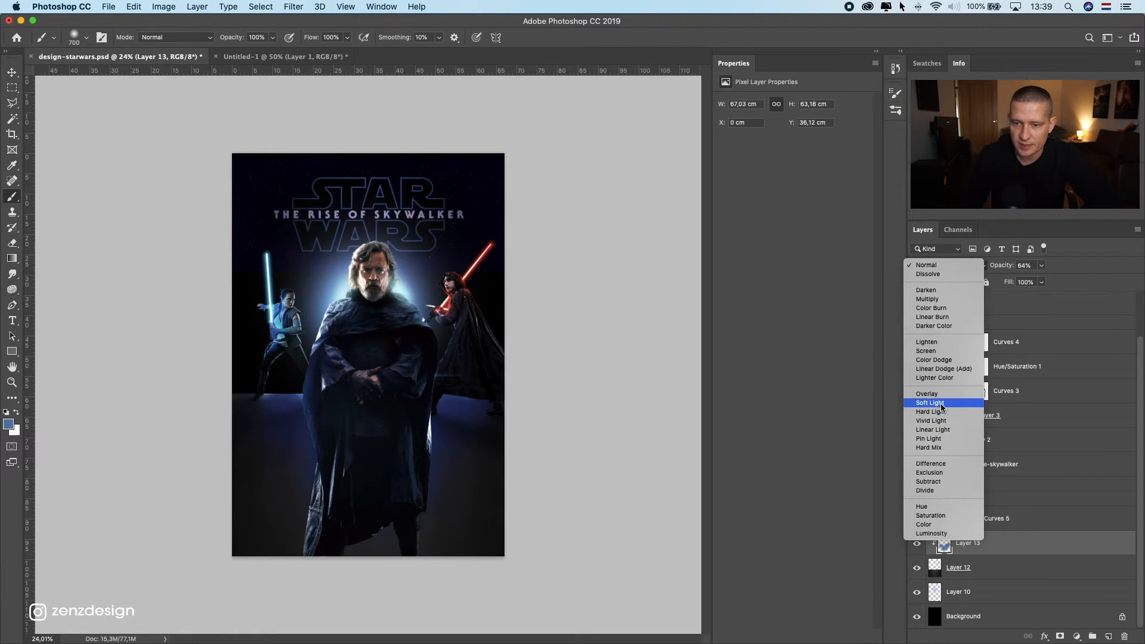
pyautogui.click(951, 525)
# - Paint more blue onto the floor on both sides of the central figure and toggle Layer 13's visibility to compare
pyautogui.moveTo(274, 416)
pyautogui.mouseDown()
pyautogui.moveTo(376, 497)
pyautogui.moveTo(355, 537)
pyautogui.moveTo(311, 495)
pyautogui.moveTo(269, 417)
pyautogui.mouseUp()
pyautogui.moveTo(426, 439)
pyautogui.mouseDown()
pyautogui.moveTo(414, 427)
pyautogui.moveTo(451, 416)
pyautogui.mouseUp()
pyautogui.click(919, 548)
pyautogui.click(919, 547)
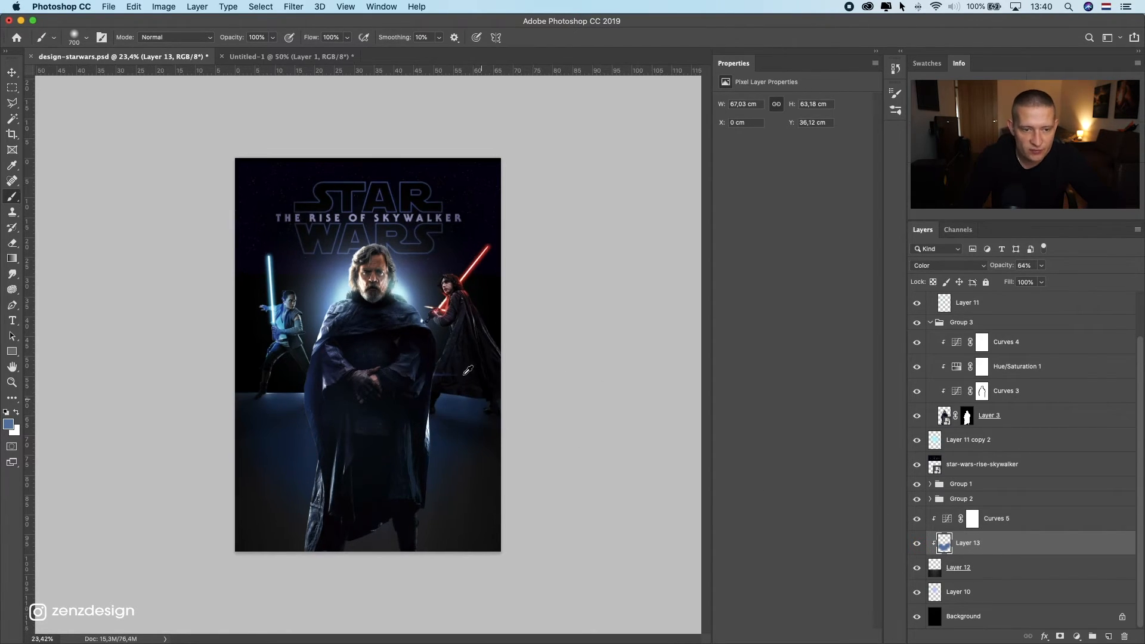
pyautogui.scroll(-5, 447, 360)
pyautogui.scroll(4, 441, 345)
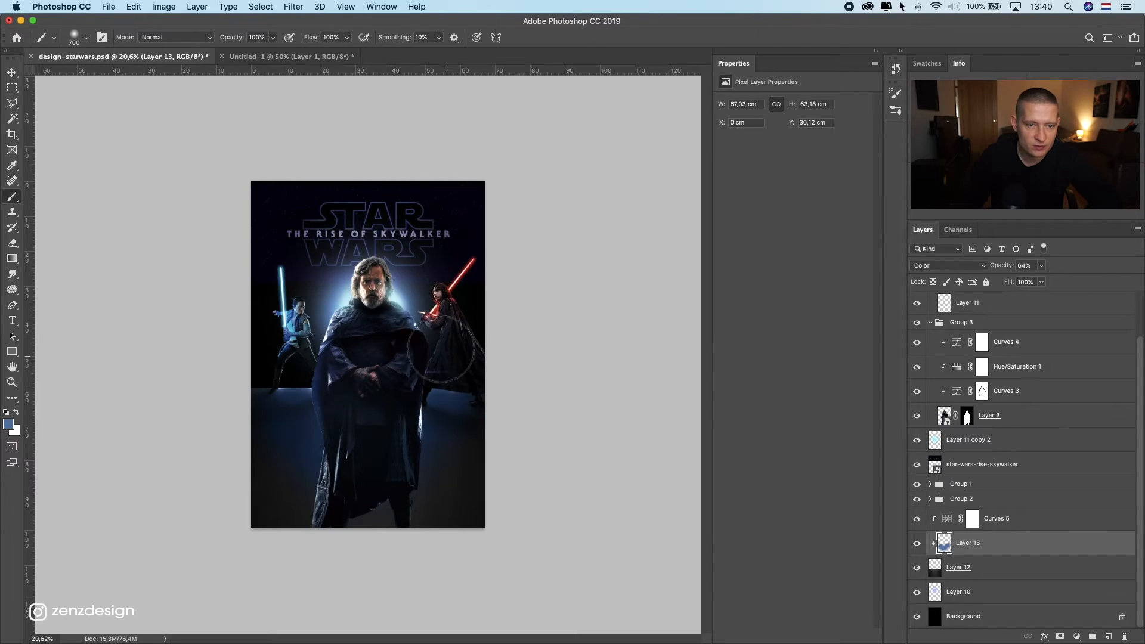
pyautogui.scroll(1, 441, 358)
pyautogui.click(12, 72)
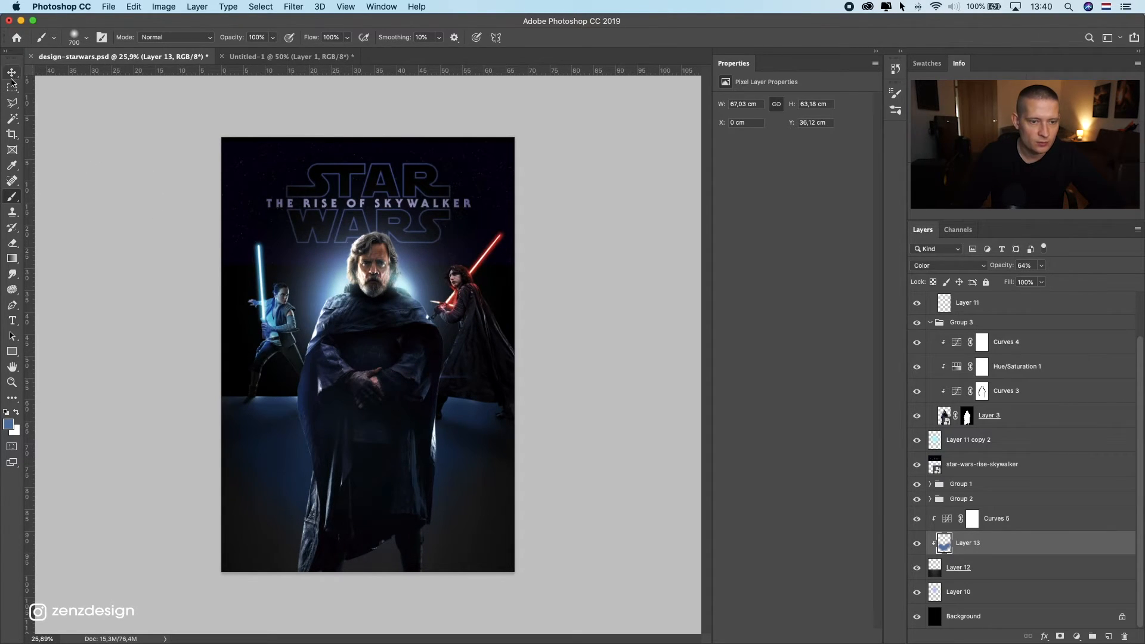
# - Move the Layer 12 floor up slightly and stretch its bottom strip downward to cover the poster's lower edge
pyautogui.click(946, 572)
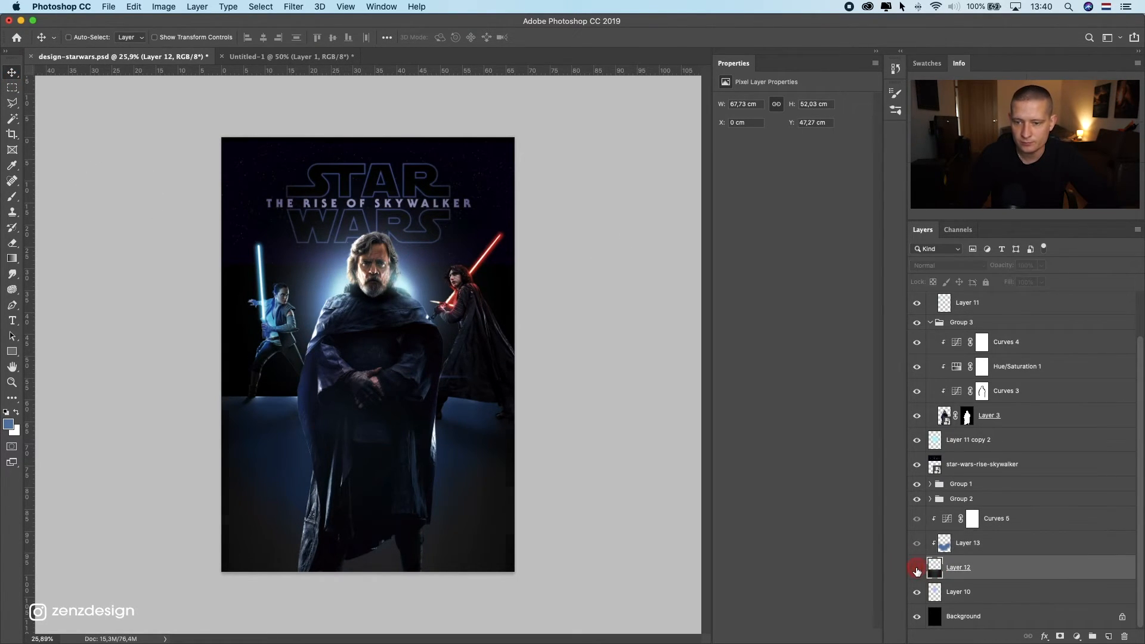
pyautogui.moveTo(394, 338); pyautogui.dragTo(396, 328)
pyautogui.press('m')
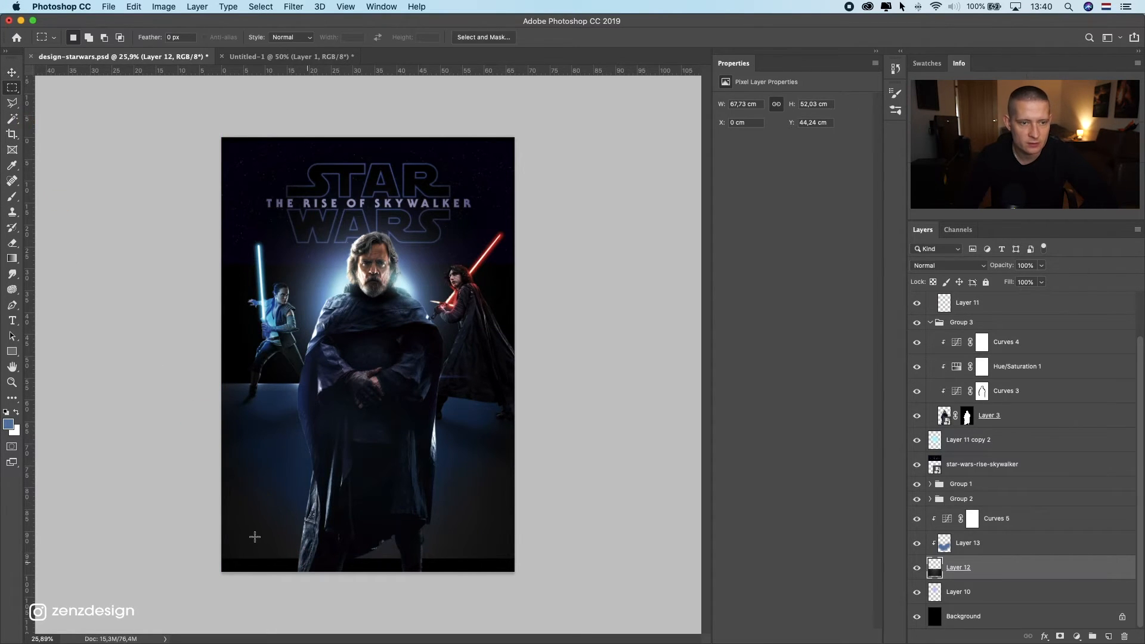
pyautogui.moveTo(210, 539); pyautogui.dragTo(562, 558)
pyautogui.press('super+t')
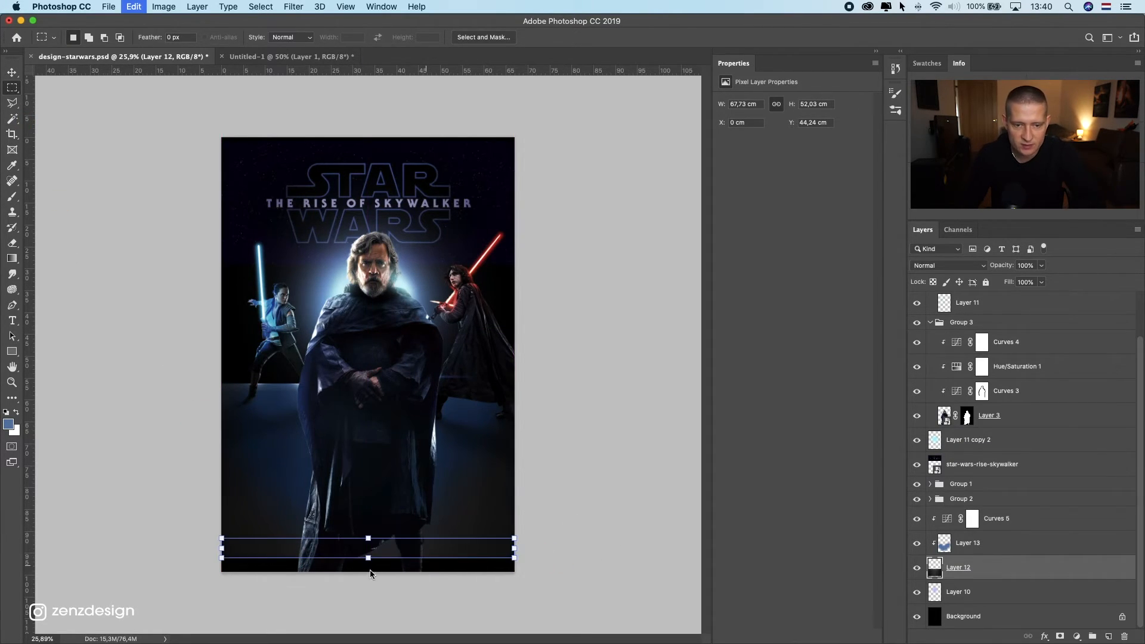
pyautogui.moveTo(367, 564); pyautogui.dragTo(365, 590)
pyautogui.press('Return')
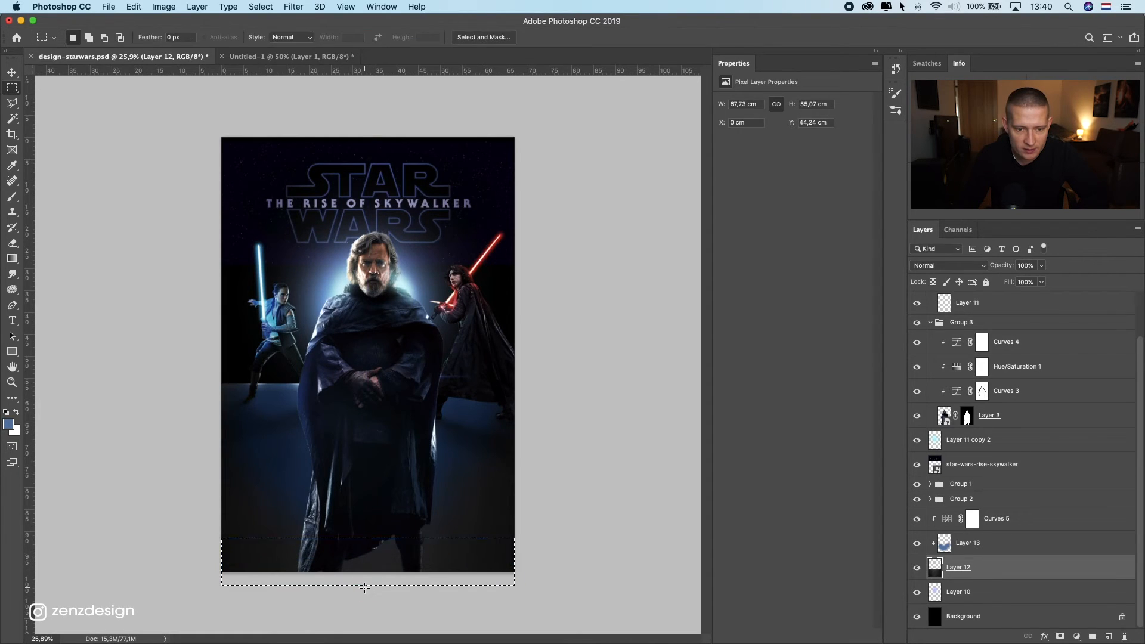
pyautogui.press('super+minus')
pyautogui.press('super+plus')
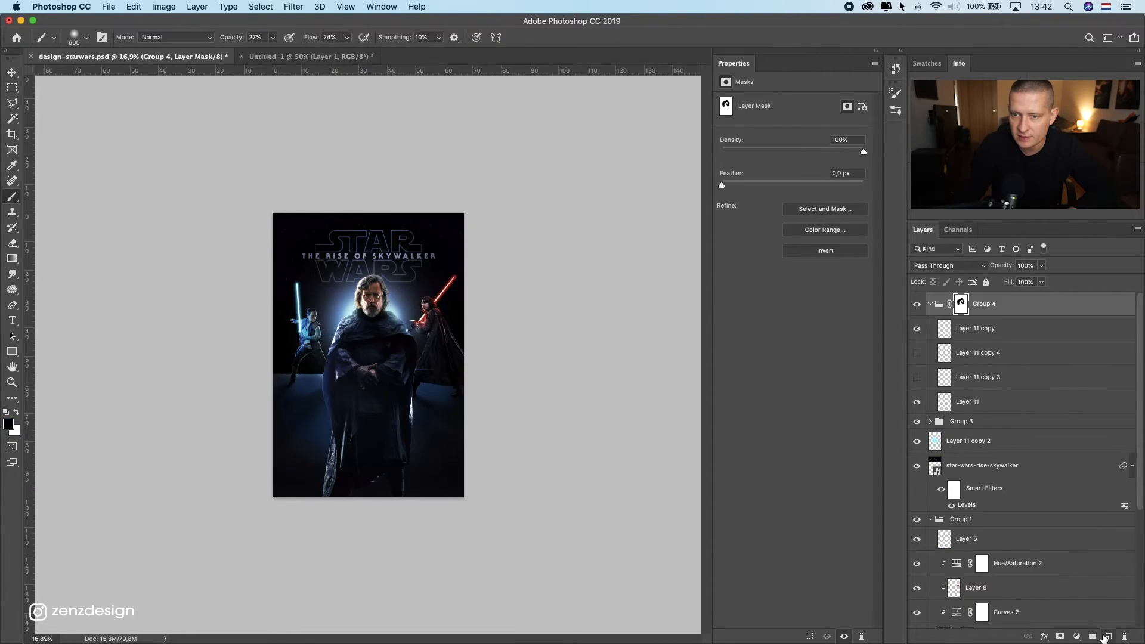
# - Create a new layer in Group 4 and set the foreground colour to light cyan 88edff
pyautogui.click(1107, 636)
pyautogui.scroll(3, 394, 328)
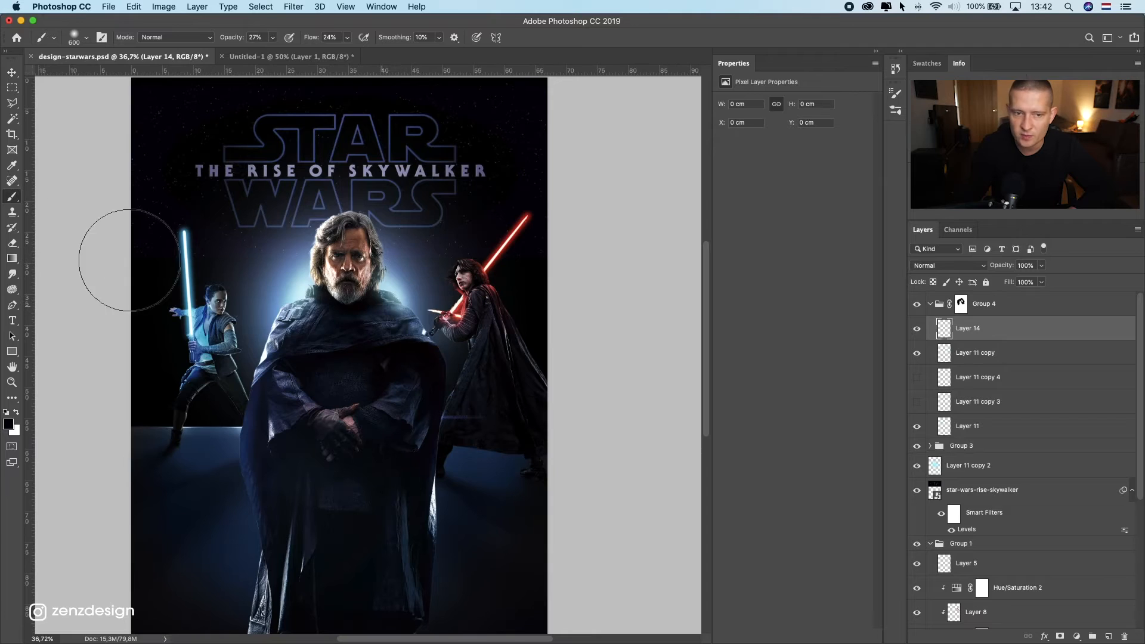
pyautogui.click(8, 425)
pyautogui.moveTo(872, 280)
pyautogui.mouseDown()
pyautogui.moveTo(870, 314)
pyautogui.moveTo(875, 263)
pyautogui.mouseUp()
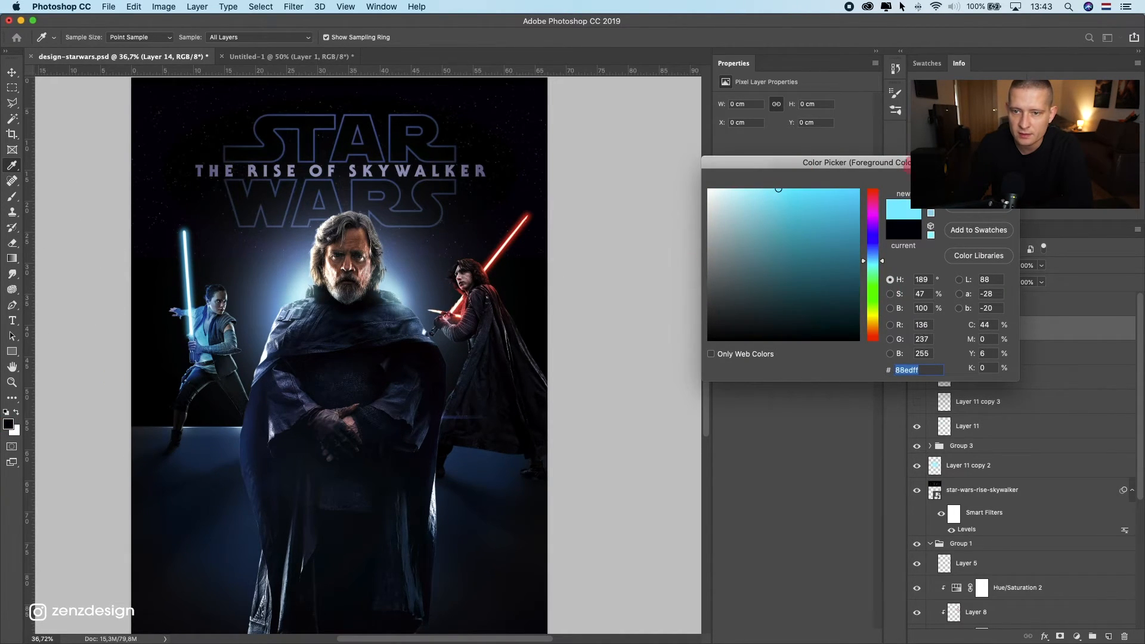
pyautogui.press('Return')
pyautogui.press('b')
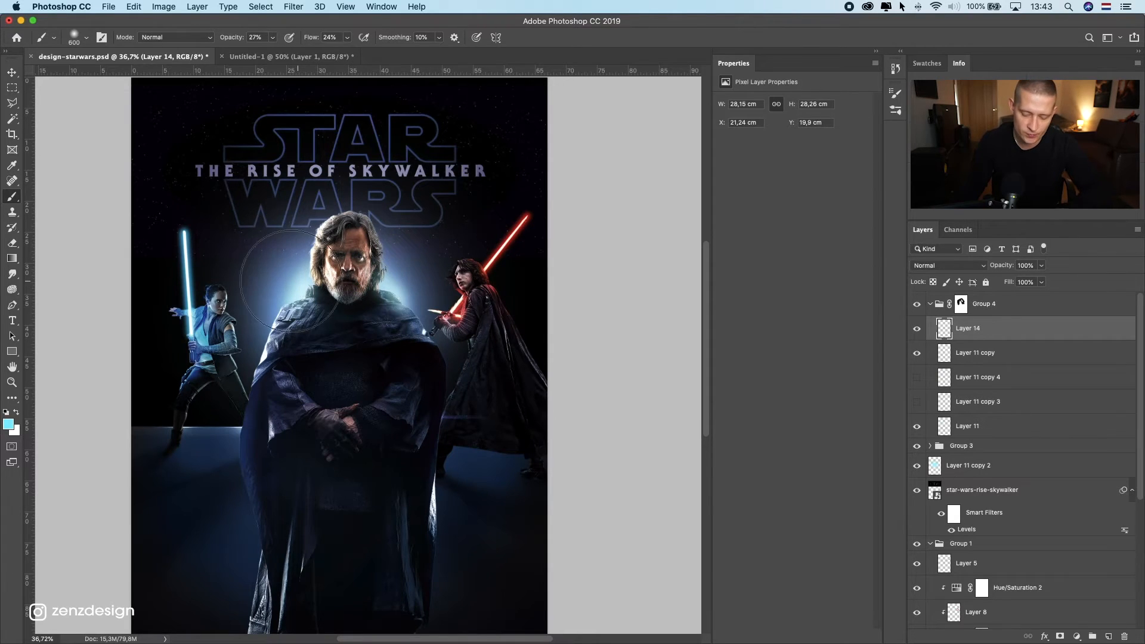
# - Raise the brush opacity and flow to 100% and paint one soft cyan spot on the central figure's chest
pyautogui.click(273, 39)
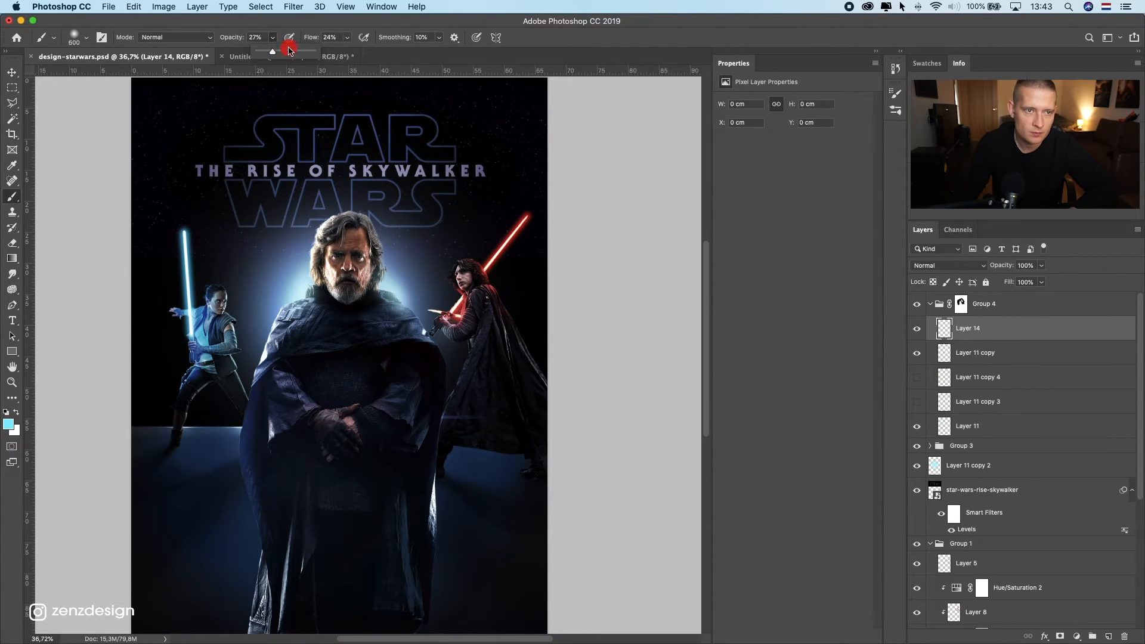
pyautogui.moveTo(354, 47); pyautogui.dragTo(399, 60)
pyautogui.click(330, 349)
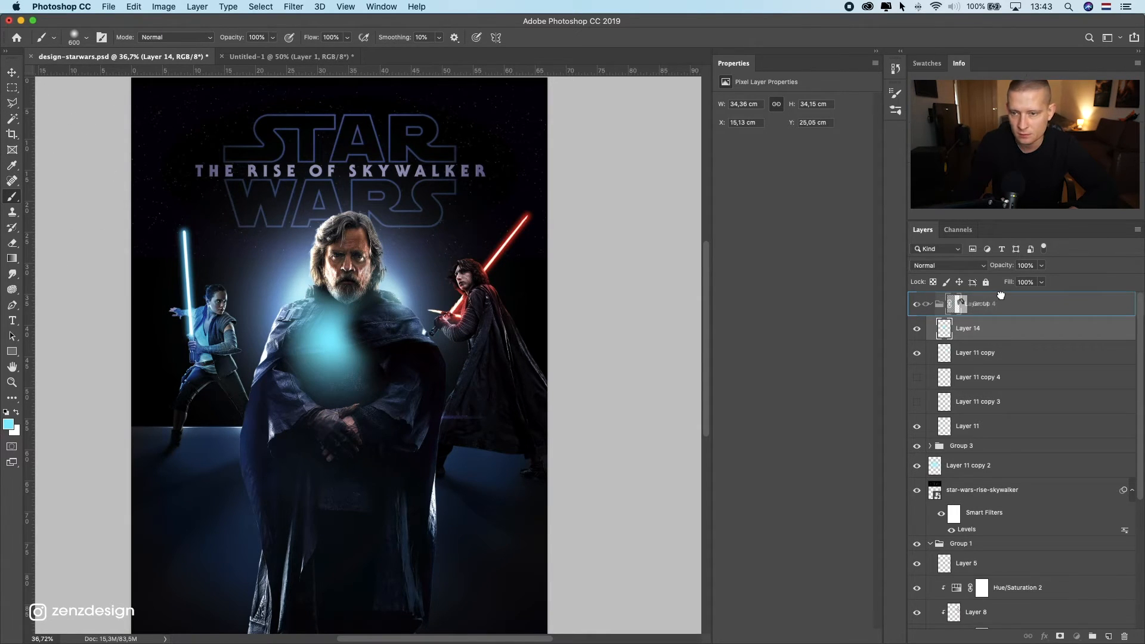
# - Move Layer 14 above Group 4 and change its blend mode to Overlay
pyautogui.moveTo(998, 332); pyautogui.dragTo(1011, 296)
pyautogui.click(12, 72)
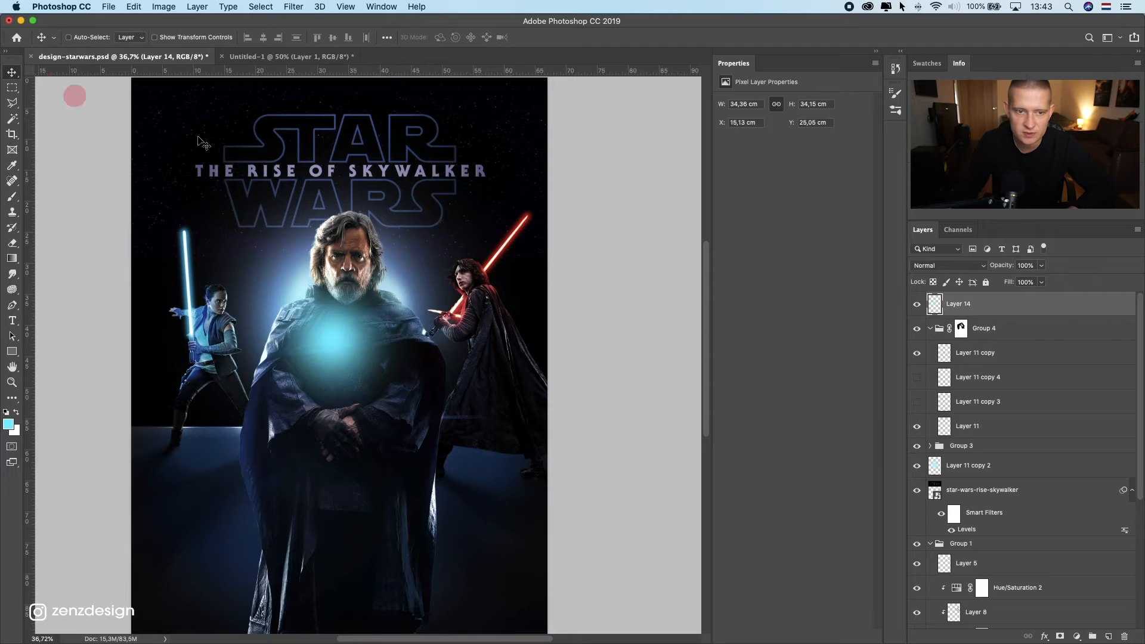
pyautogui.click(948, 266)
pyautogui.click(941, 399)
# - Enlarge the cyan glow to about 204% and position it over the central figure and the woman with the blue lightsaber
pyautogui.moveTo(394, 313); pyautogui.dragTo(351, 288)
pyautogui.hotkey('ctrl', 't')
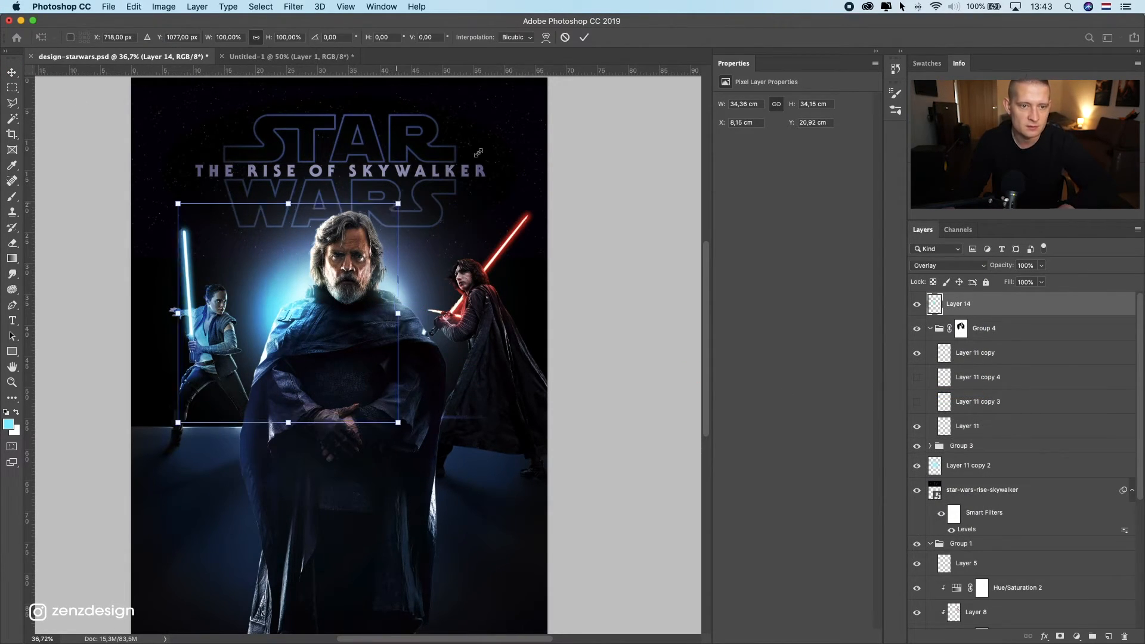
pyautogui.moveTo(395, 208); pyautogui.dragTo(506, 96)
pyautogui.moveTo(330, 333); pyautogui.dragTo(309, 382)
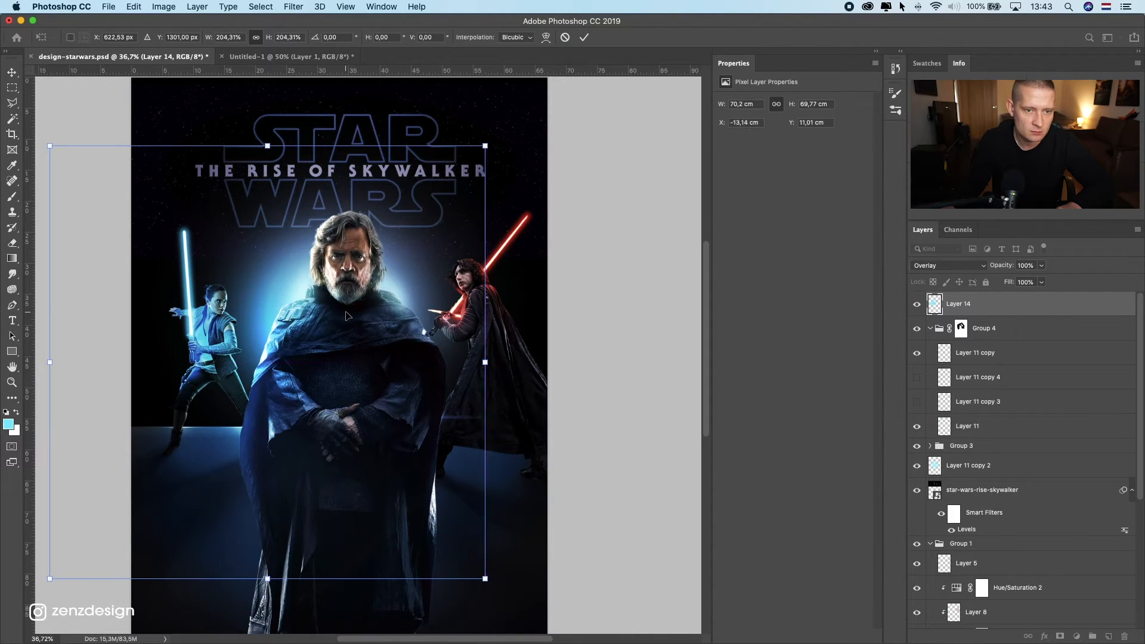
pyautogui.press('Return')
# - Adjust the glow's position, duplicate Layer 14 and shift the copy toward the figure with the red lightsaber
pyautogui.scroll(-5, 370, 321)
pyautogui.scroll(4, 370, 321)
pyautogui.moveTo(374, 295)
pyautogui.mouseDown()
pyautogui.moveTo(363, 299)
pyautogui.moveTo(361, 285)
pyautogui.mouseUp()
pyautogui.moveTo(985, 306); pyautogui.dragTo(1109, 636)
pyautogui.moveTo(332, 292); pyautogui.dragTo(489, 304)
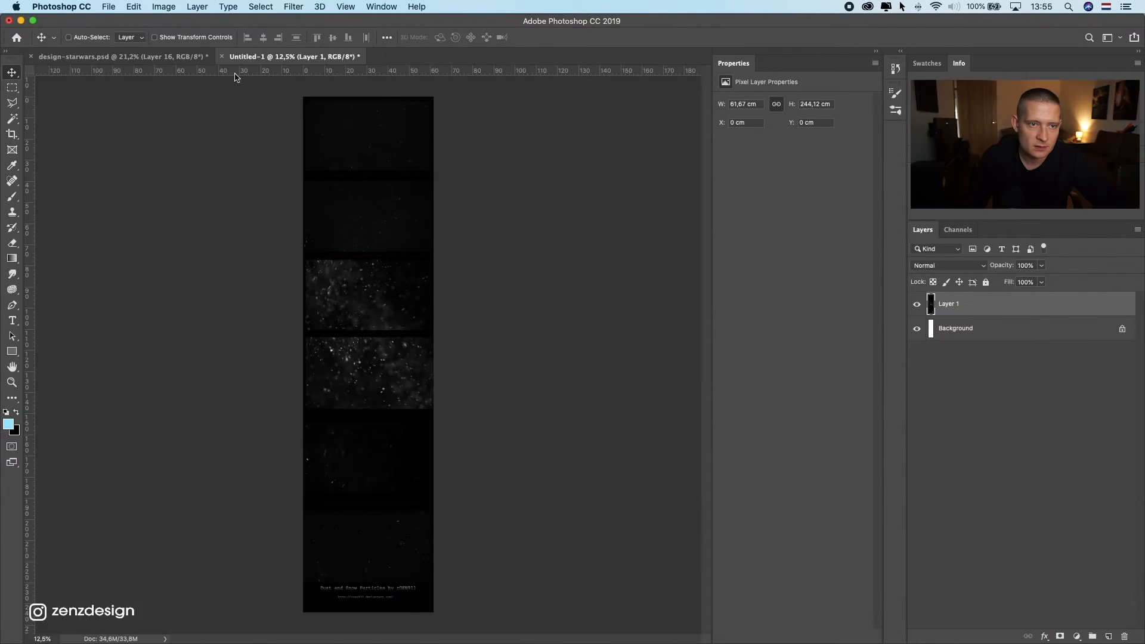
# - Copy the particle textures above the credit text in Untitled-1 and paste them into design-starwars.psd
pyautogui.click(11, 88)
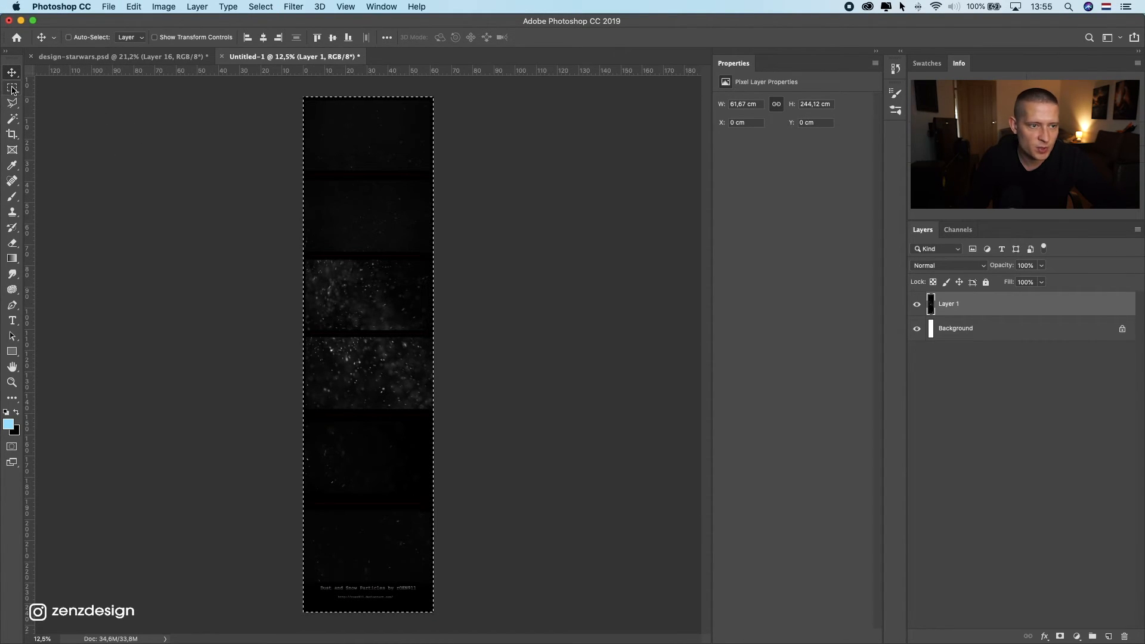
pyautogui.click(353, 209)
pyautogui.press('super+a')
pyautogui.moveTo(301, 96); pyautogui.dragTo(512, 578)
pyautogui.press('super+c')
pyautogui.click(161, 58)
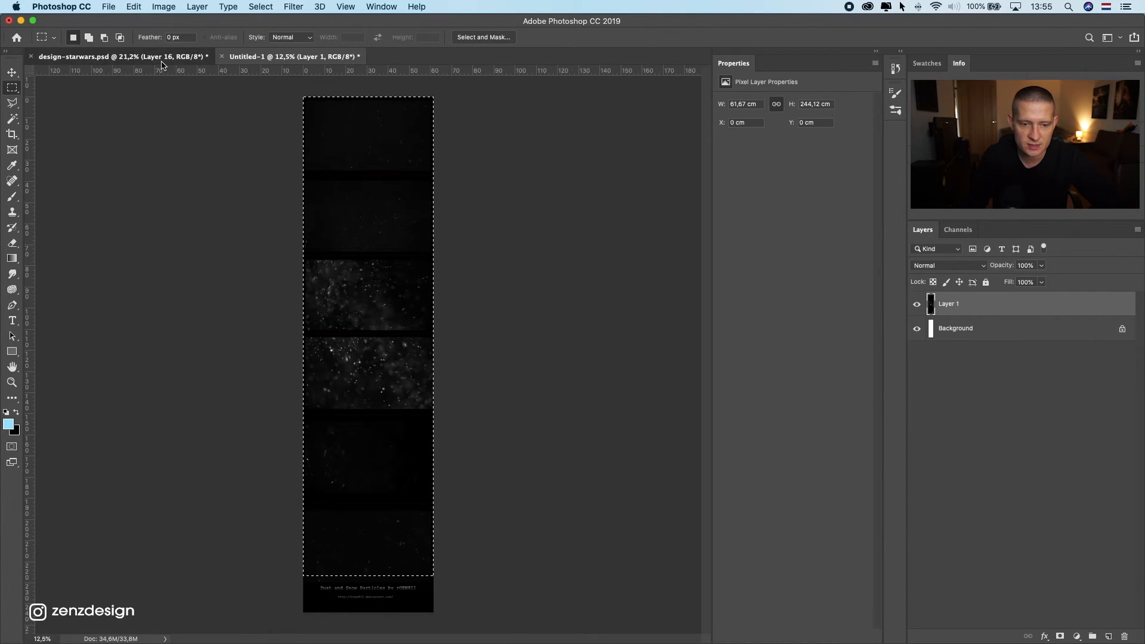
pyautogui.press('super+v')
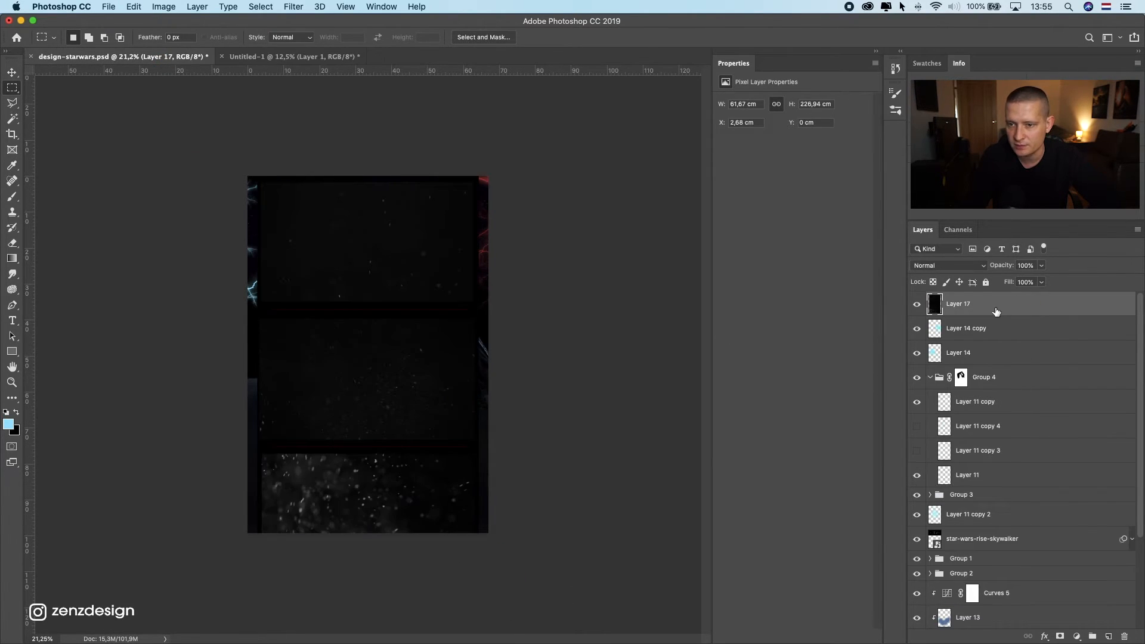
# - Convert the pasted particle layer, Layer 17, to a smart object
pyautogui.rightClick(994, 306)
pyautogui.press('Return')
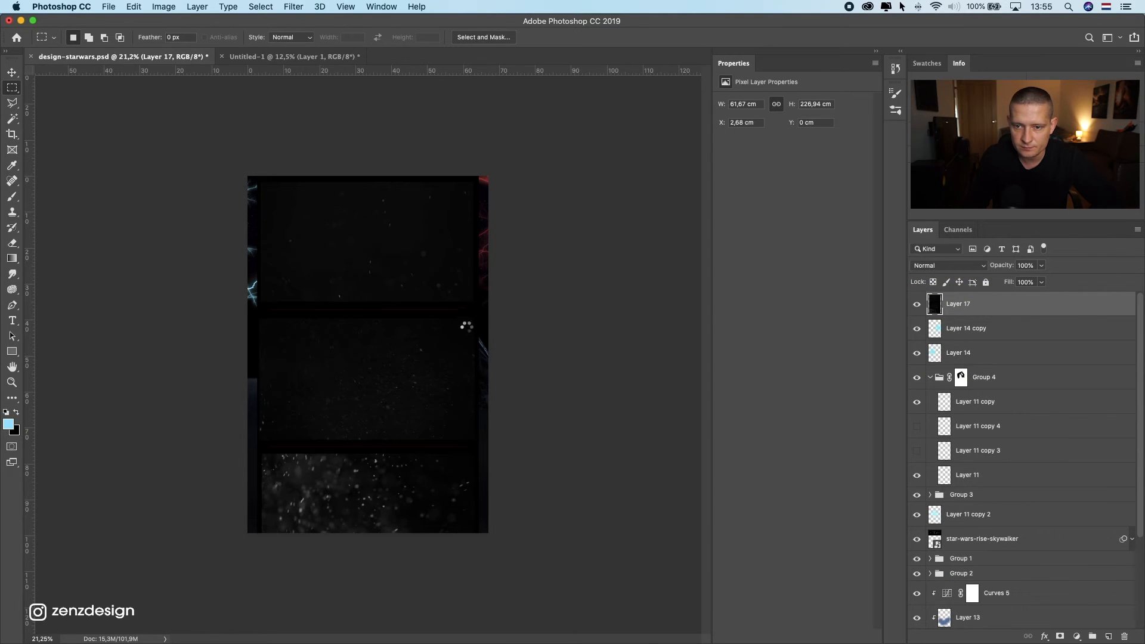
pyautogui.press('z')
pyautogui.moveTo(464, 311); pyautogui.dragTo(466, 303)
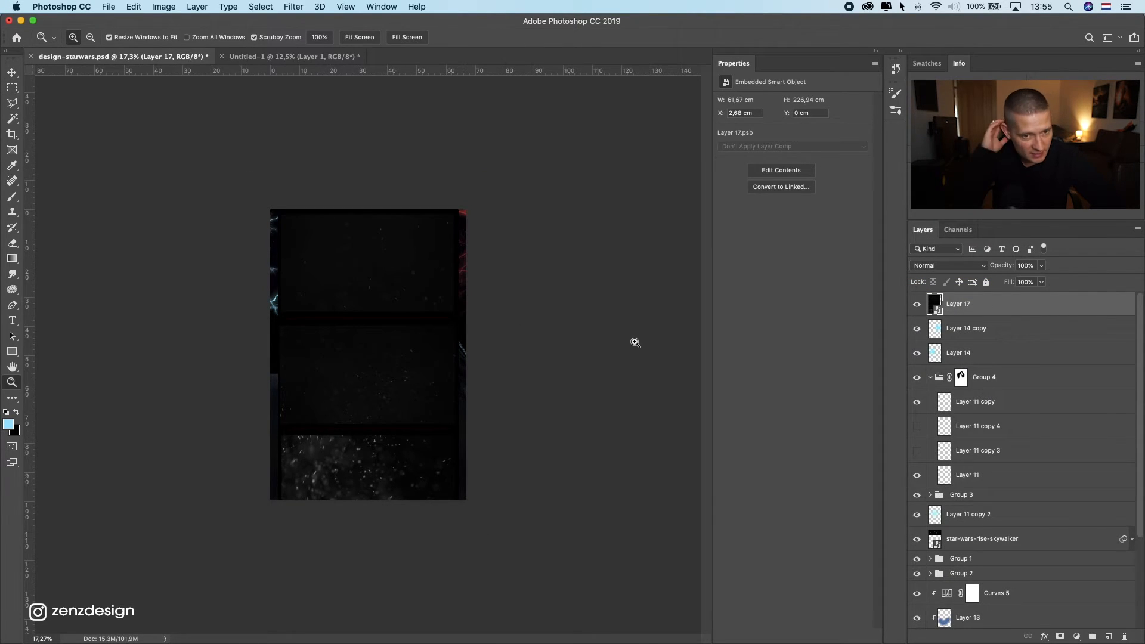
# - Collapse Group 4 and toggle the visibility of Layer 17 to compare the poster with and without it
pyautogui.click(931, 377)
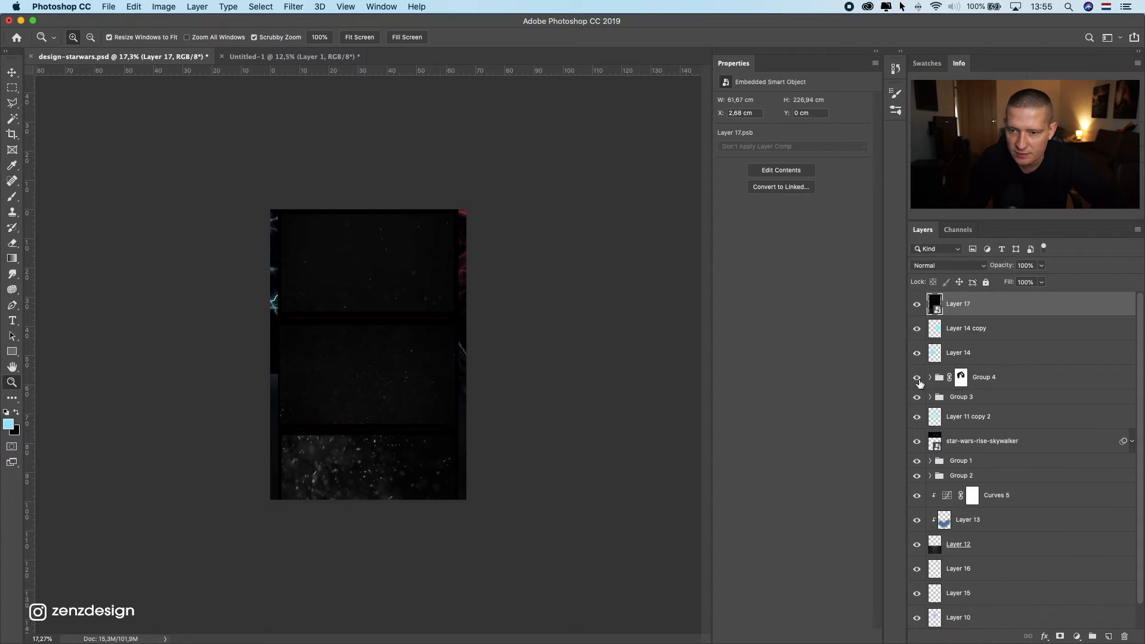
pyautogui.click(919, 303)
pyautogui.click(921, 303)
pyautogui.click(924, 305)
pyautogui.click(926, 303)
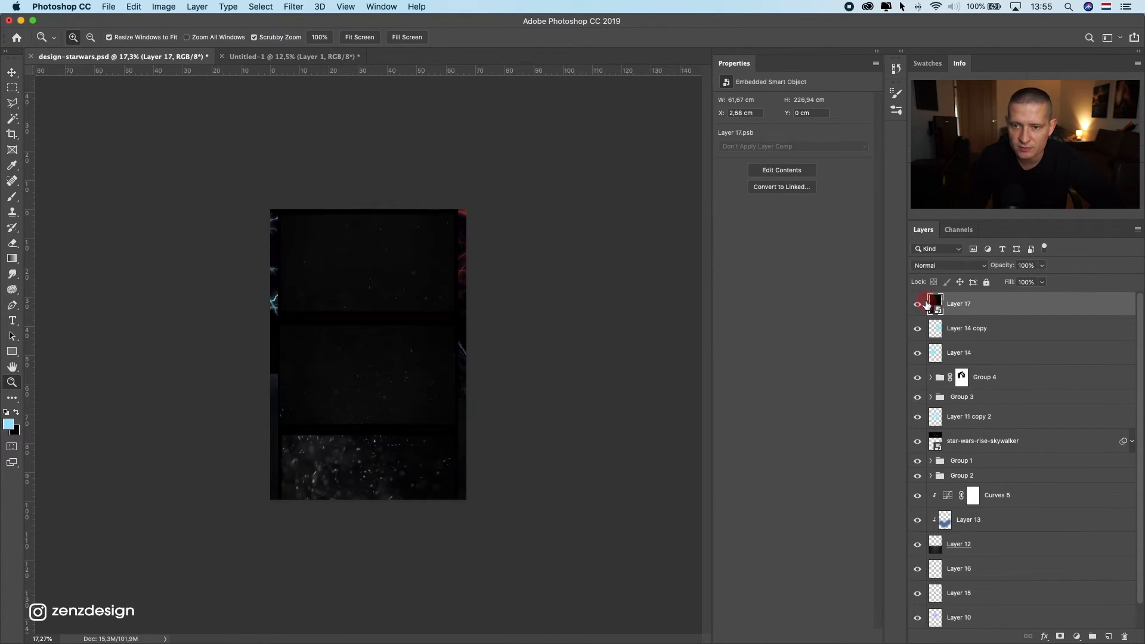
# - Change Layer 17's blend mode to Screen and move the particles up to about Y -79 cm
pyautogui.click(948, 266)
pyautogui.click(951, 352)
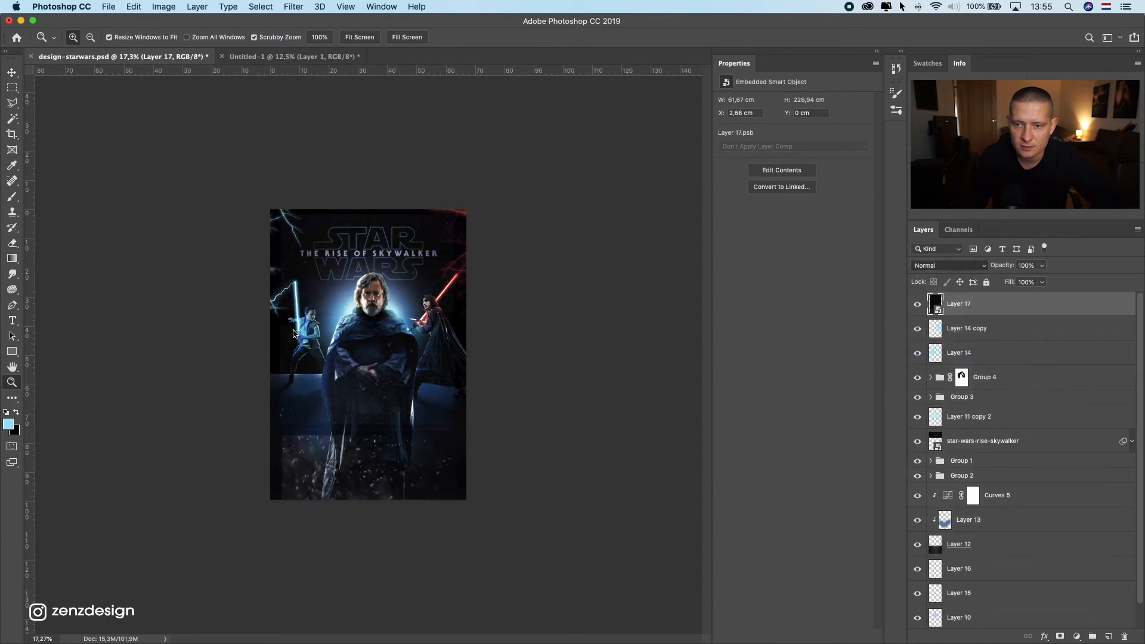
pyautogui.click(12, 73)
pyautogui.moveTo(527, 452); pyautogui.dragTo(528, 226)
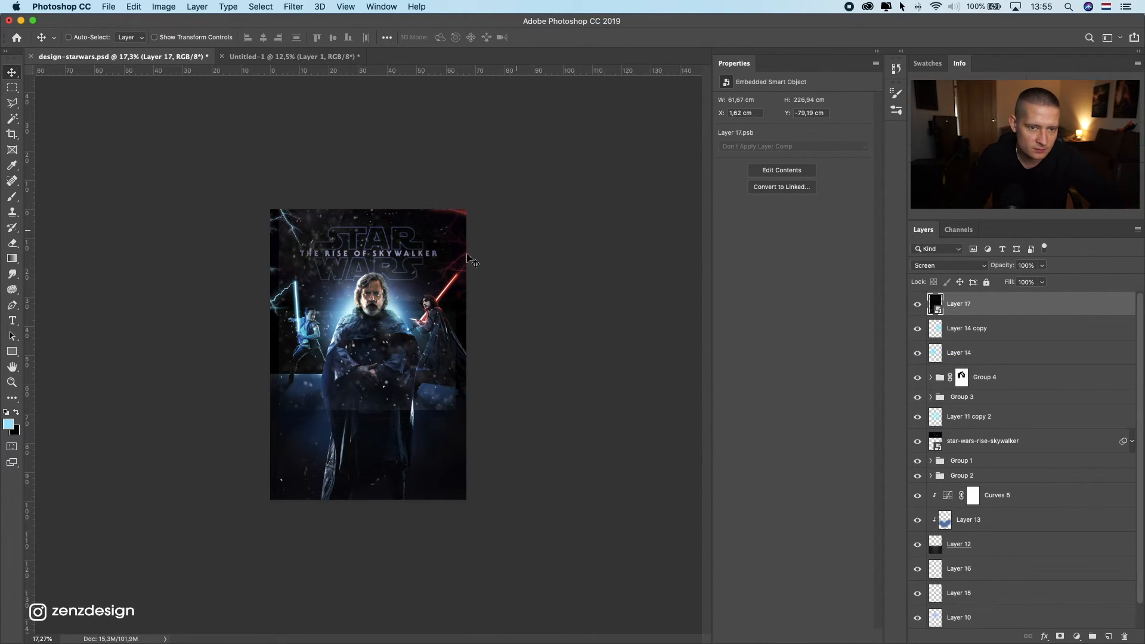
# - Try to scale the particle layer up well beyond the poster and reposition it
pyautogui.press('super+t')
pyautogui.press('Escape')
pyautogui.scroll(-5, 425, 360)
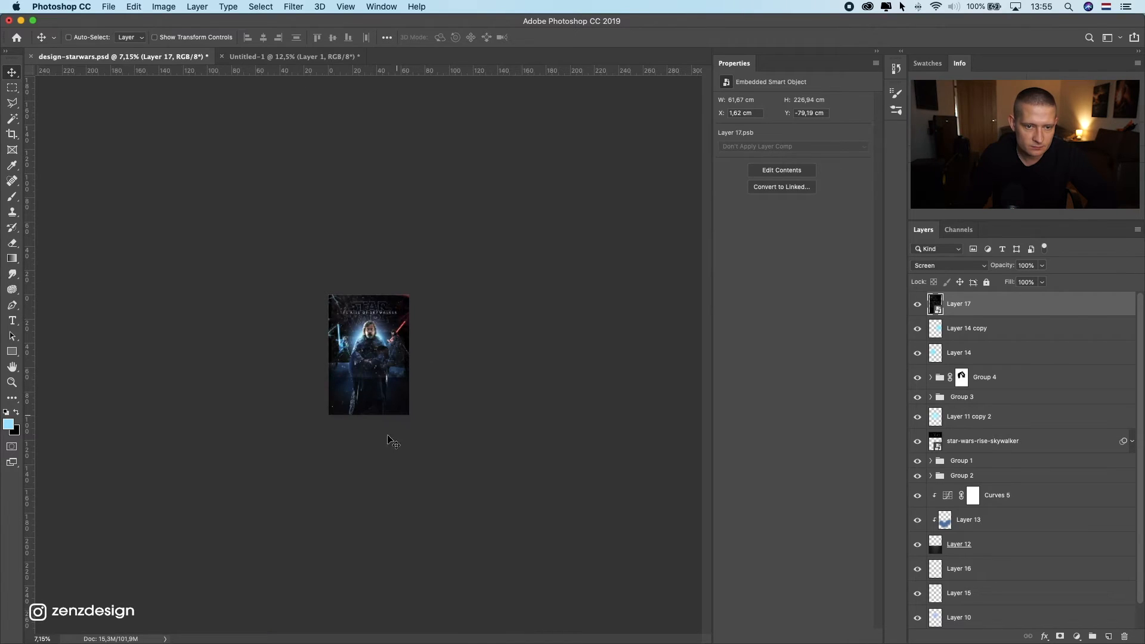
pyautogui.press('super+t')
pyautogui.moveTo(404, 473); pyautogui.dragTo(514, 566)
pyautogui.moveTo(378, 318); pyautogui.dragTo(379, 404)
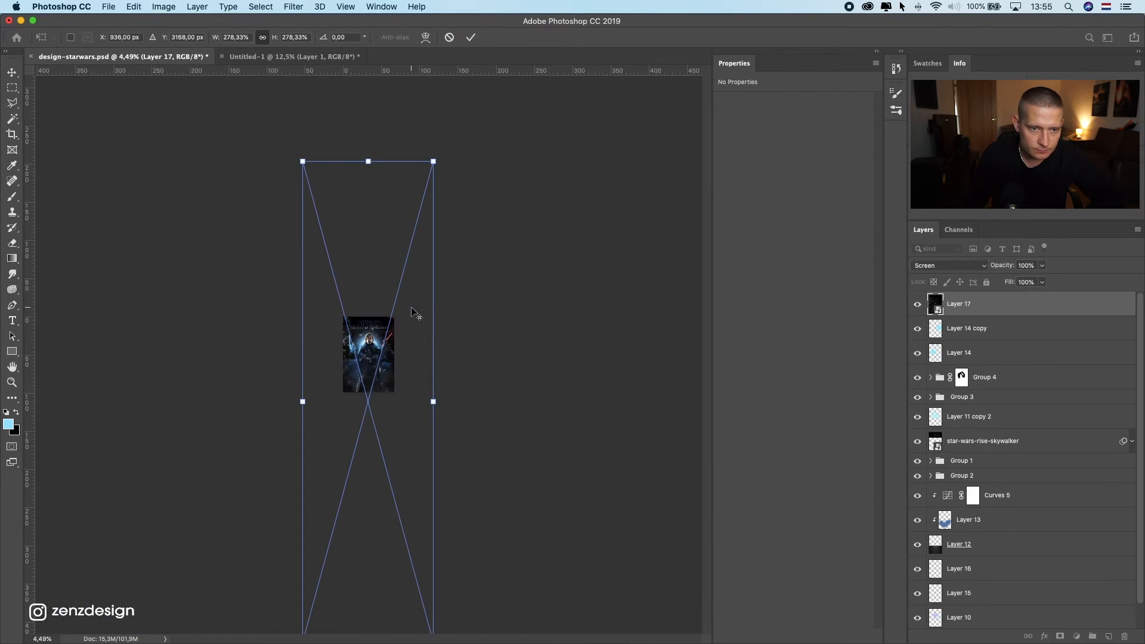
pyautogui.moveTo(433, 161); pyautogui.dragTo(531, 70)
pyautogui.moveTo(452, 244); pyautogui.dragTo(454, 275)
pyautogui.press('Return')
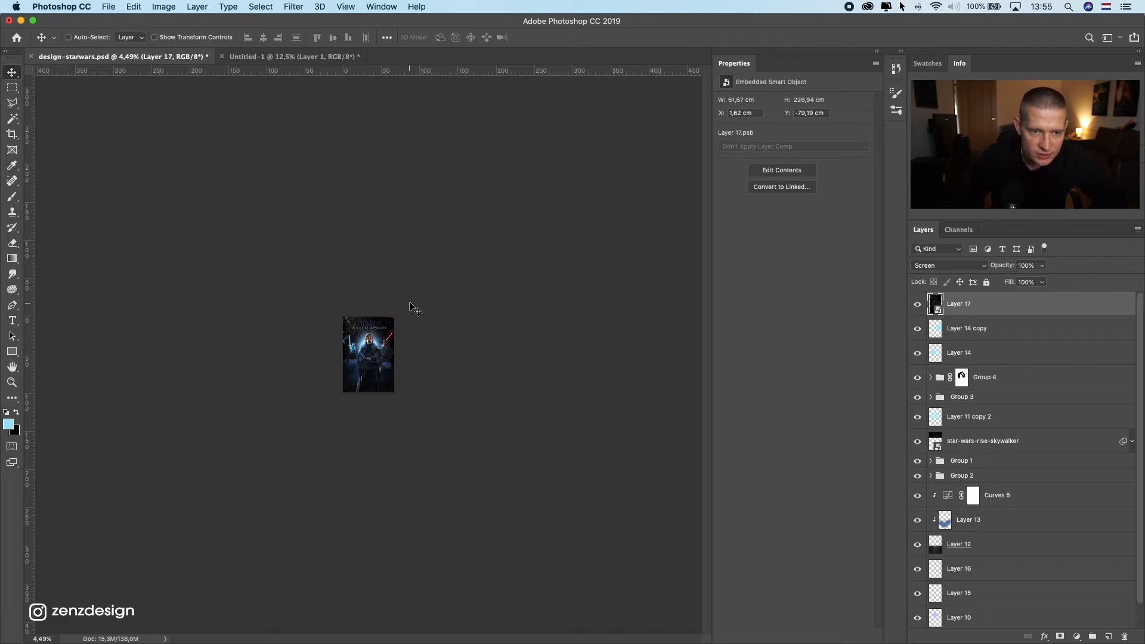
# - Scale Layer 17 to about 348% so the particle textures extend far beyond the poster
pyautogui.press('super+plus')
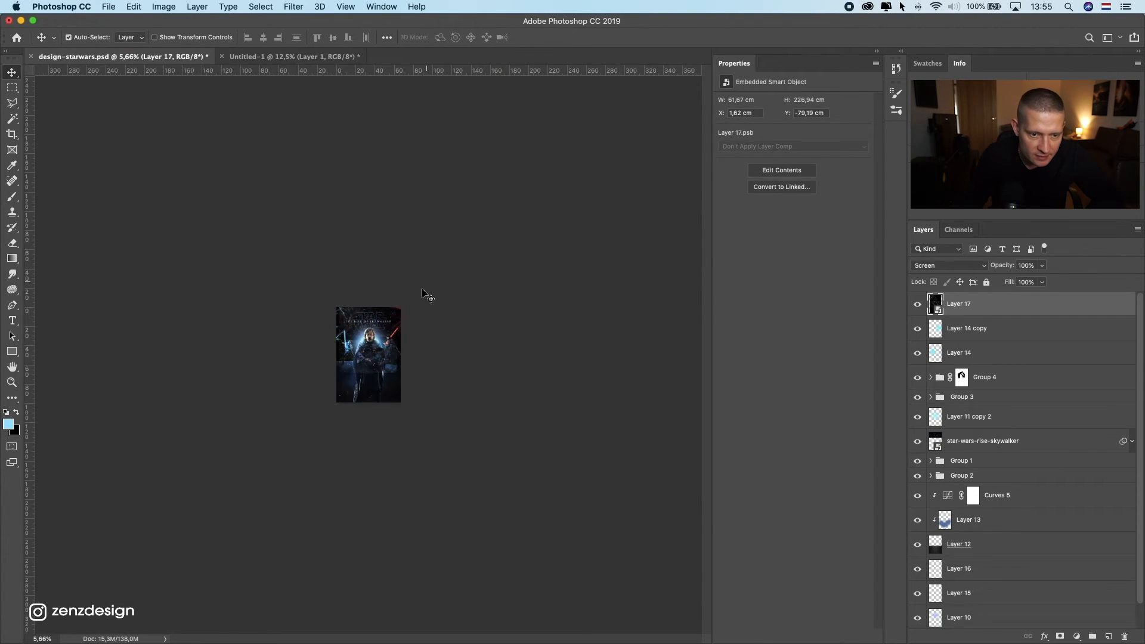
pyautogui.press('super+t')
pyautogui.moveTo(400, 226); pyautogui.dragTo(396, 201)
pyautogui.moveTo(398, 331); pyautogui.dragTo(393, 370)
pyautogui.moveTo(455, 201); pyautogui.dragTo(517, 158)
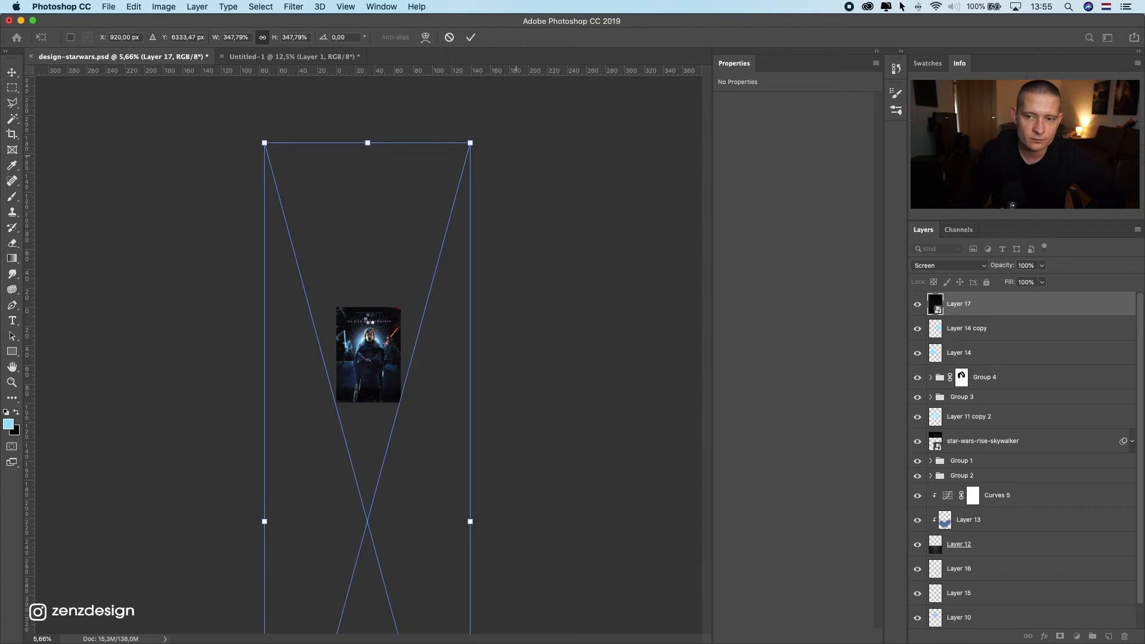
# - Move the enlarged particles up to about Y -278 cm so the large flakes cover the whole poster
pyautogui.scroll(5, 379, 361)
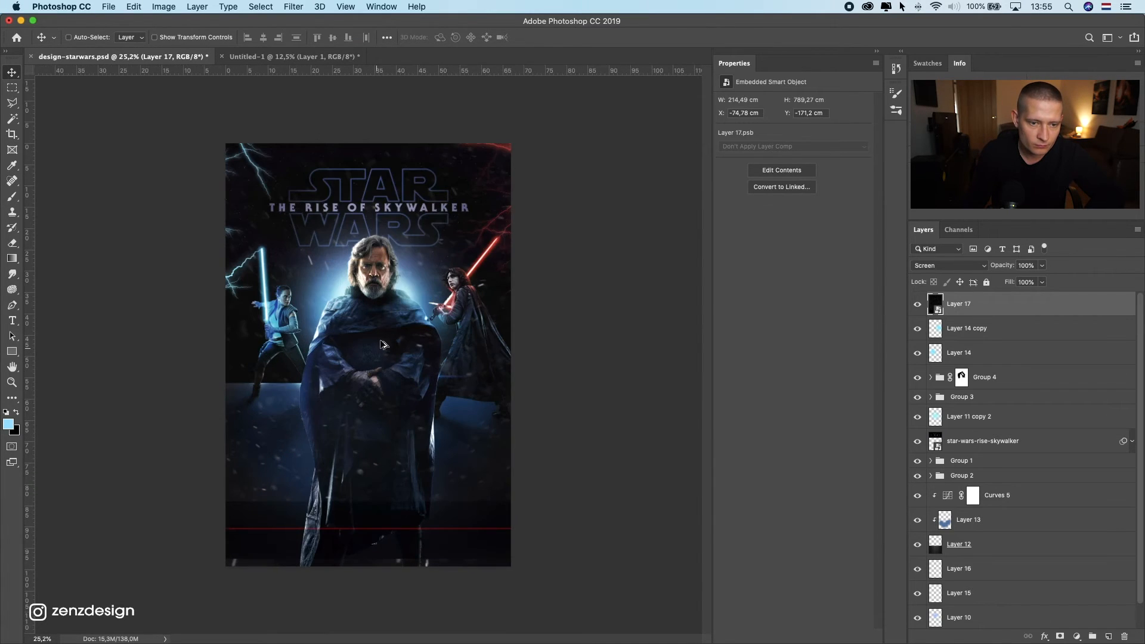
pyautogui.moveTo(385, 374); pyautogui.dragTo(441, 301)
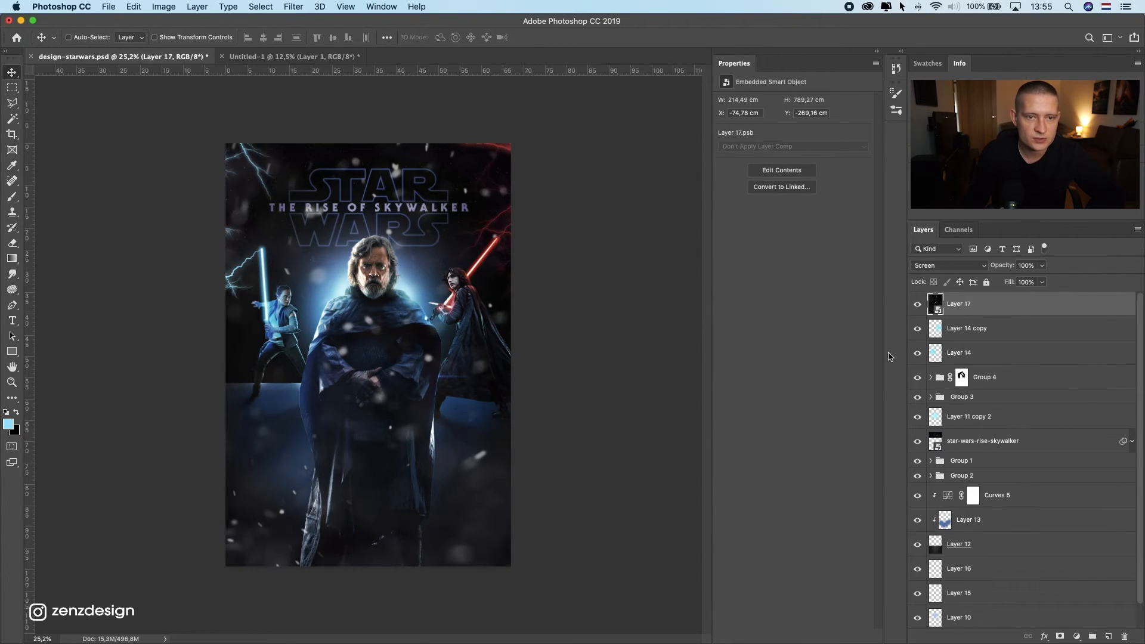
pyautogui.scroll(-2, 526, 416)
pyautogui.moveTo(322, 343)
pyautogui.mouseDown()
pyautogui.moveTo(324, 299)
pyautogui.moveTo(319, 333)
pyautogui.mouseUp()
pyautogui.press('super')
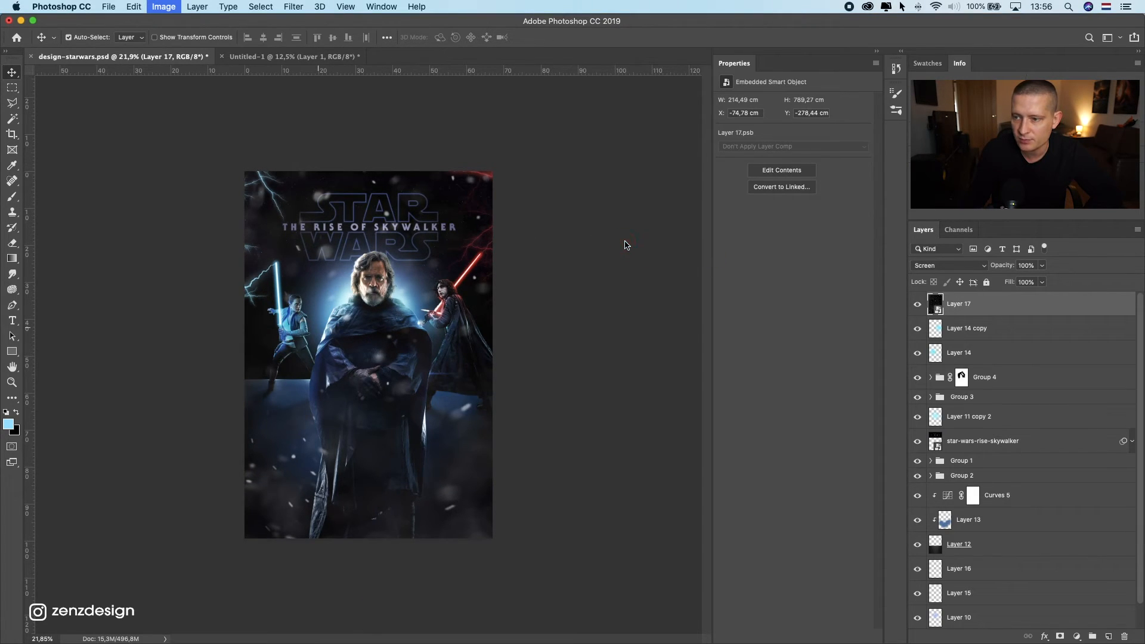
pyautogui.press('super+l')
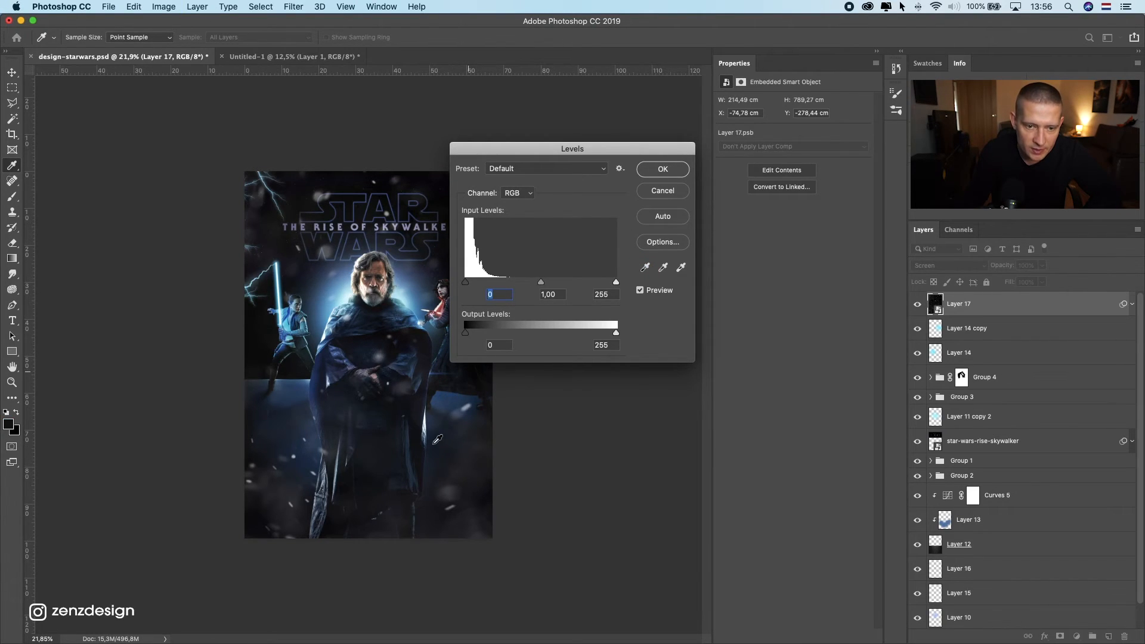
pyautogui.click(479, 456)
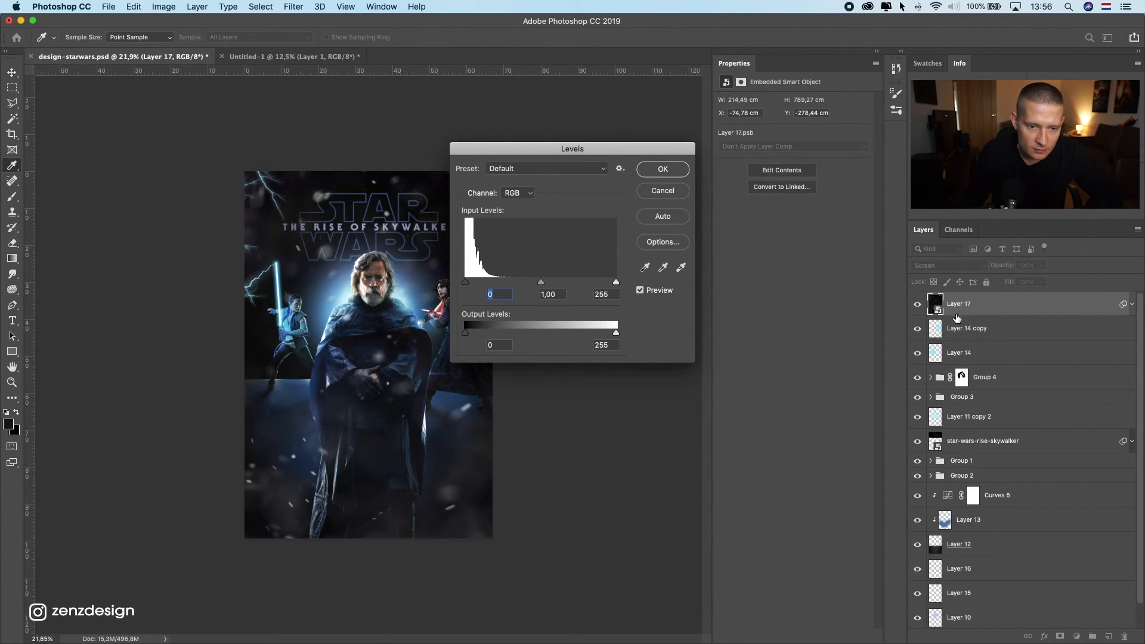
pyautogui.click(660, 194)
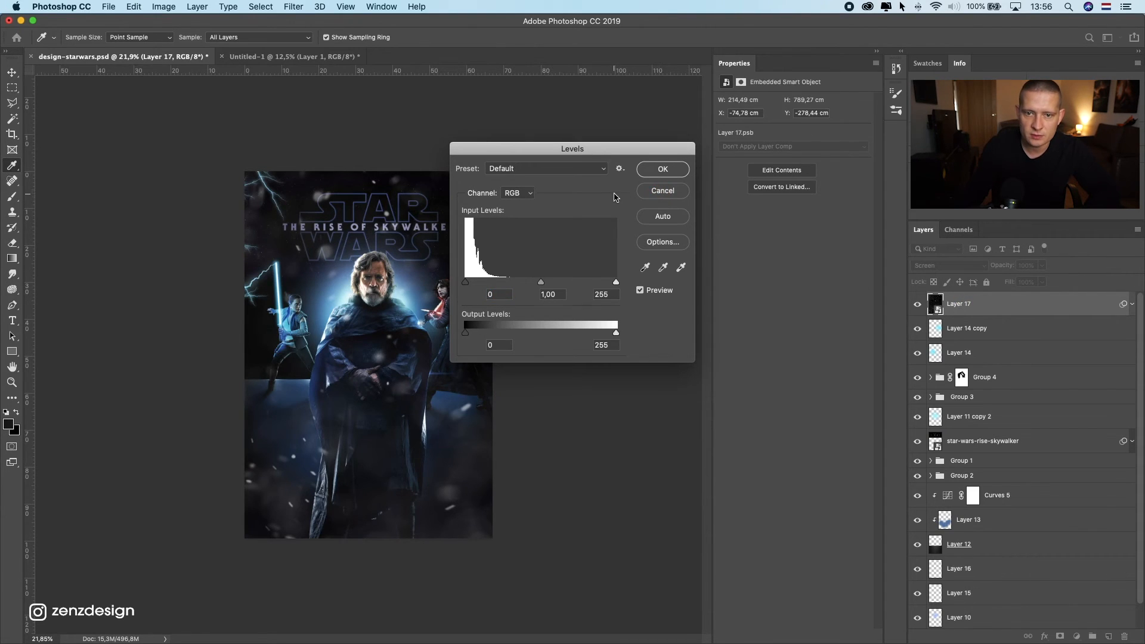
pyautogui.click(668, 191)
# - Apply Levels to Layer 17 by sampling the dark floor area beside the central figure as the black point
pyautogui.press('v')
pyautogui.press('super+l')
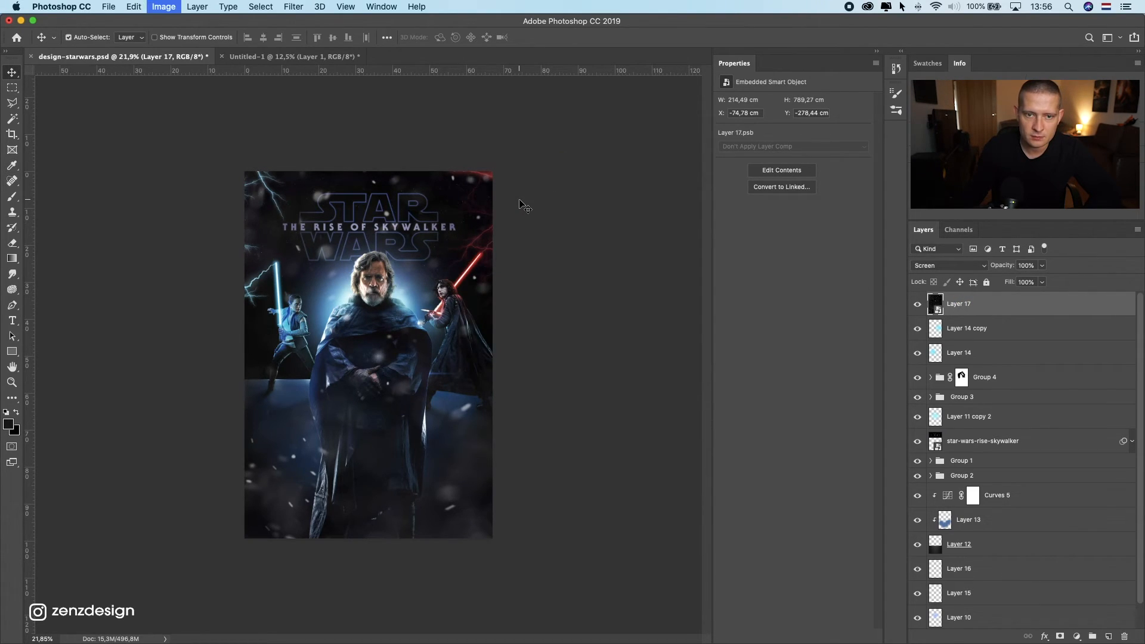
pyautogui.click(645, 267)
pyautogui.click(283, 408)
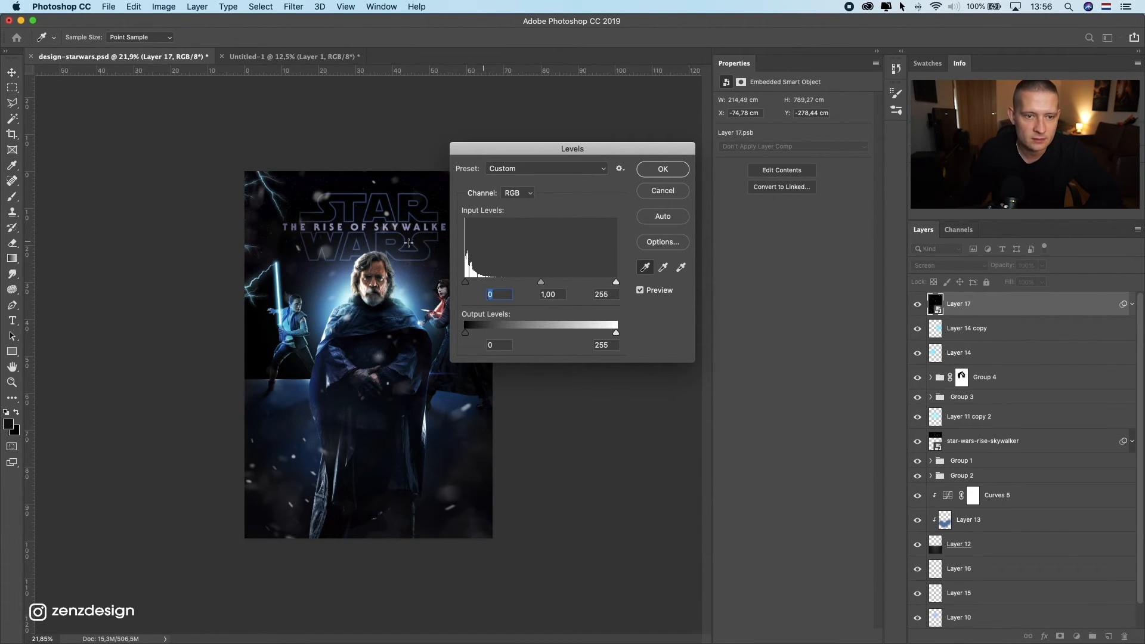
pyautogui.press('Return')
pyautogui.press('super+l')
pyautogui.press('Escape')
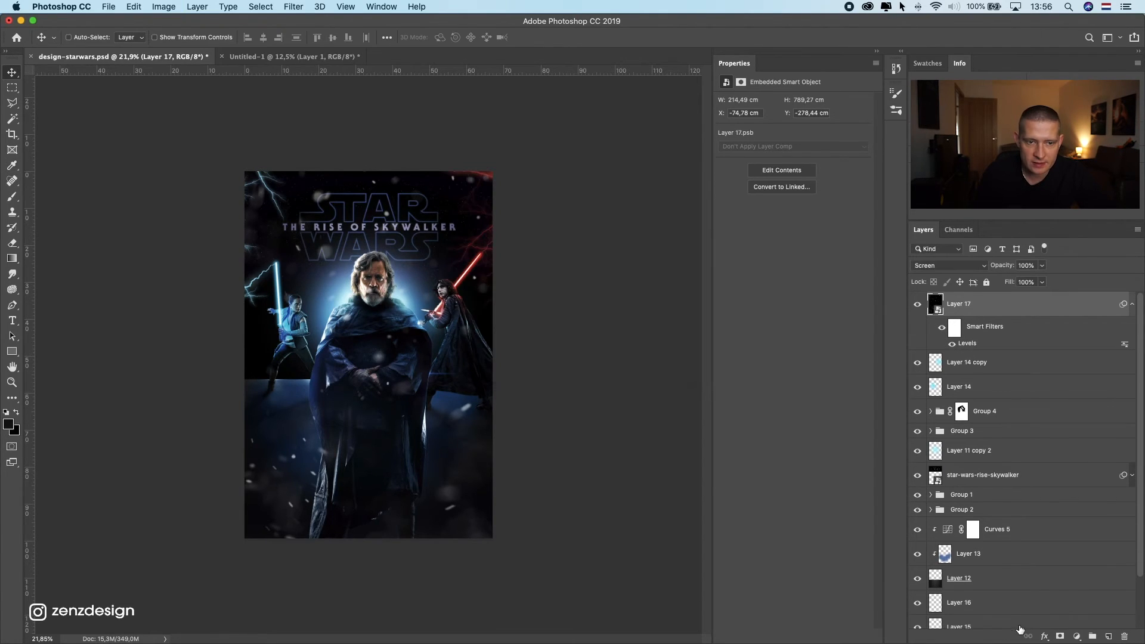
# - Add a layer mask to Layer 17 and choose the Soft Round brush from the default legacy brushes at 1200 px
pyautogui.click(1059, 637)
pyautogui.click(23, 198)
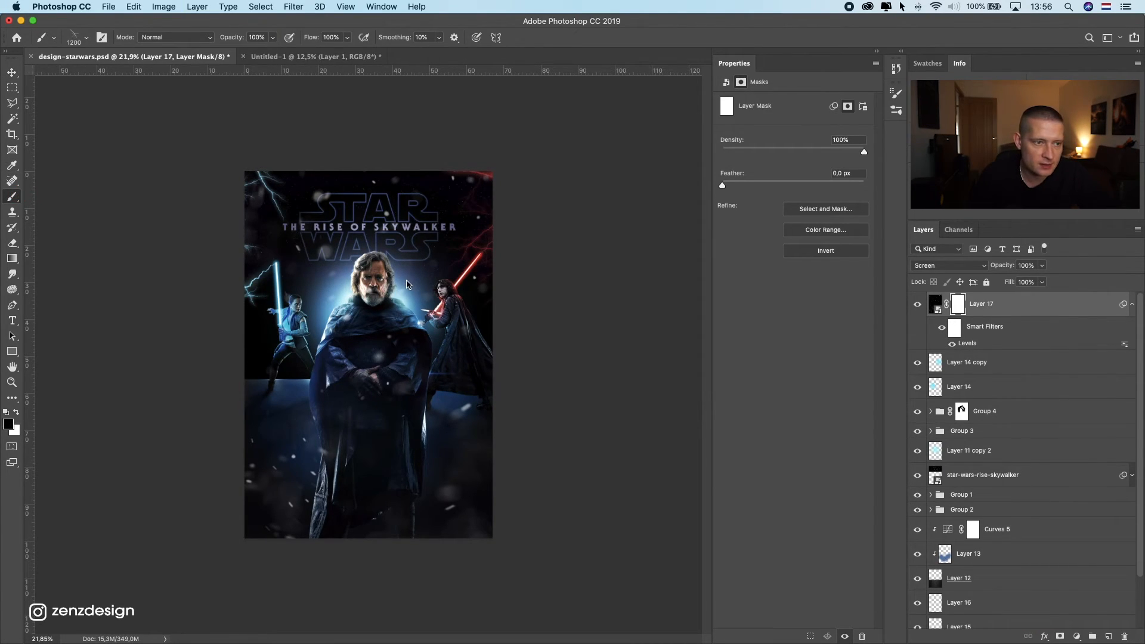
pyautogui.click(81, 41)
pyautogui.click(24, 157)
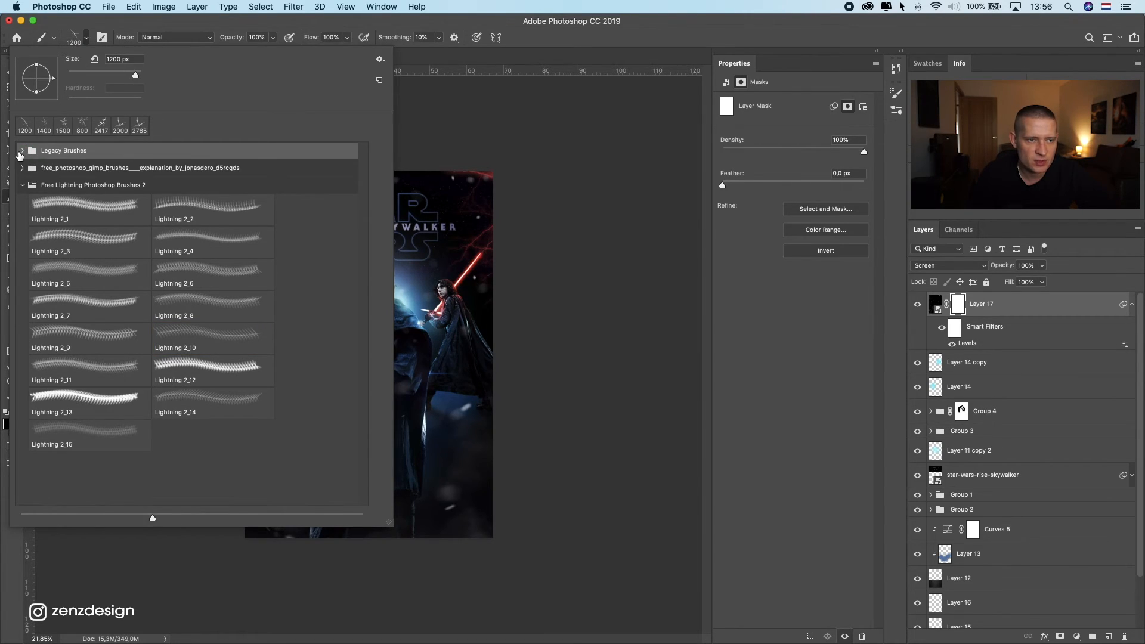
pyautogui.click(22, 151)
pyautogui.click(117, 195)
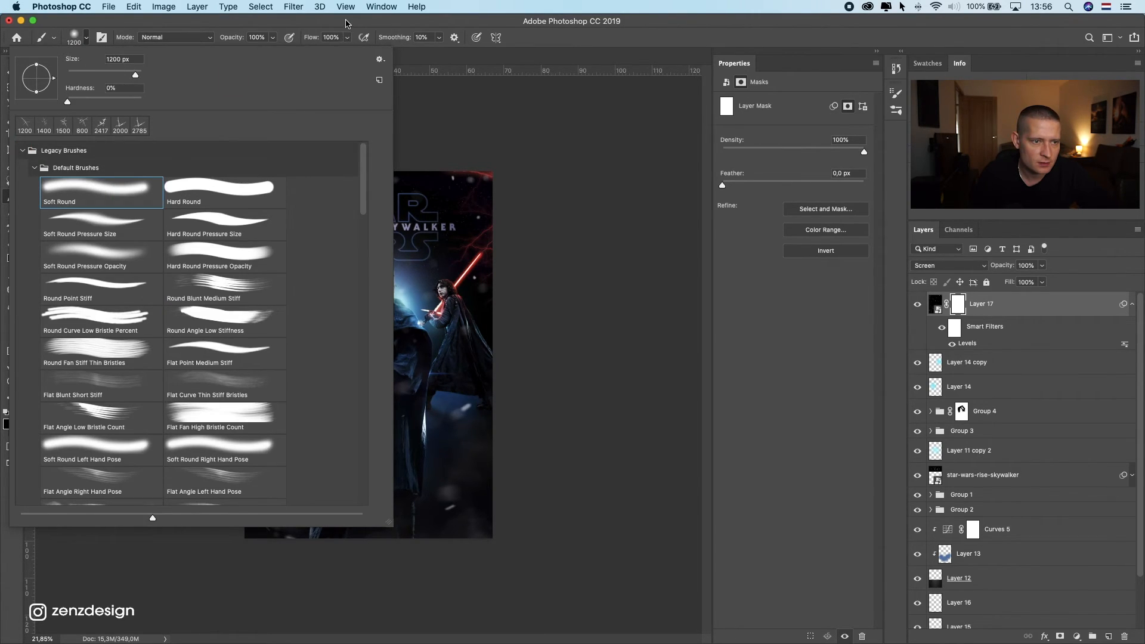
pyautogui.click(349, 24)
# - Paint black on Layer 17's mask over the characters to hide the particles covering them
pyautogui.click(383, 298)
pyautogui.moveTo(371, 333); pyautogui.dragTo(360, 428)
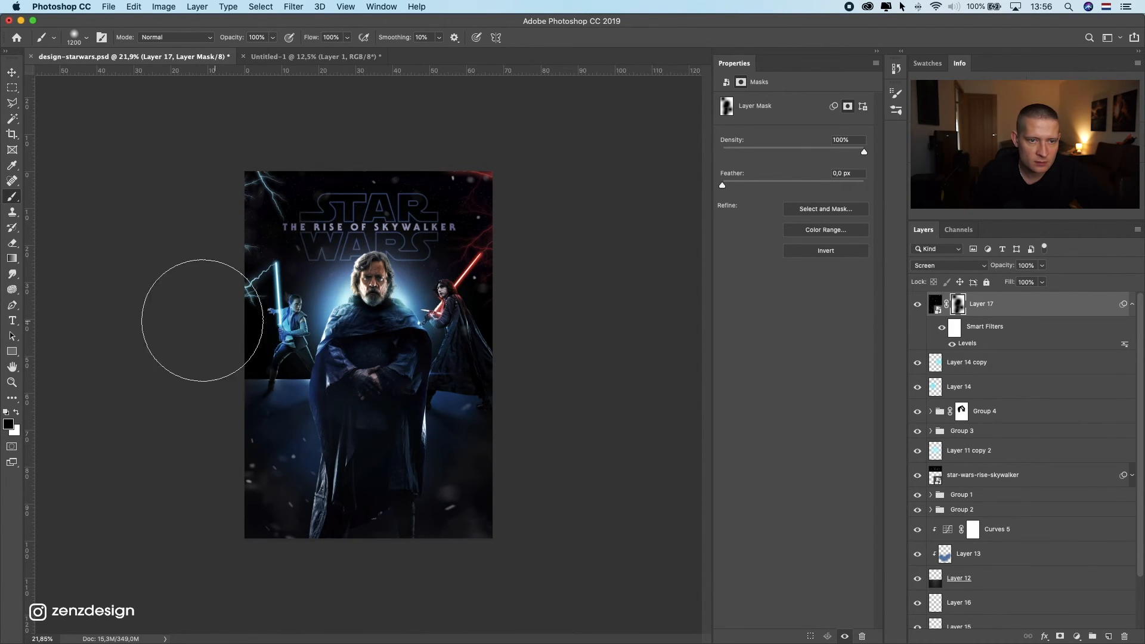
pyautogui.scroll(-3, 185, 295)
pyautogui.scroll(3, 184, 297)
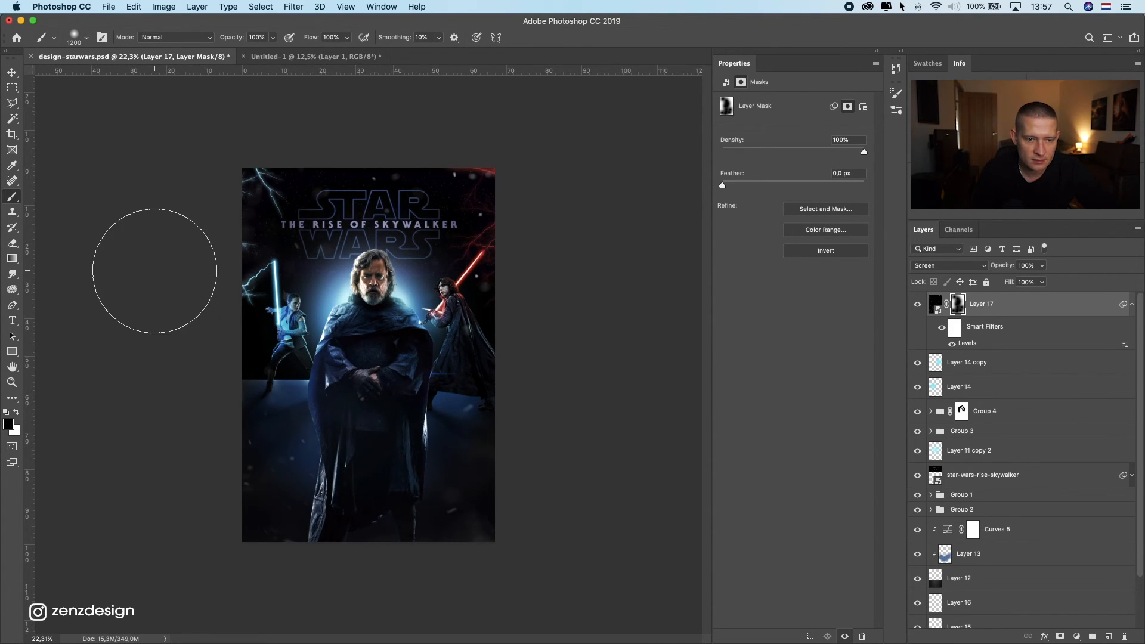
# - Create a new empty layer directly above Layer 10
pyautogui.click(13, 73)
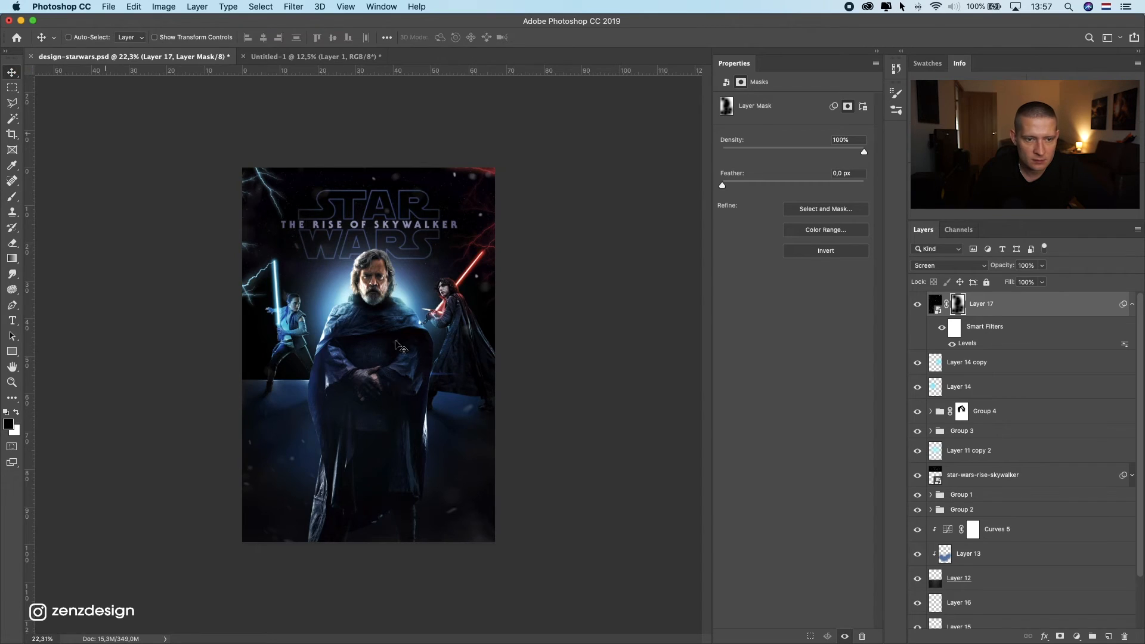
pyautogui.click(944, 391)
pyautogui.click(917, 387)
pyautogui.click(918, 387)
pyautogui.scroll(-2, 993, 522)
pyautogui.click(994, 568)
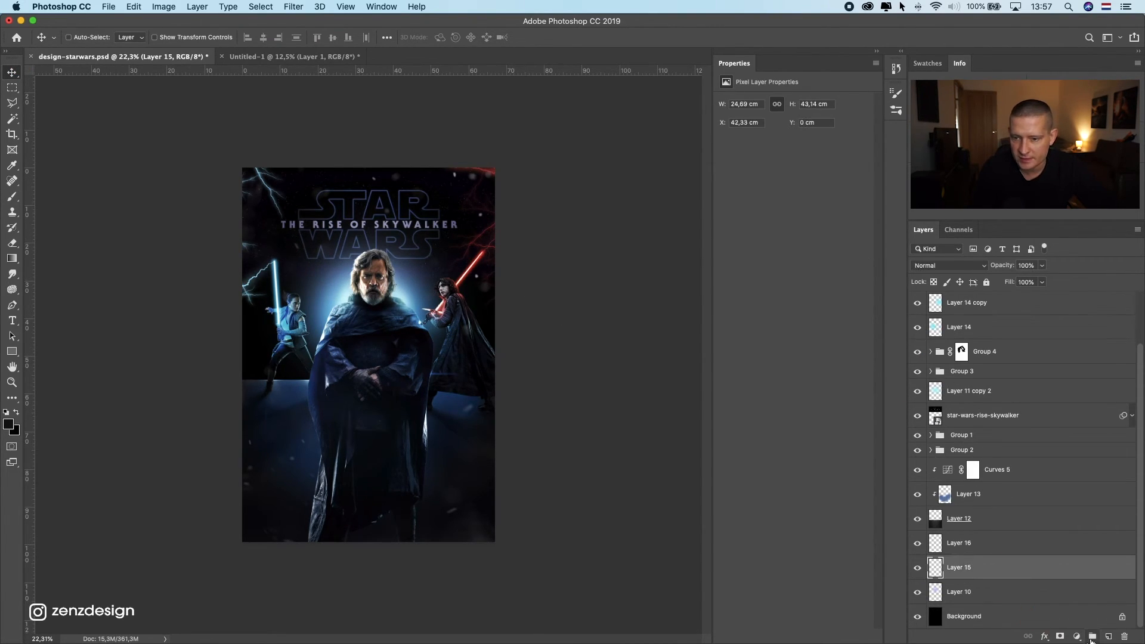
pyautogui.click(1092, 636)
pyautogui.hotkey('ctrl', 'z')
pyautogui.click(1109, 637)
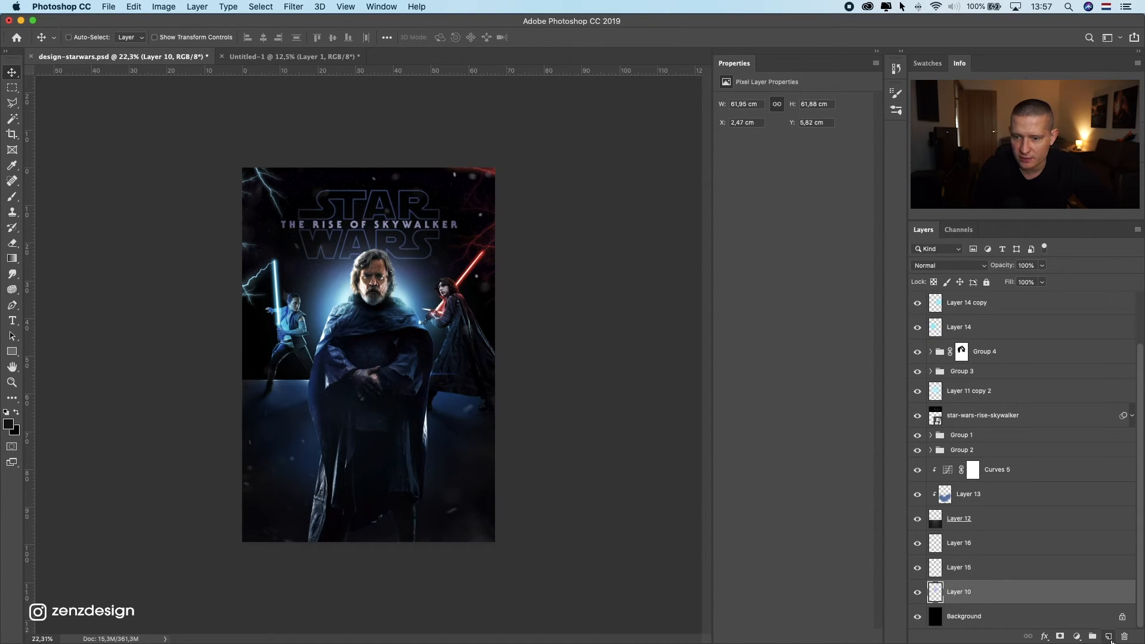
pyautogui.scroll(-1, 1014, 615)
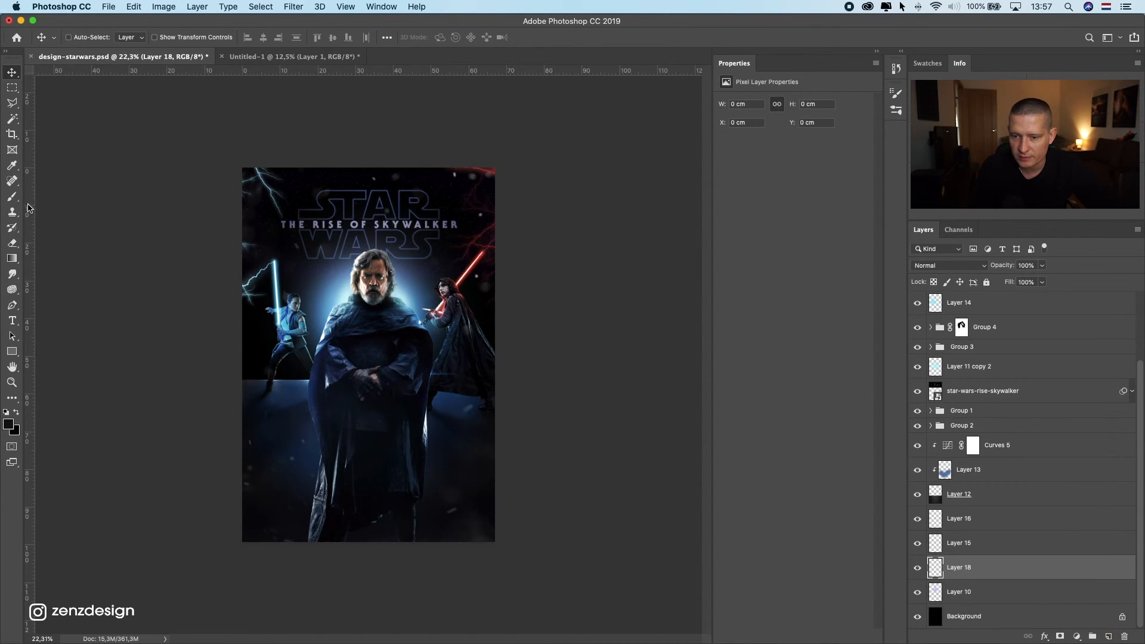
# - Set the foreground colour to light cyan #c3f7ff for the brush
pyautogui.click(12, 197)
pyautogui.click(8, 427)
pyautogui.click(712, 198)
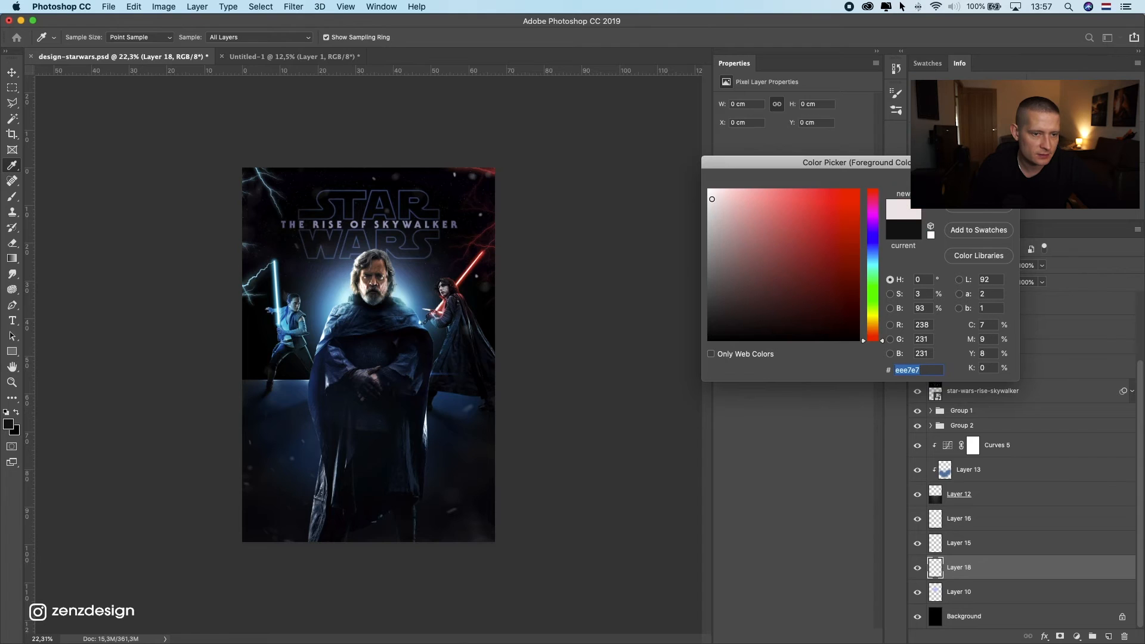
pyautogui.moveTo(884, 323); pyautogui.dragTo(877, 261)
pyautogui.moveTo(745, 192); pyautogui.dragTo(744, 166)
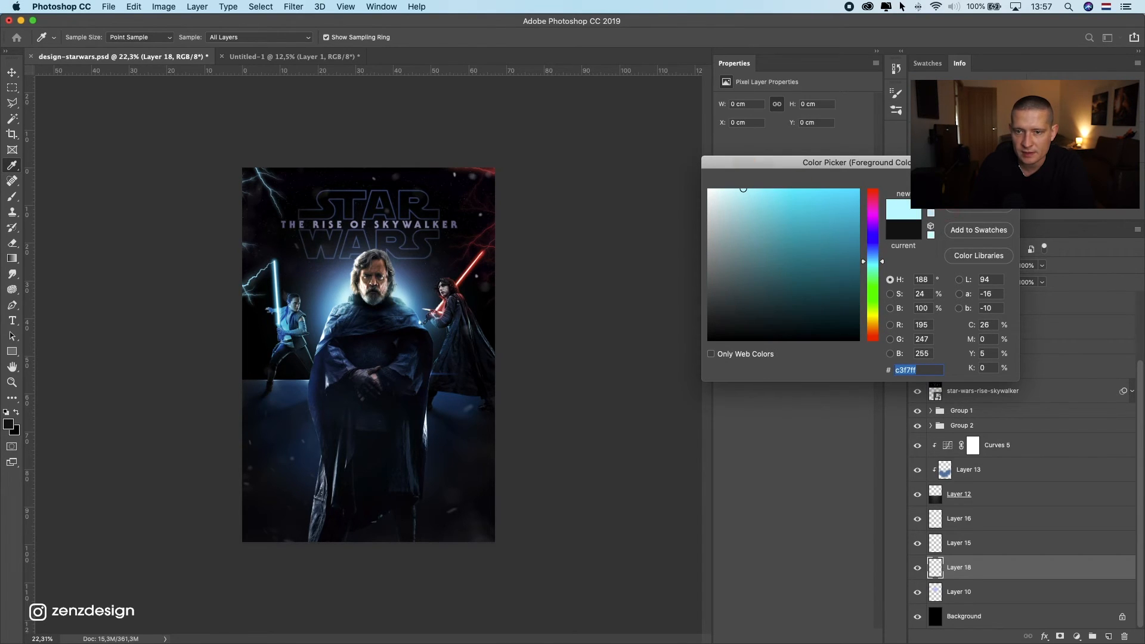
pyautogui.press('Return')
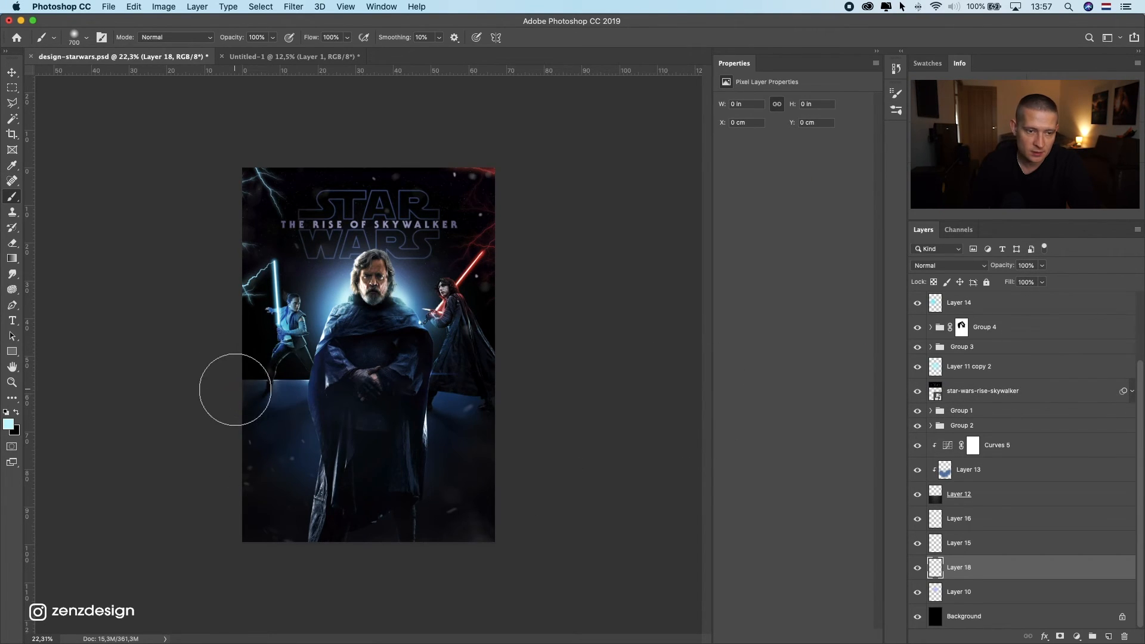
# - Paint a straight soft glow along the horizon behind the characters on Layer 18 with a 700 px brush
pyautogui.moveTo(235, 390)
pyautogui.mouseDown()
pyautogui.moveTo(353, 377)
pyautogui.moveTo(654, 399)
pyautogui.mouseUp()
pyautogui.press('super+z')
pyautogui.keyDown('shift'); pyautogui.click(192, 408); pyautogui.keyUp('shift')
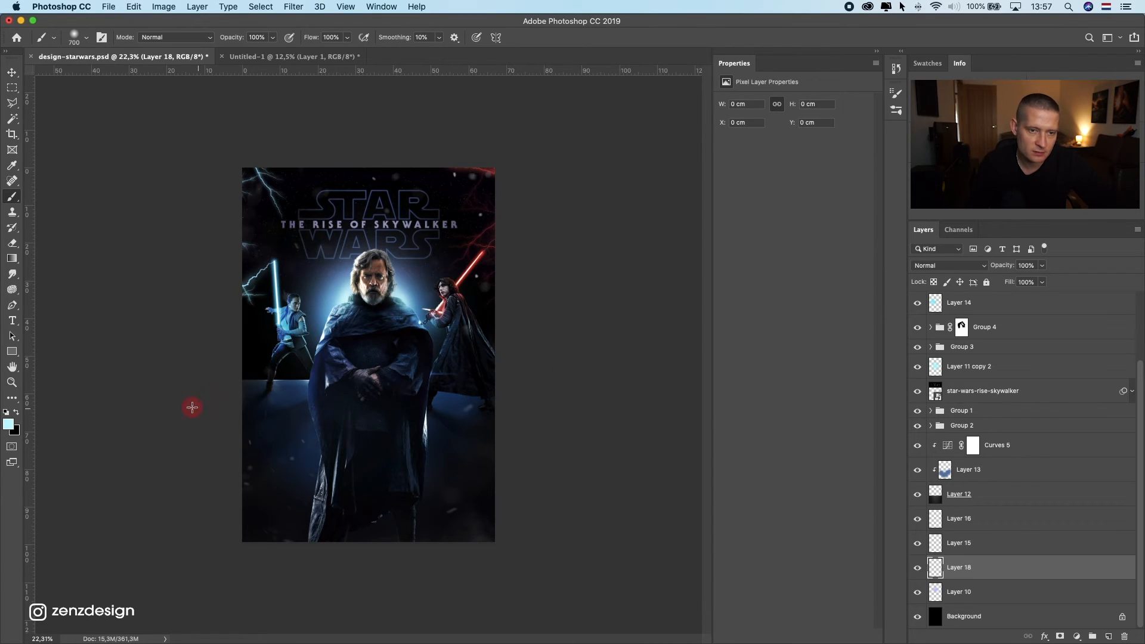
pyautogui.press('super+z')
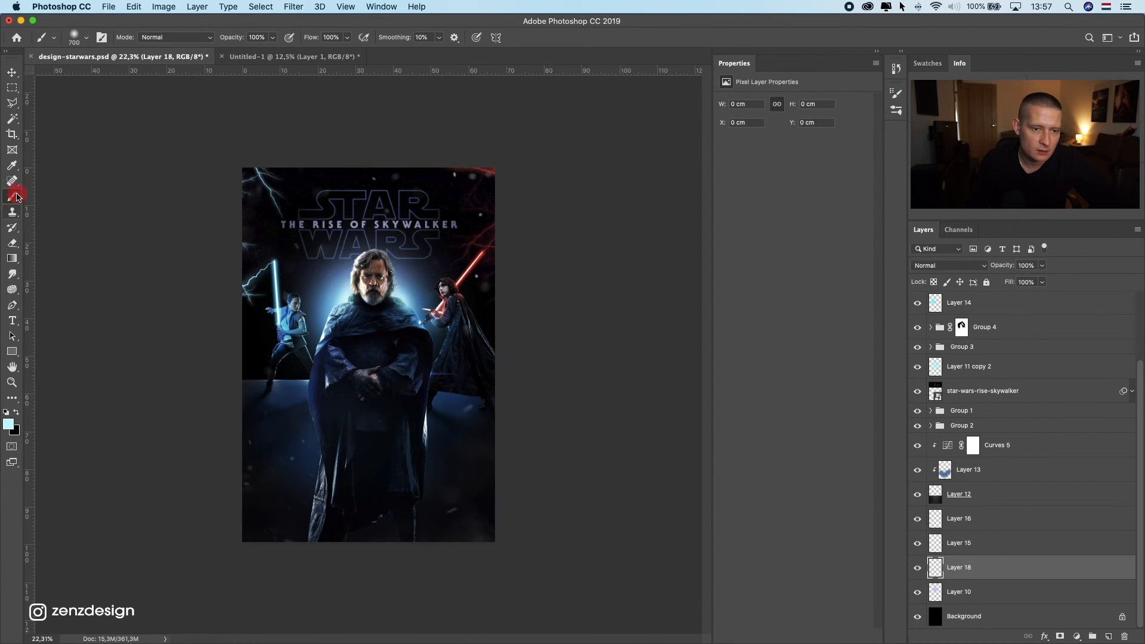
pyautogui.keyDown('shift'); pyautogui.click(529, 427); pyautogui.keyUp('shift')
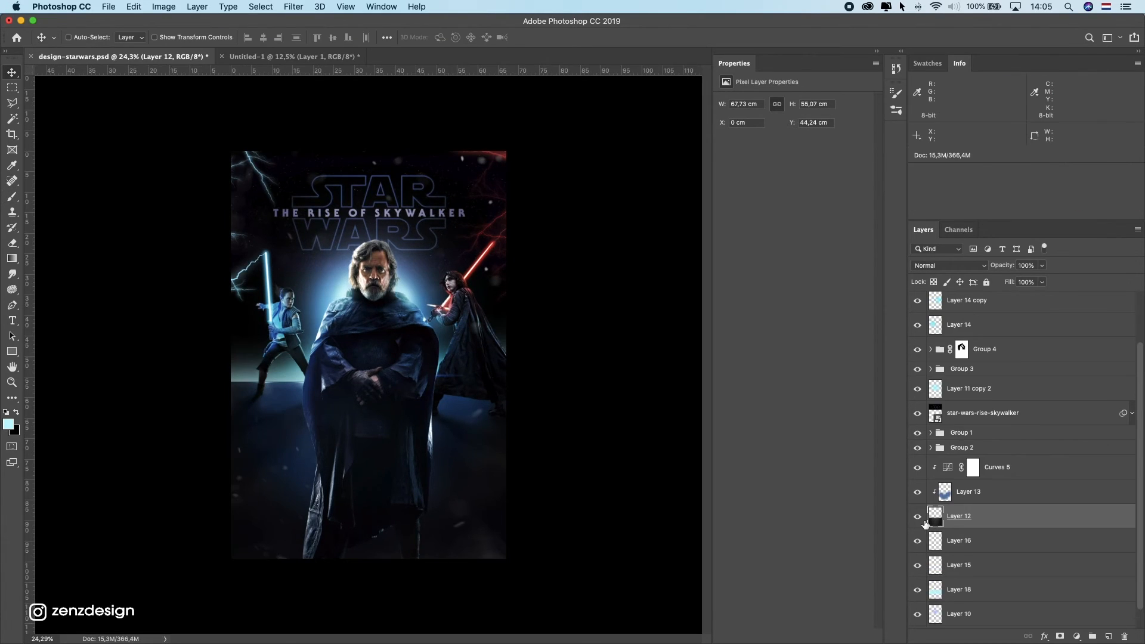
# - Reduce the opacity of the floor on Layer 12 to 71%
pyautogui.click(917, 517)
pyautogui.click(917, 516)
pyautogui.click(1041, 266)
pyautogui.moveTo(1024, 280)
pyautogui.mouseDown()
pyautogui.moveTo(1013, 280)
pyautogui.moveTo(1027, 282)
pyautogui.mouseUp()
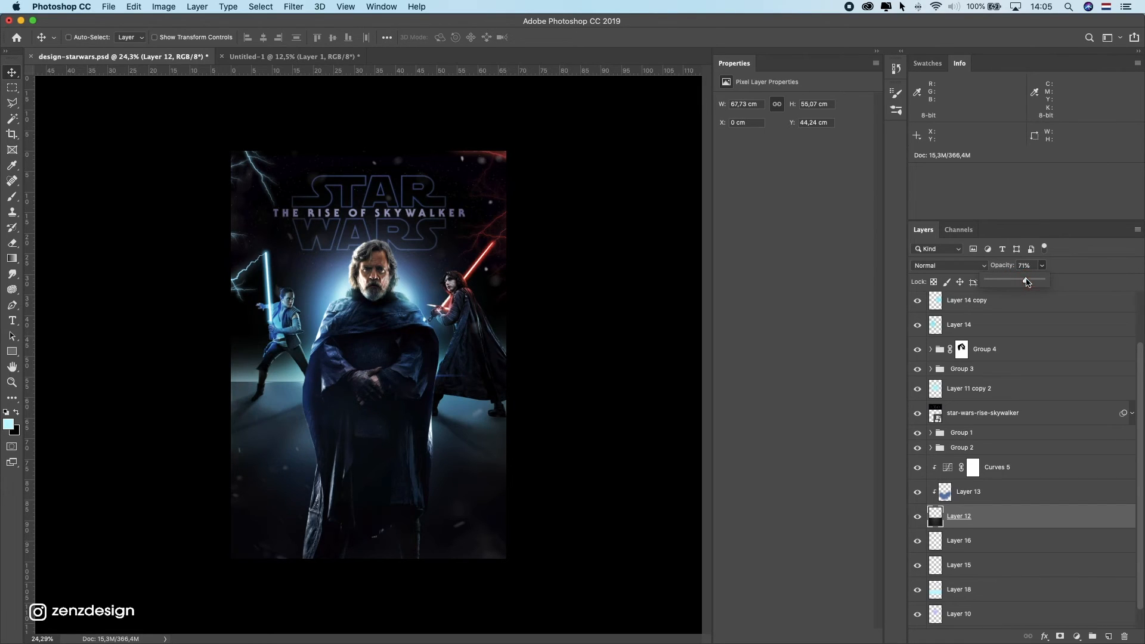
pyautogui.scroll(-3, 426, 415)
pyautogui.scroll(5, 425, 411)
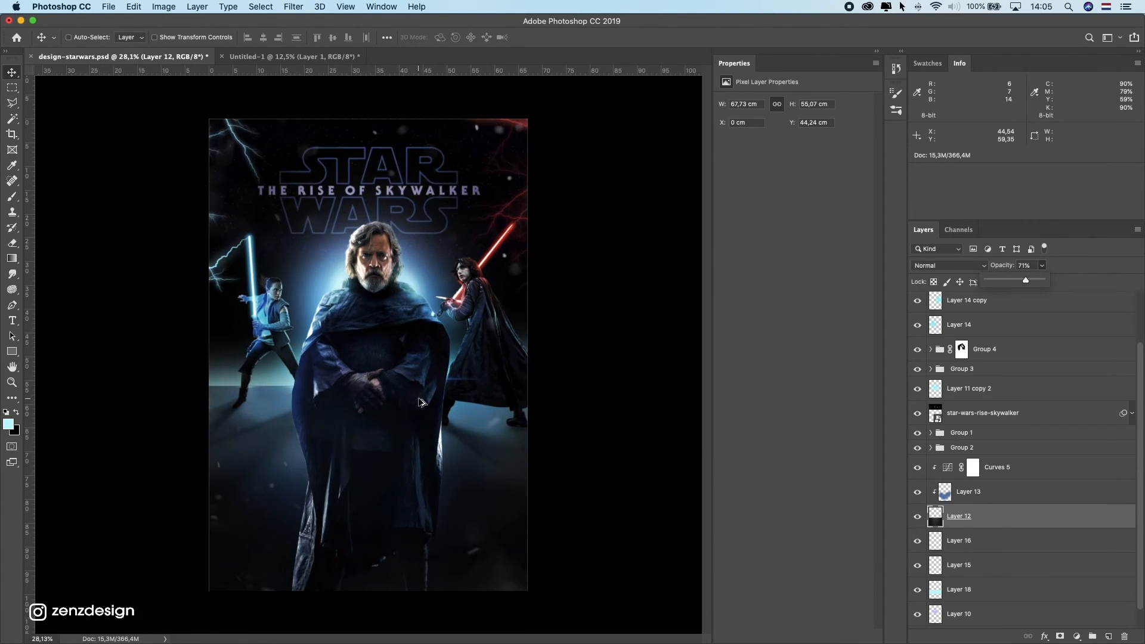
# - Change the workspace colour around the poster canvas to Medium Gray
pyautogui.scroll(-4, 426, 385)
pyautogui.scroll(1, 426, 385)
pyautogui.rightClick(571, 260)
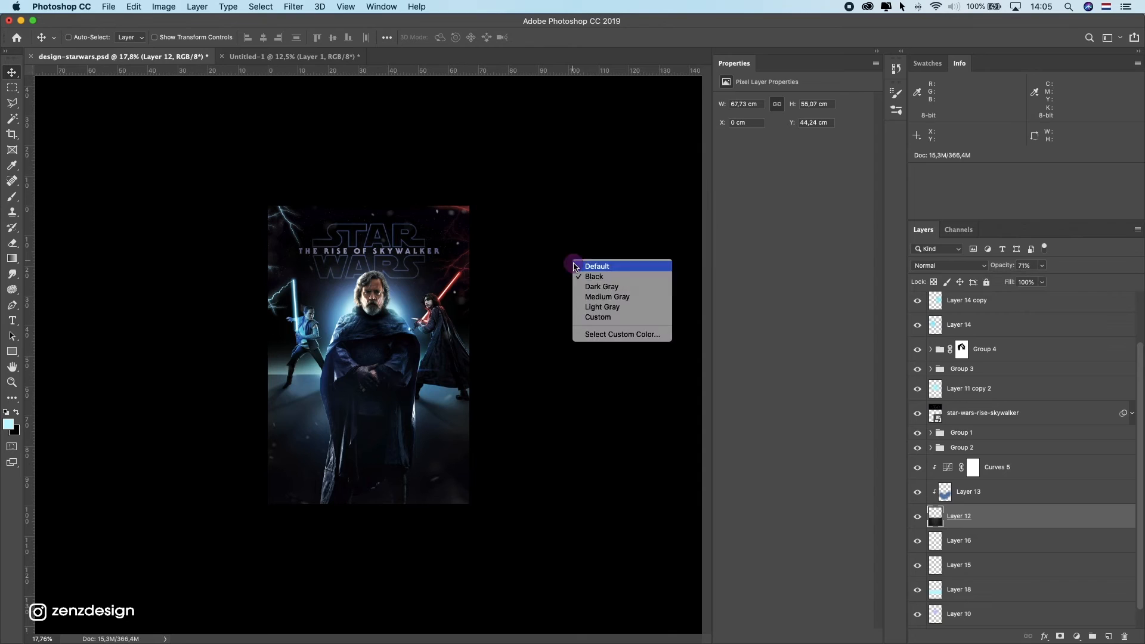
pyautogui.click(621, 296)
pyautogui.scroll(1, 674, 380)
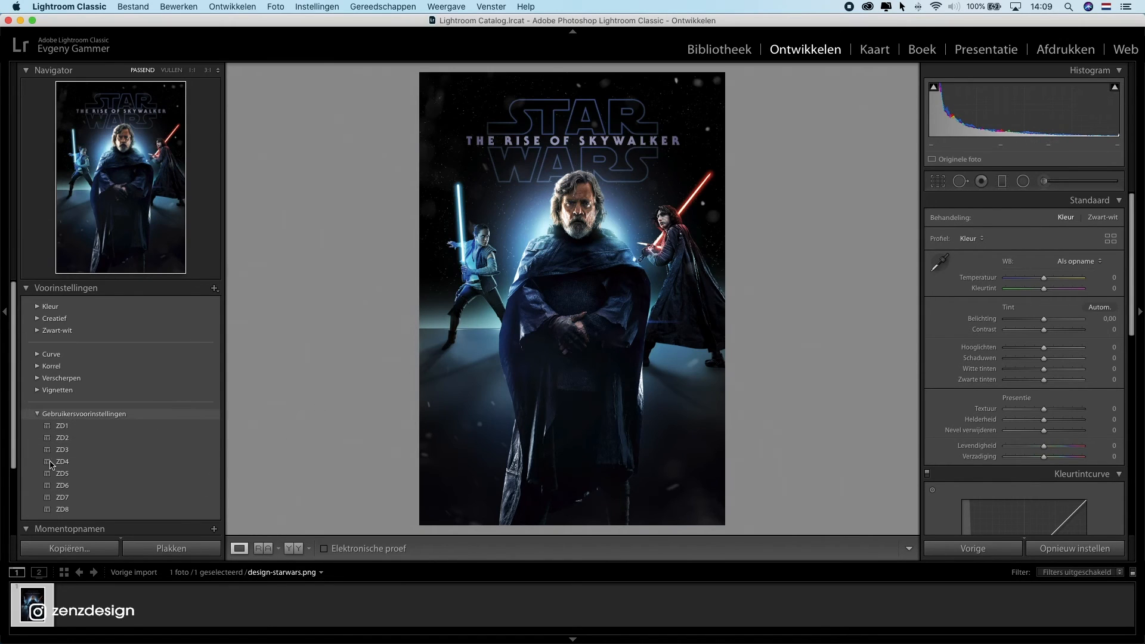
# - In Lightroom Classic, compare the user presets ZD1 and ZD2 and apply ZD1 to design-starwars.png
pyautogui.click(62, 426)
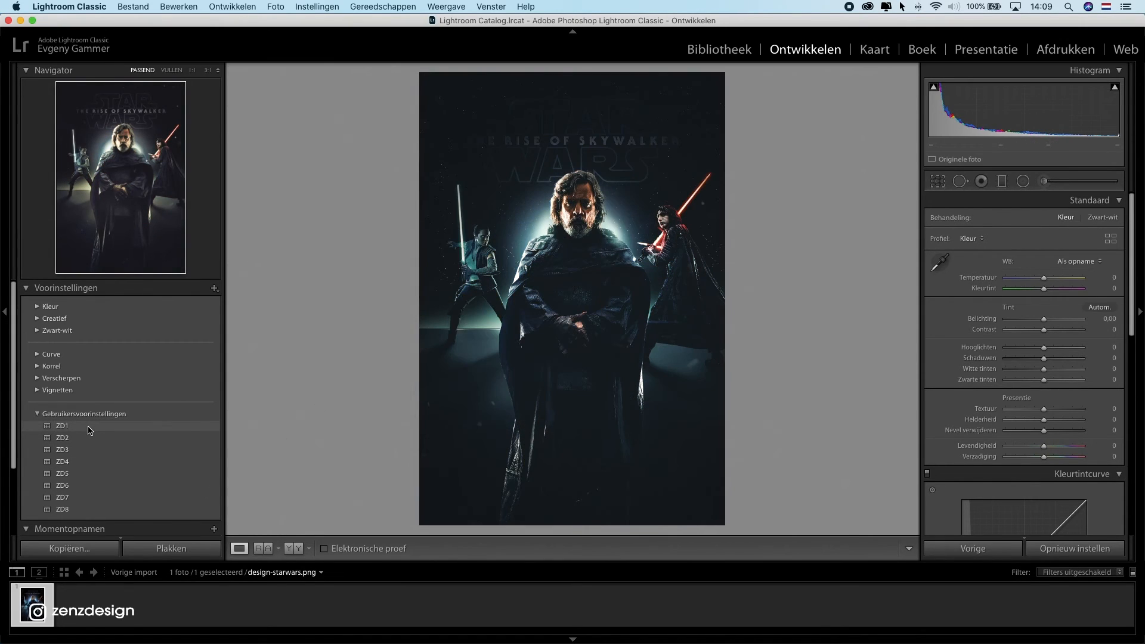
pyautogui.click(90, 439)
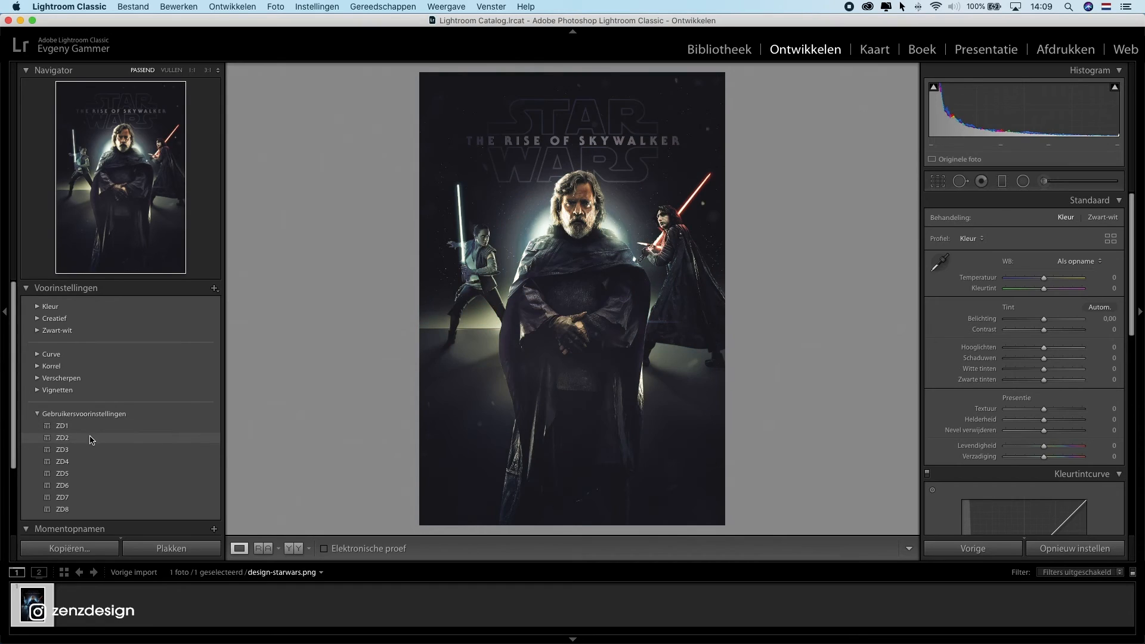
pyautogui.click(94, 430)
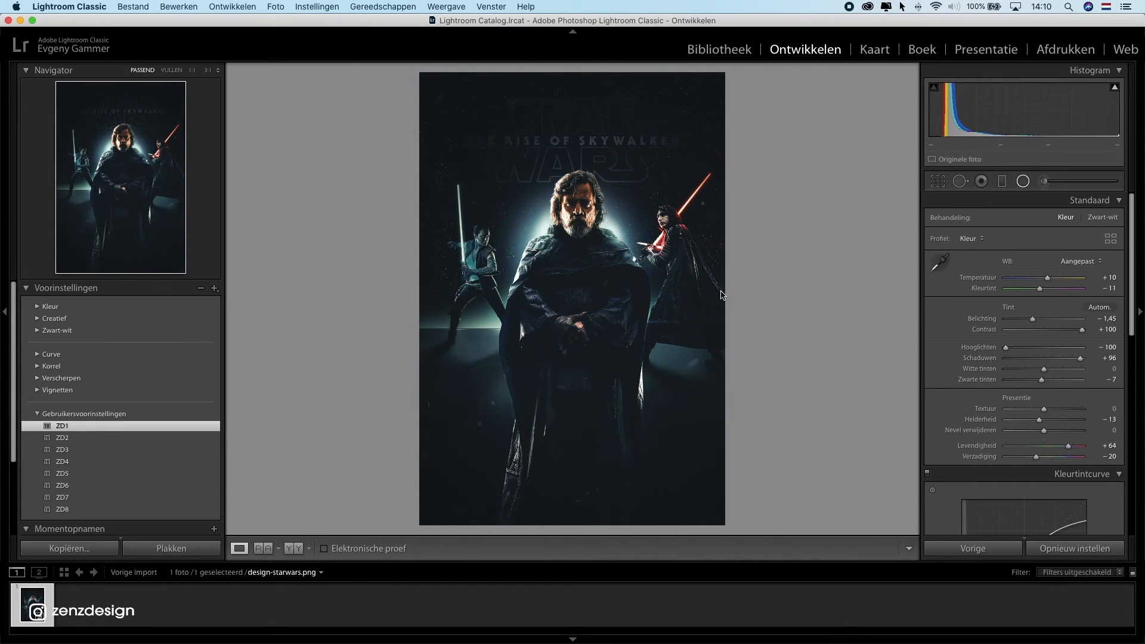
pyautogui.hotkey('shift', 'm')
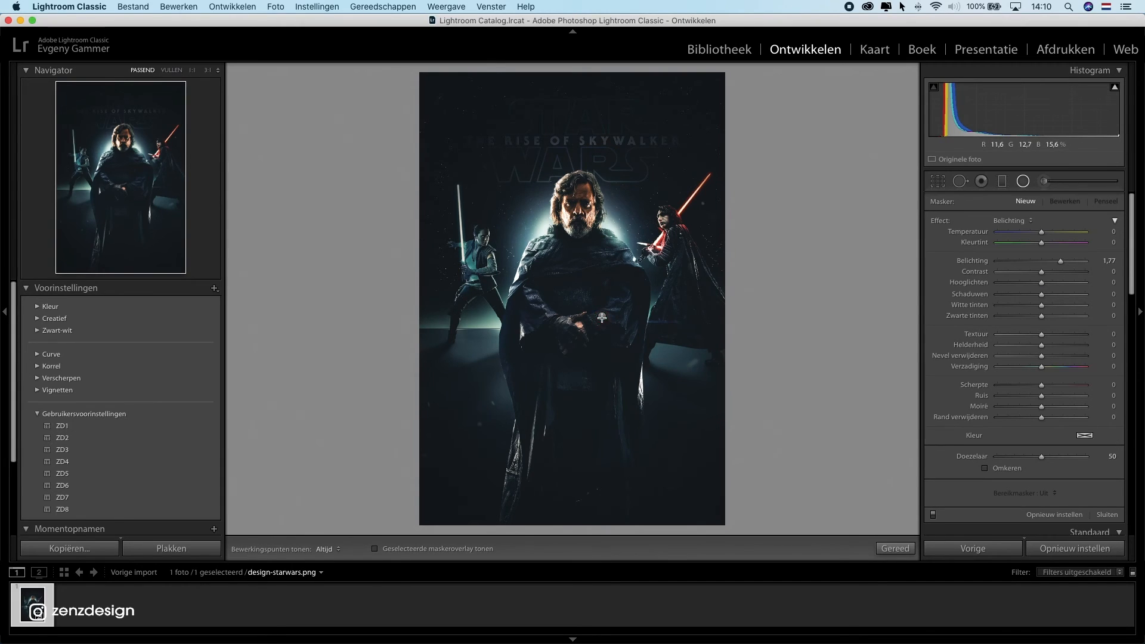
pyautogui.click(601, 318)
pyautogui.press('super+z')
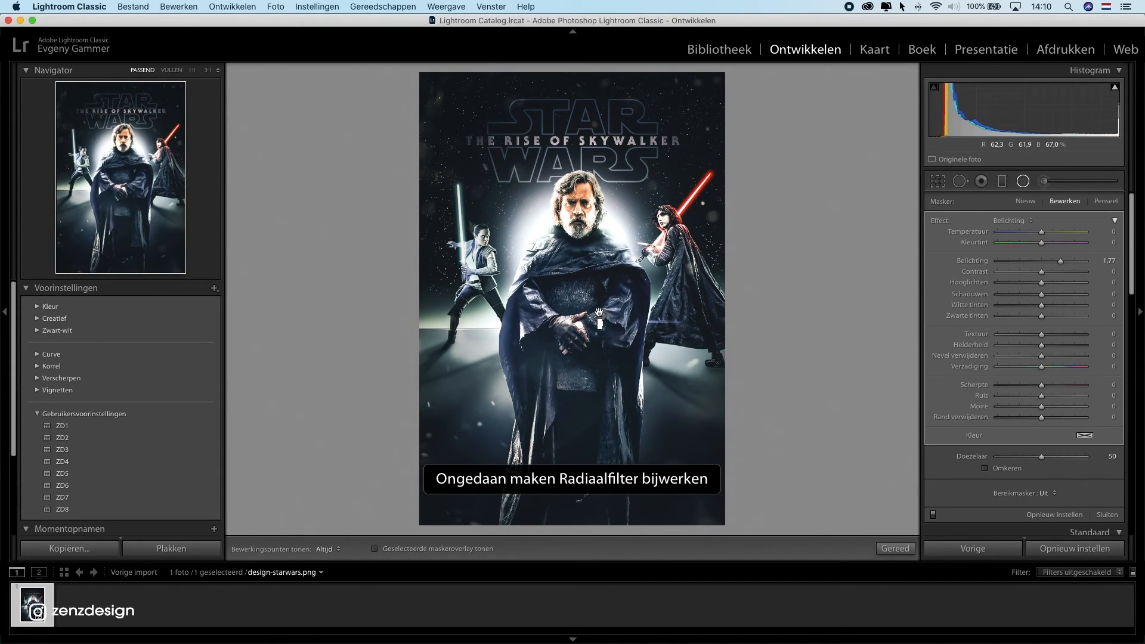
pyautogui.press('super+z')
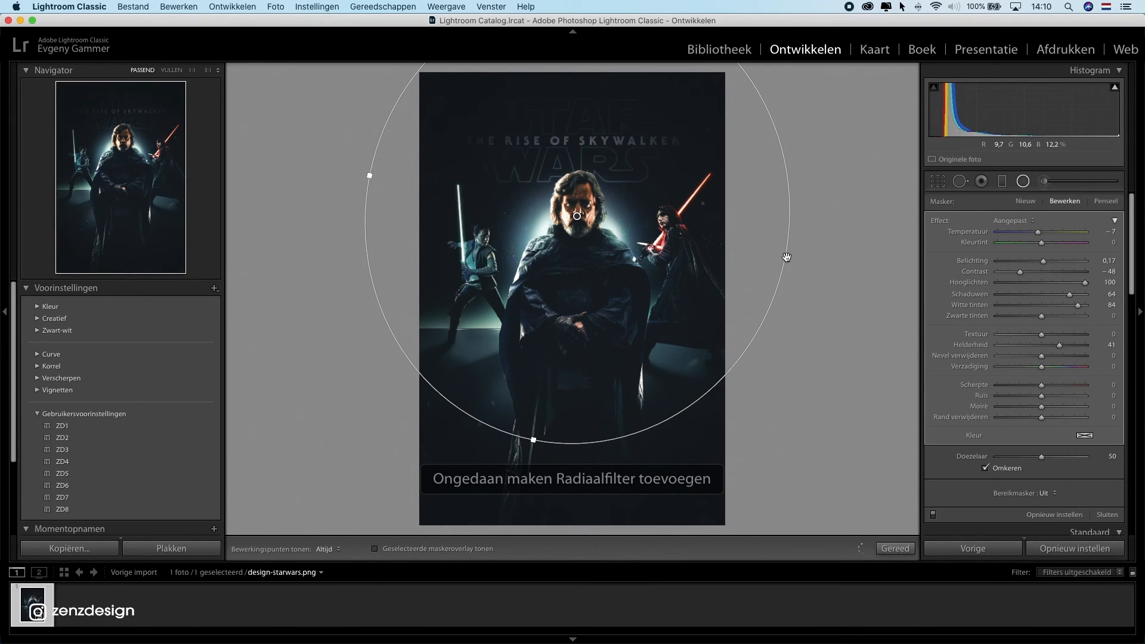
# - Enlarge the radial filter centred on the central figure's face to span the whole poster, and set the overall exposure to -1.25
pyautogui.moveTo(787, 256); pyautogui.dragTo(853, 237)
pyautogui.moveTo(533, 441); pyautogui.dragTo(516, 528)
pyautogui.moveTo(870, 246); pyautogui.dragTo(793, 233)
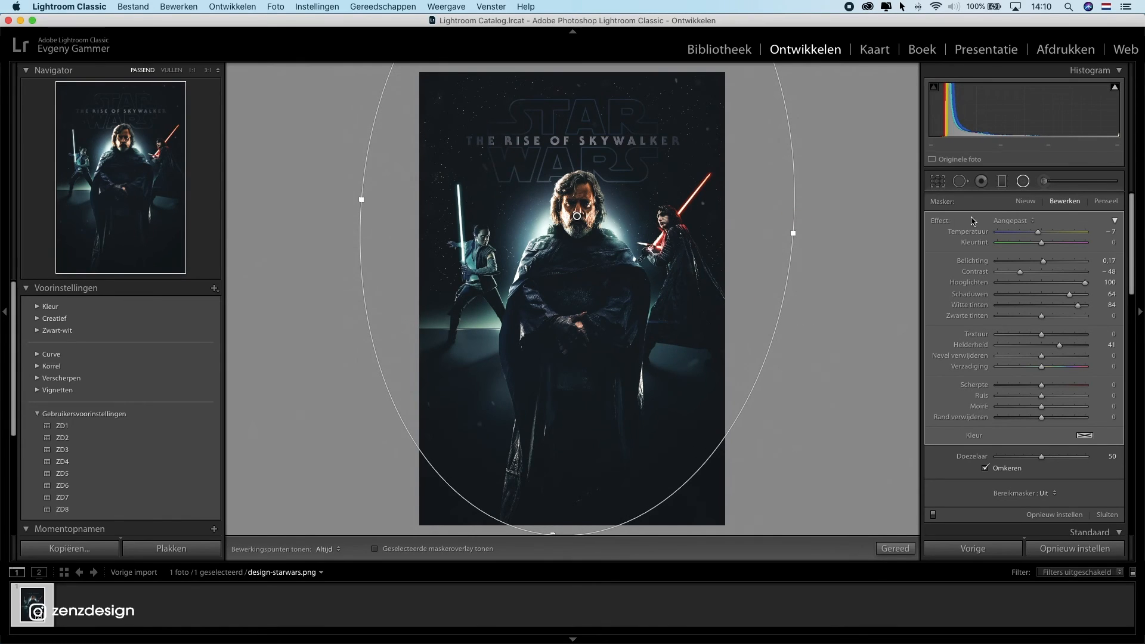
pyautogui.click(1005, 185)
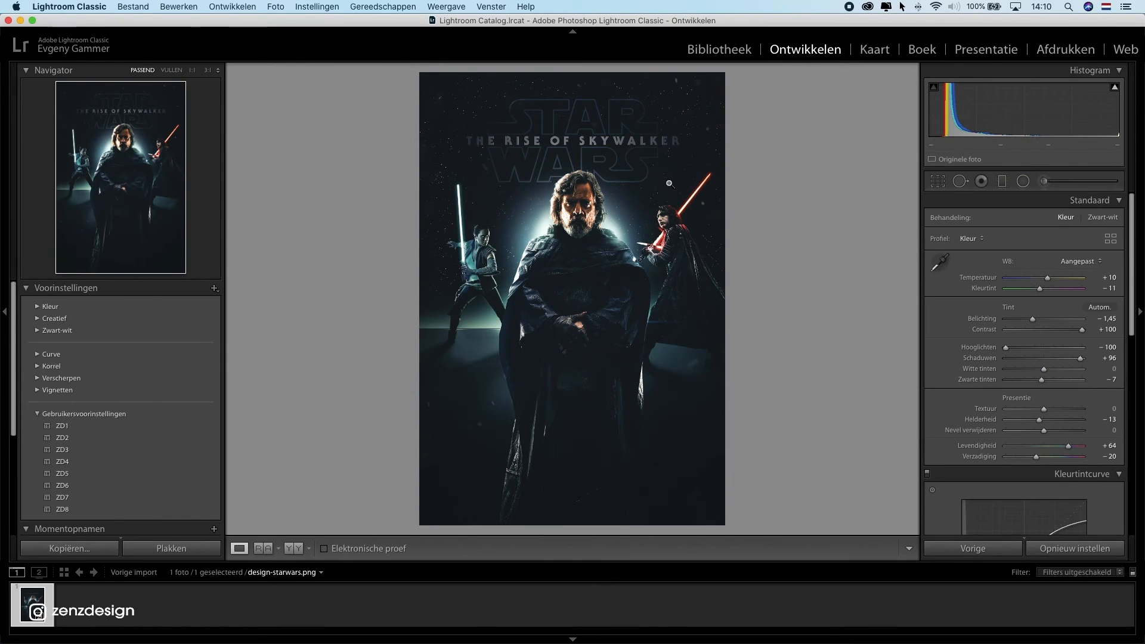
pyautogui.moveTo(1037, 322); pyautogui.dragTo(1039, 322)
# - Export the graded poster as a JPG to the desktop in the subfolder Naamloze export
pyautogui.rightClick(571, 197)
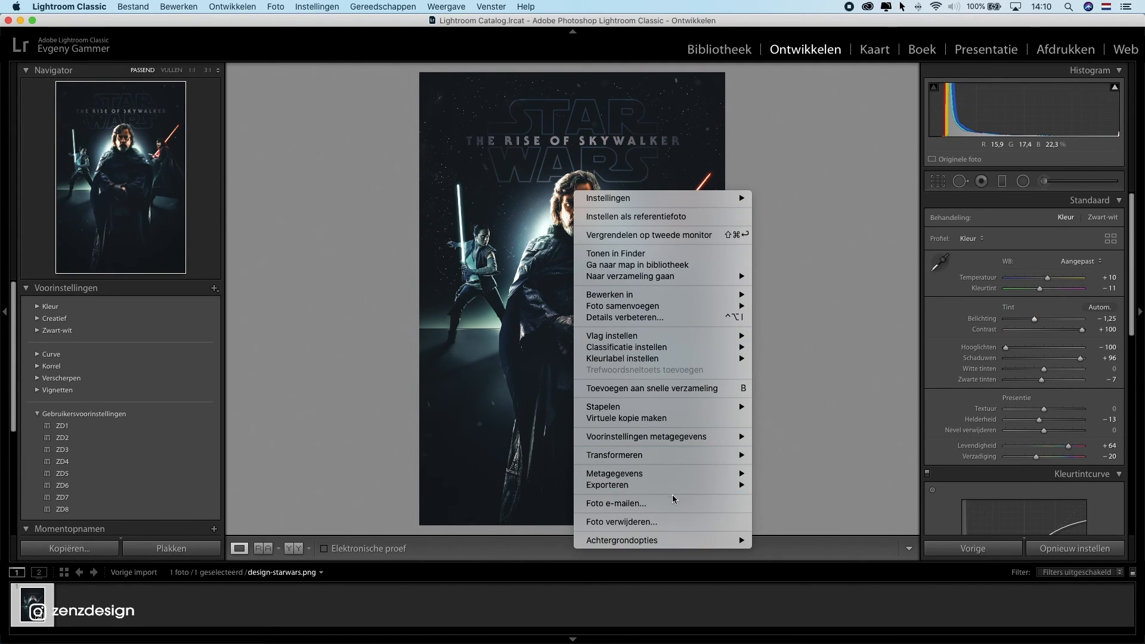
pyautogui.moveTo(674, 485)
pyautogui.click(798, 486)
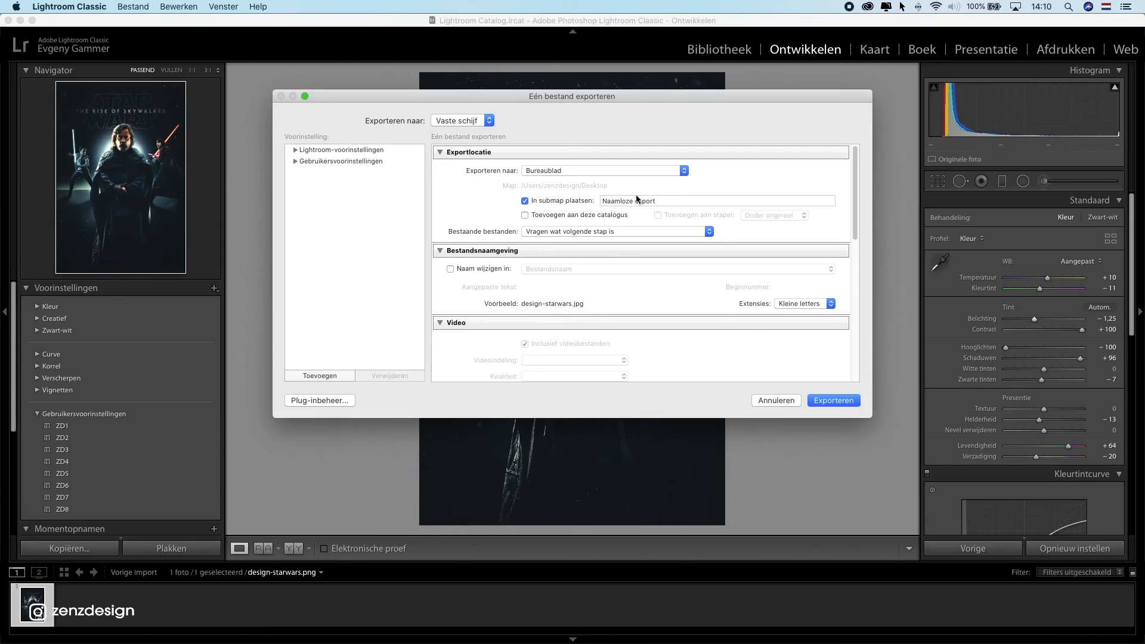
pyautogui.click(833, 401)
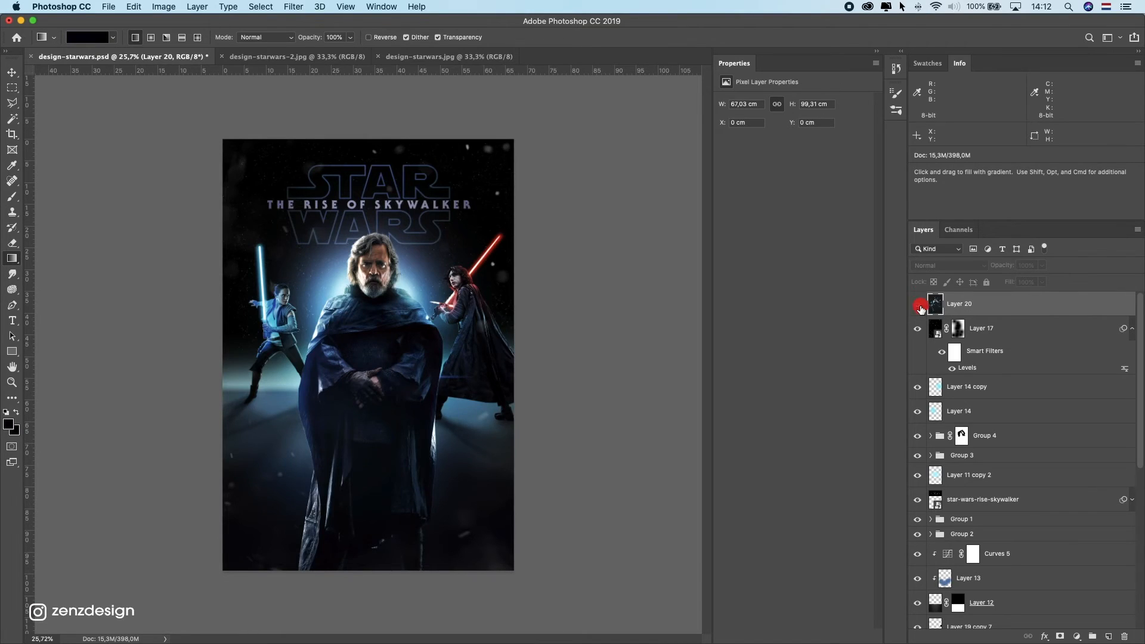
# - In Photoshop, show the graded poster on Layer 20 and reduce its opacity to 86%
pyautogui.click(919, 305)
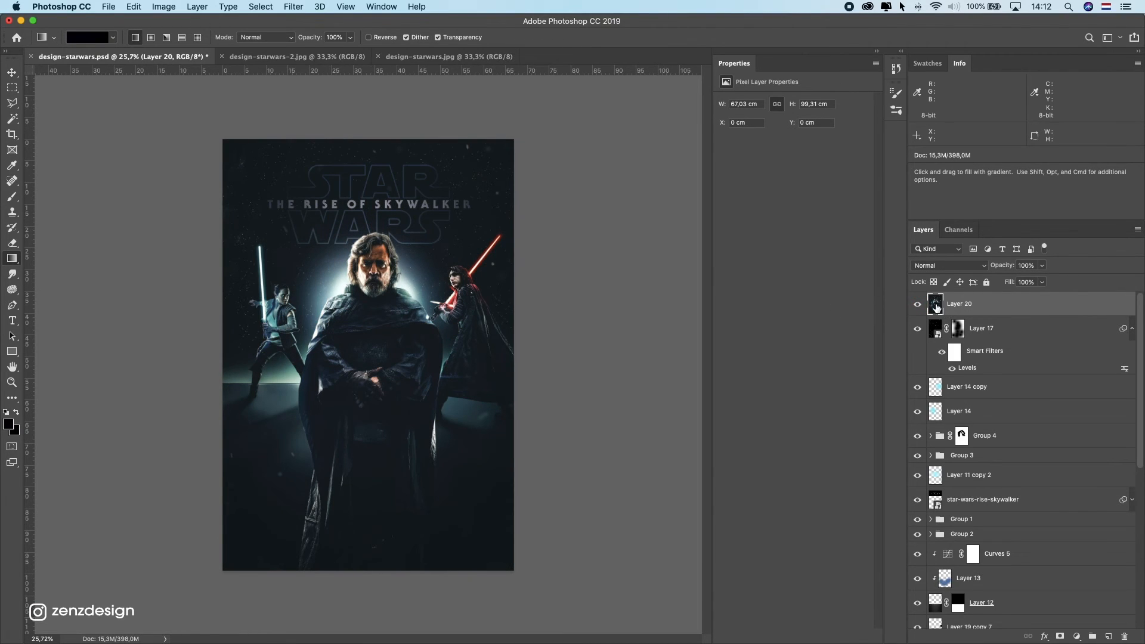
pyautogui.click(1042, 266)
pyautogui.moveTo(1044, 279)
pyautogui.mouseDown()
pyautogui.moveTo(1023, 282)
pyautogui.moveTo(1033, 282)
pyautogui.mouseUp()
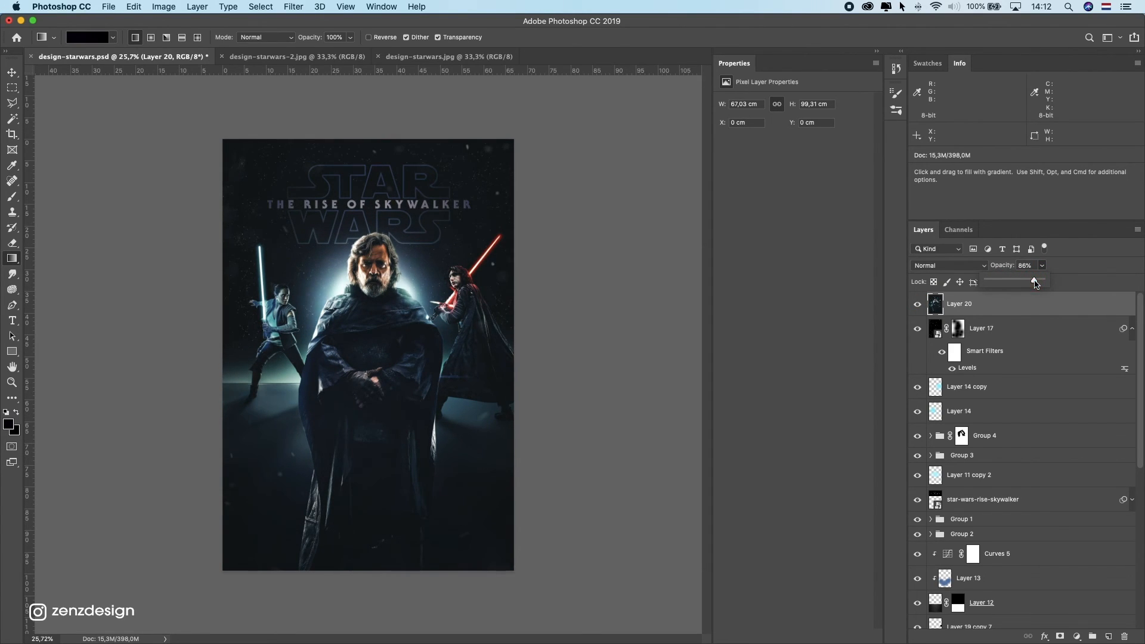
# - Lower Layer 20's opacity to 72% and add a Curves adjustment layer above it with its white and black points pulled inward
pyautogui.scroll(-8, 309, 324)
pyautogui.scroll(7, 309, 324)
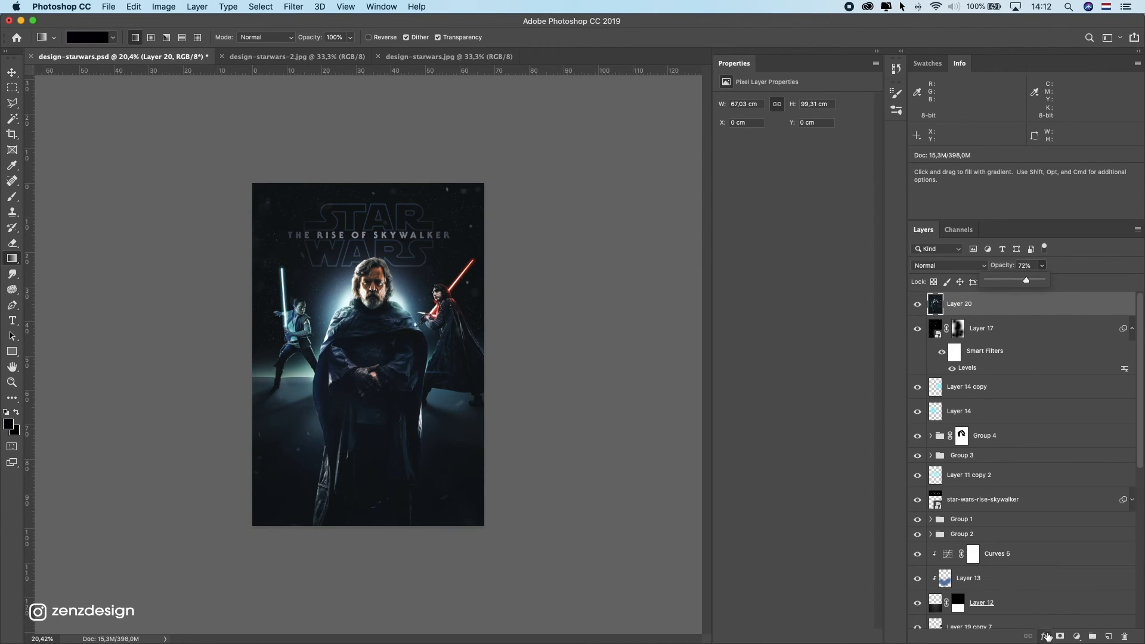
pyautogui.click(1077, 637)
pyautogui.click(1104, 467)
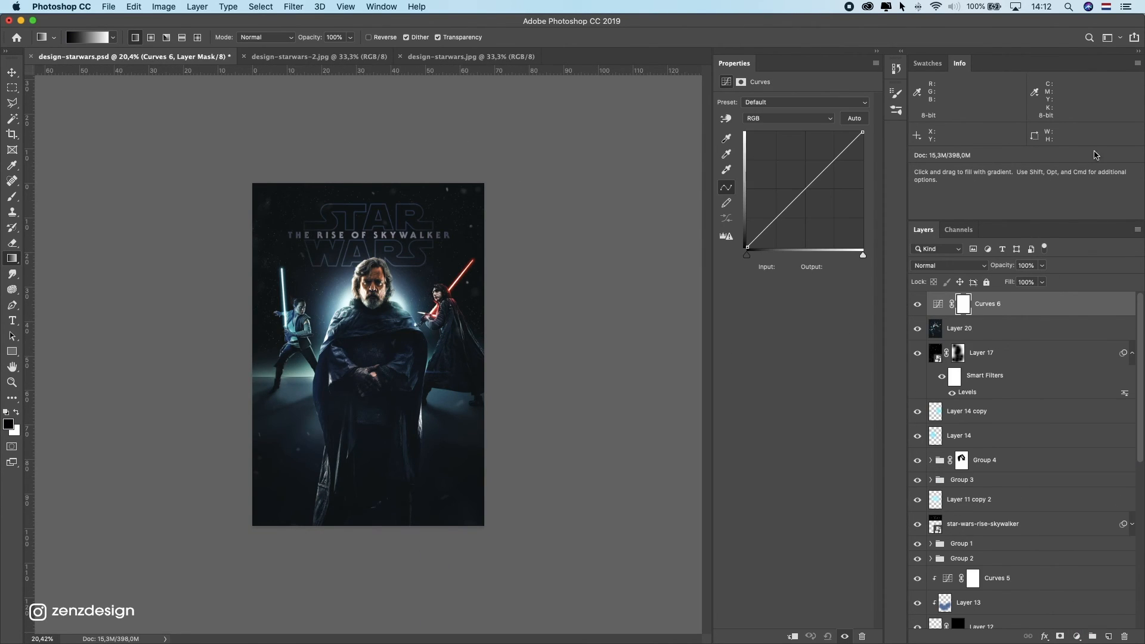
pyautogui.moveTo(863, 131); pyautogui.dragTo(848, 129)
pyautogui.moveTo(747, 247); pyautogui.dragTo(754, 248)
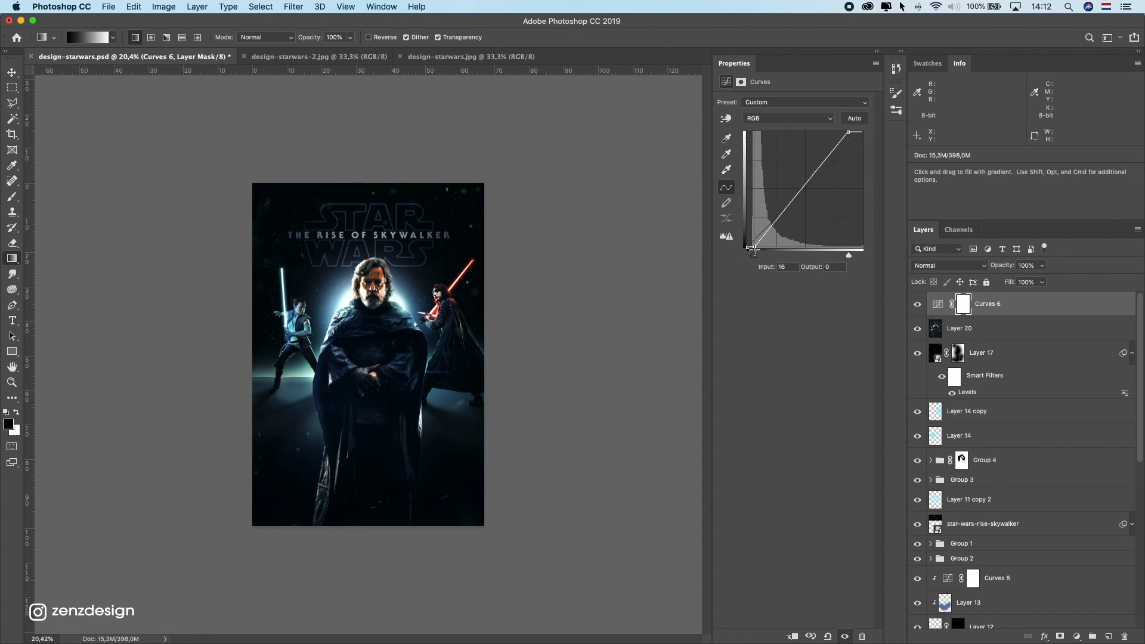
# - Refine the shadow end of the RGB curve in Curves 6, setting the black point's input to 12
pyautogui.scroll(-3, 328, 325)
pyautogui.scroll(4, 322, 328)
pyautogui.moveTo(768, 231); pyautogui.dragTo(769, 237)
pyautogui.press('super+z')
pyautogui.click(753, 245)
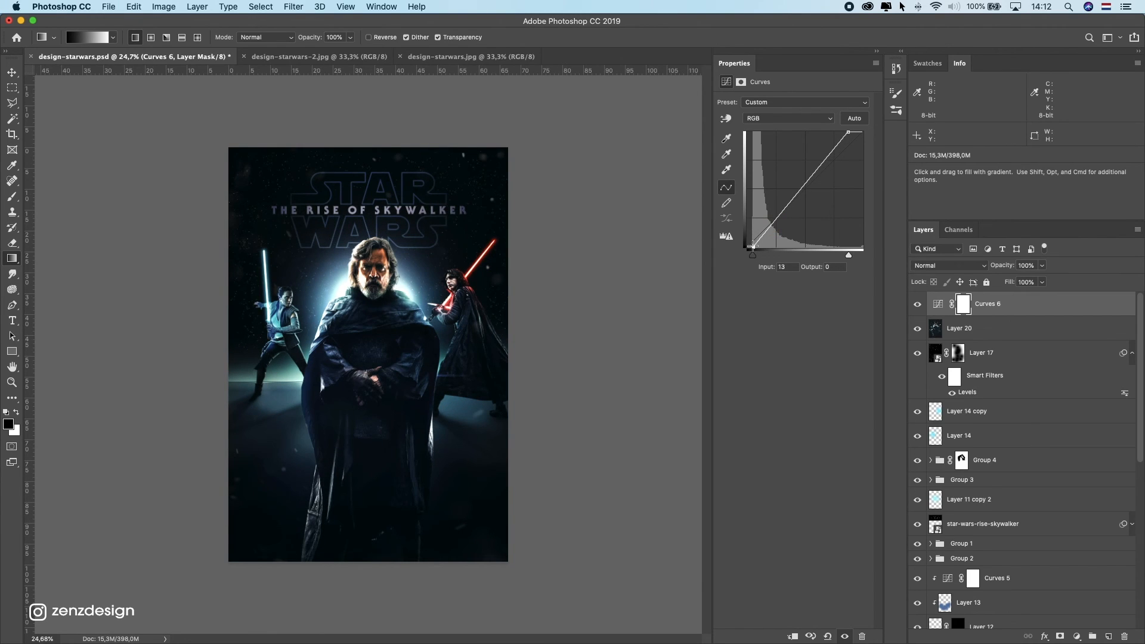
# - Compare the poster with and without Curves 6, and set the colour of the area around the canvas to Black
pyautogui.click(918, 304)
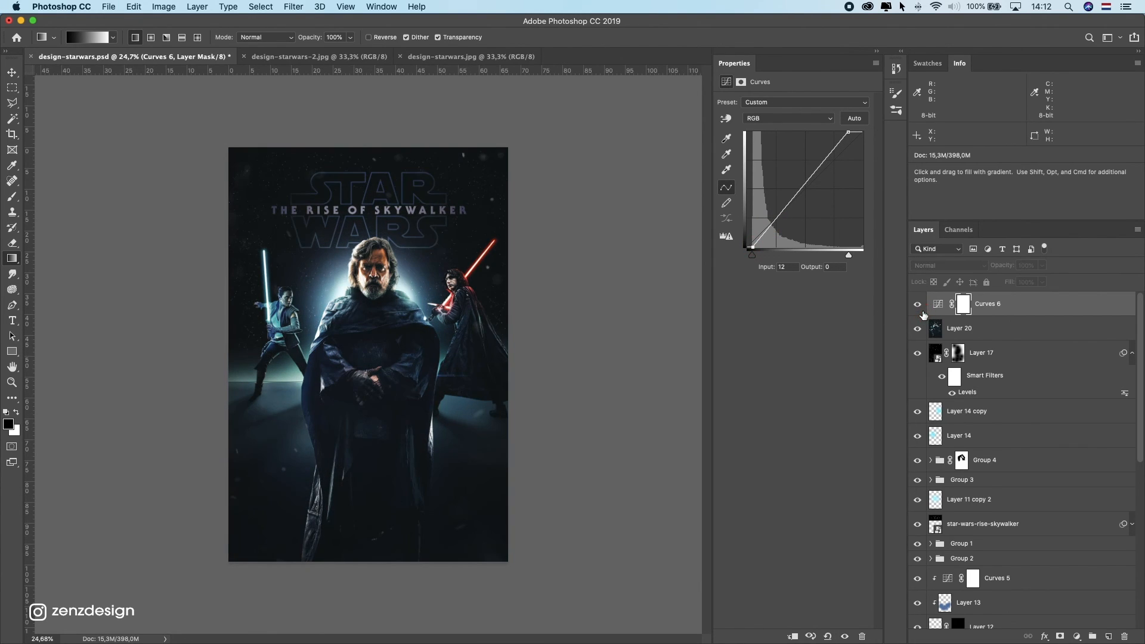
pyautogui.scroll(-4, 550, 261)
pyautogui.scroll(4, 558, 259)
pyautogui.rightClick(557, 259)
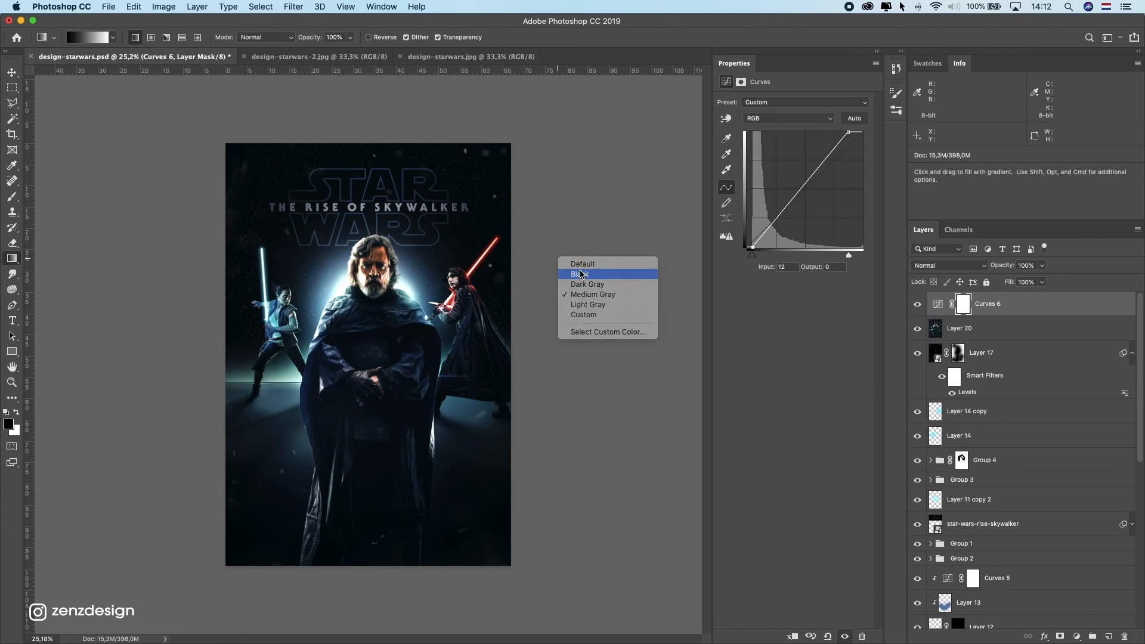
pyautogui.click(581, 269)
pyautogui.scroll(1, 503, 252)
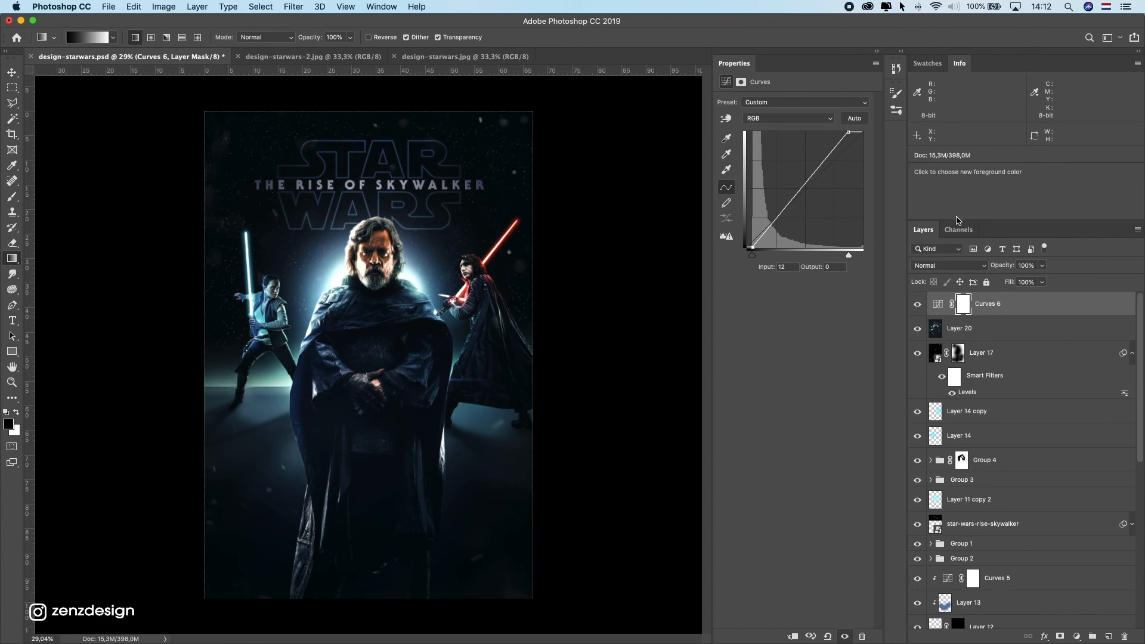
# - Examine the poster's figures and title at a larger scale against the black surround, switching Curves 6 off and on
pyautogui.scroll(1, 481, 263)
pyautogui.moveTo(452, 244); pyautogui.dragTo(488, 245)
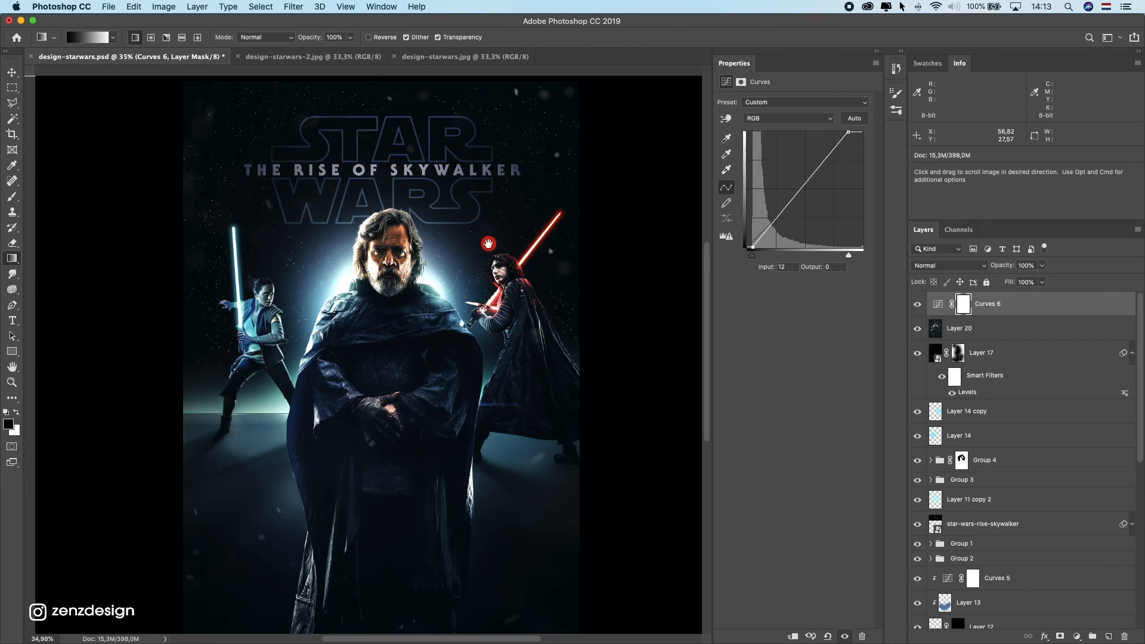
pyautogui.click(919, 305)
pyautogui.click(919, 305)
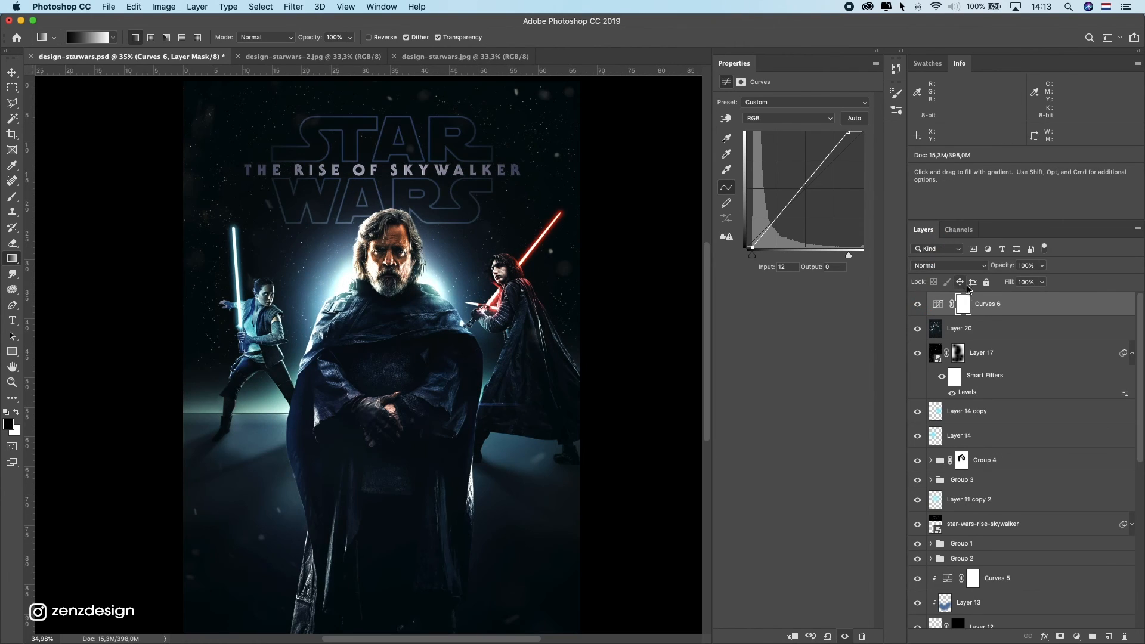
# - Adjust the black points of the individual colour channels in Curves 6, setting the Blue channel's black point input to 4
pyautogui.click(938, 304)
pyautogui.click(770, 118)
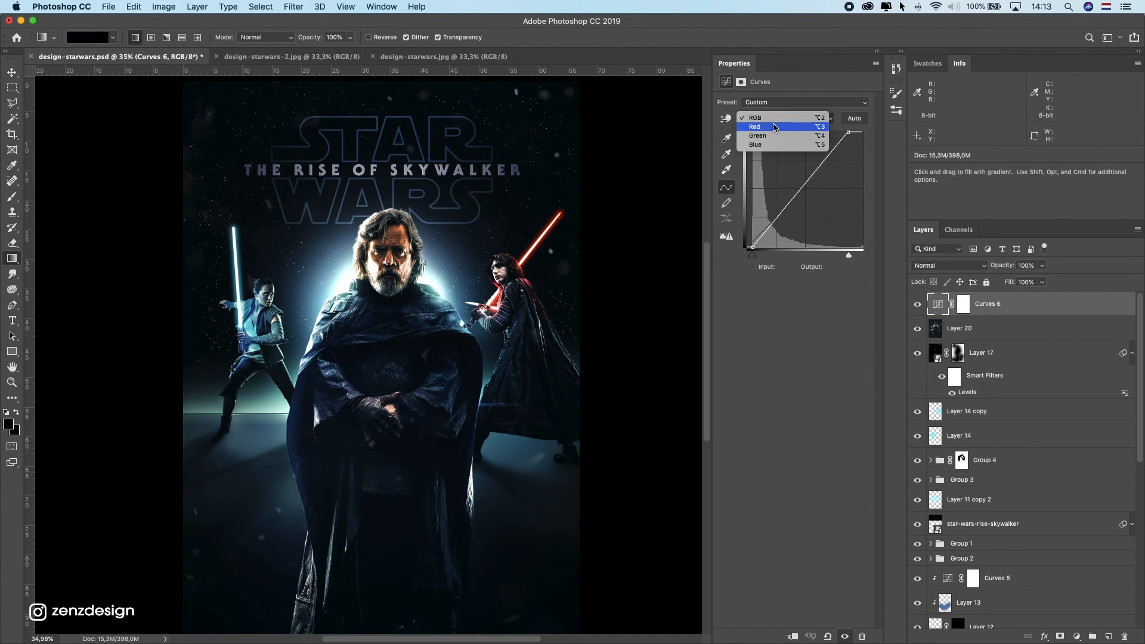
pyautogui.click(757, 127)
pyautogui.moveTo(753, 251); pyautogui.dragTo(747, 253)
pyautogui.click(786, 118)
pyautogui.click(776, 127)
pyautogui.click(785, 118)
pyautogui.click(783, 127)
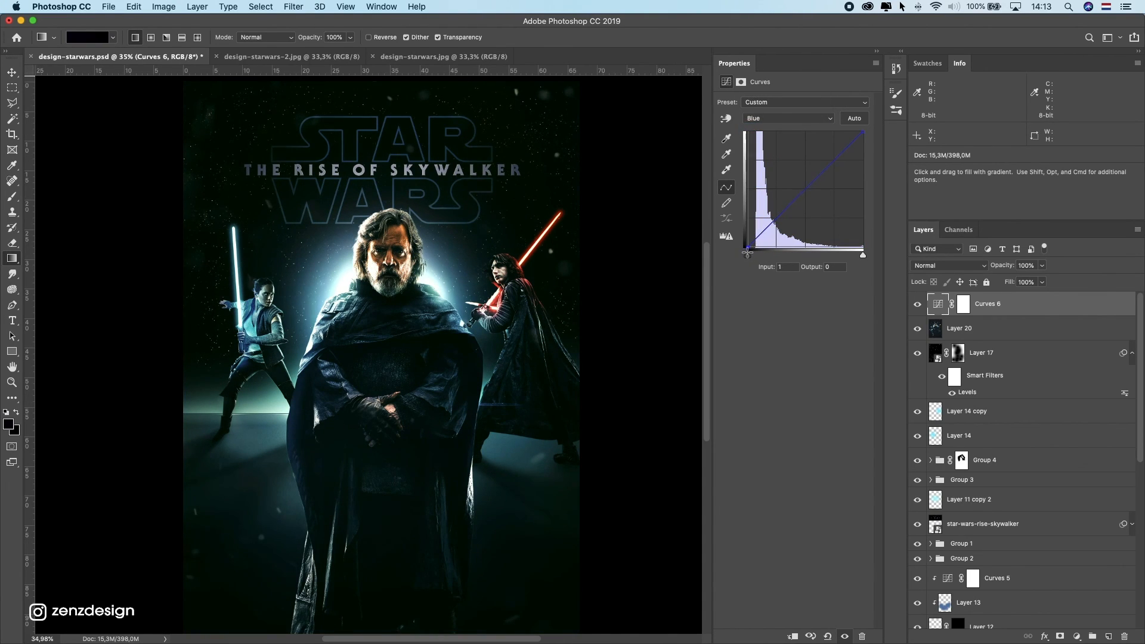
# - Set the area around the canvas to dark gray and compare the whole poster with and without Curves 6
pyautogui.press('super+minus')
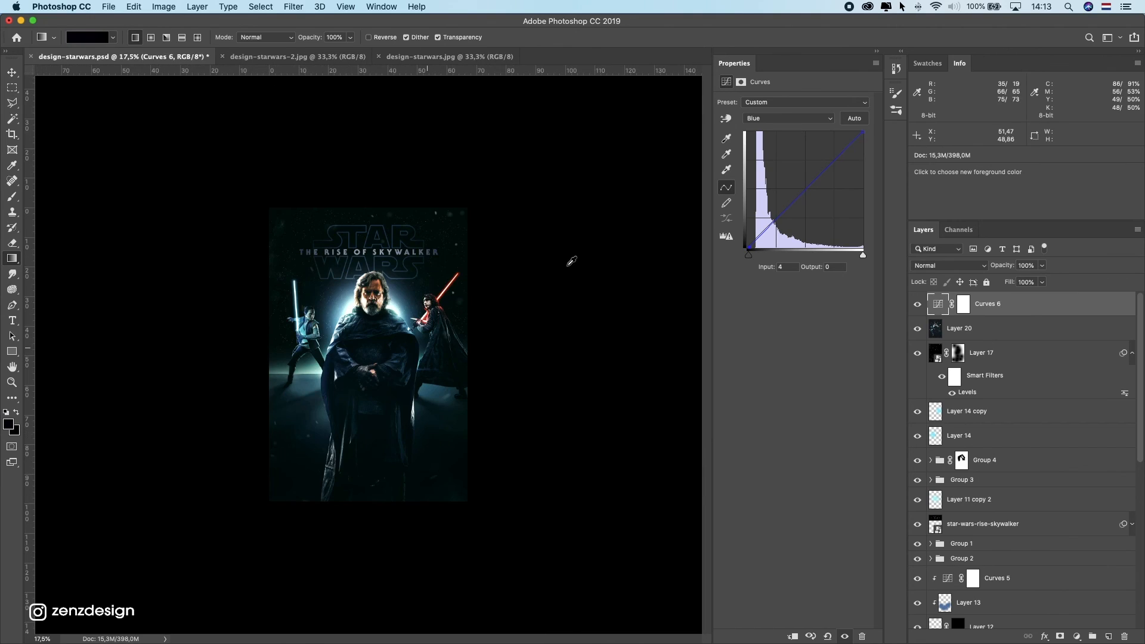
pyautogui.rightClick(573, 249)
pyautogui.click(573, 250)
pyautogui.scroll(3, 525, 295)
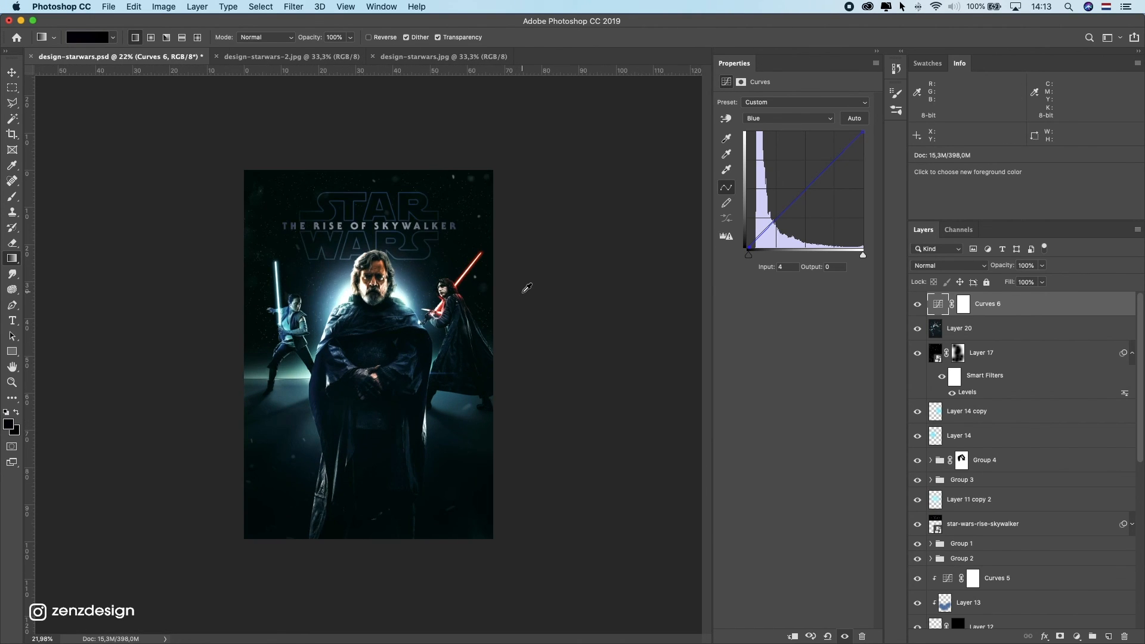
pyautogui.click(918, 304)
pyautogui.click(917, 305)
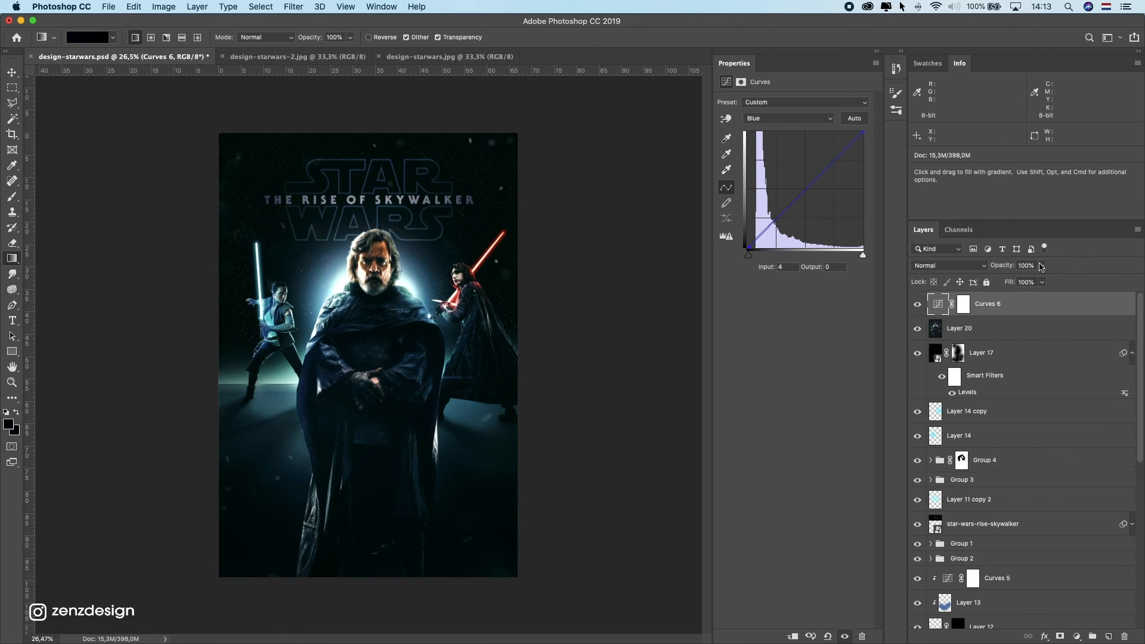
# - Return Curves 6 to the composite RGB curve and set its black point input to 12
pyautogui.click(830, 118)
pyautogui.click(826, 84)
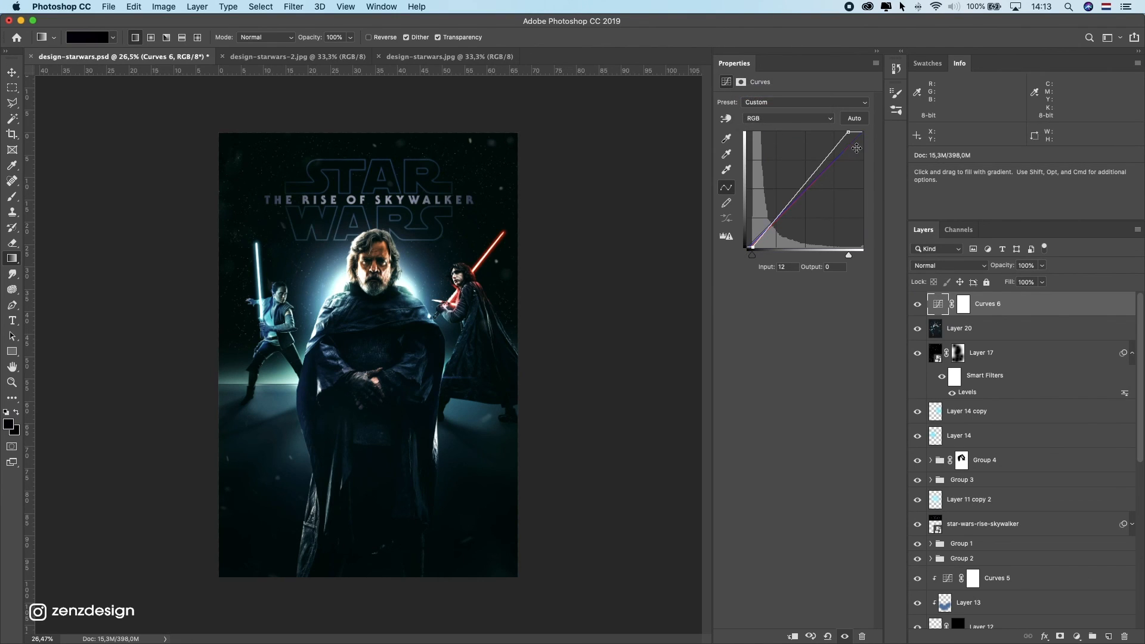
pyautogui.moveTo(753, 247); pyautogui.dragTo(752, 247)
# - Add a Color Balance adjustment layer above Curves 6 with midtones at Cyan–Red +15 and Yellow–Blue +1
pyautogui.click(1077, 637)
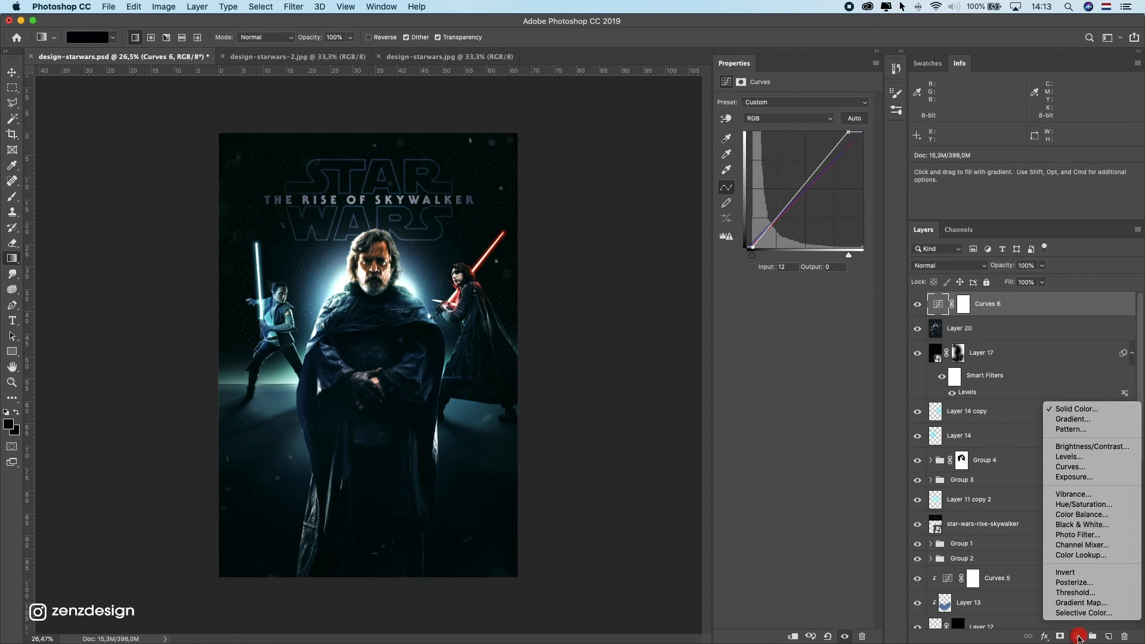
pyautogui.click(1094, 515)
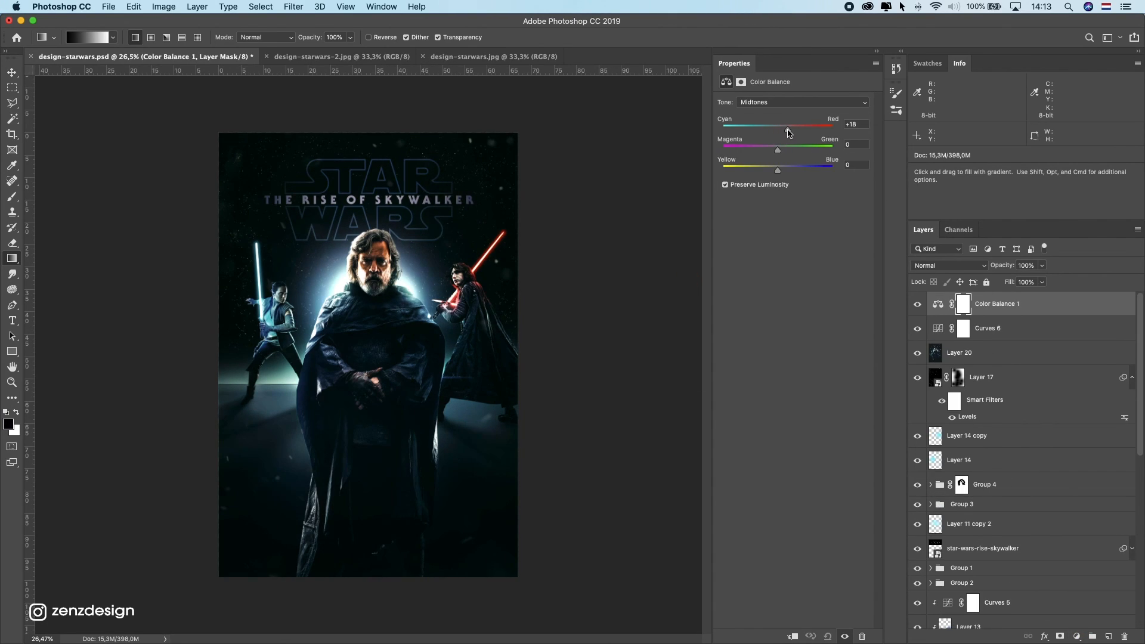
pyautogui.press('super+z')
pyautogui.press('super+z')
# - Set the area around the canvas to Black and fit the whole poster in view
pyautogui.scroll(-5, 598, 255)
pyautogui.scroll(2, 598, 255)
pyautogui.rightClick(598, 255)
pyautogui.click(614, 272)
pyautogui.press('super+0')
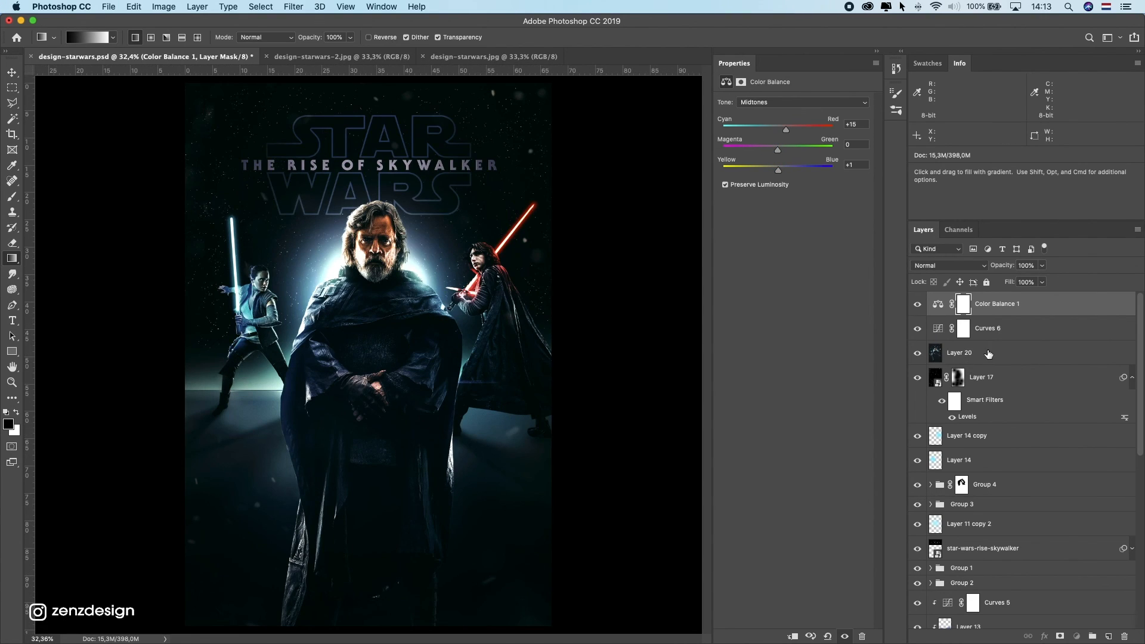
# - Set the opacity of Layer 20 to 86% and select the Curves 6 layer
pyautogui.click(989, 354)
pyautogui.moveTo(1042, 265)
pyautogui.mouseDown()
pyautogui.moveTo(1025, 287)
pyautogui.moveTo(1049, 281)
pyautogui.mouseUp()
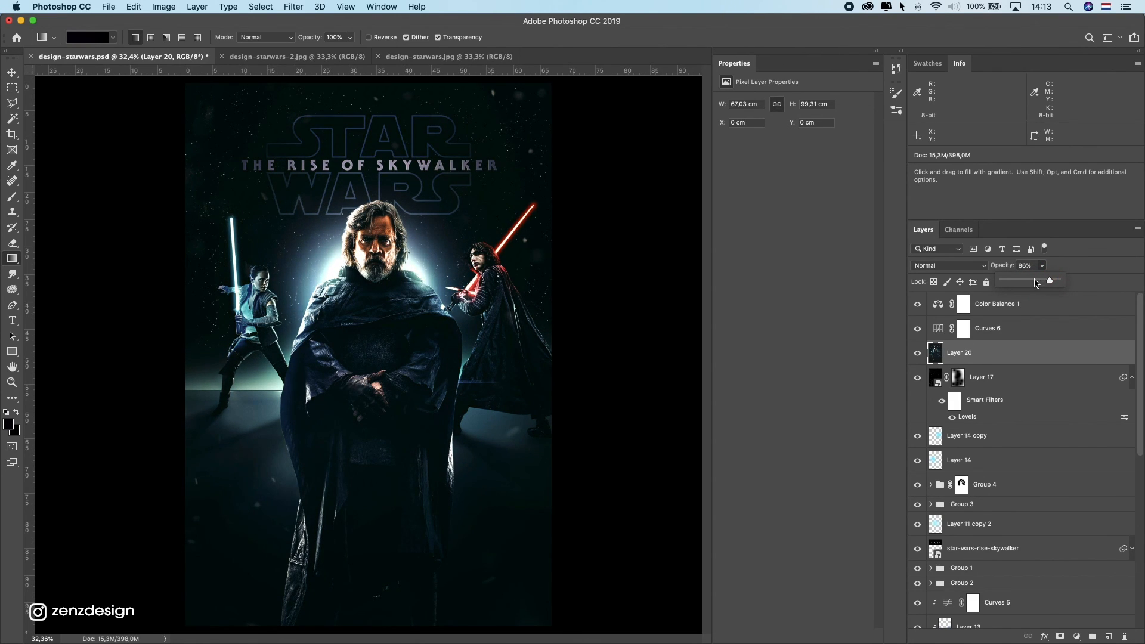
pyautogui.click(1014, 331)
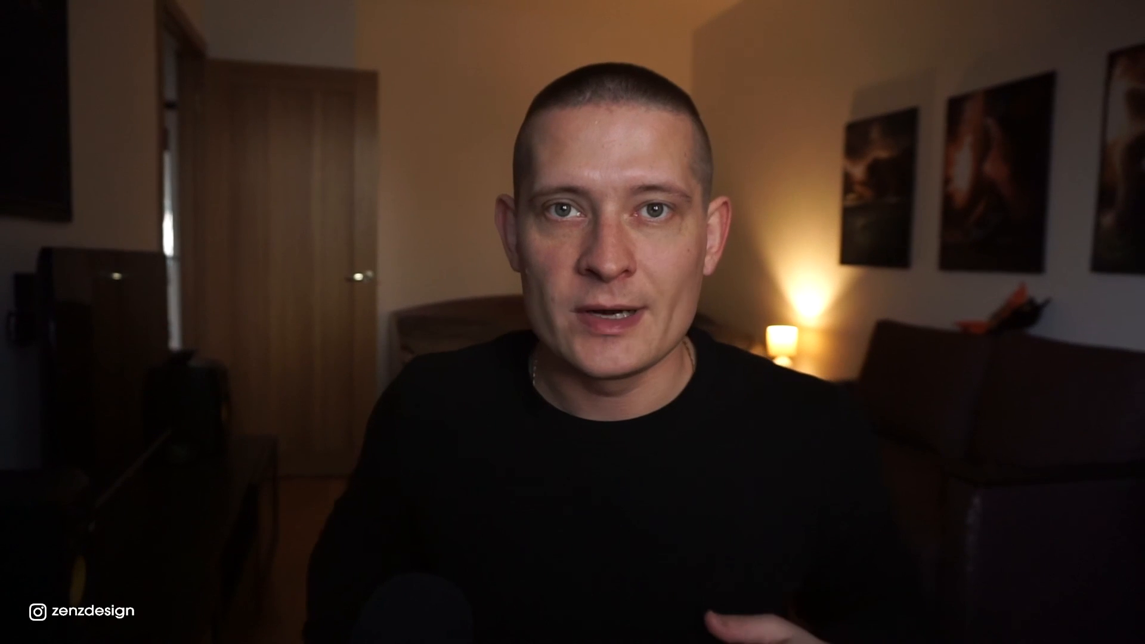